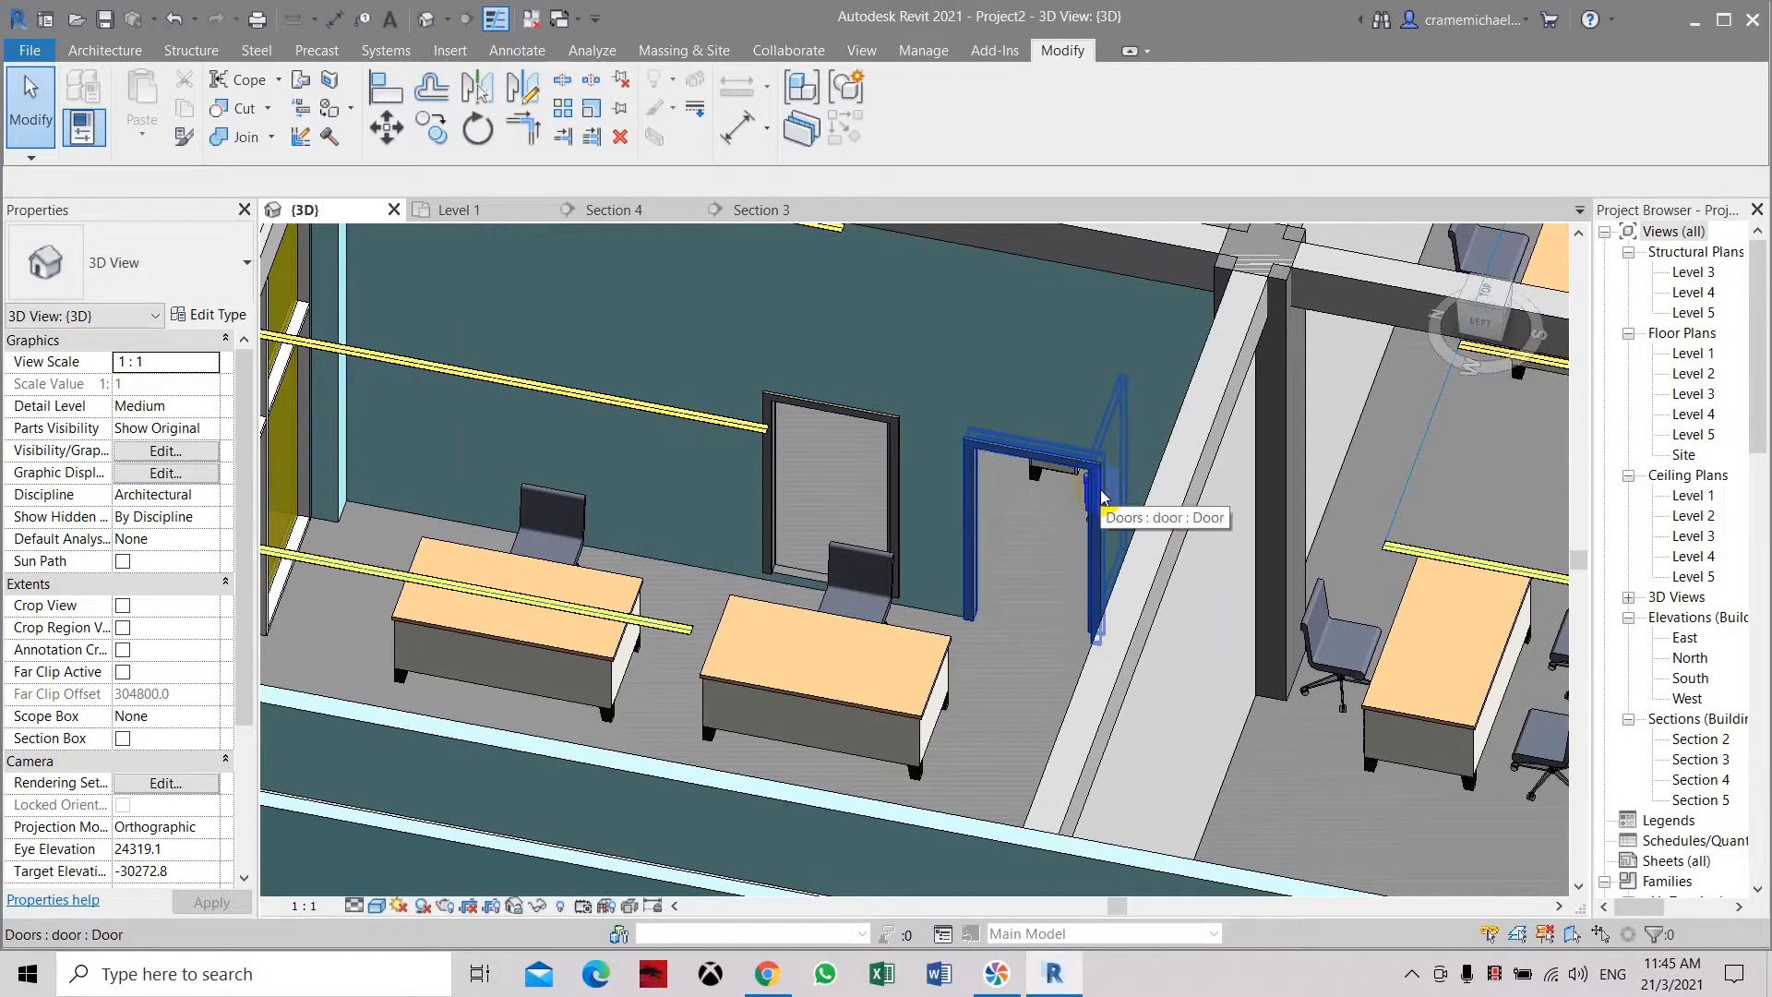
# Set the opening angle of the dark interior door beside the column to 0°
pyautogui.scroll(-2, 894, 464)
pyautogui.scroll(2, 994, 547)
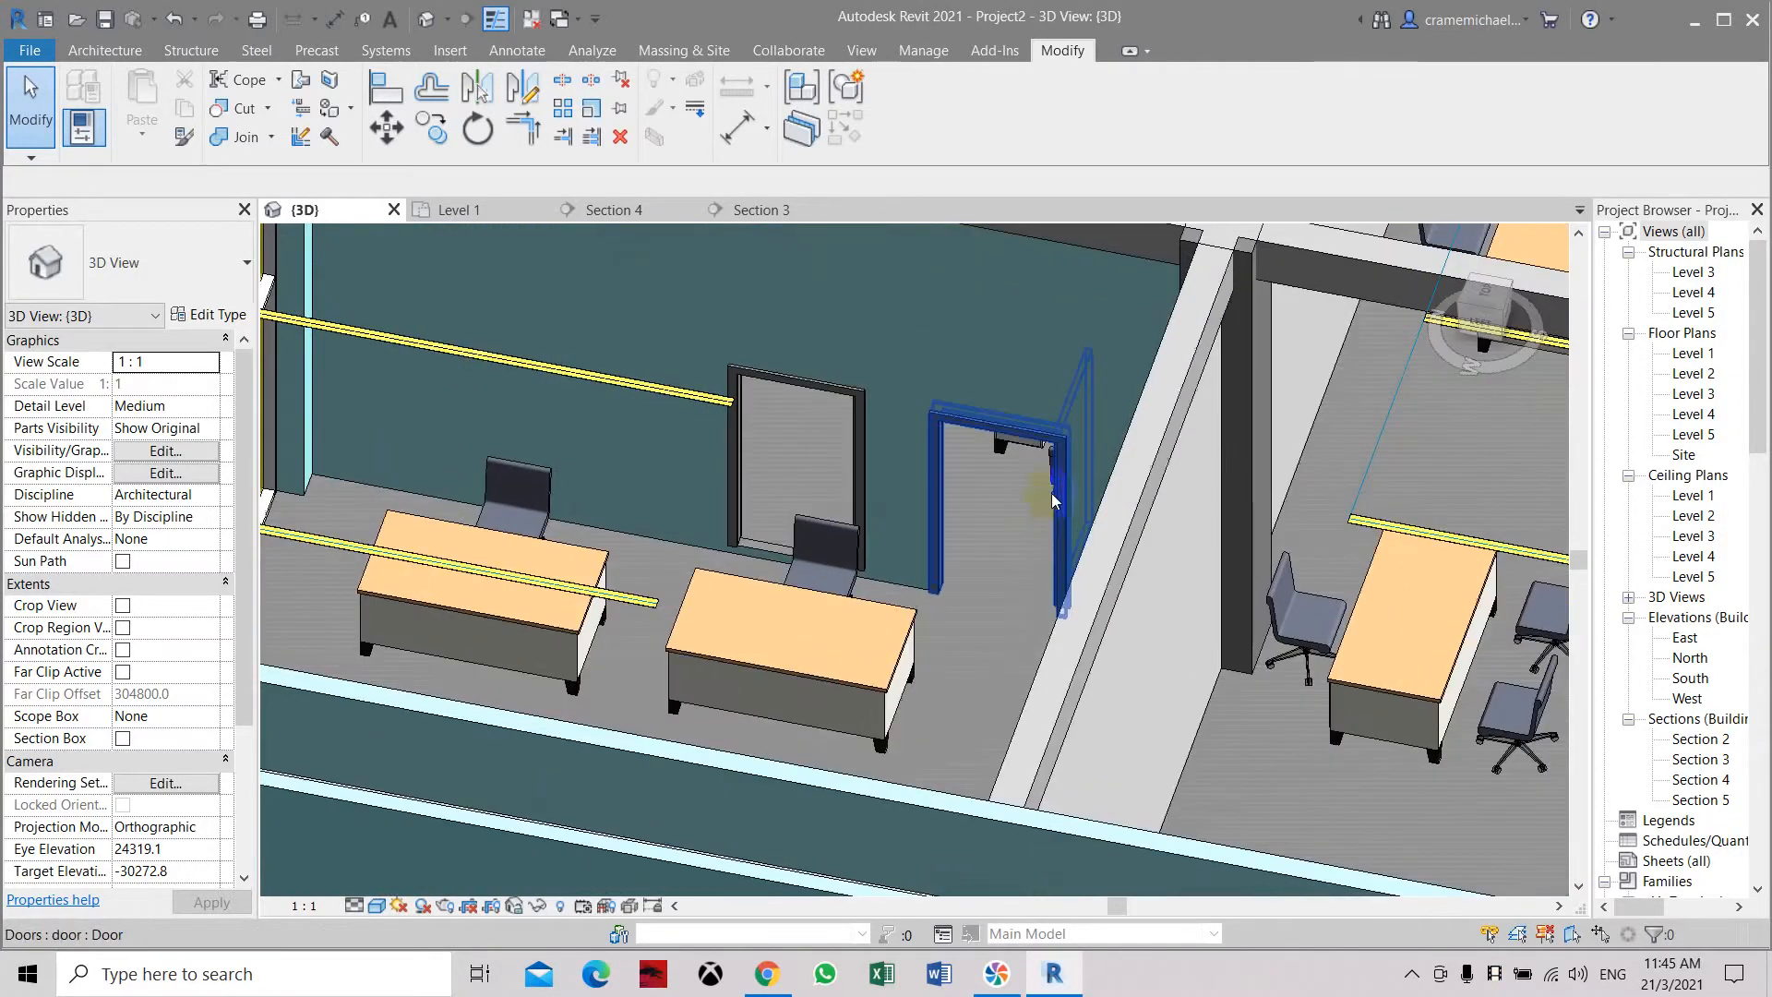
pyautogui.click(1054, 471)
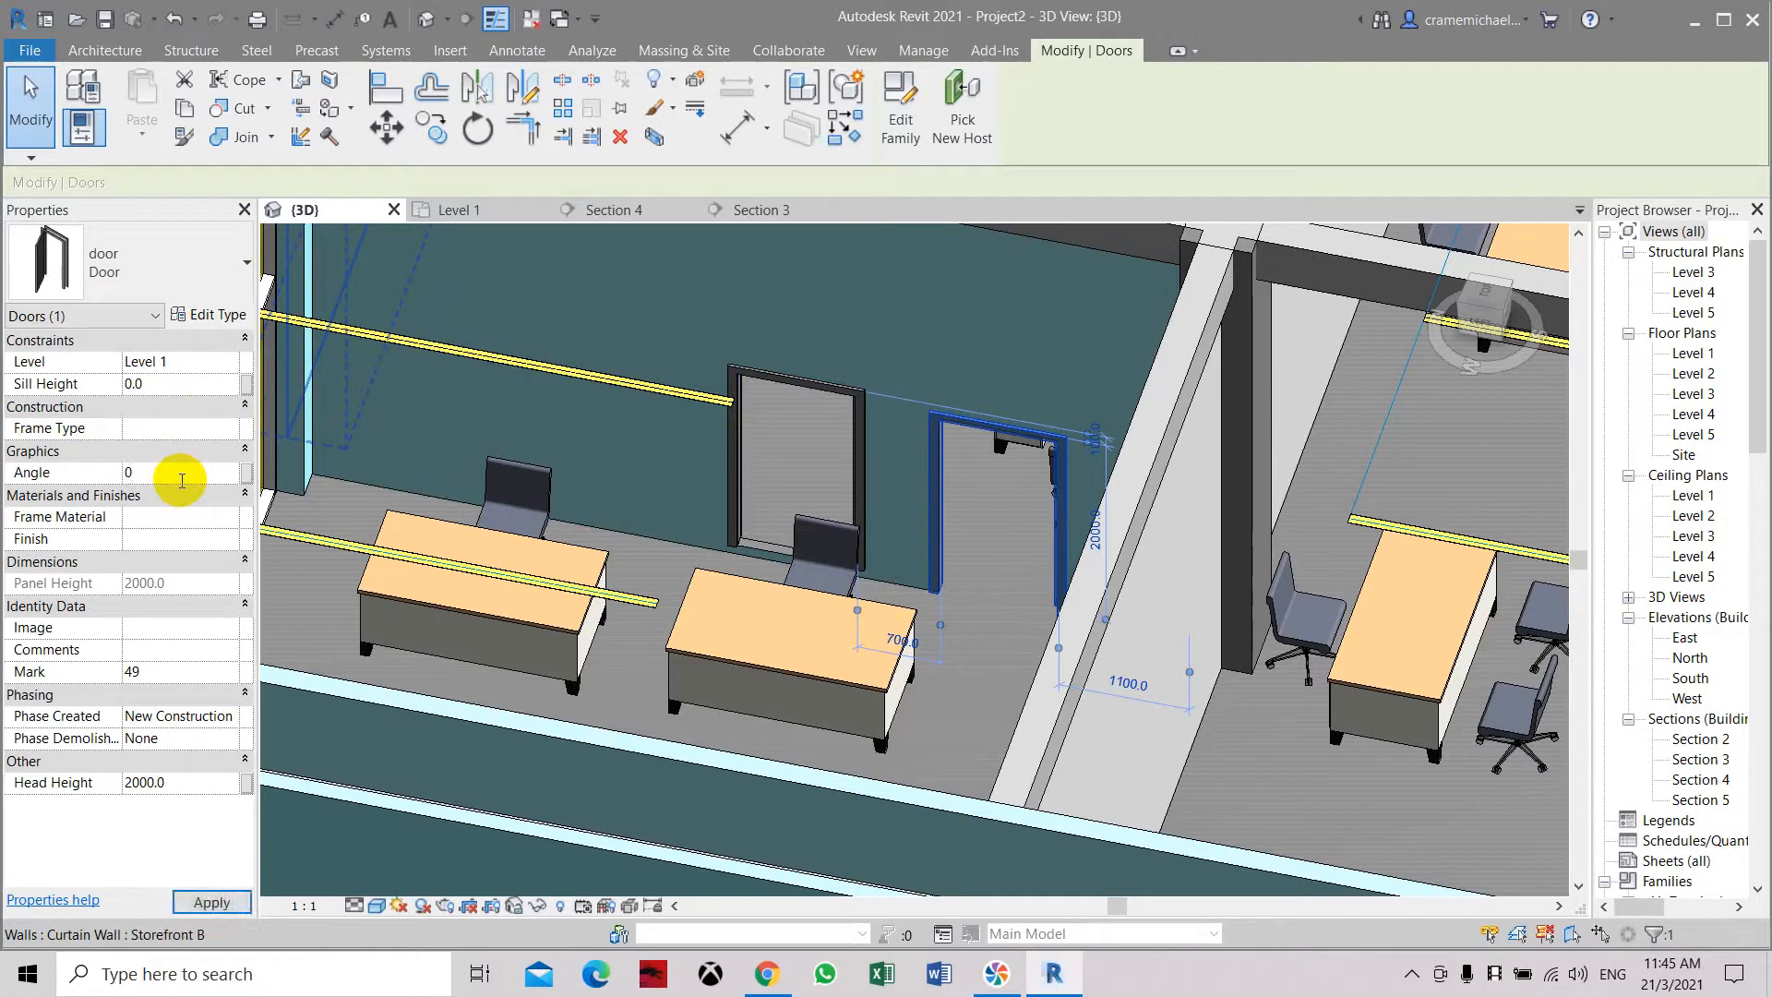
pyautogui.click(211, 902)
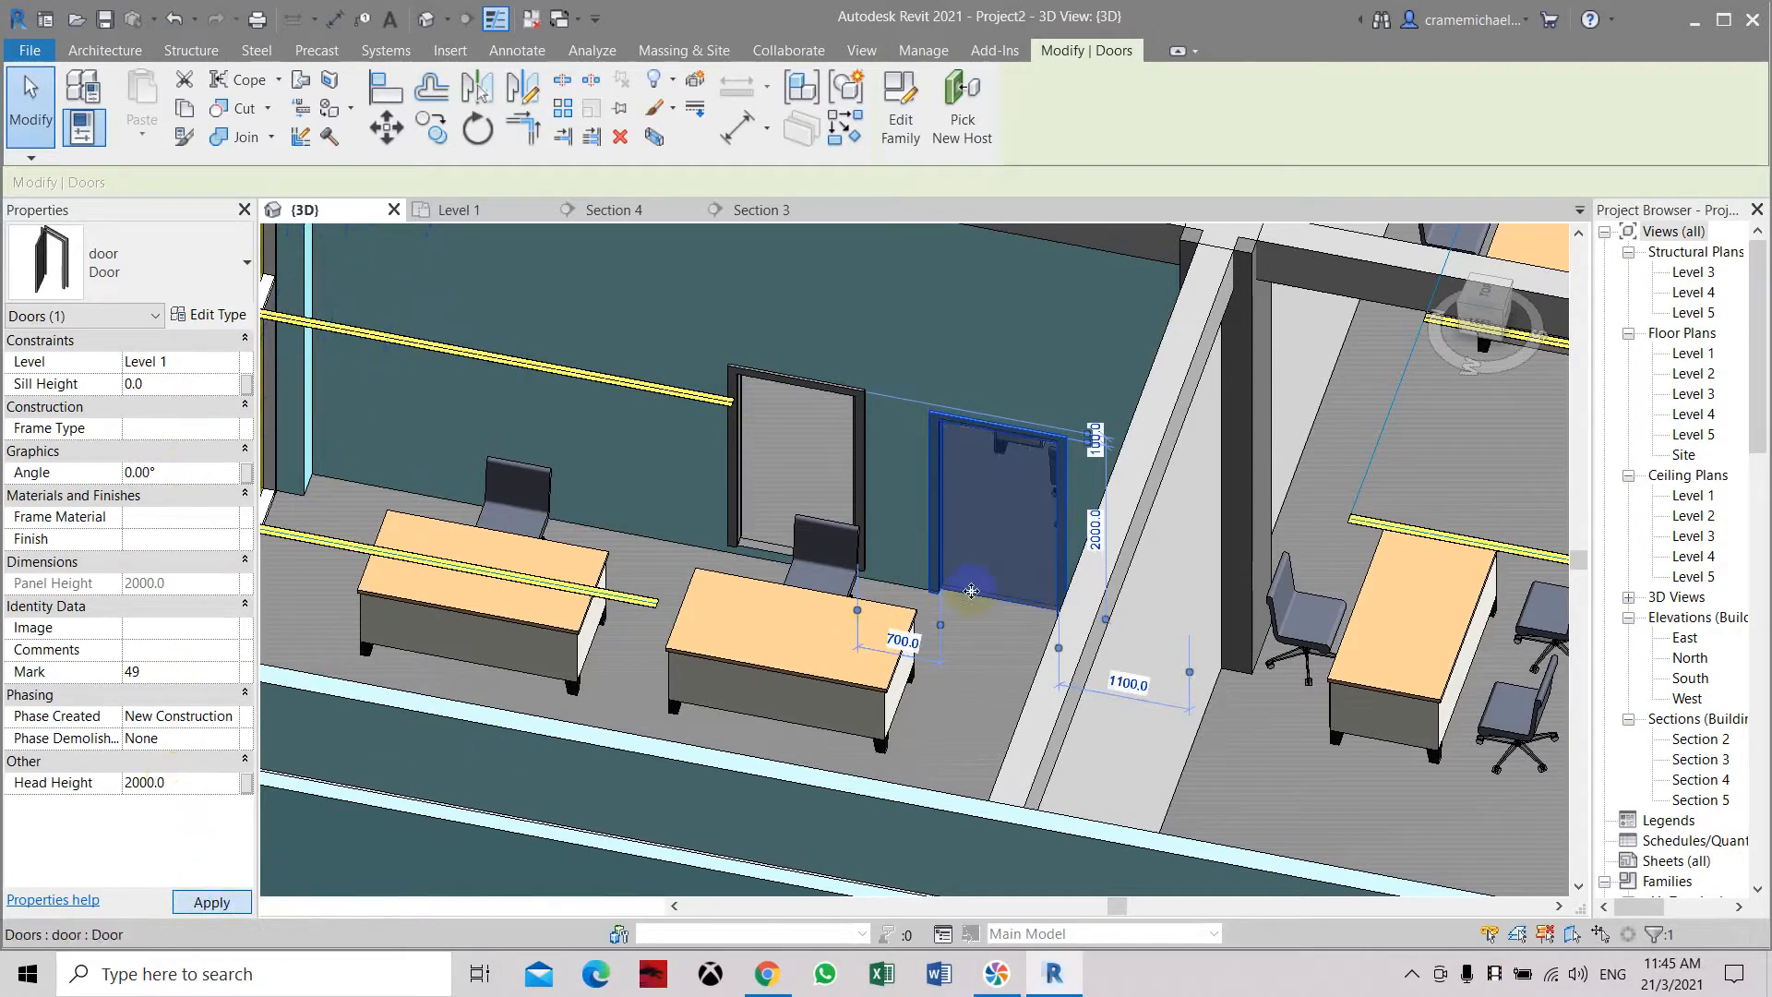
# Set the same door's opening angle to 45°
pyautogui.click(971, 570)
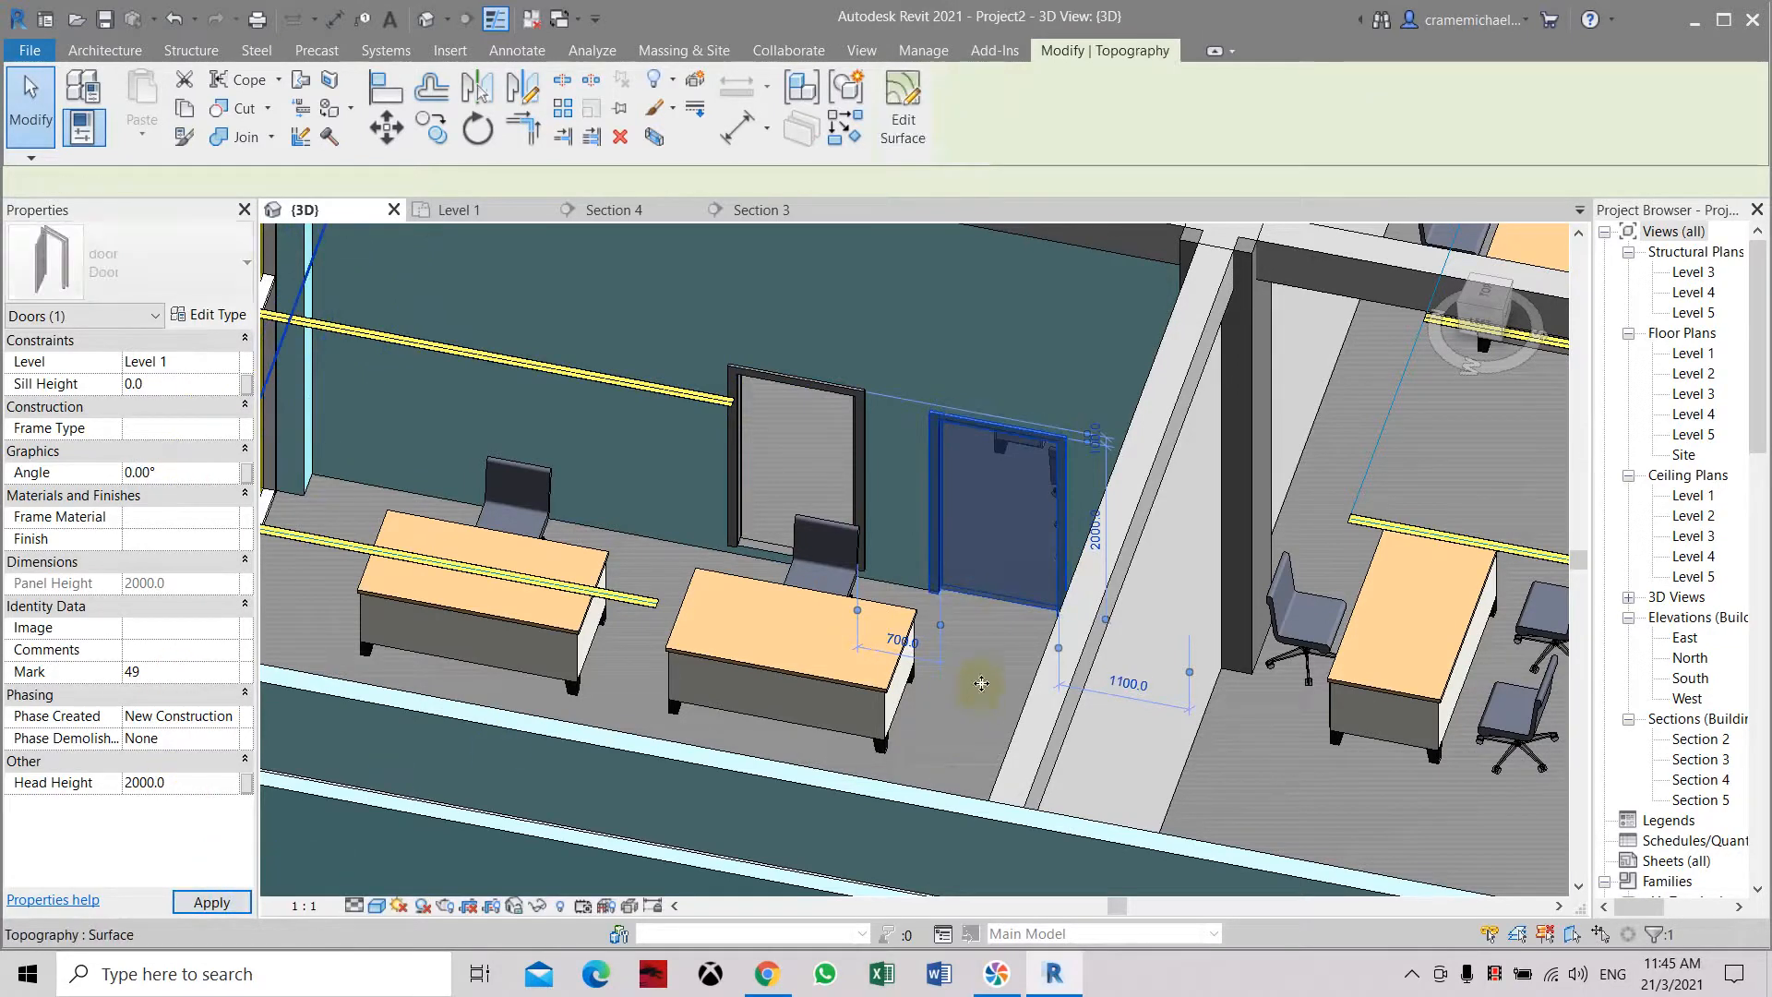
pyautogui.click(998, 558)
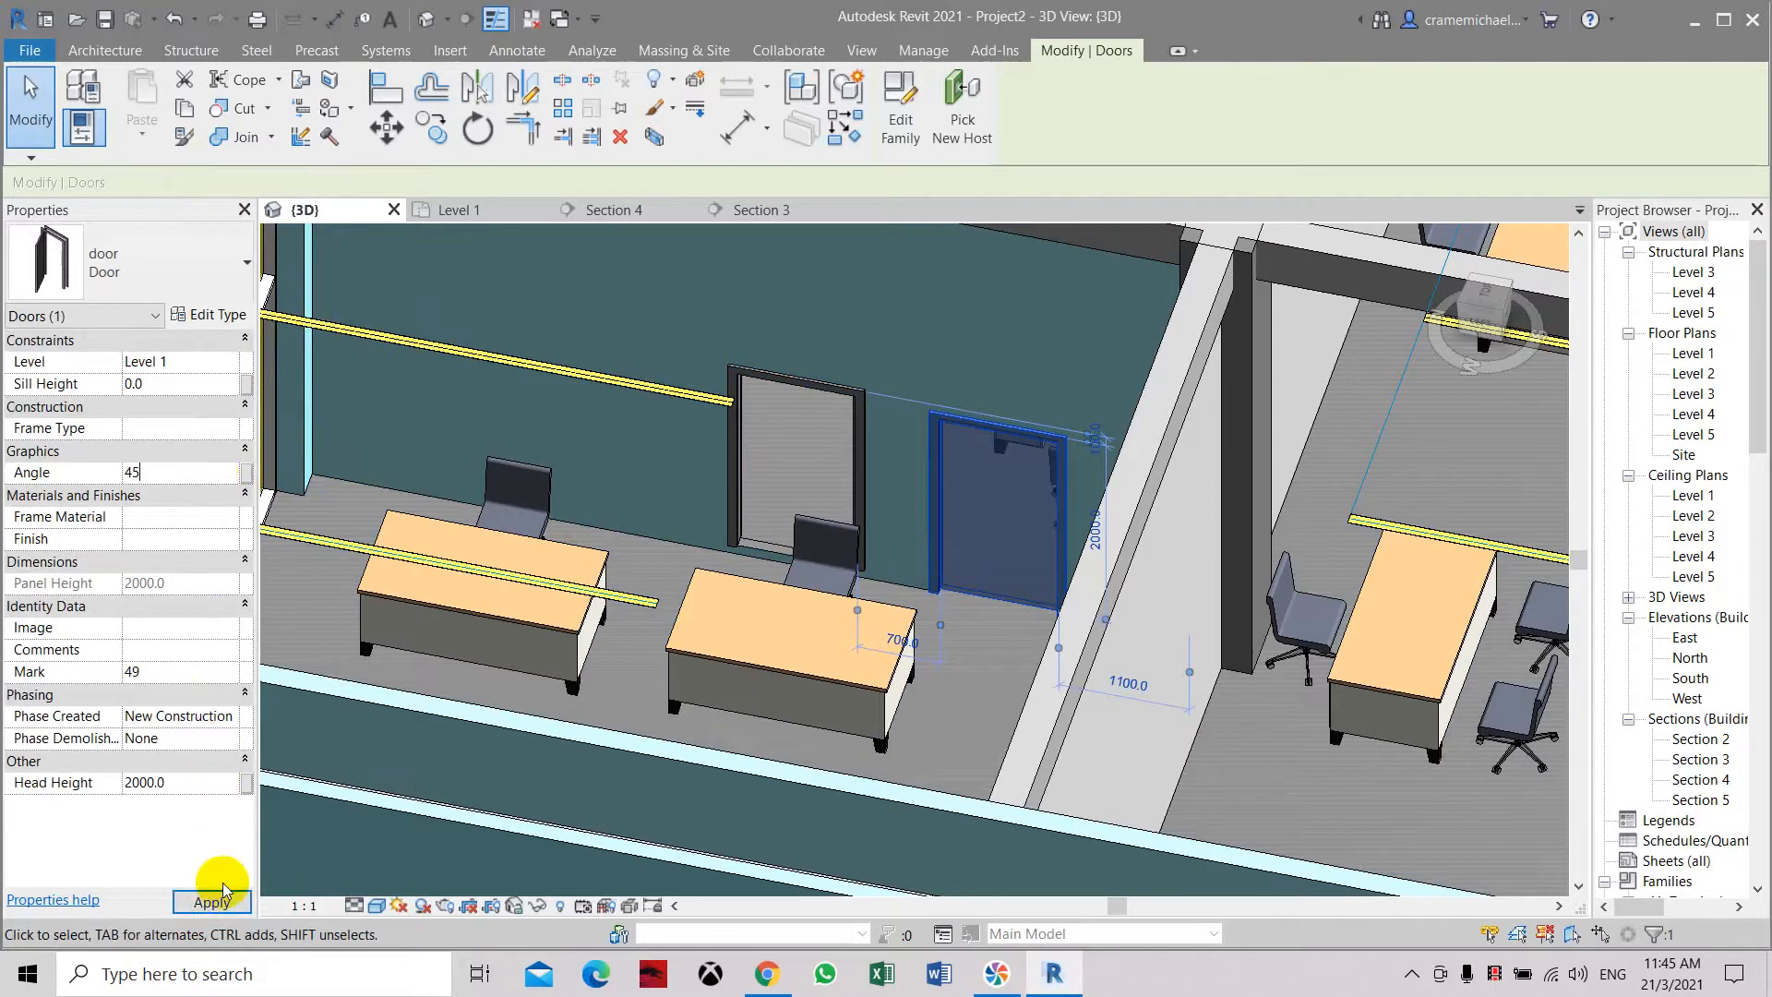
pyautogui.click(211, 902)
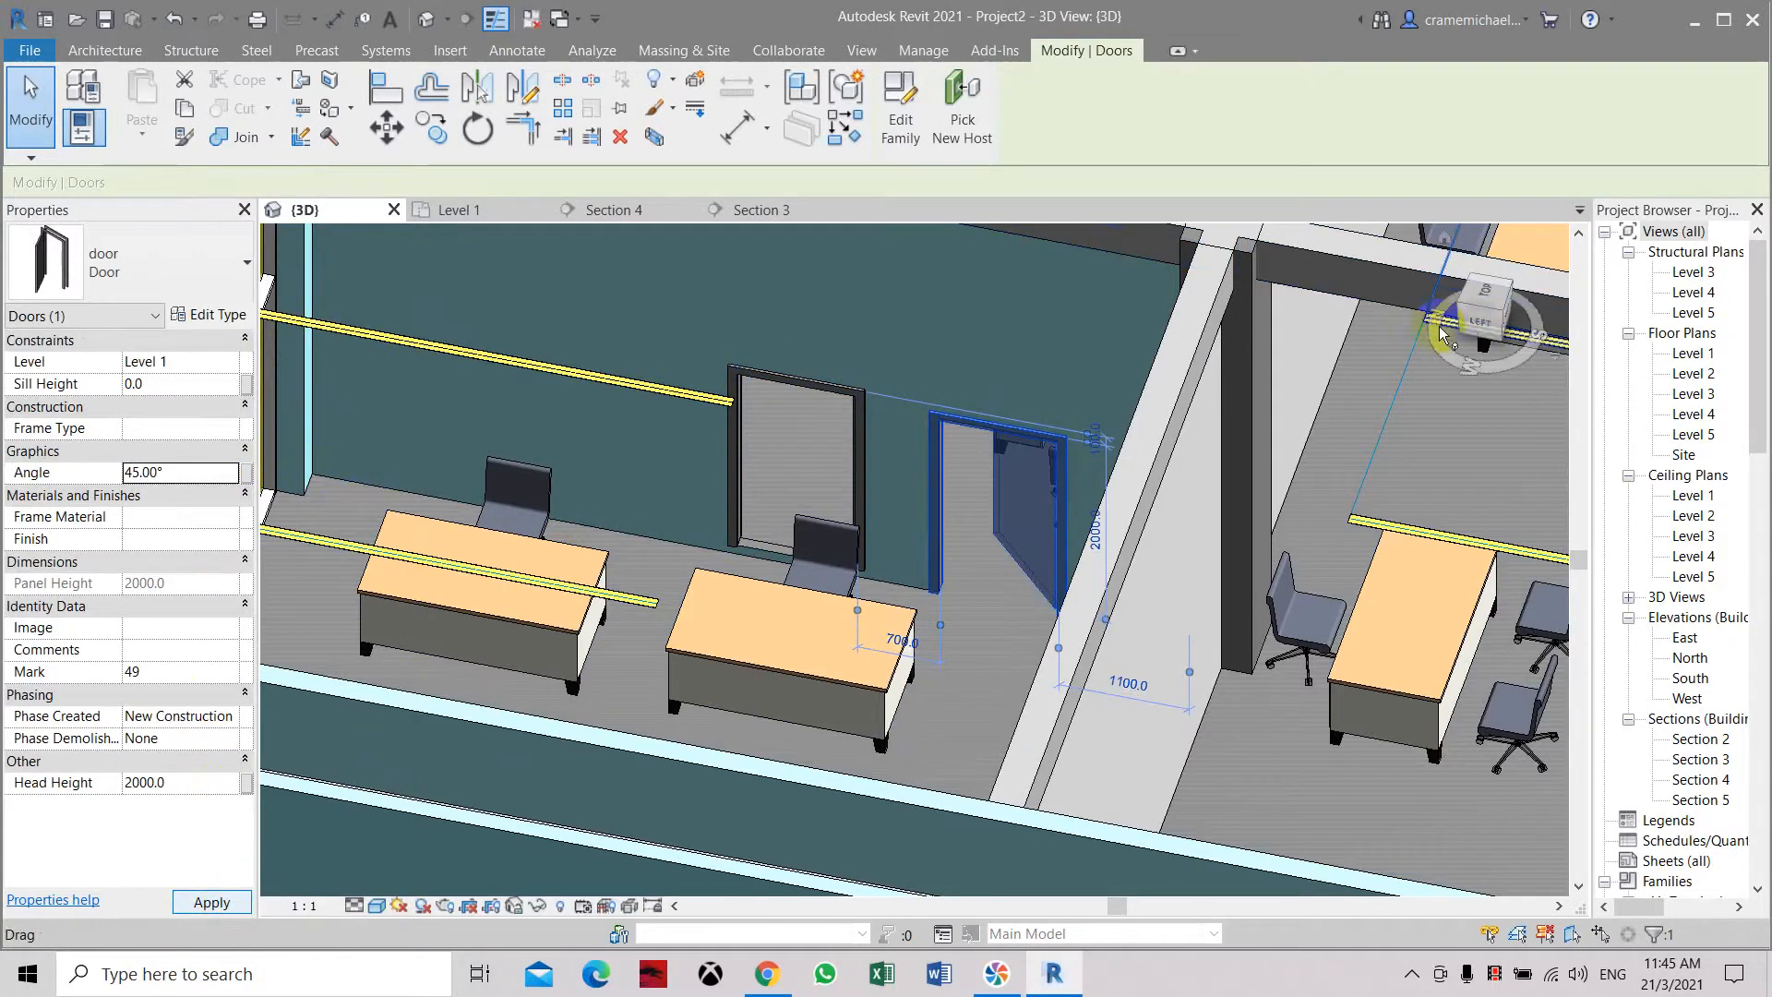
# Examine the angled door and its wall from several viewpoints, comparing it with the other doors in the building
pyautogui.moveTo(1485, 307); pyautogui.dragTo(1486, 282)
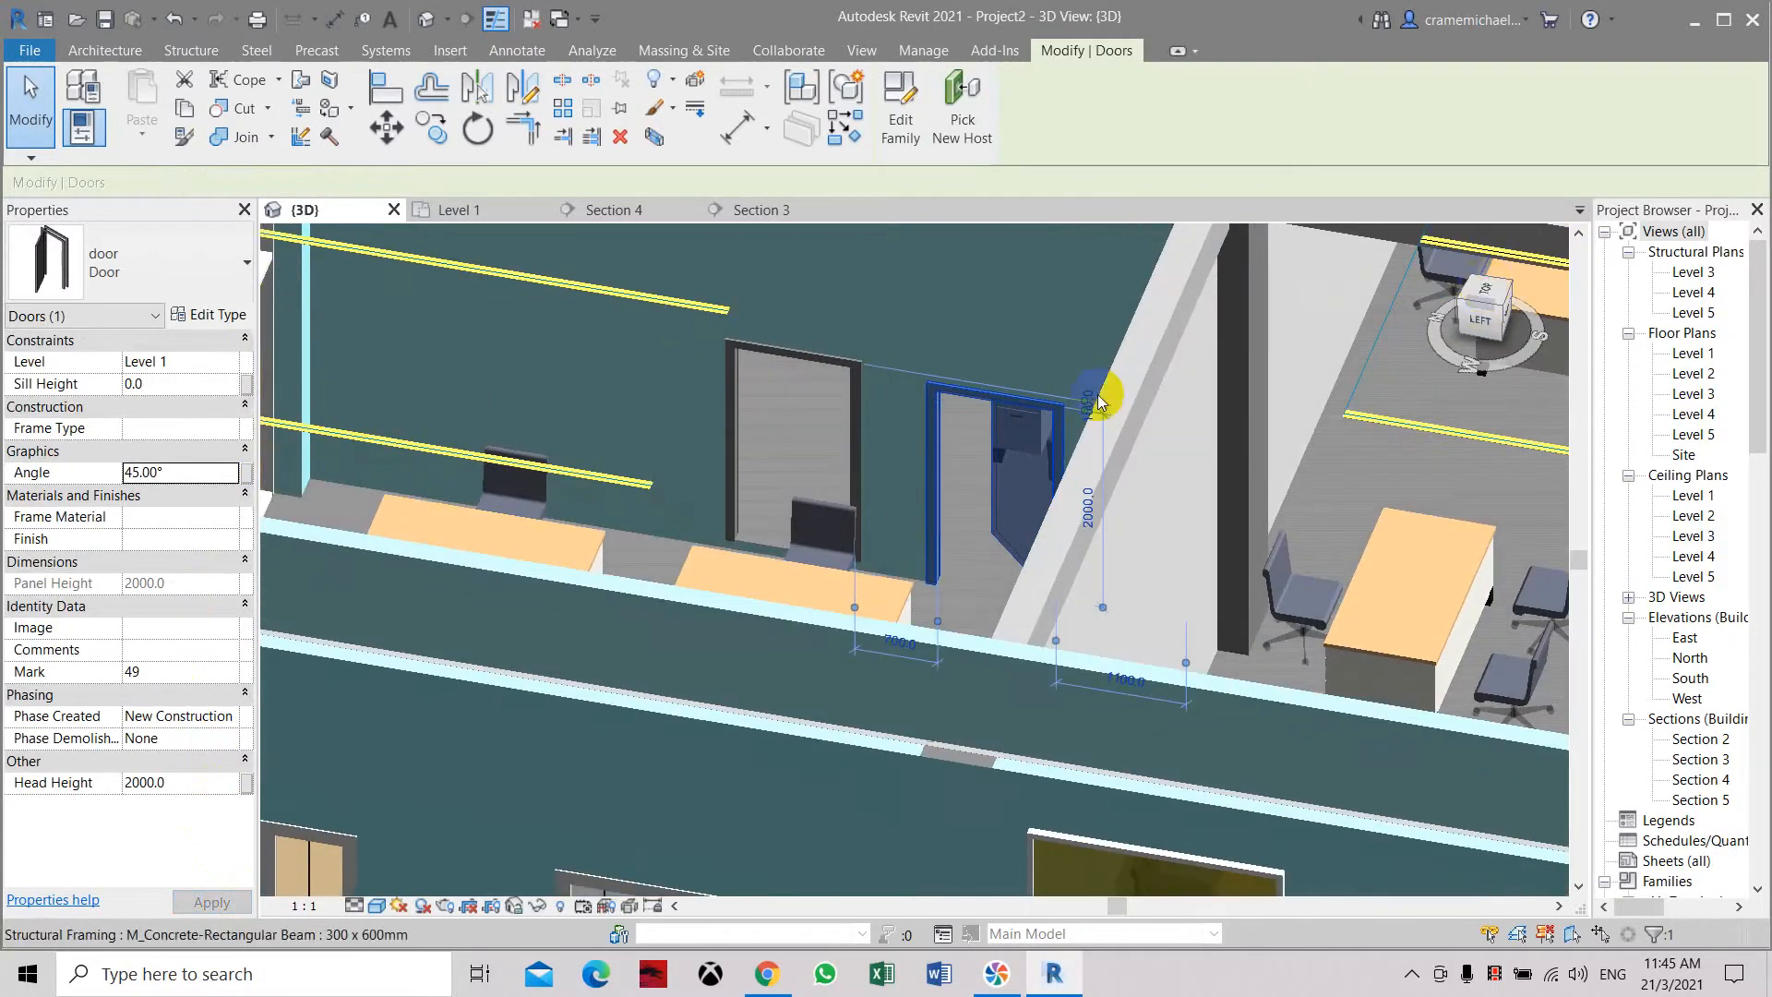
pyautogui.click(953, 587)
pyautogui.scroll(2, 959, 581)
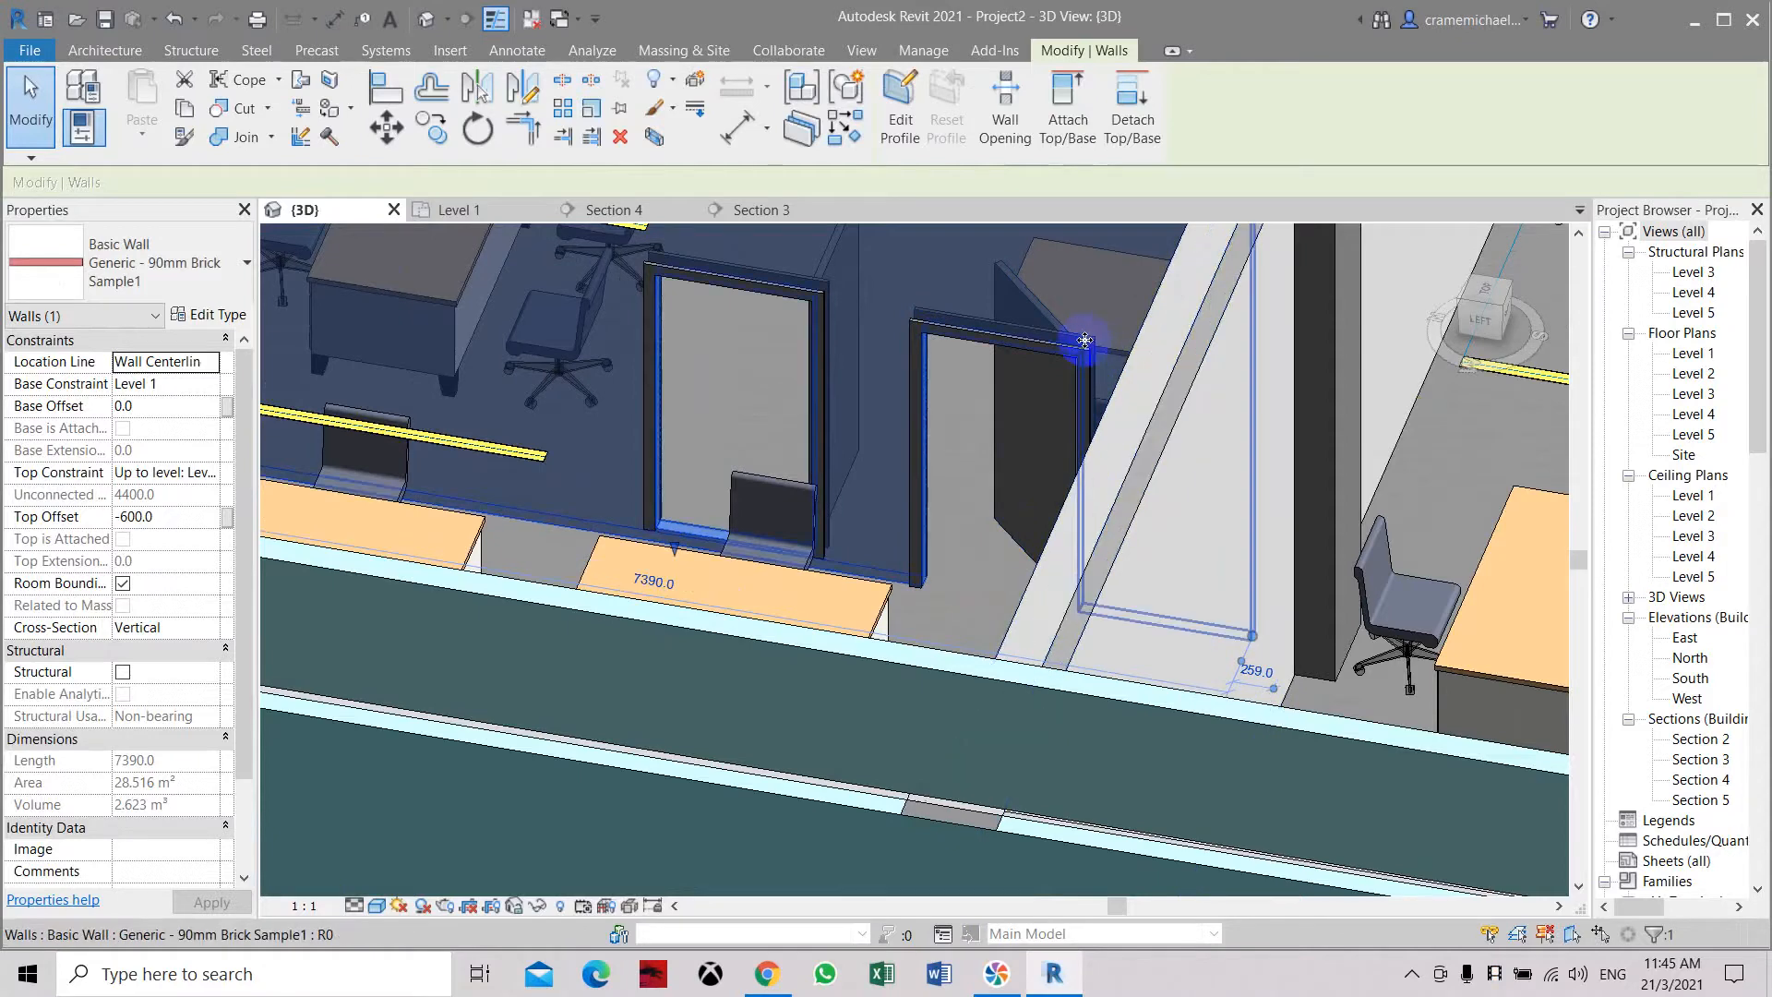
pyautogui.moveTo(963, 514); pyautogui.dragTo(961, 556, button='middle')
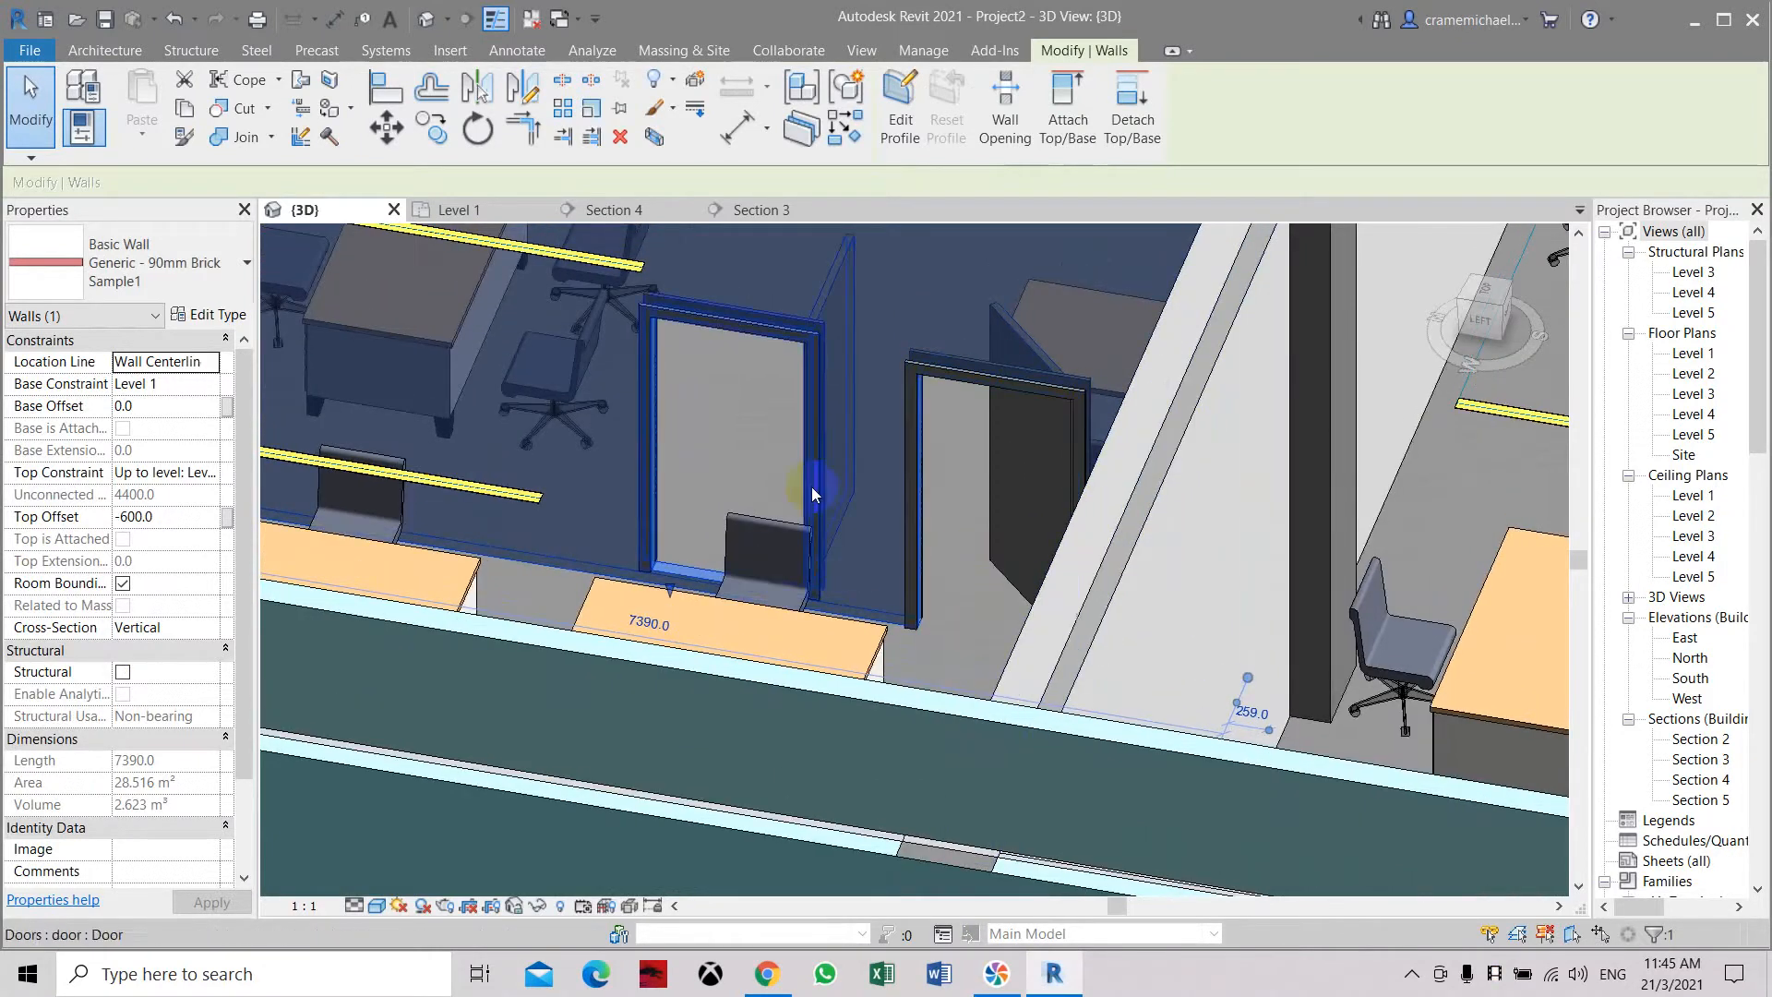
pyautogui.scroll(-2, 820, 487)
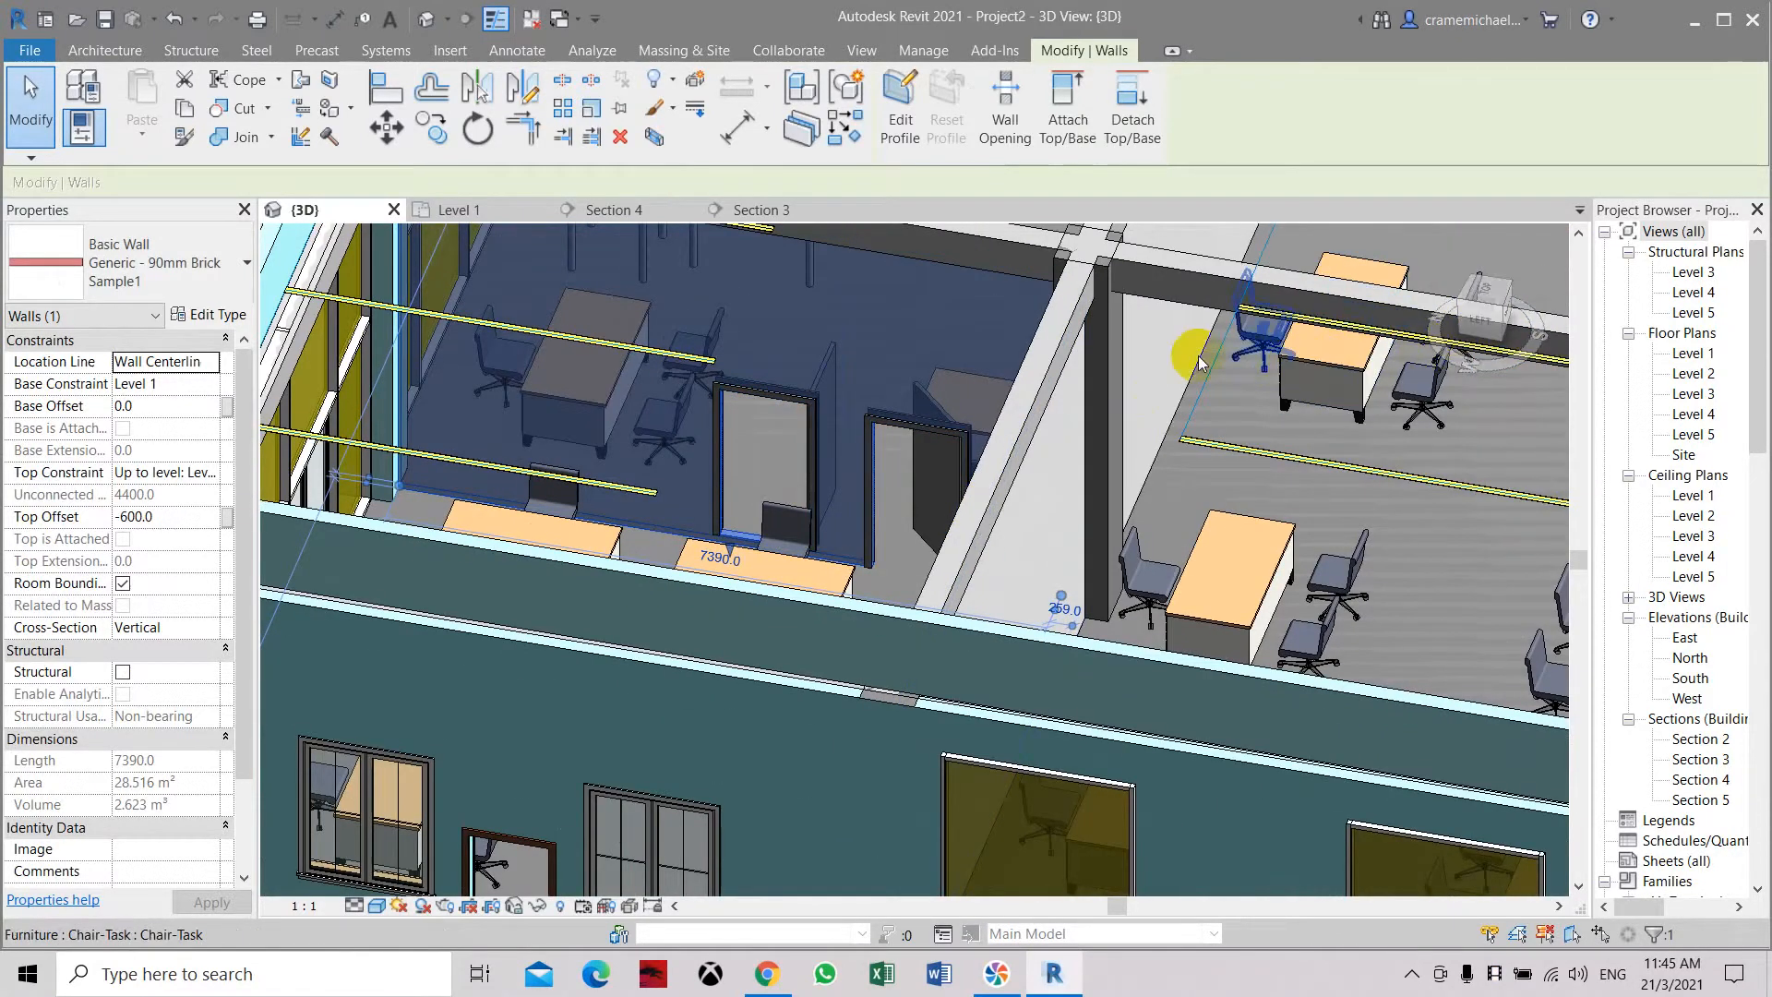
pyautogui.scroll(-2, 897, 286)
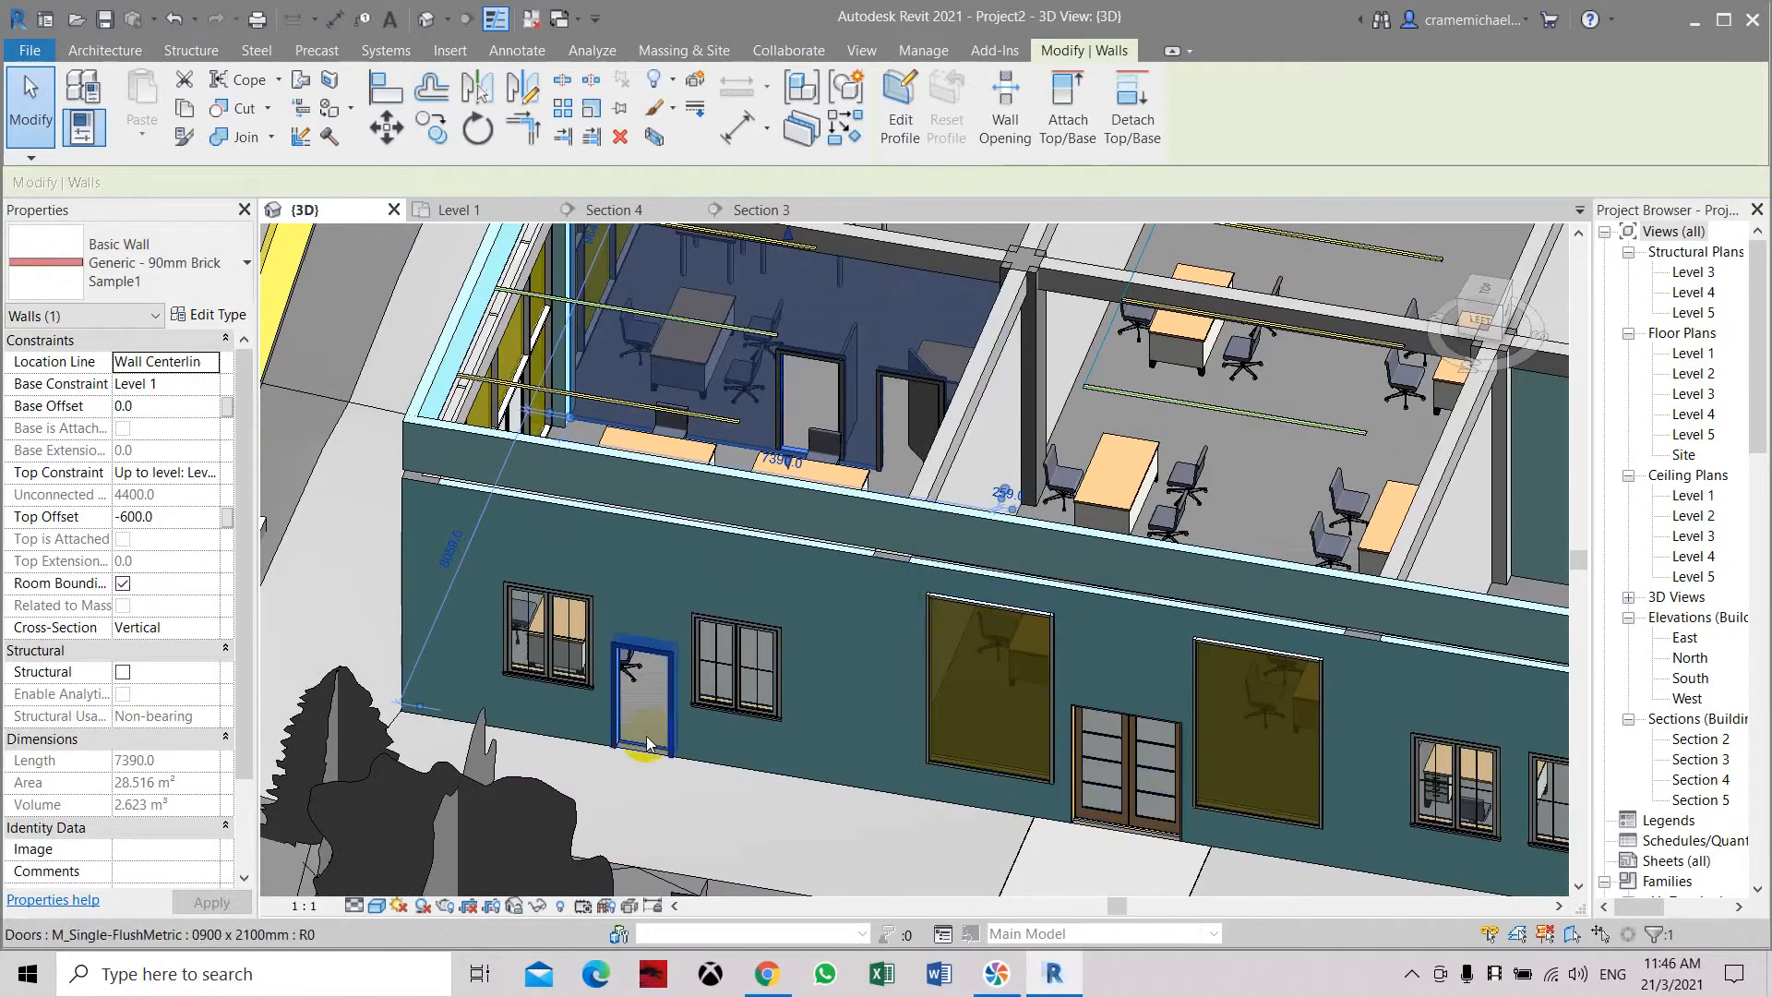
pyautogui.press('Escape')
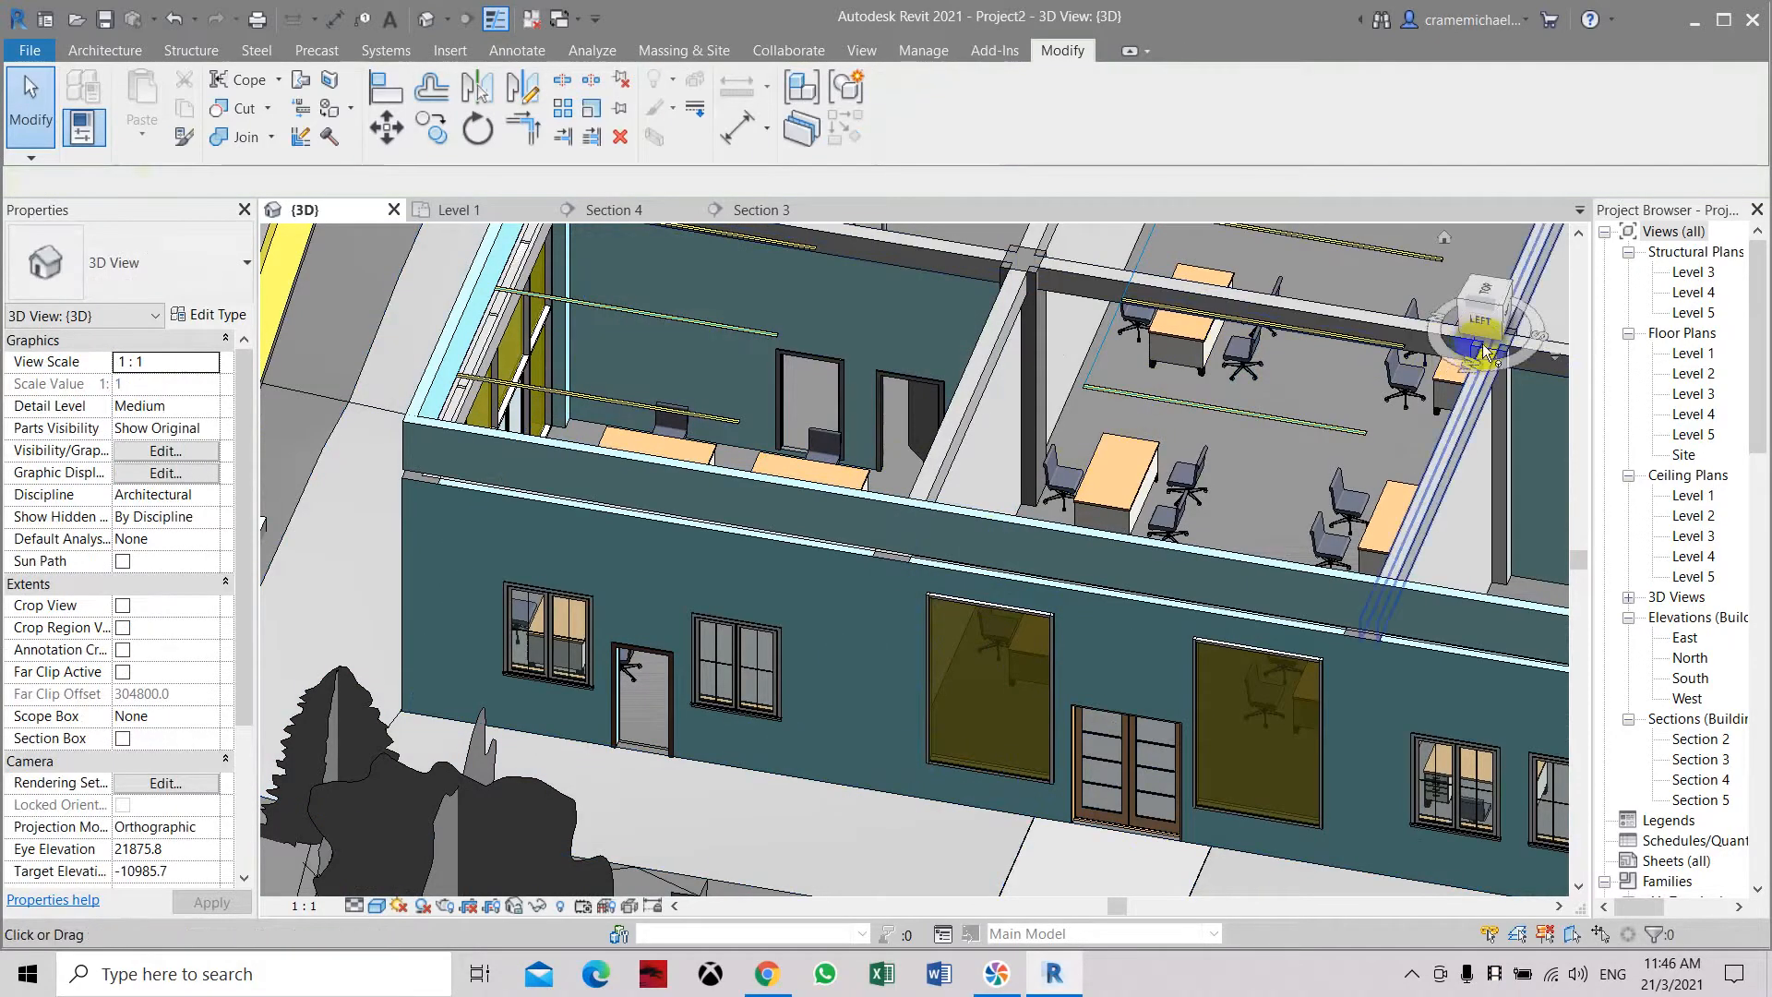
pyautogui.moveTo(1487, 316); pyautogui.dragTo(1408, 336)
pyautogui.moveTo(1467, 380); pyautogui.dragTo(1118, 994, button='middle')
pyautogui.scroll(-2, 876, 551)
pyautogui.moveTo(1112, 448); pyautogui.dragTo(1152, 515, button='middle')
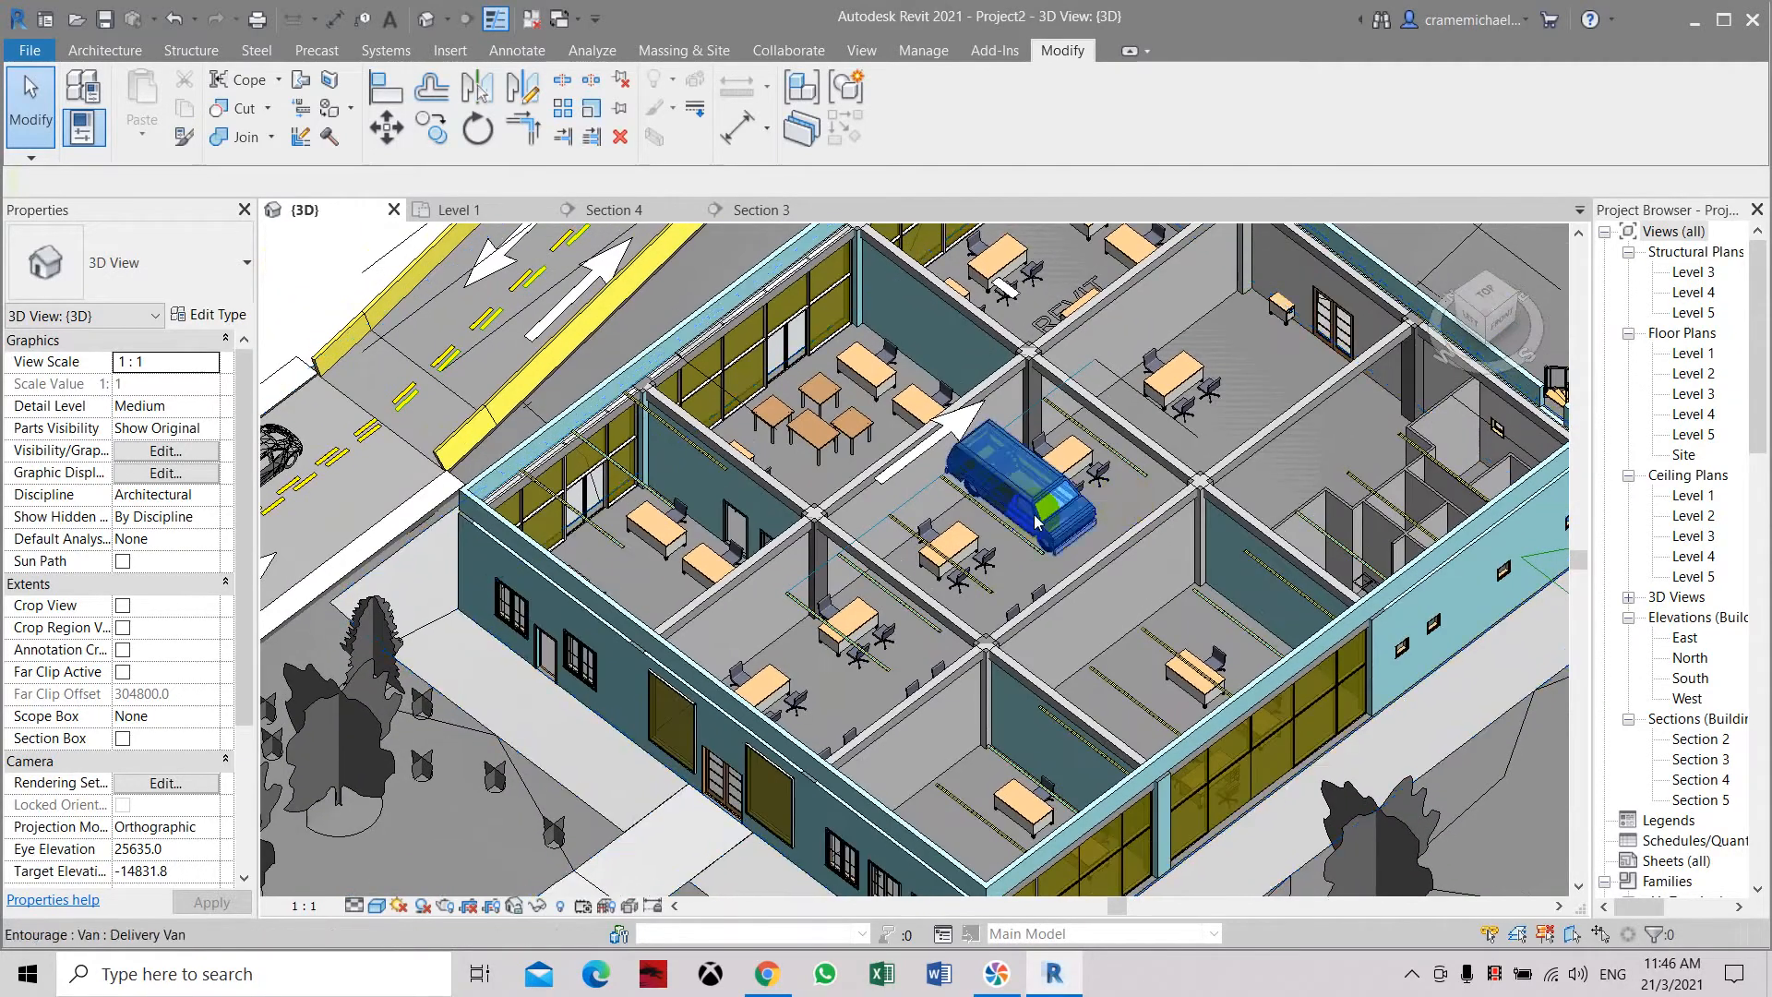
pyautogui.scroll(5, 711, 539)
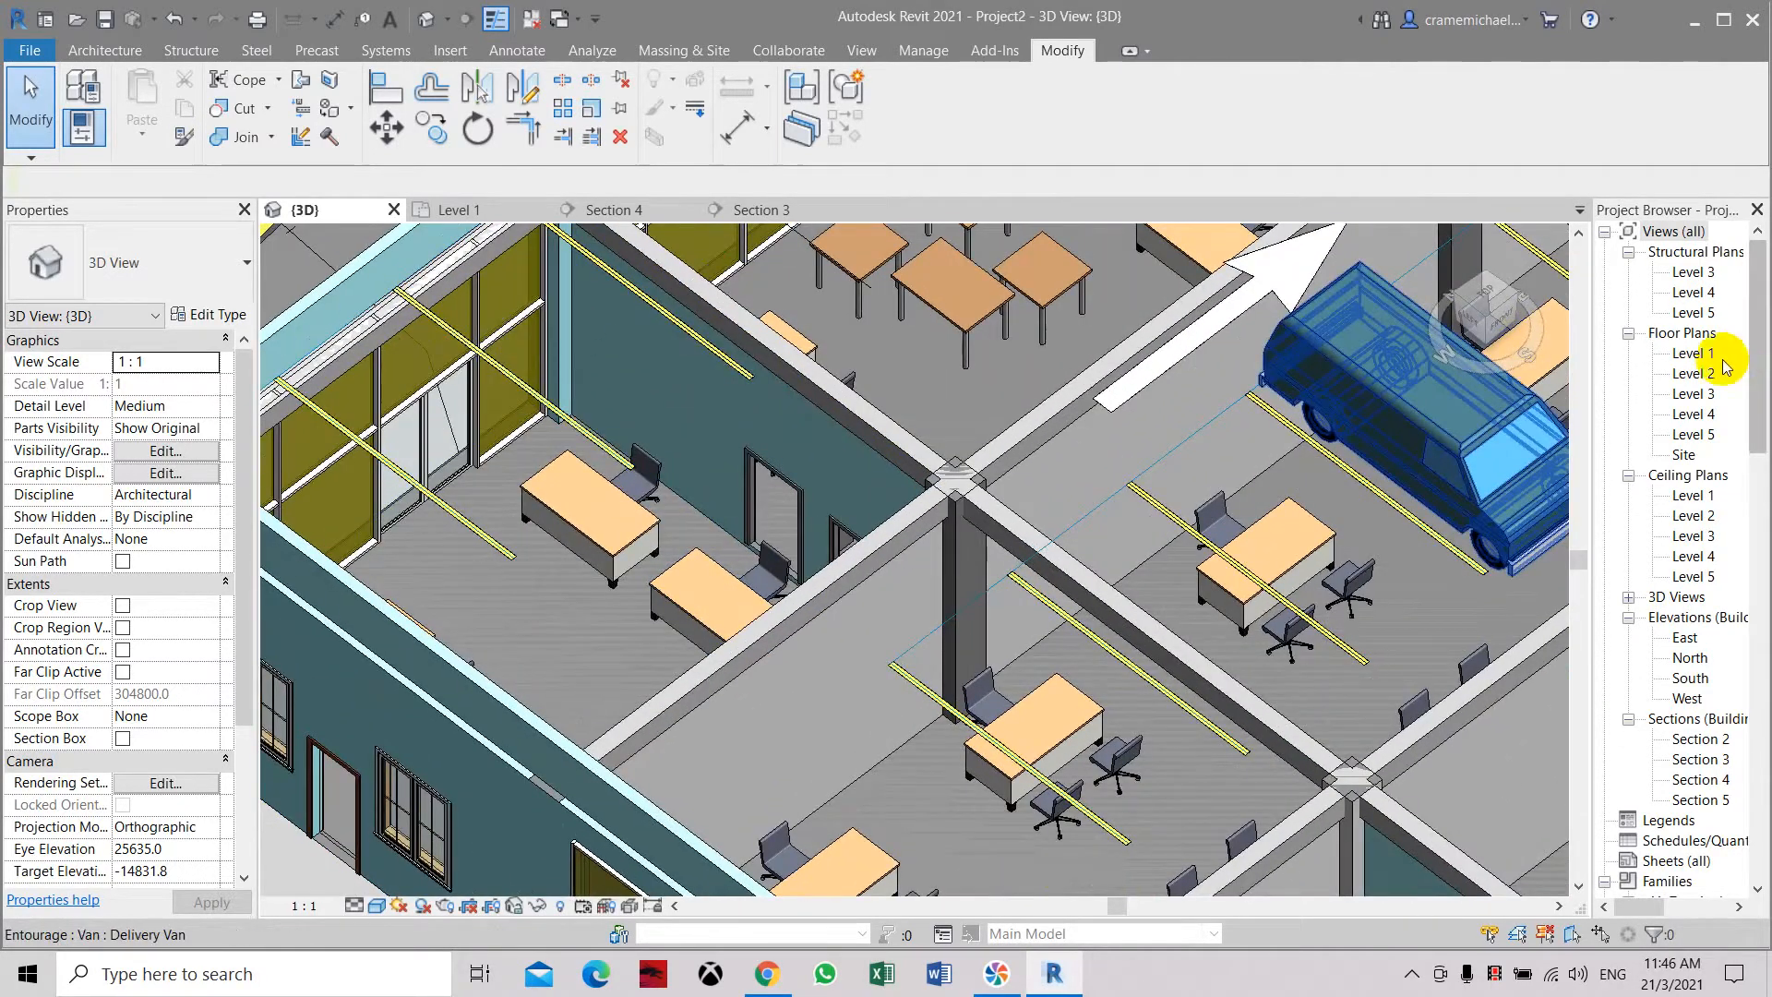
# On the Level 1 floor plan, place an M_Single-FlushMetric 0900 x 2100mm door in the partition wall above the existing doors
pyautogui.doubleClick(1721, 359)
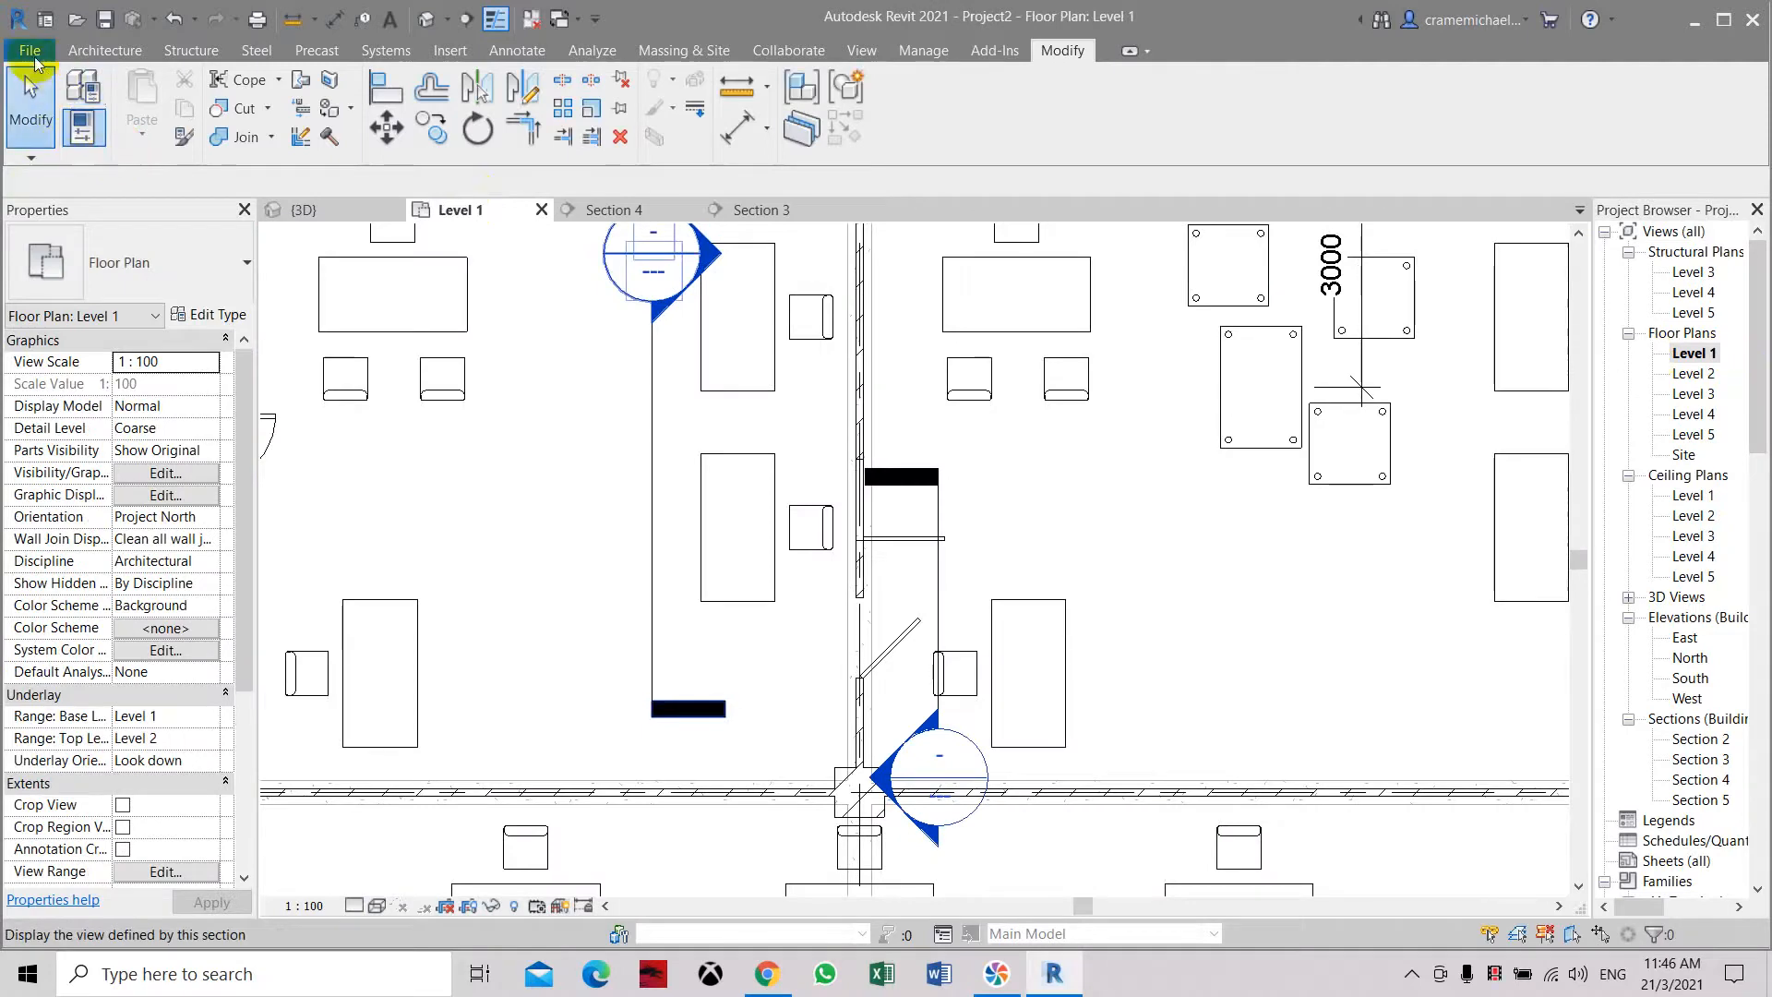
pyautogui.click(104, 50)
pyautogui.click(132, 129)
pyautogui.click(193, 284)
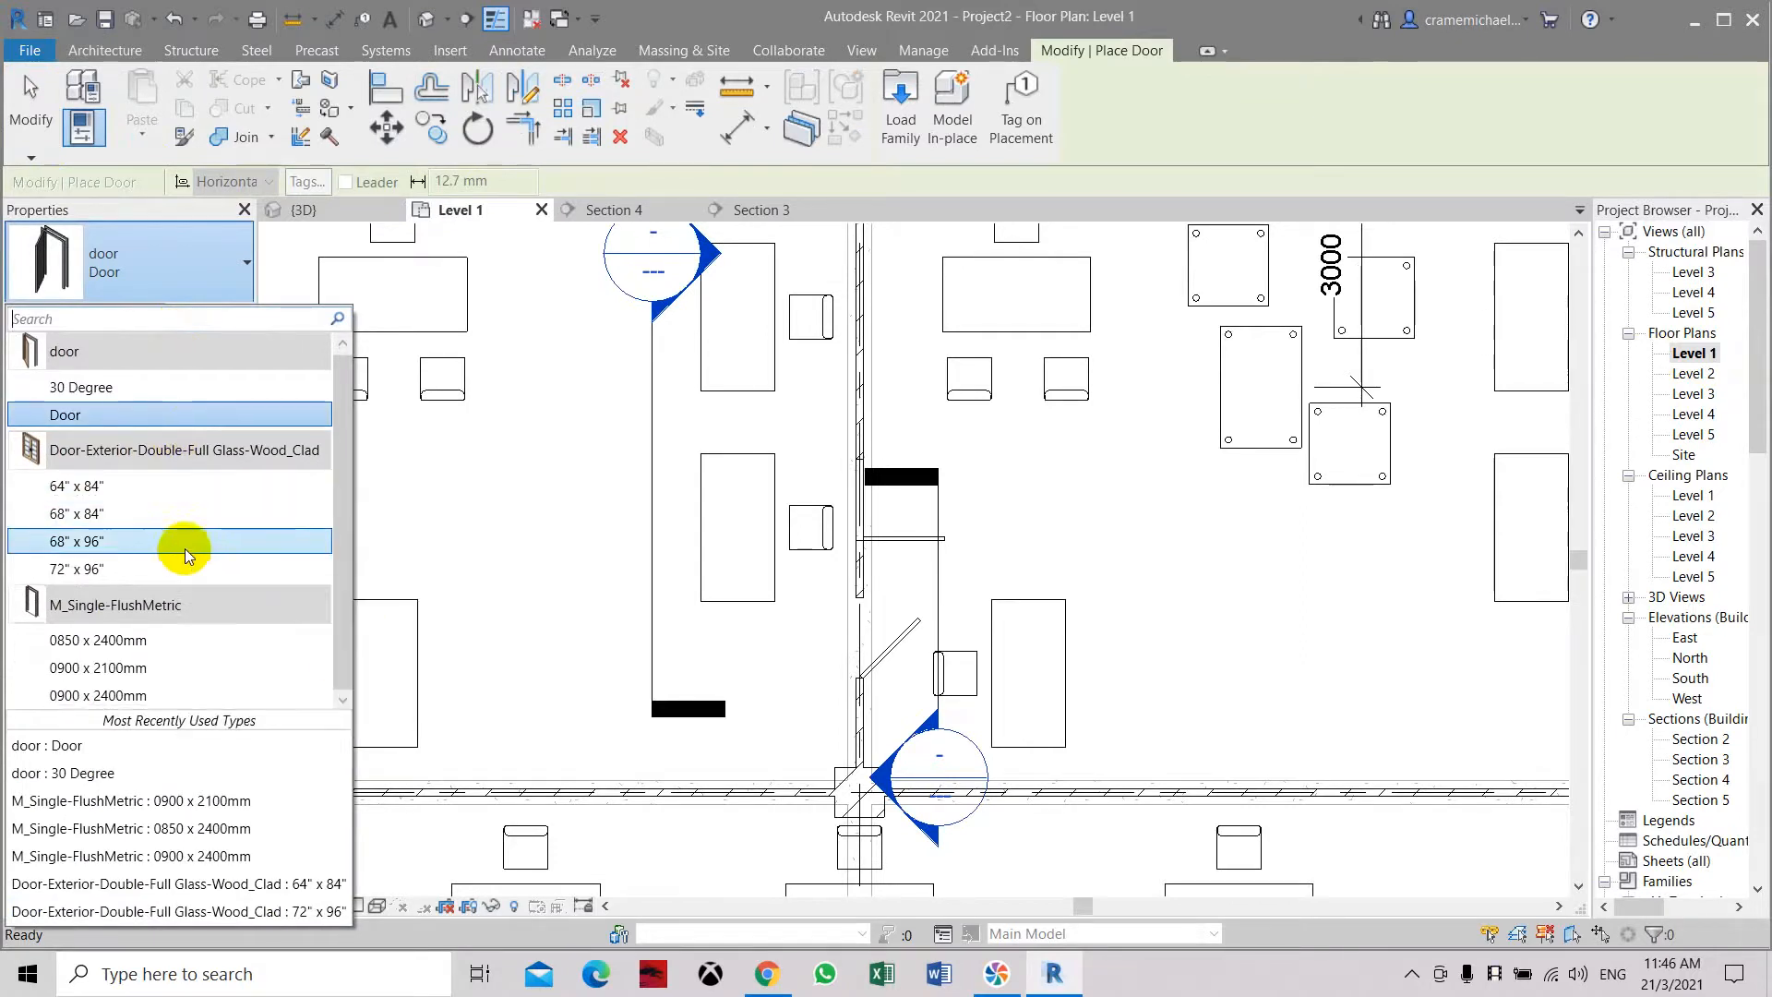
pyautogui.click(197, 675)
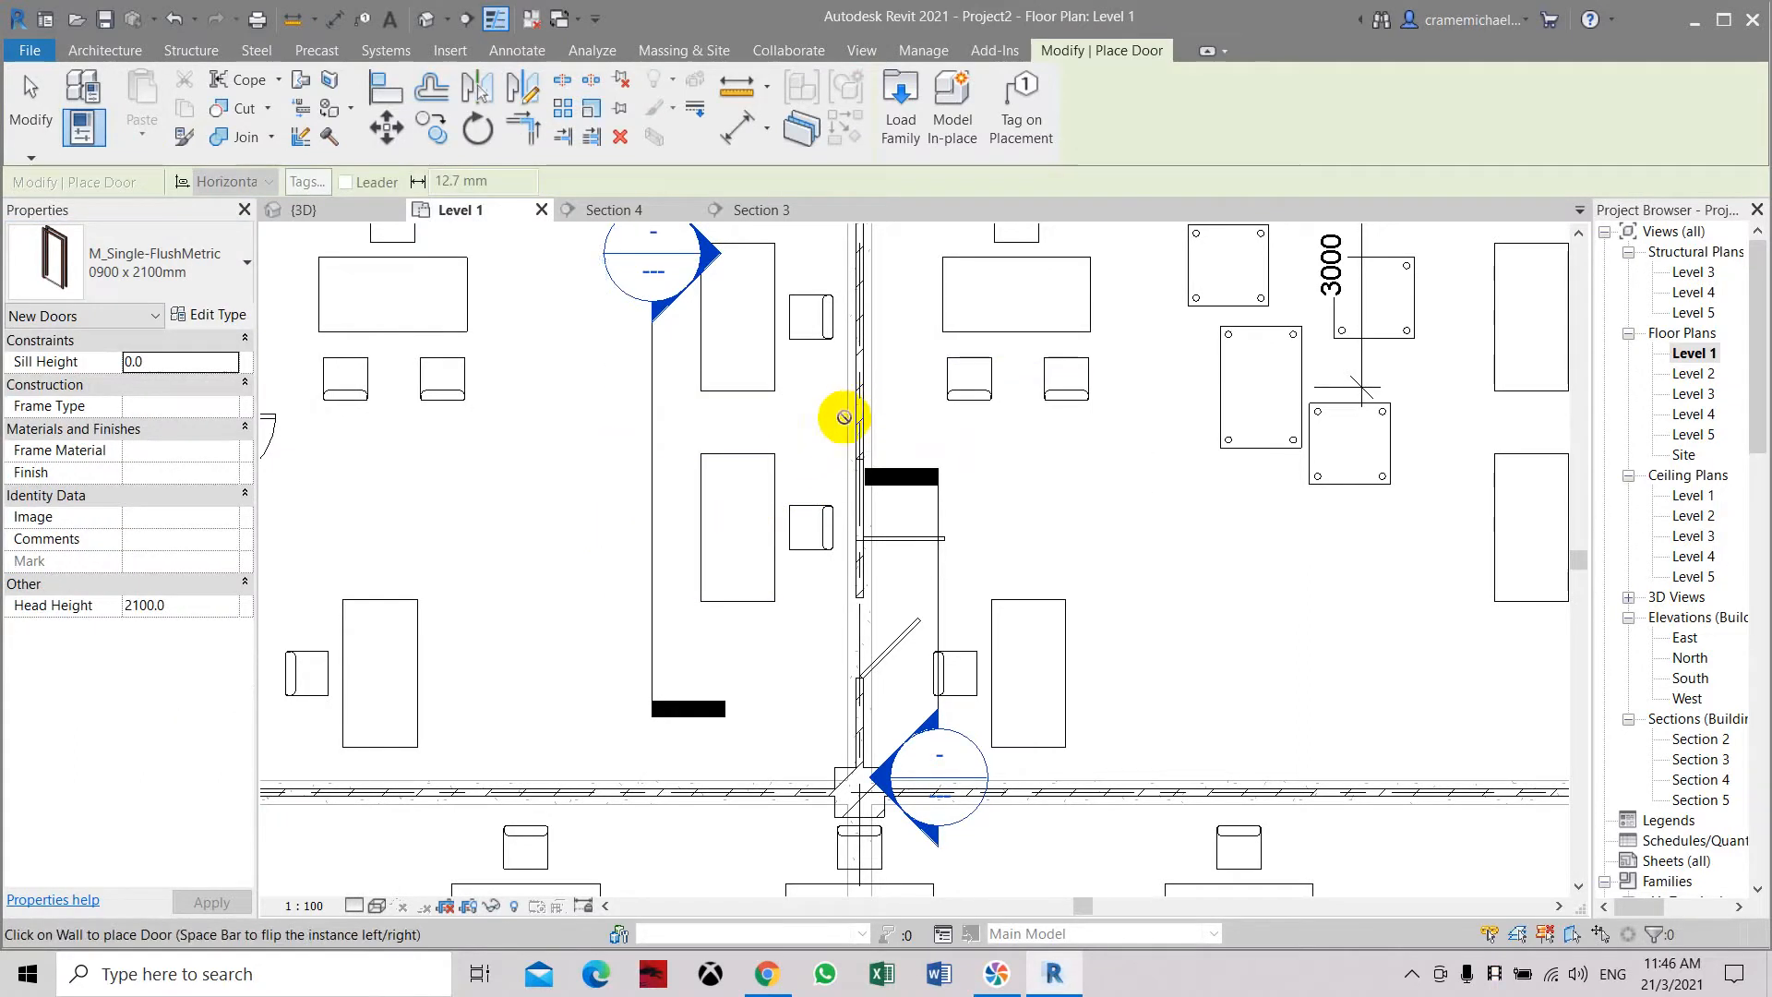
pyautogui.click(853, 418)
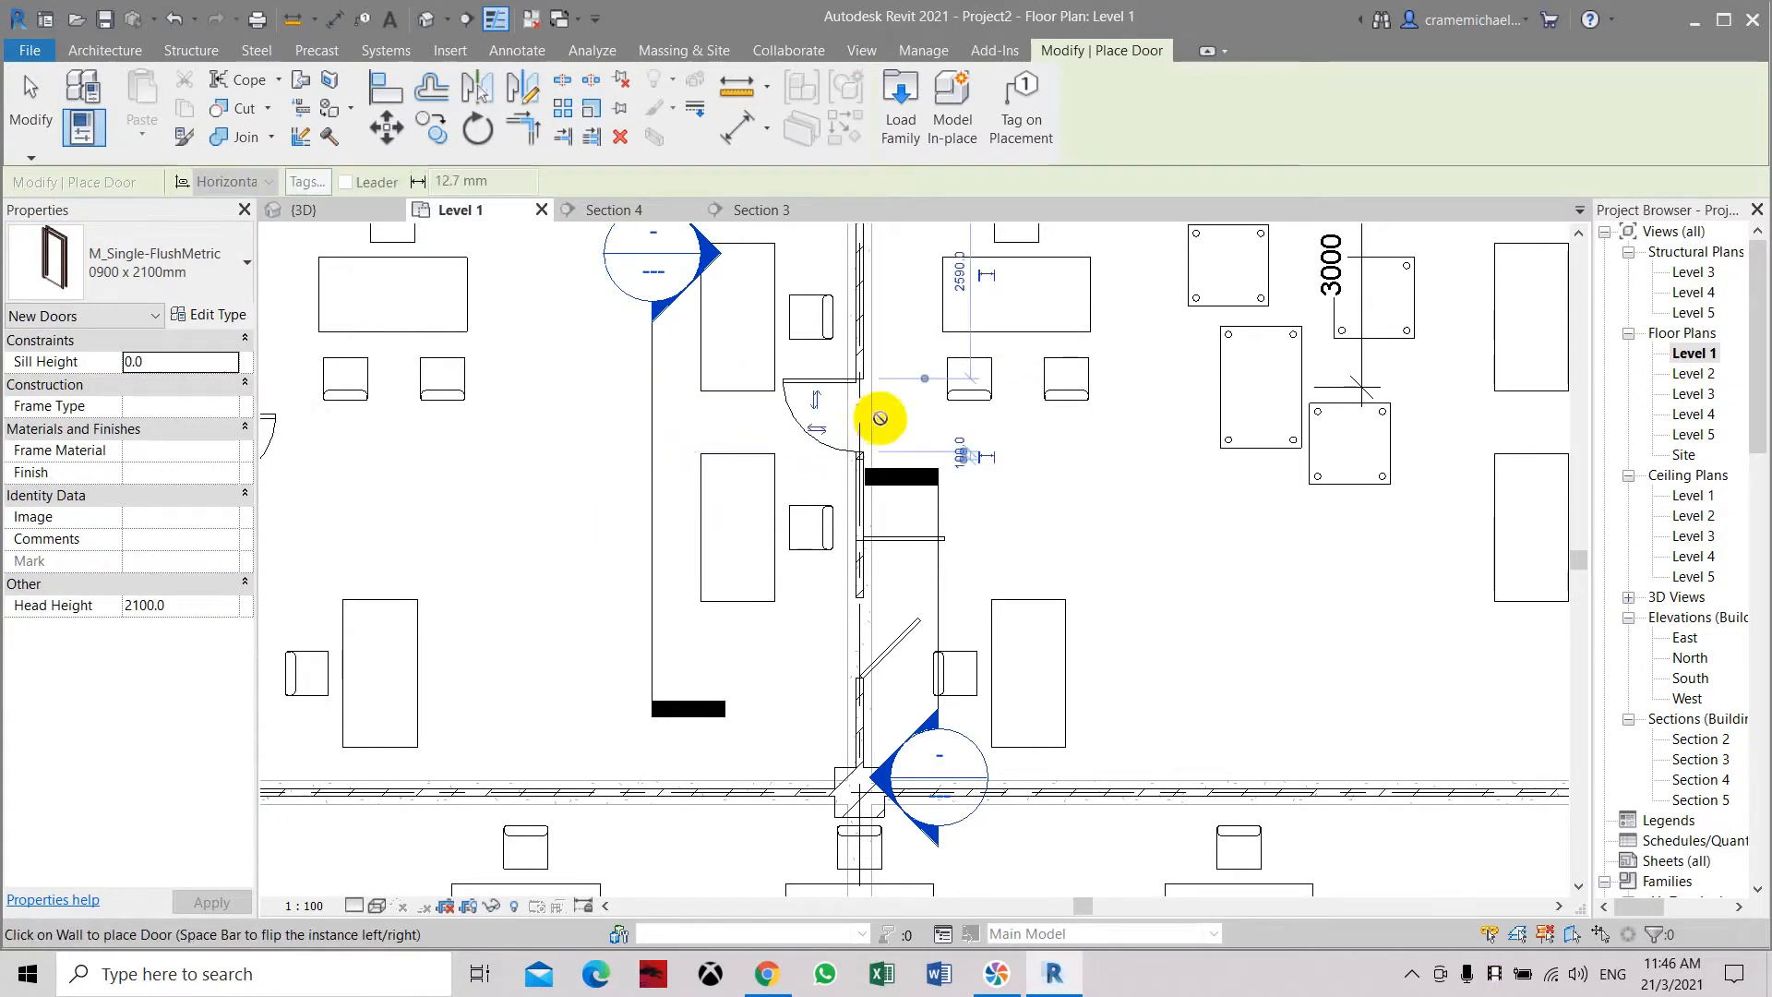
pyautogui.moveTo(877, 455); pyautogui.dragTo(846, 562, button='middle')
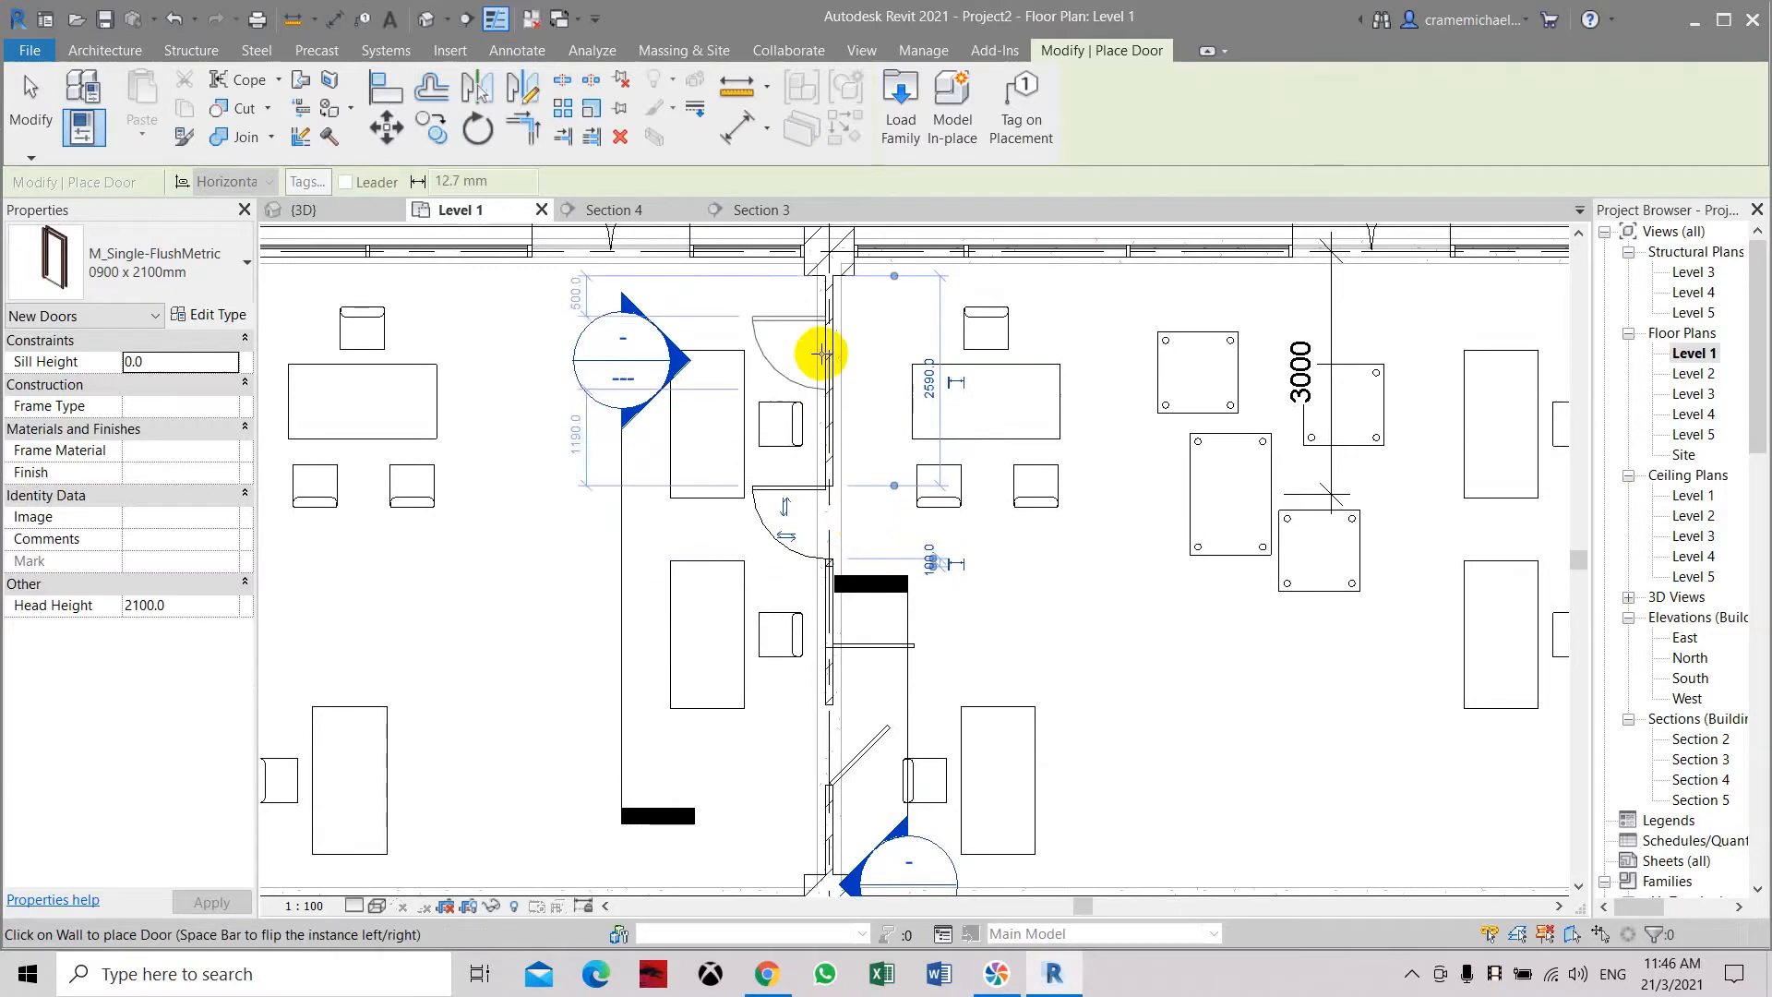
pyautogui.press('Escape')
# Open the Section 4 view and extend its crop boundary outward so the whole partition wall with its doors is included
pyautogui.scroll(-2, 664, 343)
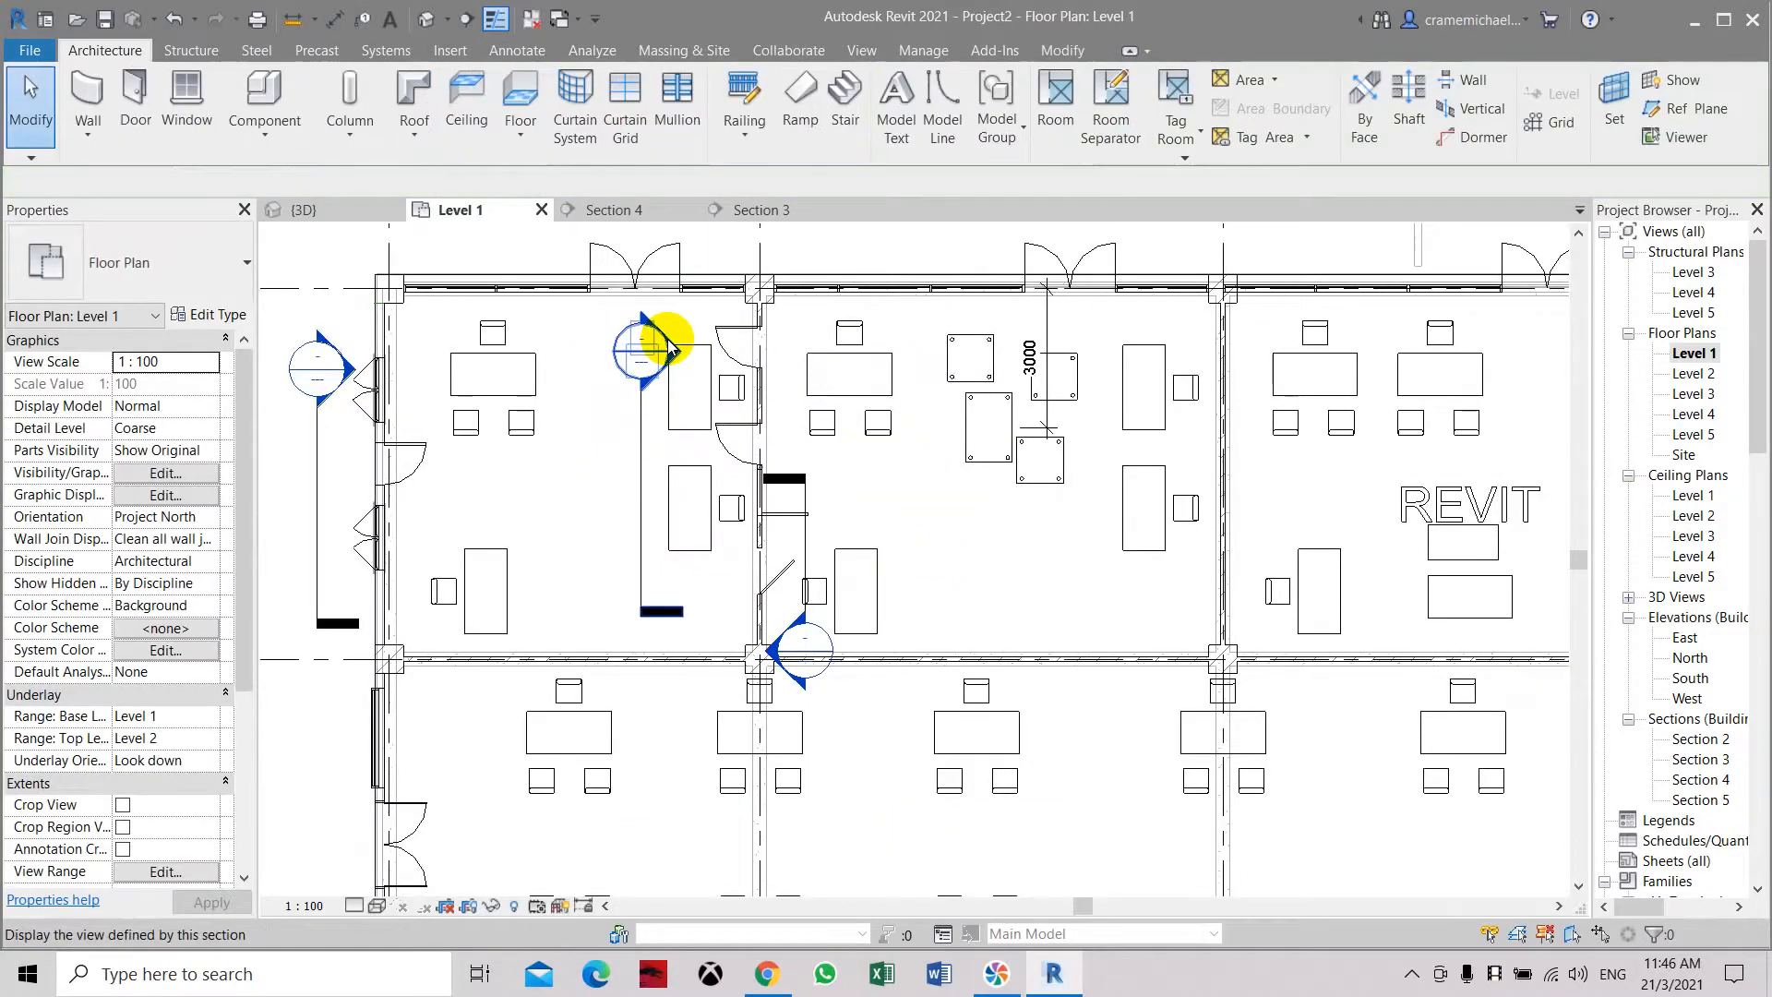
pyautogui.doubleClick(667, 340)
pyautogui.scroll(-3, 977, 505)
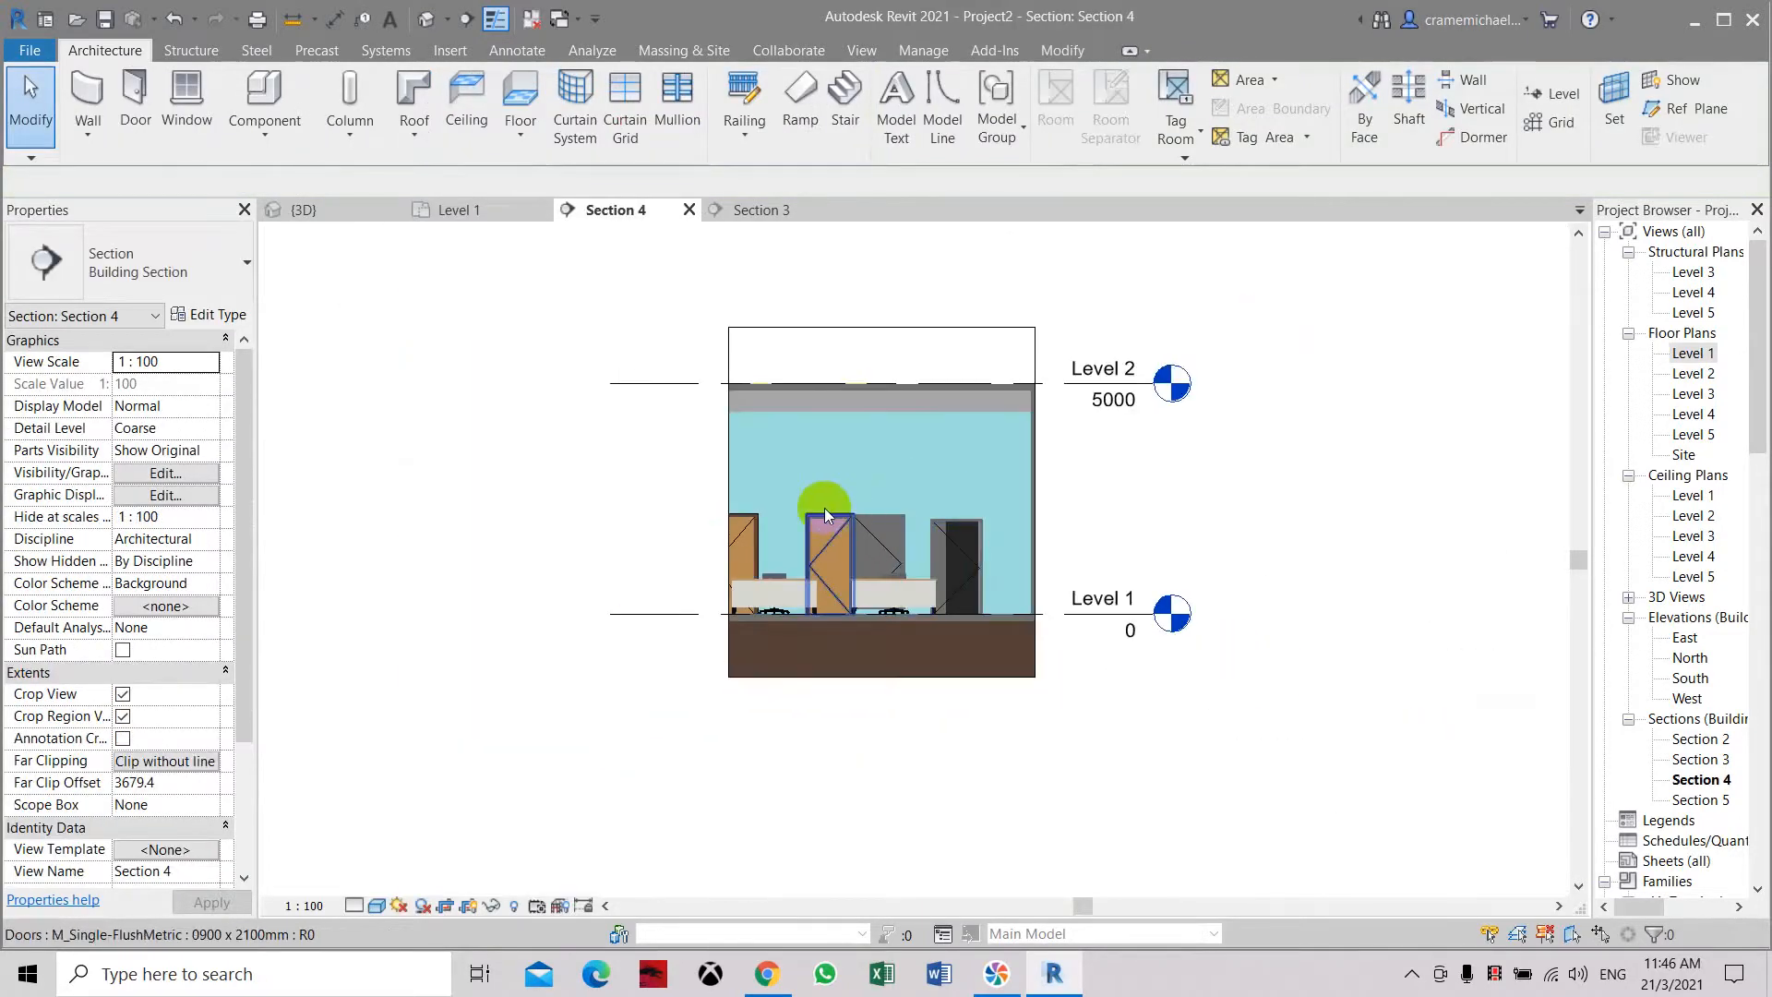
pyautogui.click(733, 500)
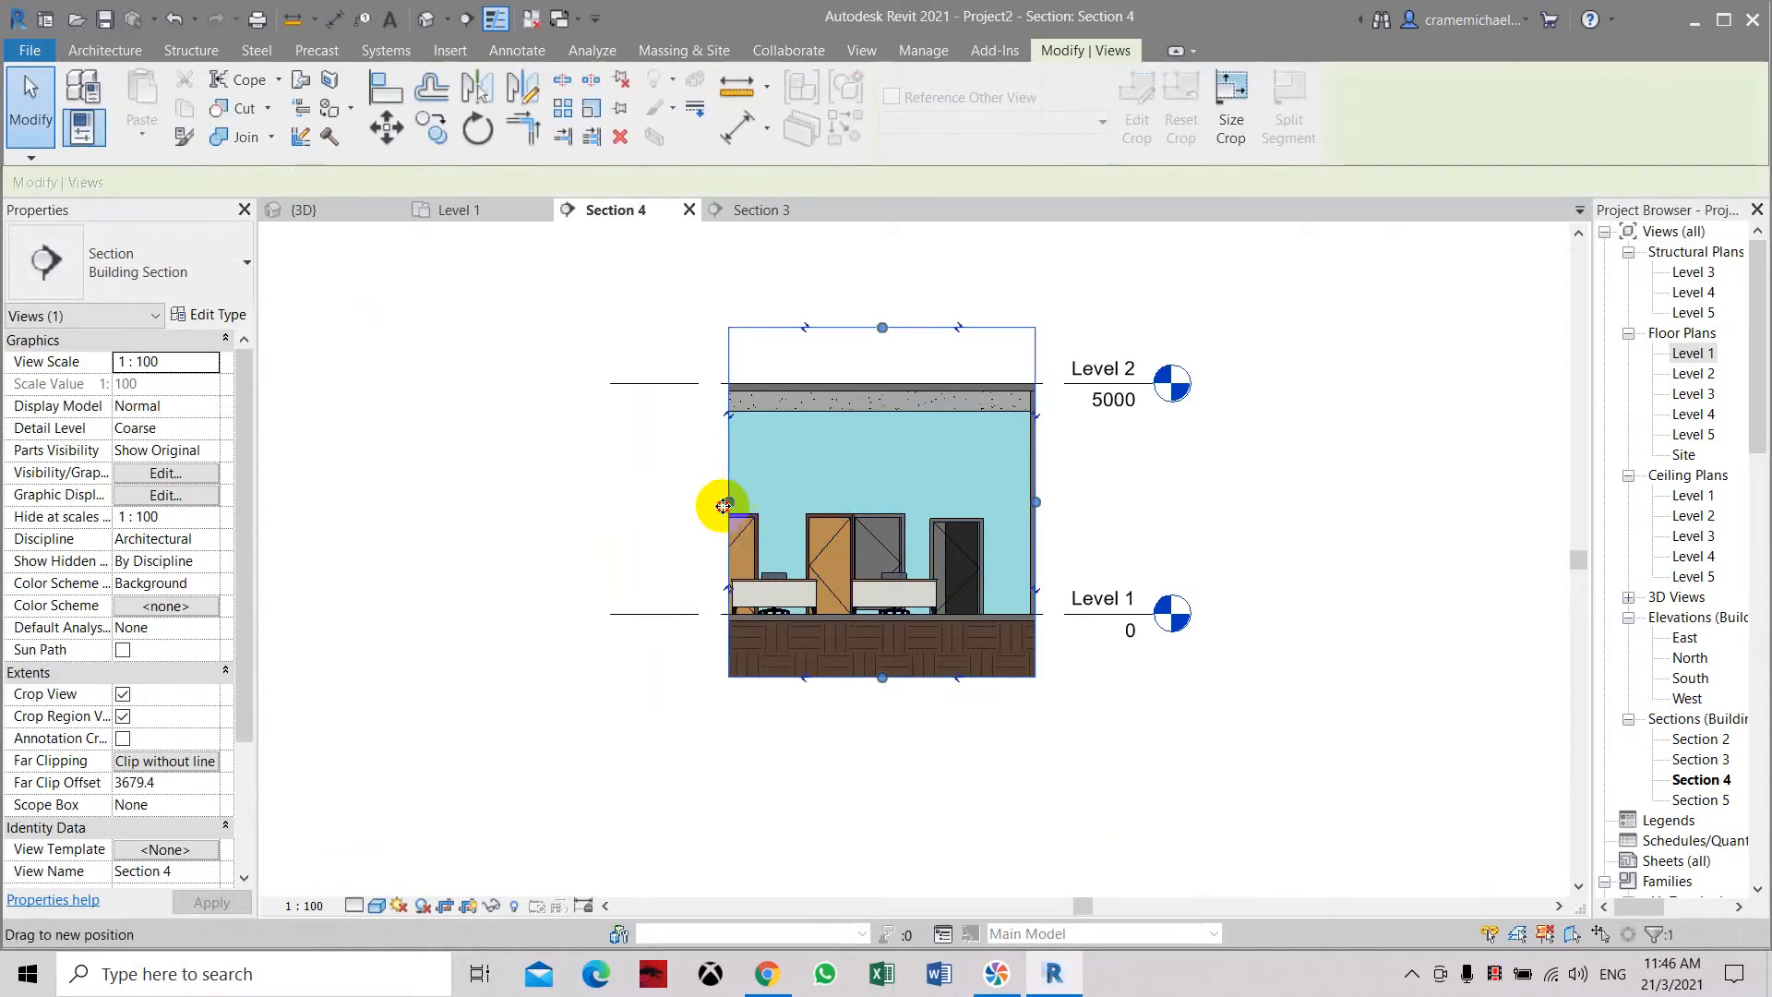
pyautogui.moveTo(729, 500); pyautogui.dragTo(612, 500)
# Inspect the instance properties of the newly placed door in the section view for an opening angle parameter
pyautogui.scroll(3, 912, 612)
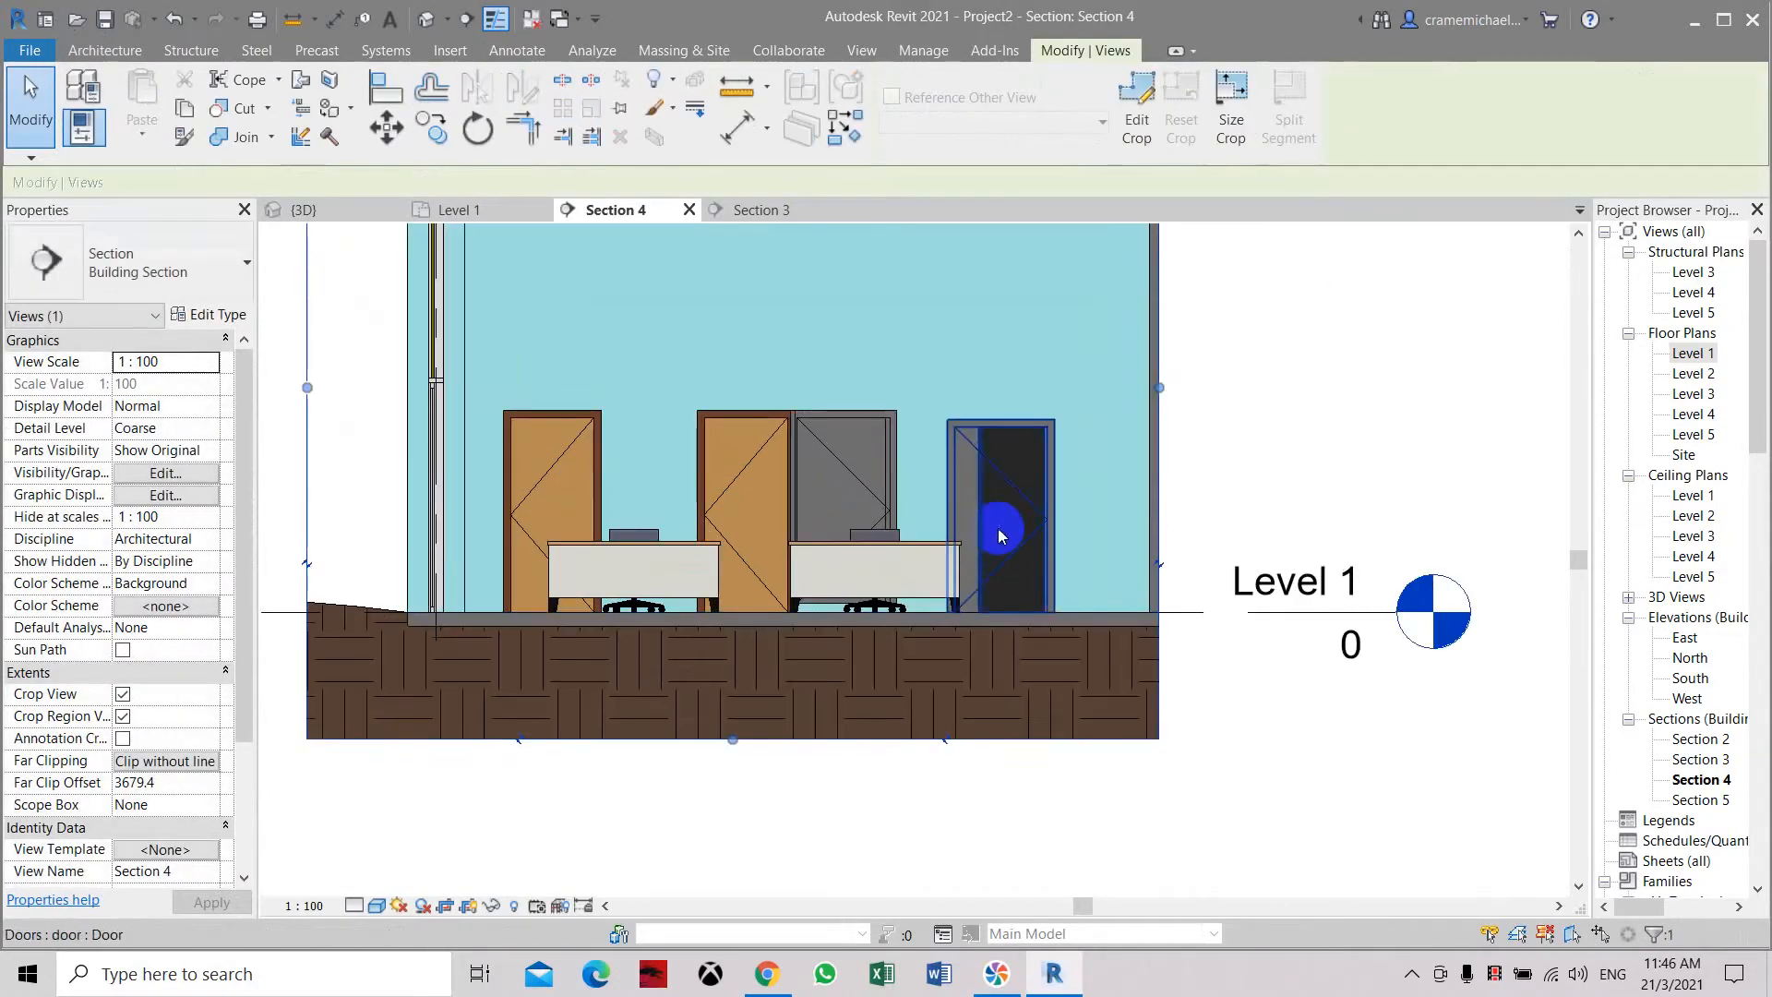
pyautogui.scroll(1, 999, 593)
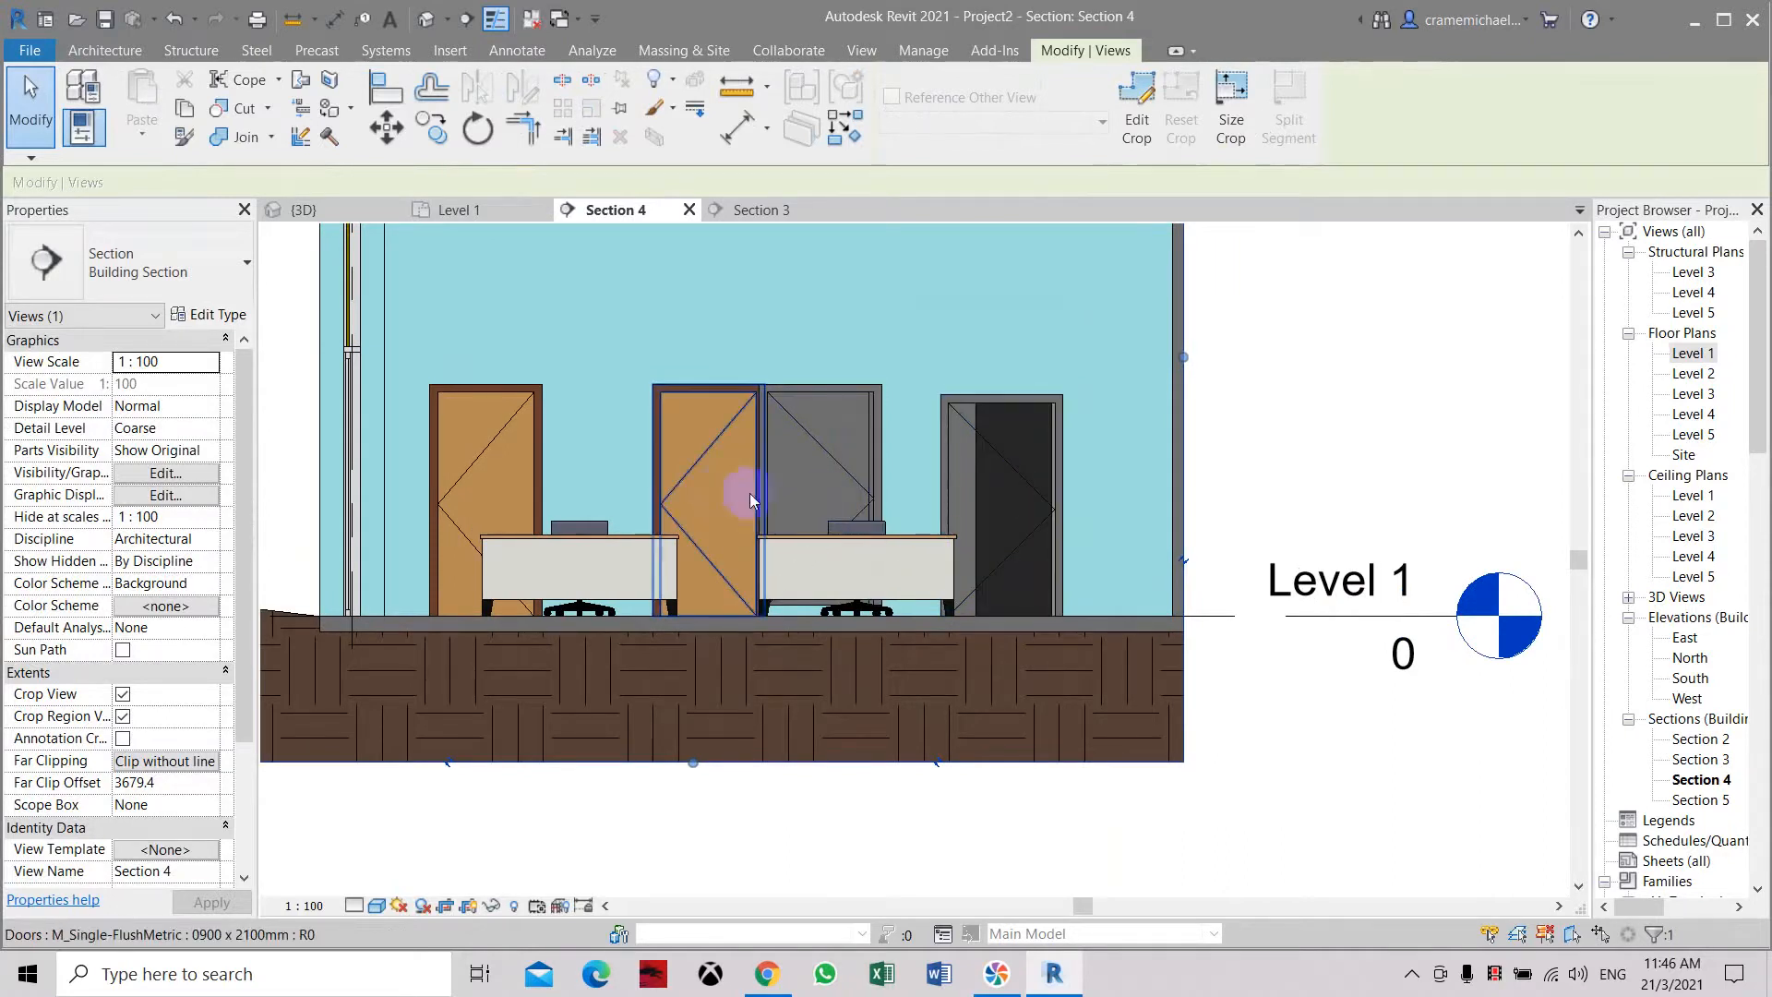
pyautogui.click(717, 485)
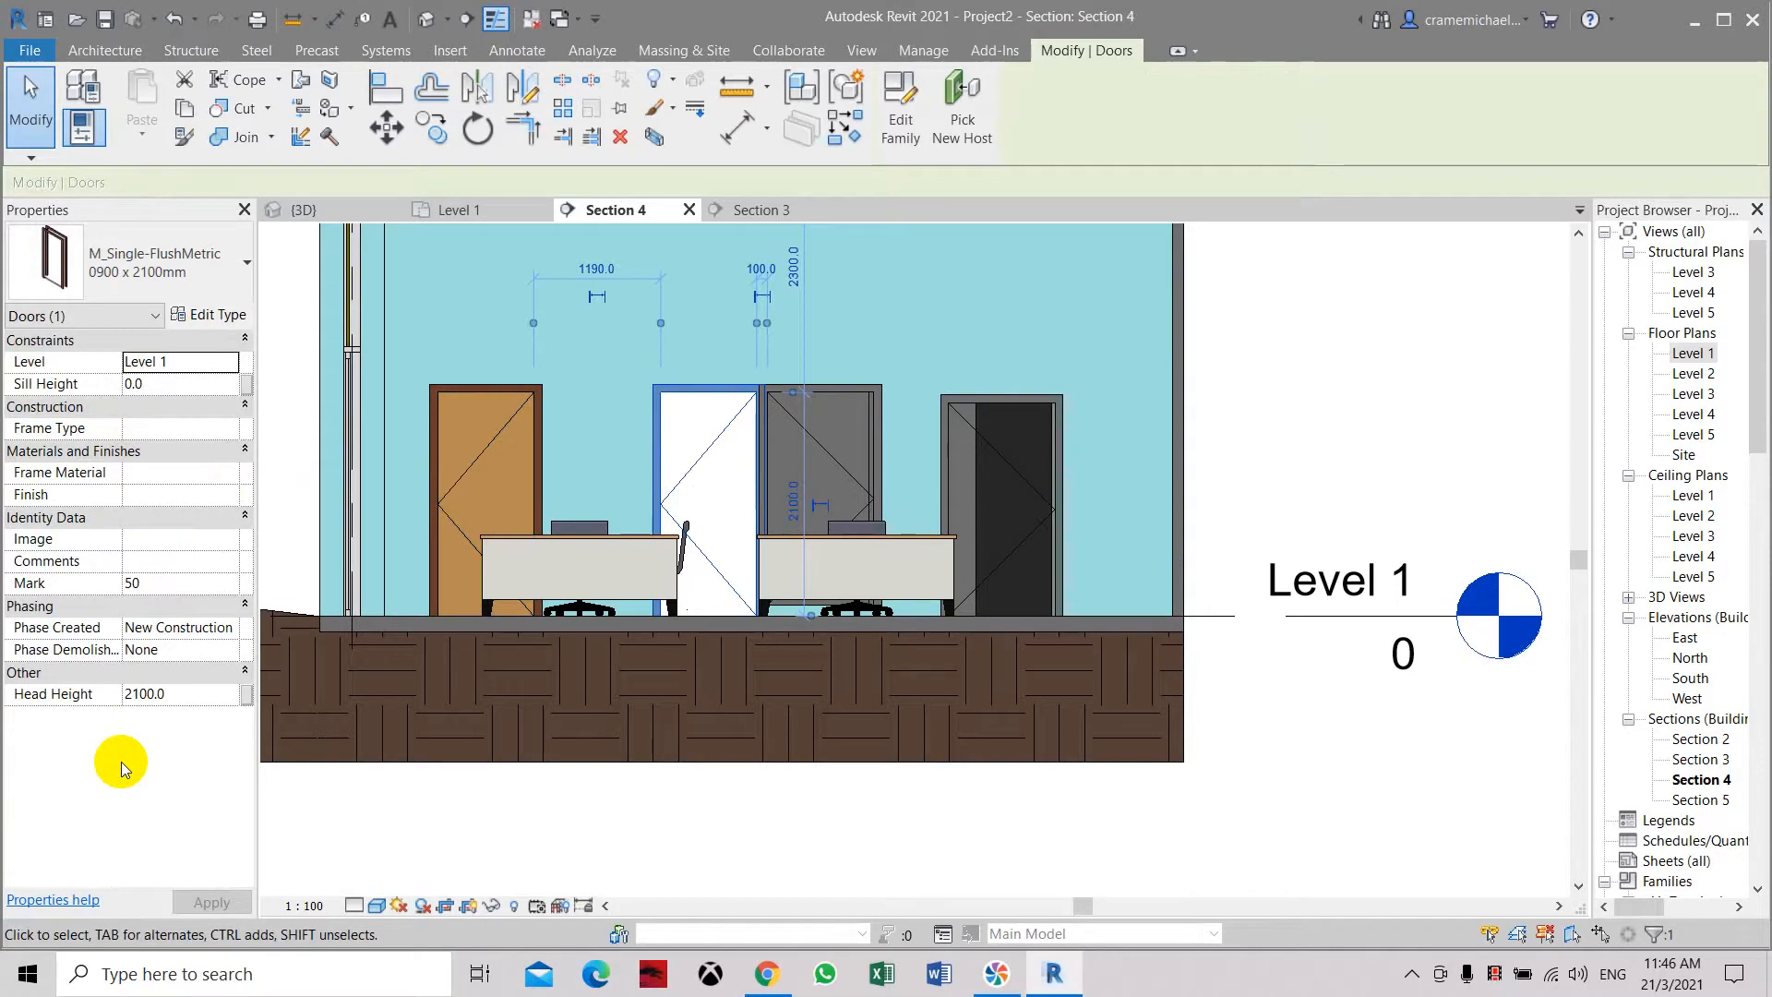
pyautogui.press('Escape')
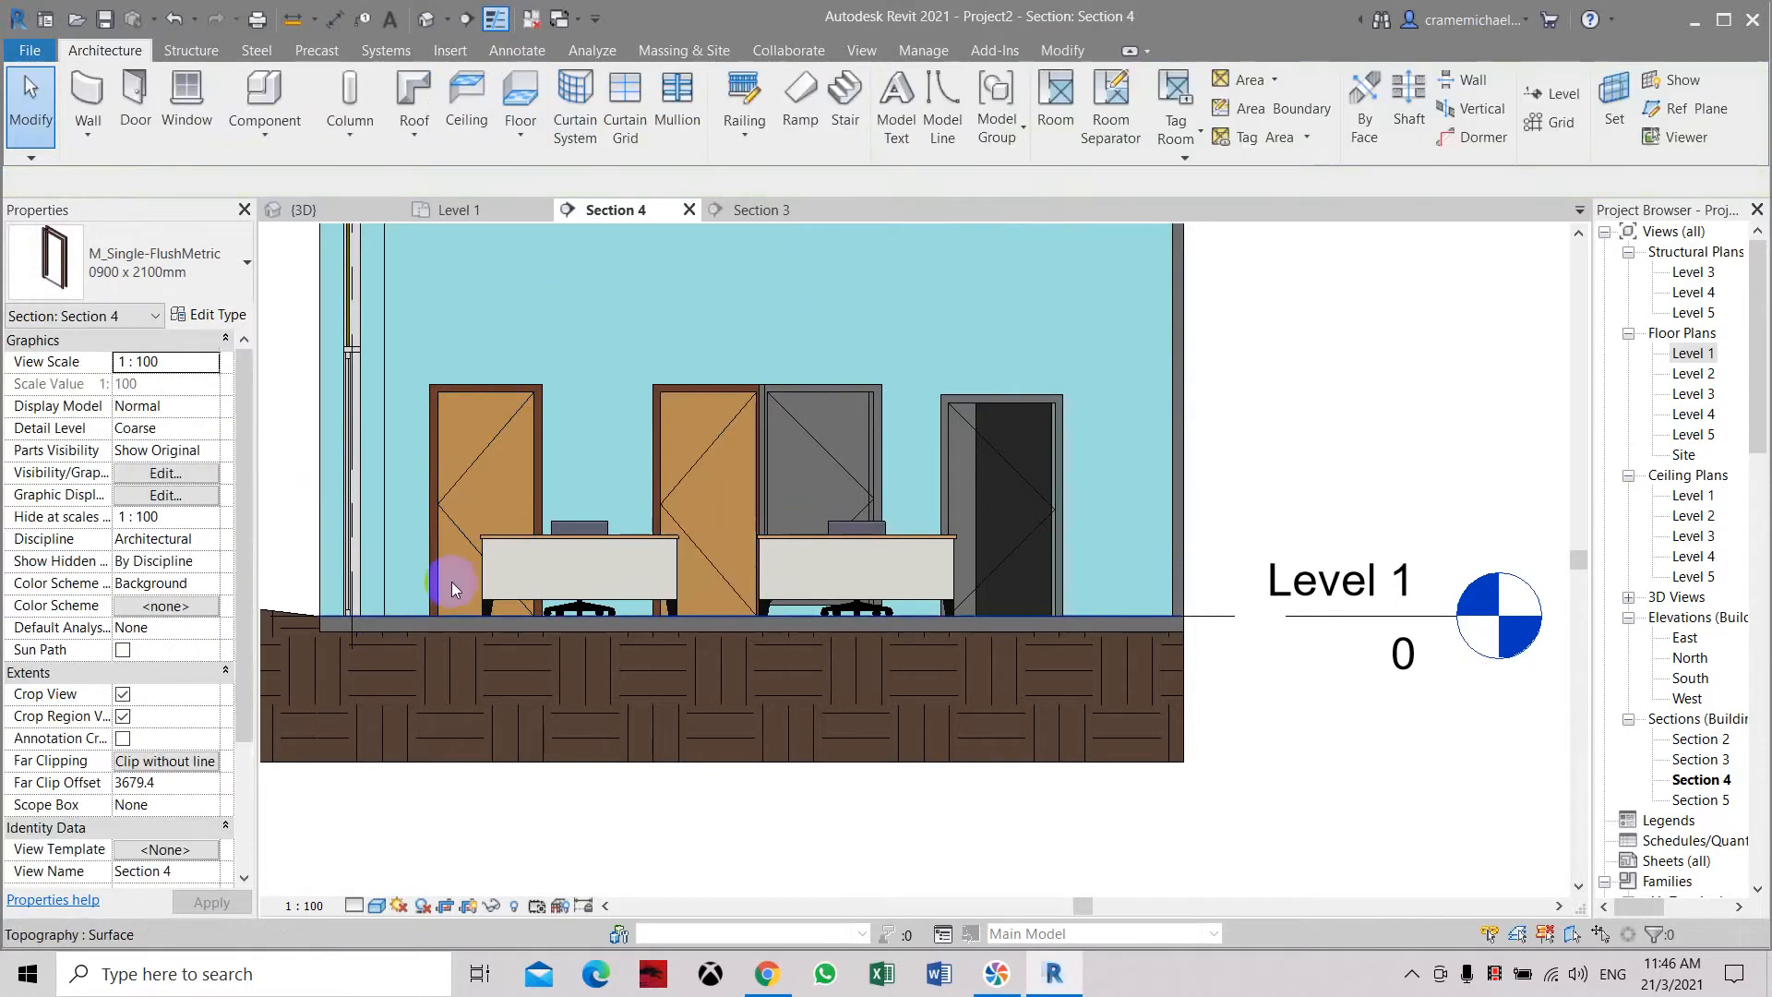
# In the default 3D view, change the newly placed door's type to M_Single-FlushMetric 0900 x 2400mm
pyautogui.click(422, 24)
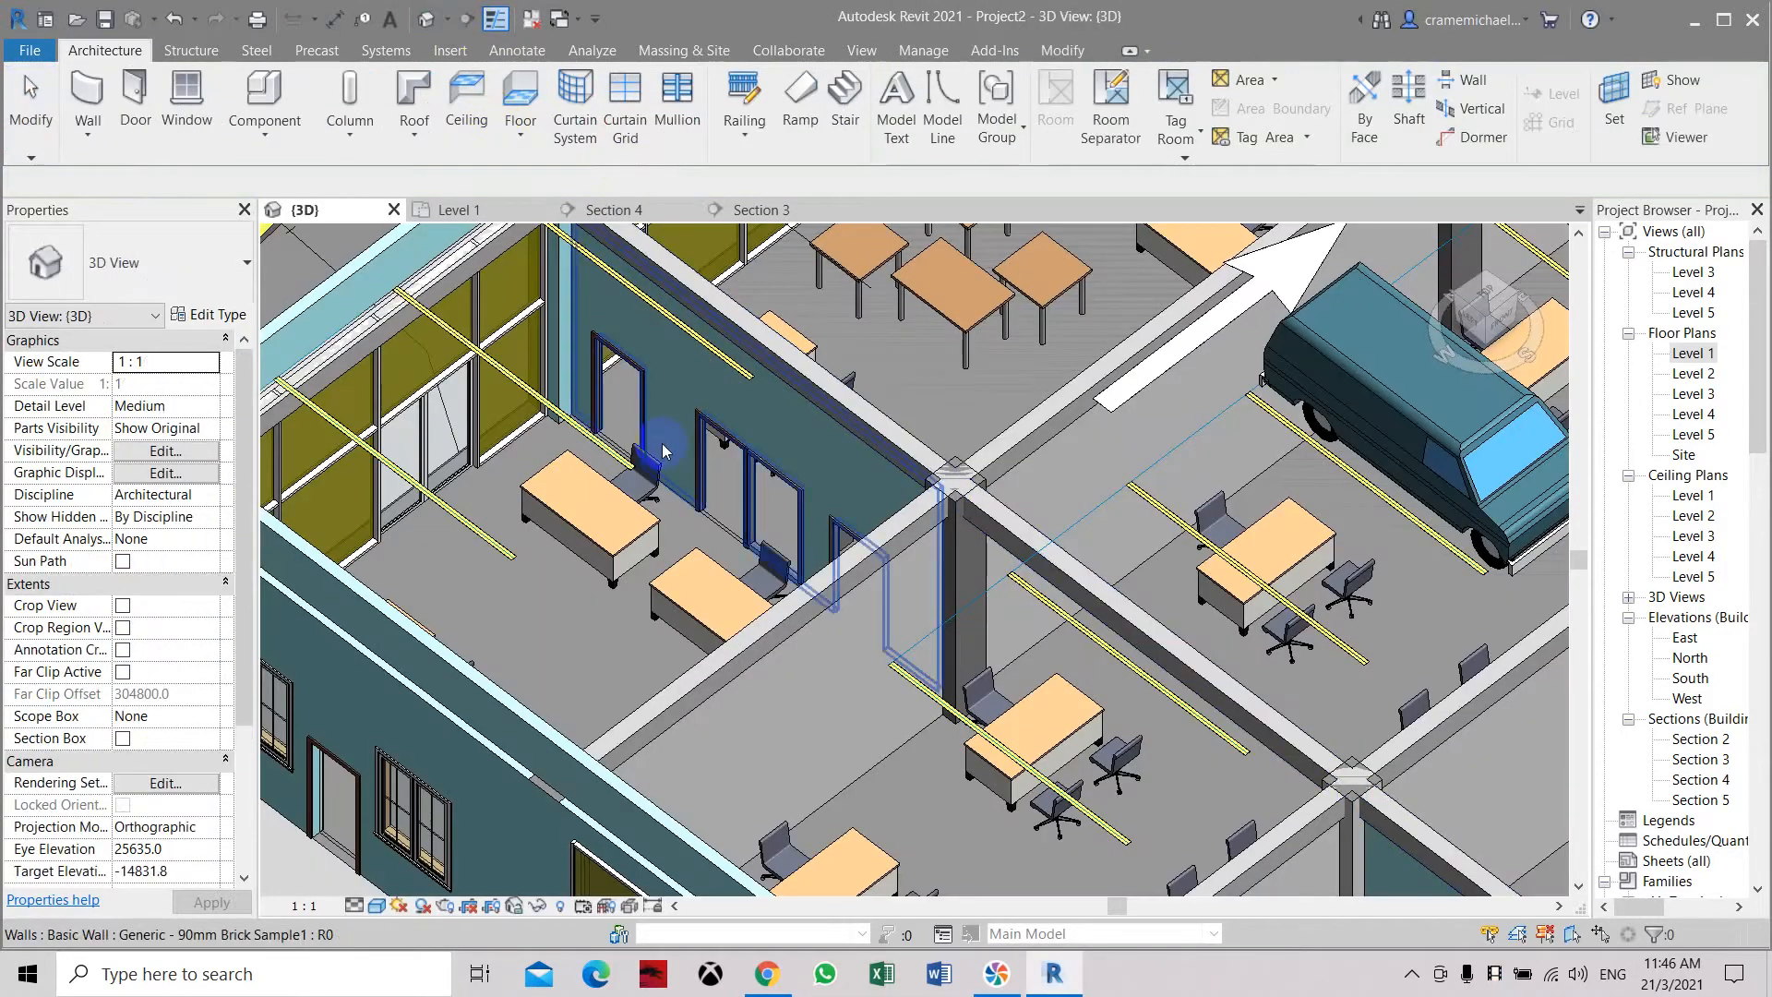
pyautogui.scroll(5, 646, 561)
pyautogui.moveTo(646, 561); pyautogui.dragTo(961, 624, button='middle')
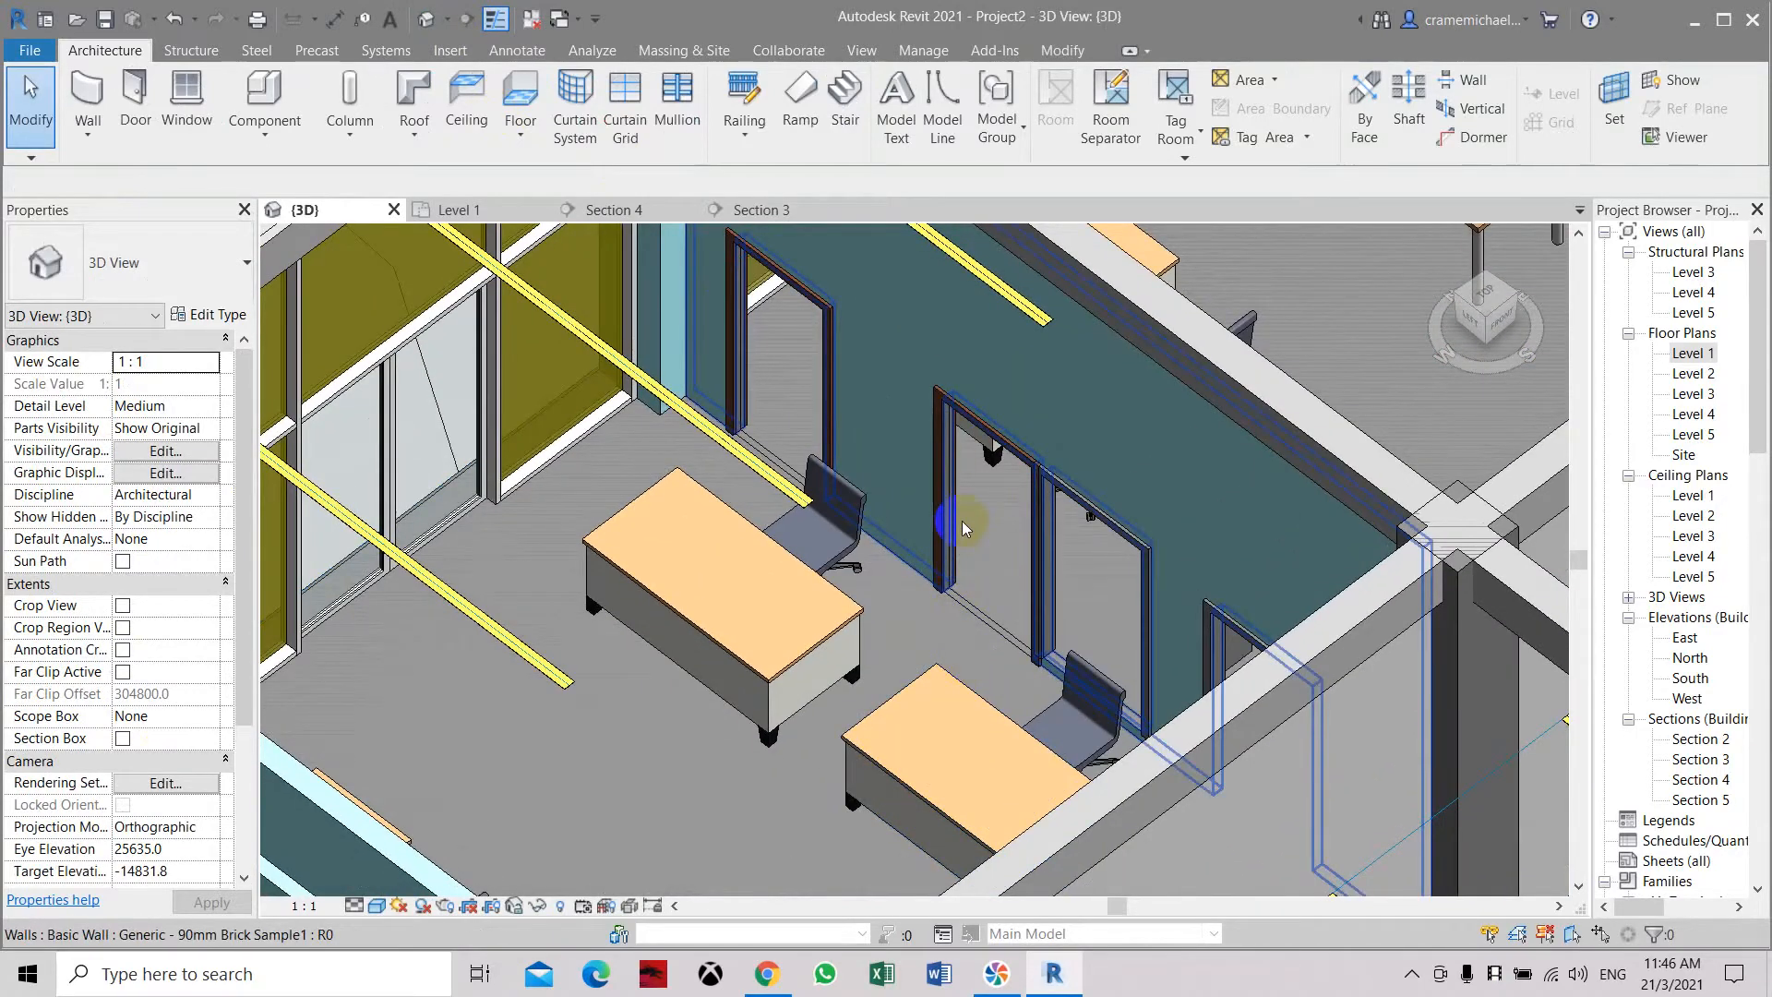
pyautogui.click(939, 569)
pyautogui.press('Escape')
pyautogui.click(635, 773)
pyautogui.scroll(-2, 1349, 451)
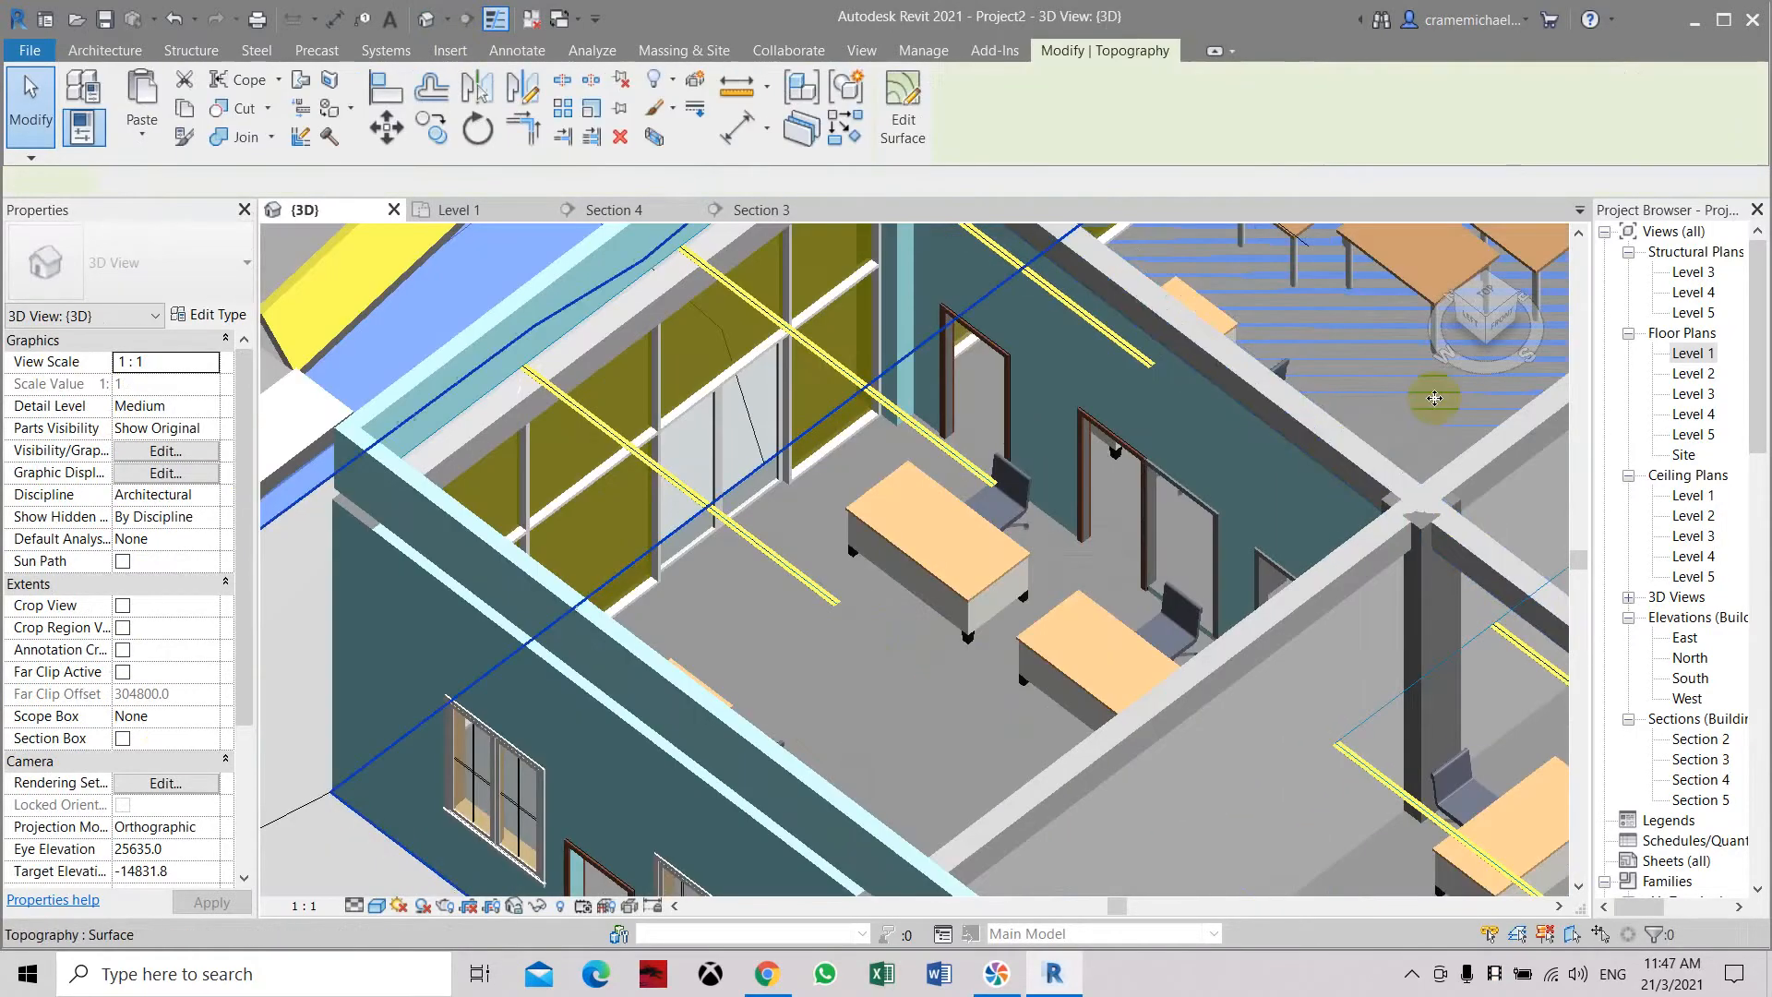
pyautogui.moveTo(1508, 328); pyautogui.dragTo(1548, 312)
pyautogui.moveTo(1172, 650); pyautogui.dragTo(1227, 411, button='middle')
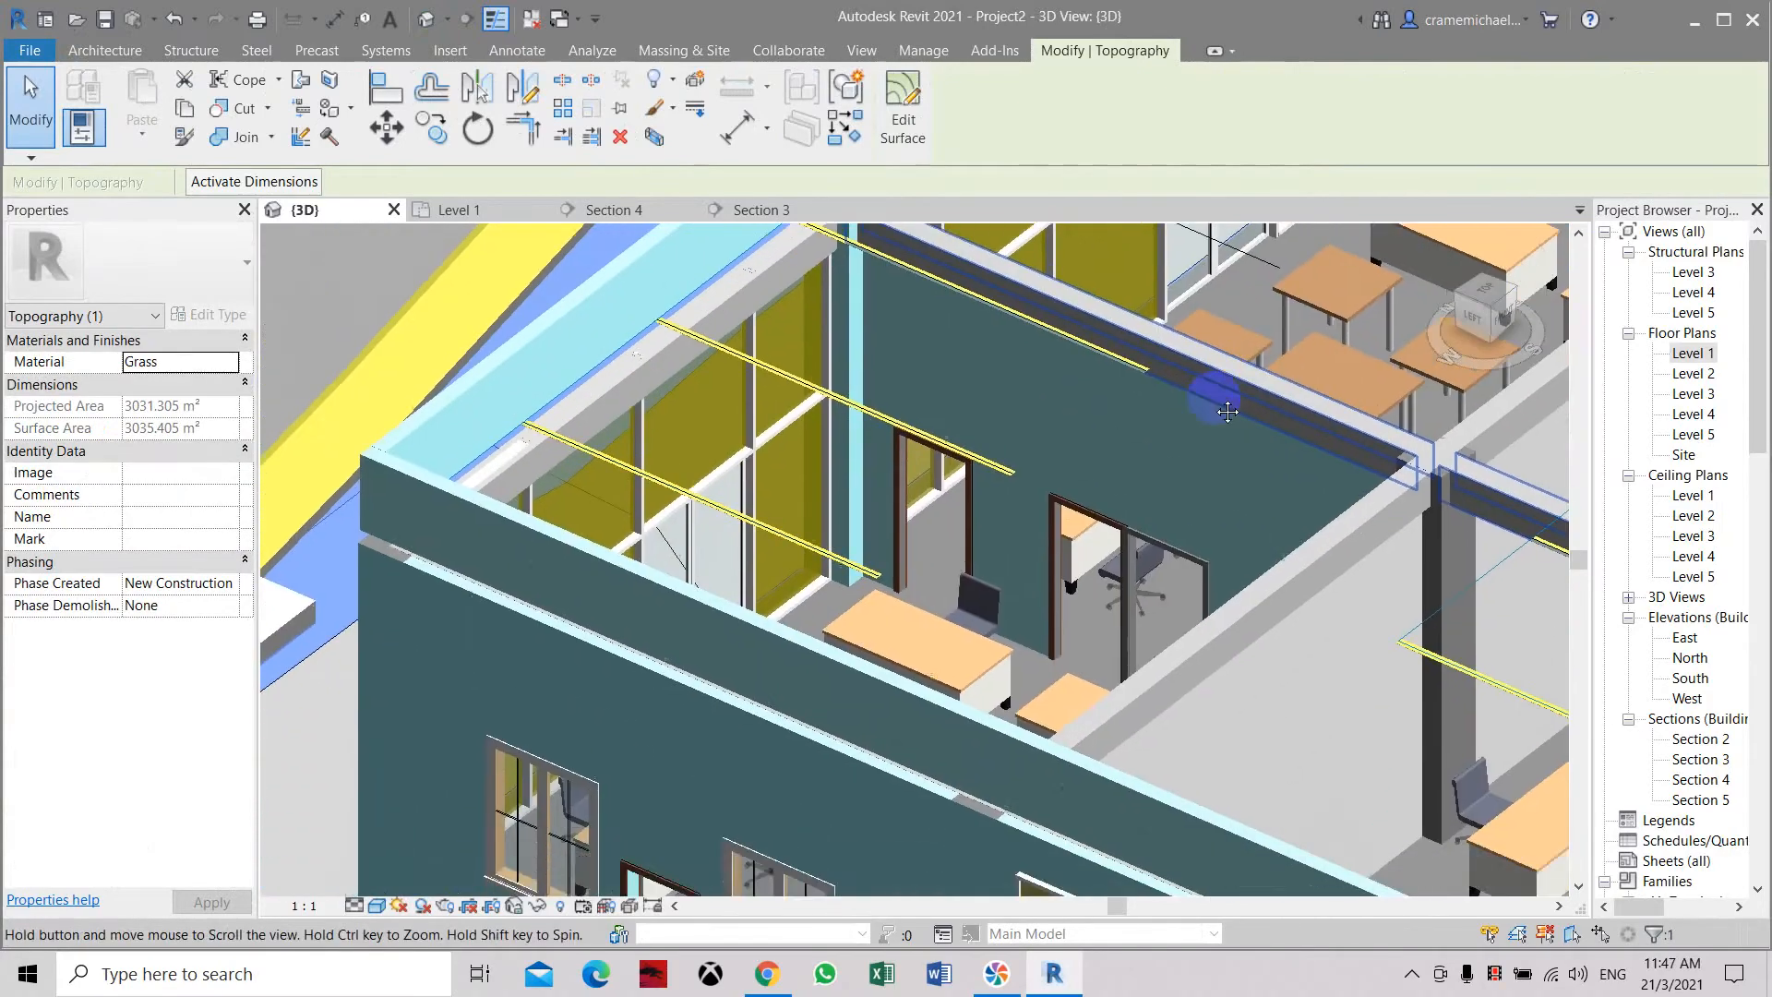
pyautogui.click(1124, 535)
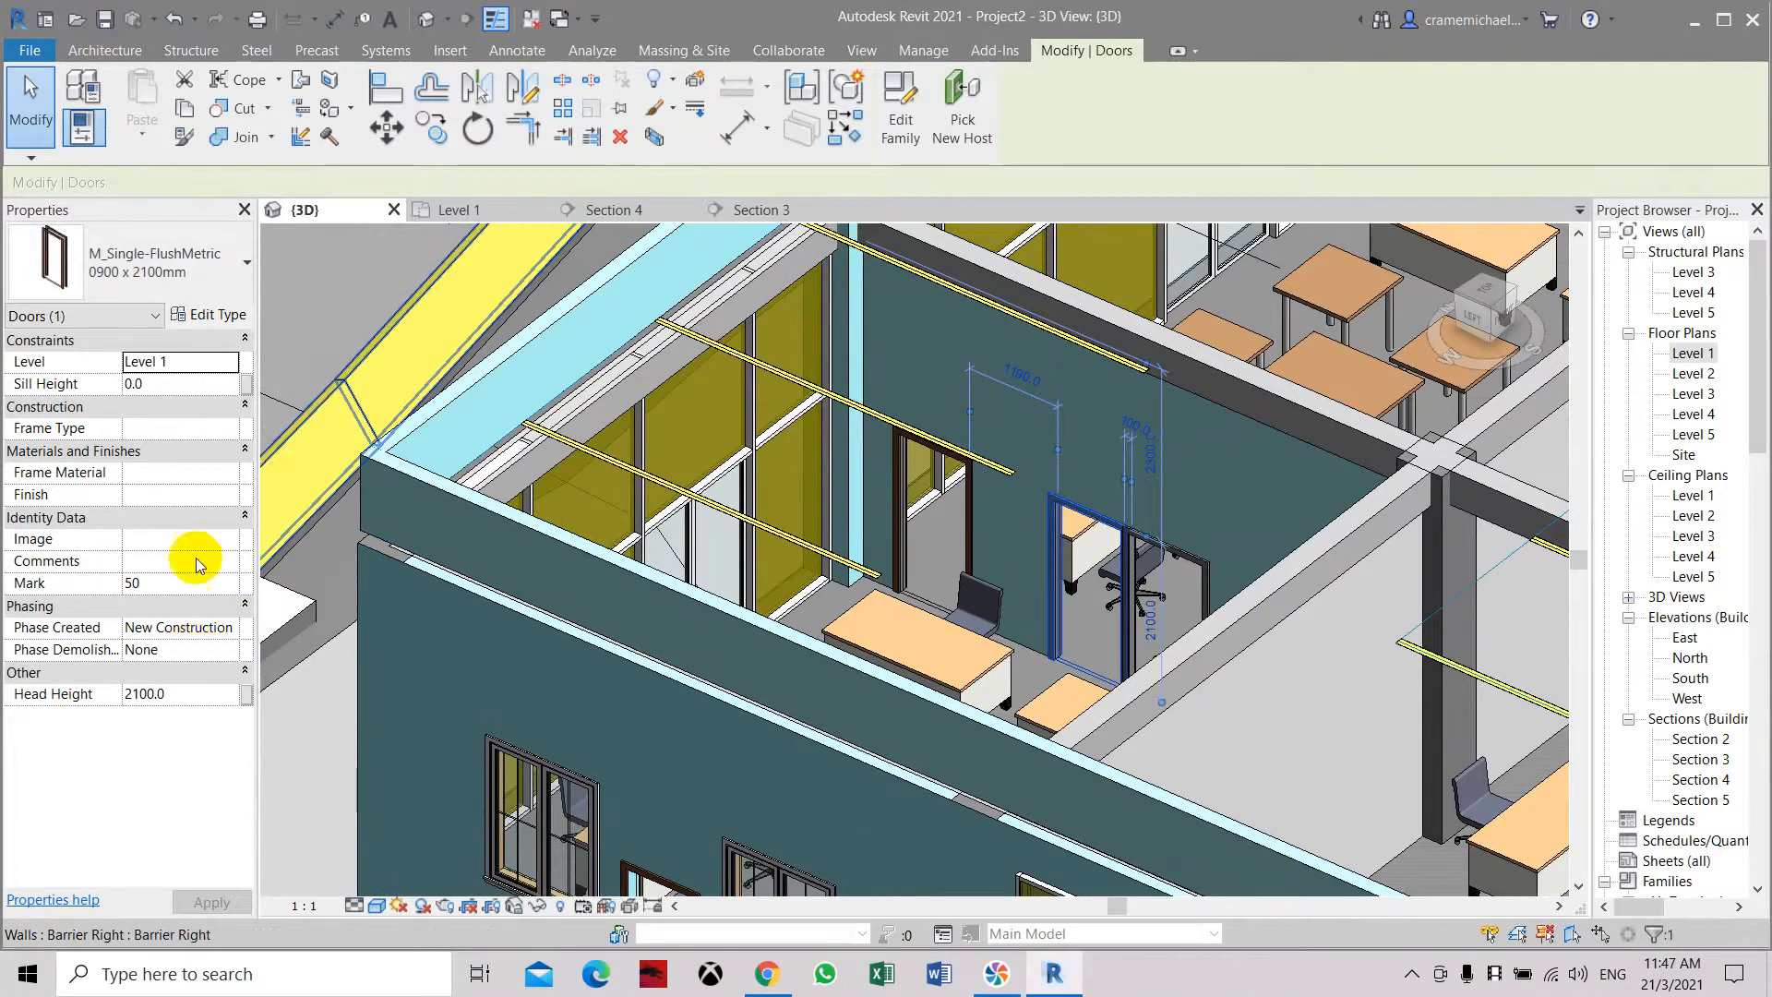
pyautogui.click(229, 269)
pyautogui.click(135, 668)
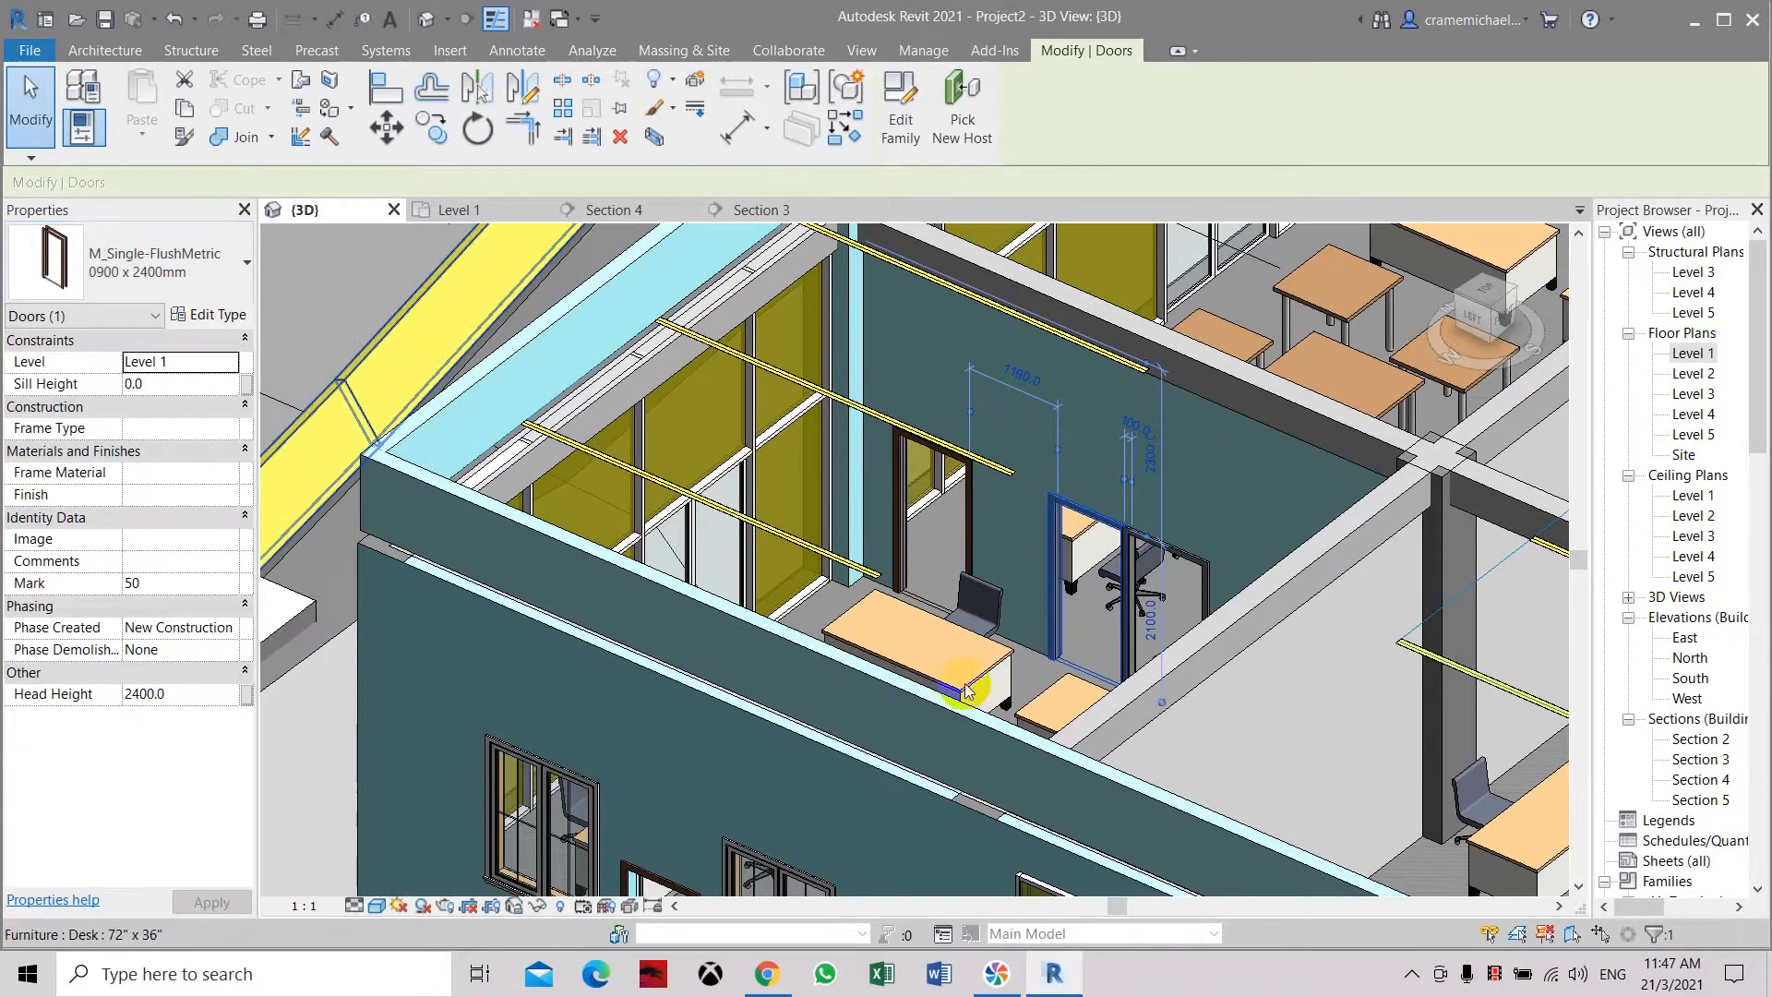
pyautogui.press('Escape')
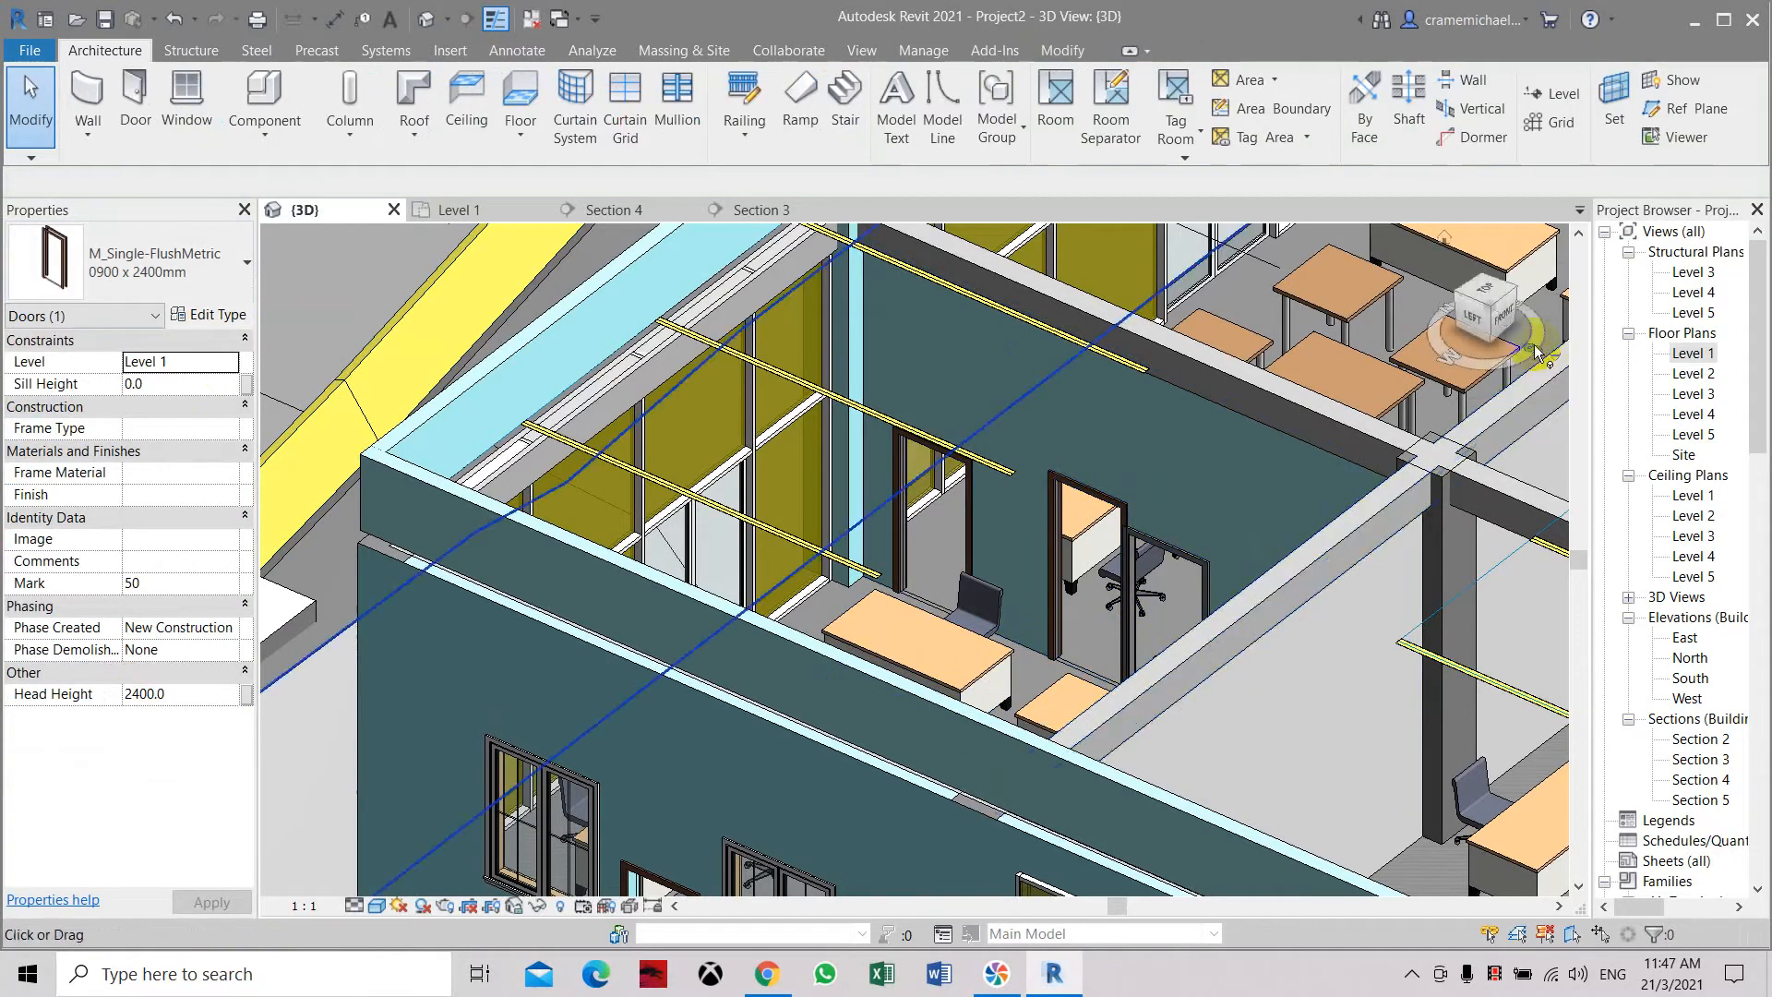
# In the type properties of the 0900 x 2400mm door, set the Door - Panel material's transparency to 0
pyautogui.click(1116, 579)
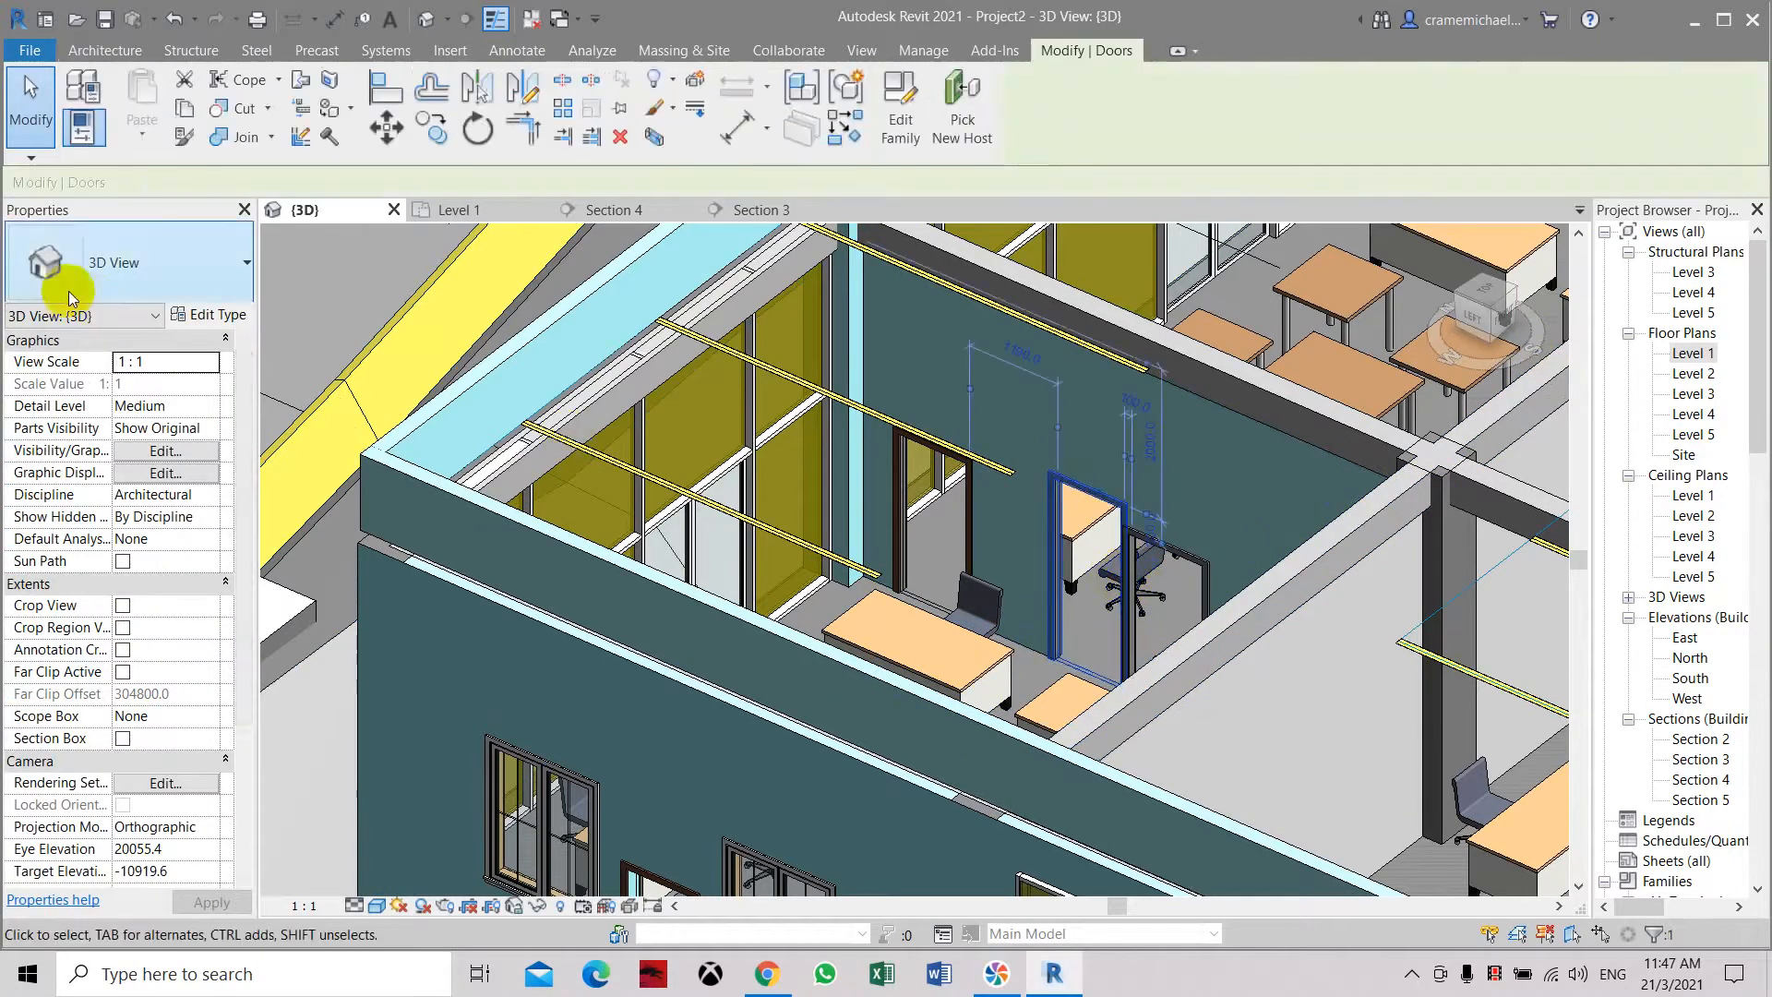
pyautogui.click(206, 314)
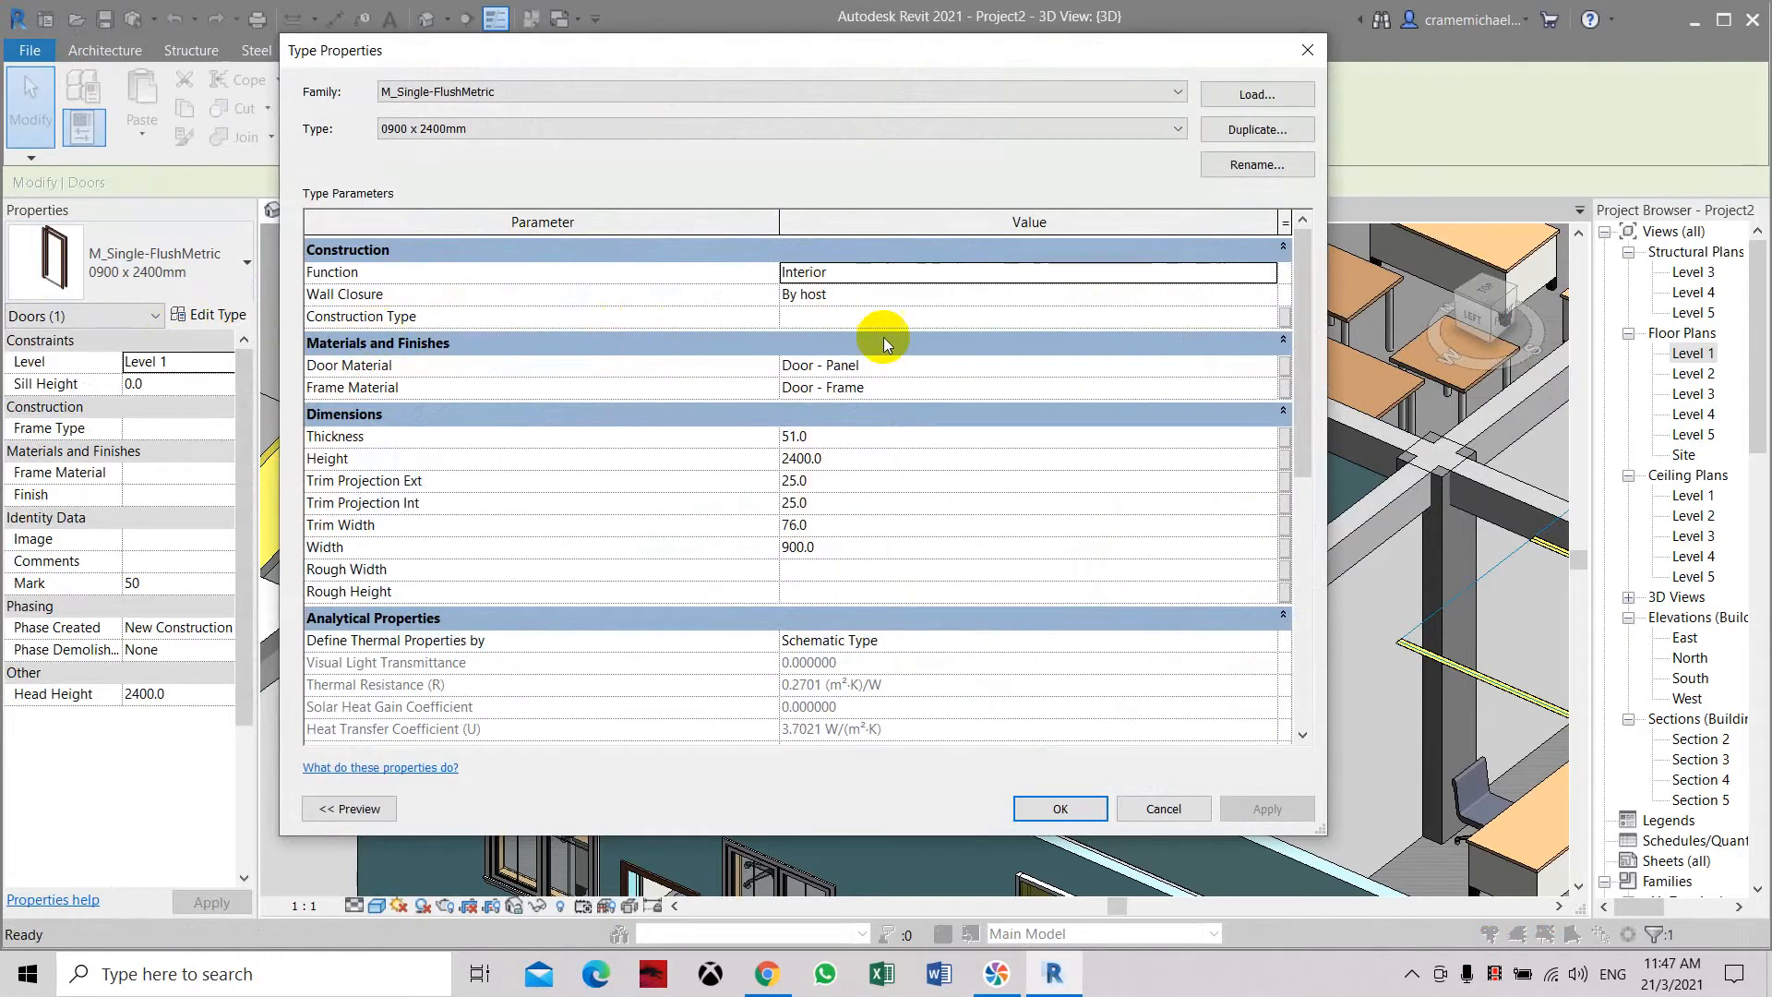
pyautogui.click(1269, 369)
pyautogui.click(1269, 369)
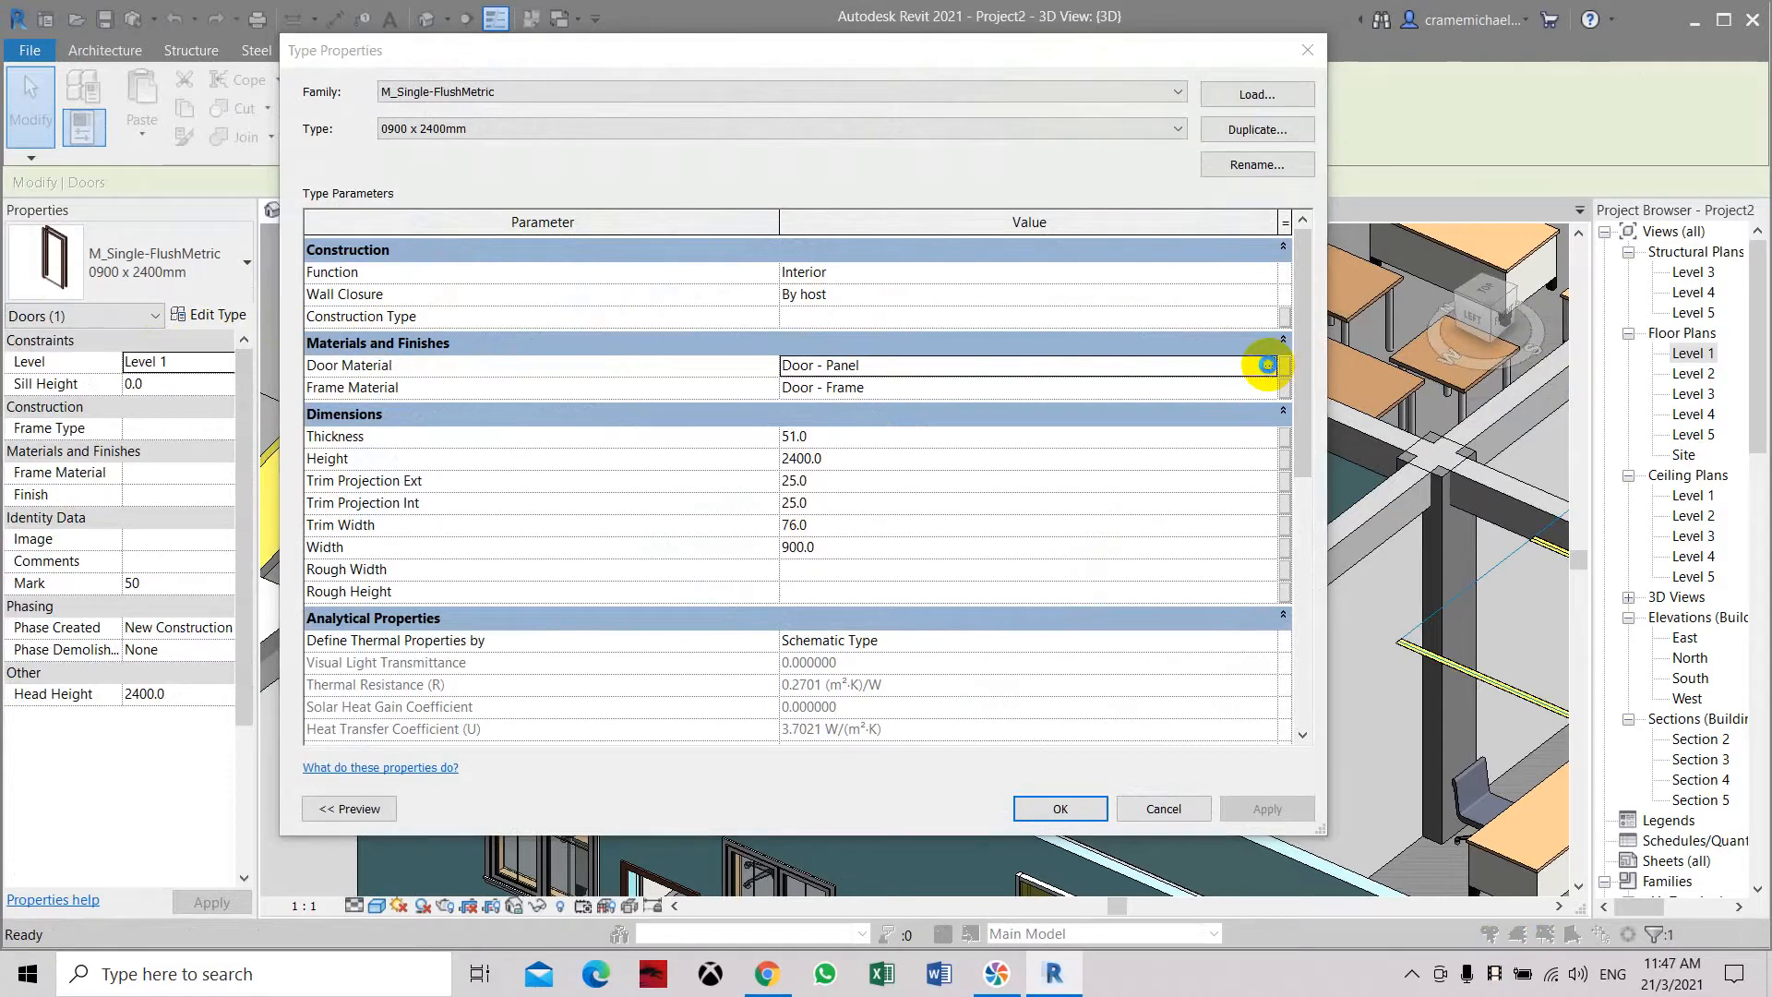
pyautogui.moveTo(1283, 204); pyautogui.dragTo(1172, 189)
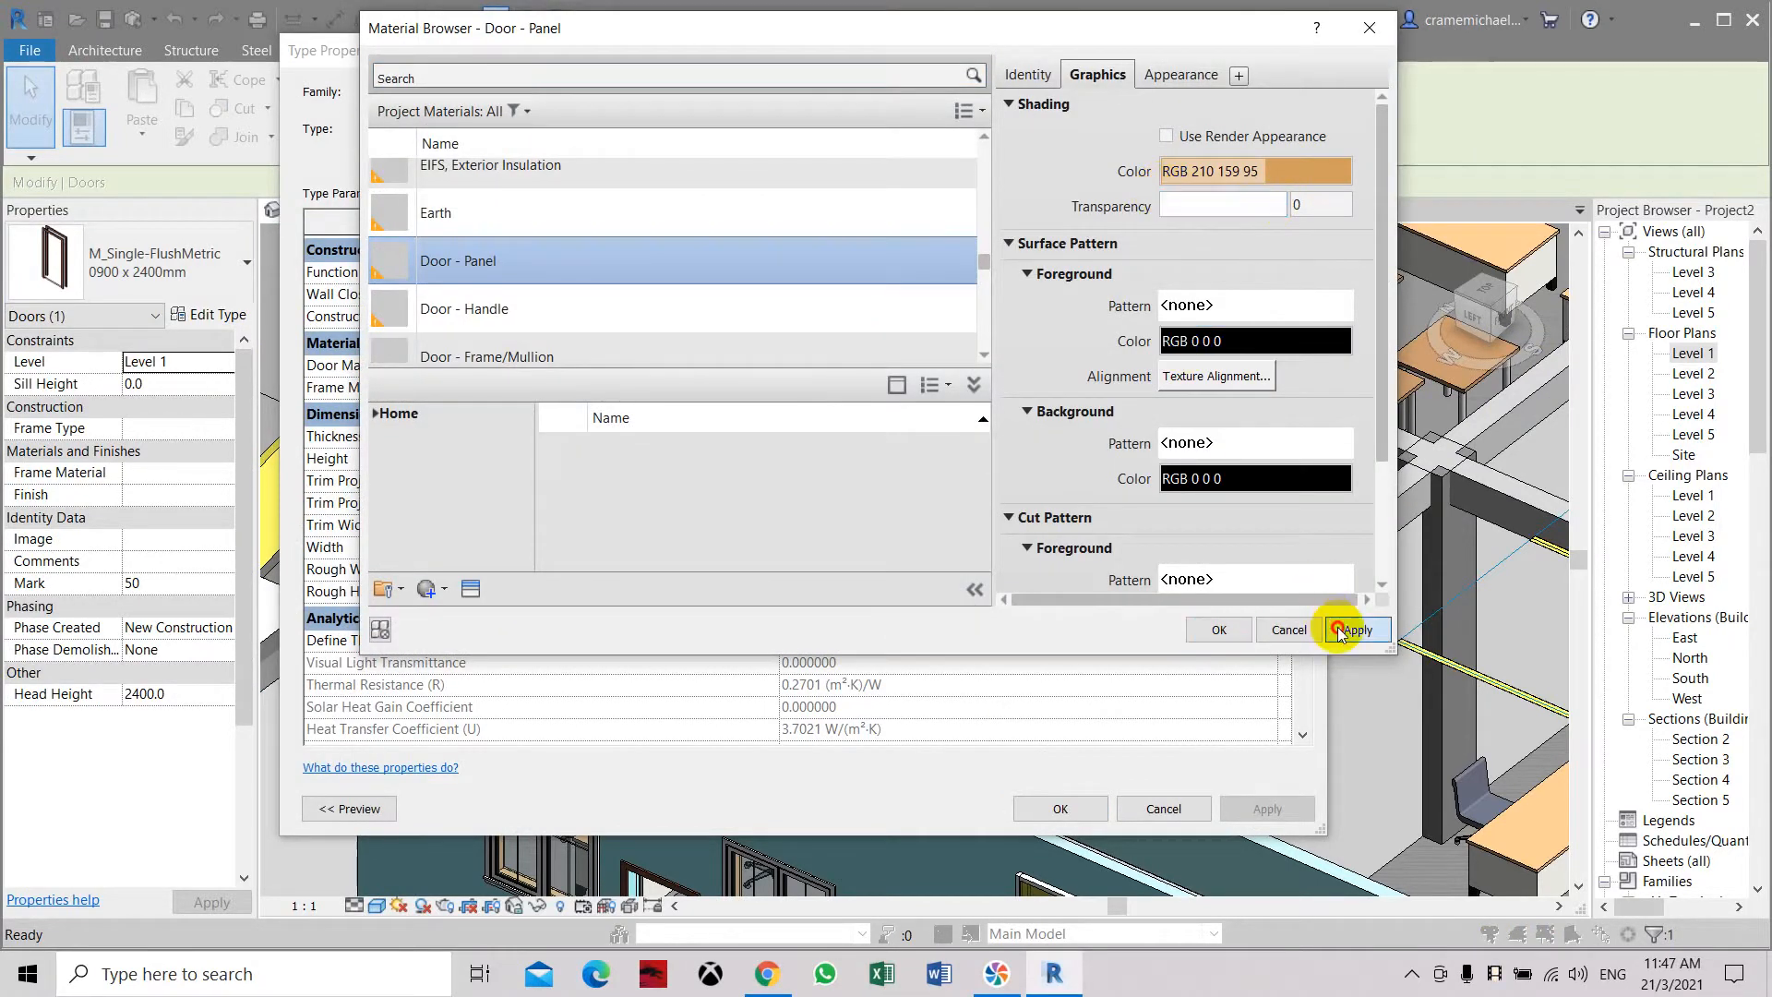
pyautogui.click(1220, 630)
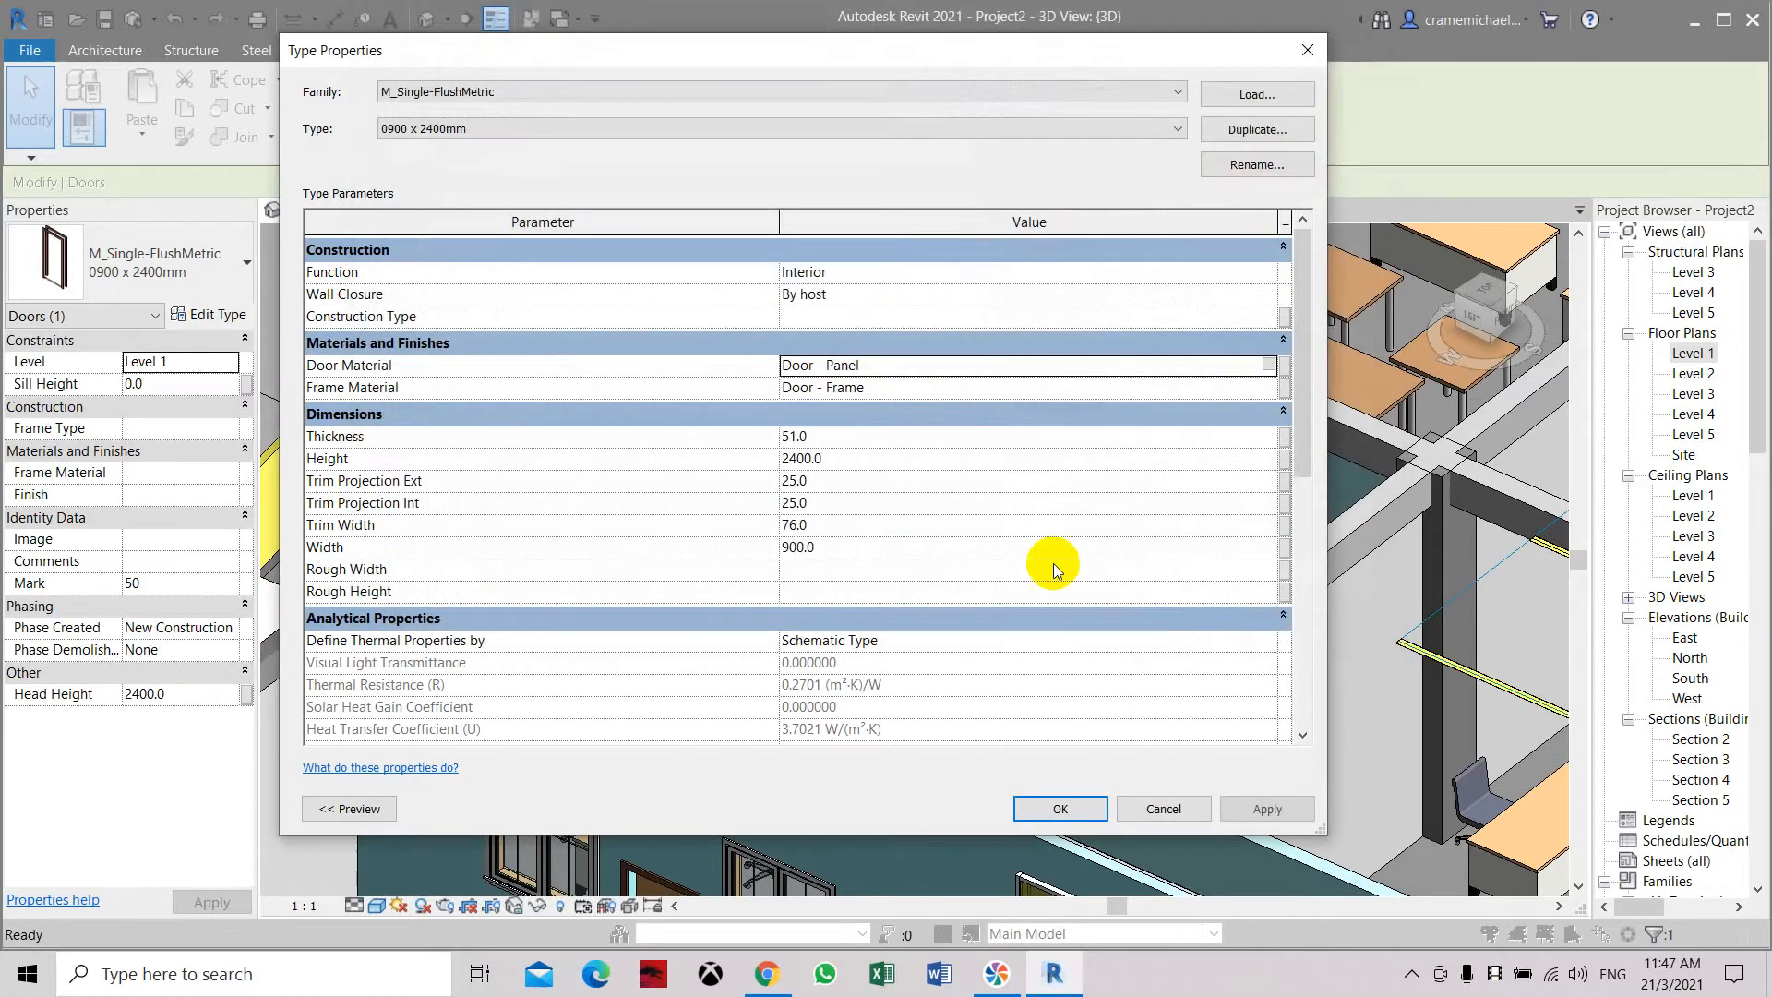
pyautogui.click(1098, 810)
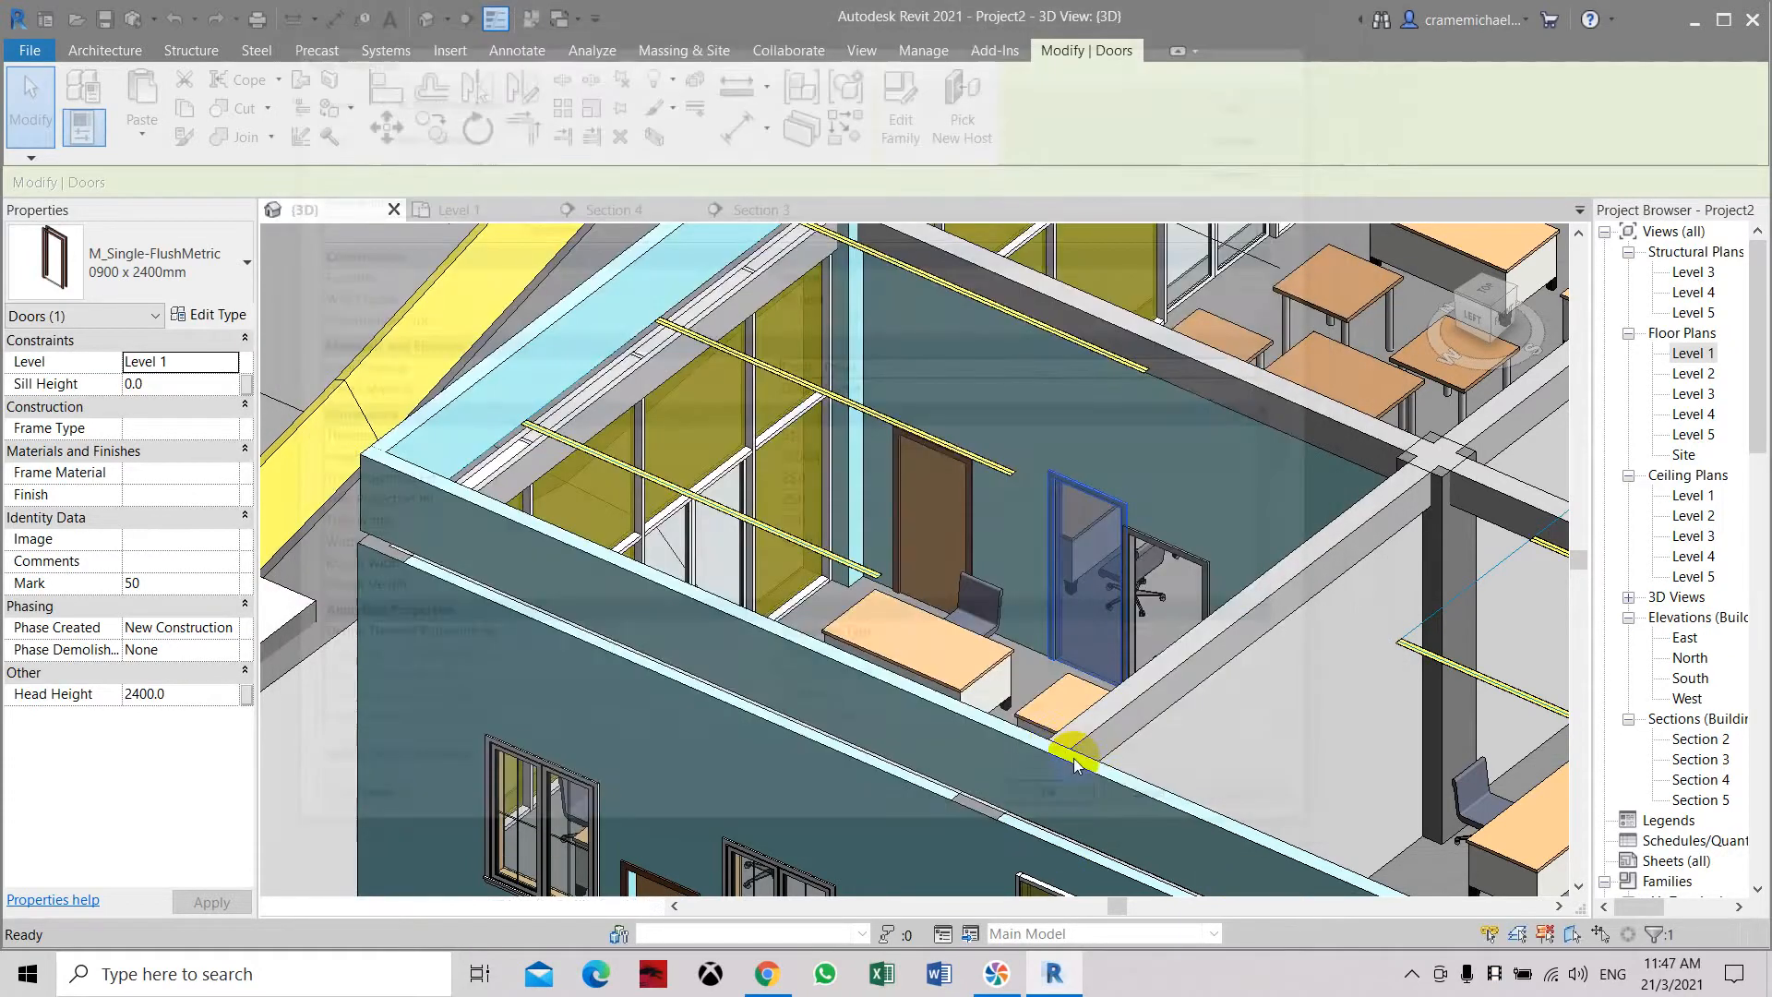
# Examine the standard flush doors and the adjacent custom doors in the partition wall in the 3D view
pyautogui.scroll(5, 1121, 666)
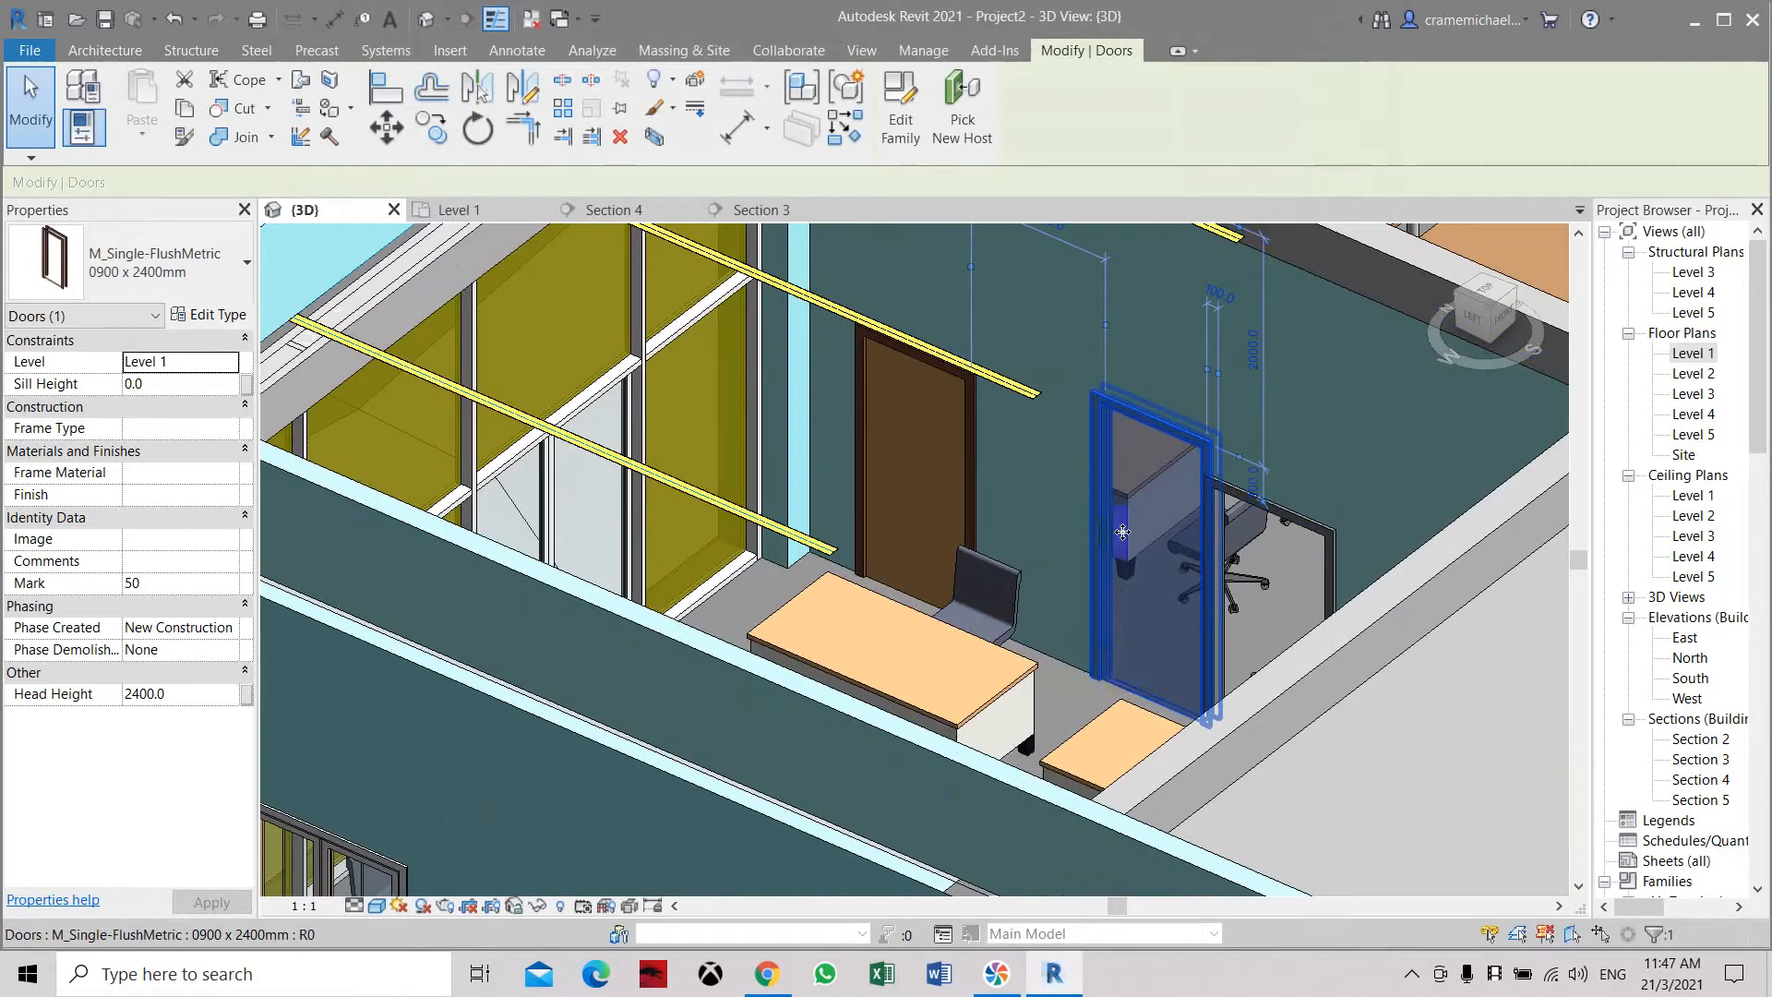
pyautogui.press('Escape')
pyautogui.scroll(-2, 1164, 461)
pyautogui.click(1214, 397)
pyautogui.scroll(-1, 1070, 471)
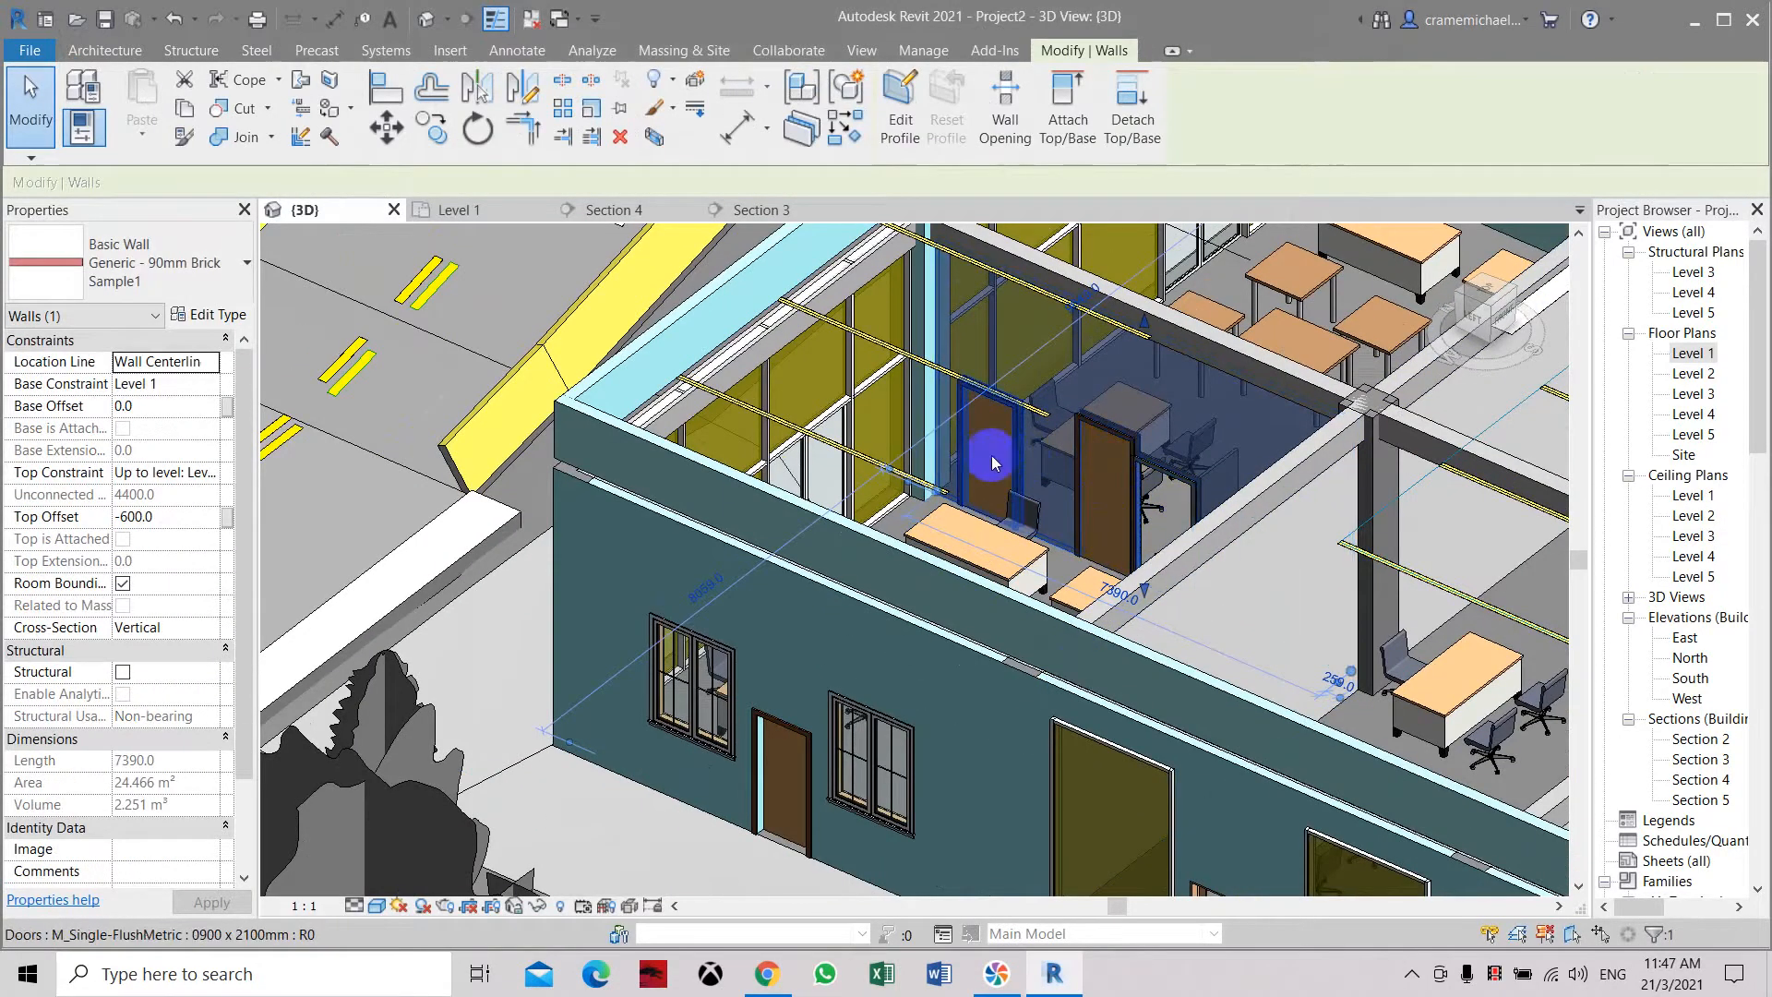
pyautogui.scroll(3, 1154, 498)
pyautogui.moveTo(1213, 559); pyautogui.dragTo(1037, 506, button='middle')
pyautogui.click(1061, 410)
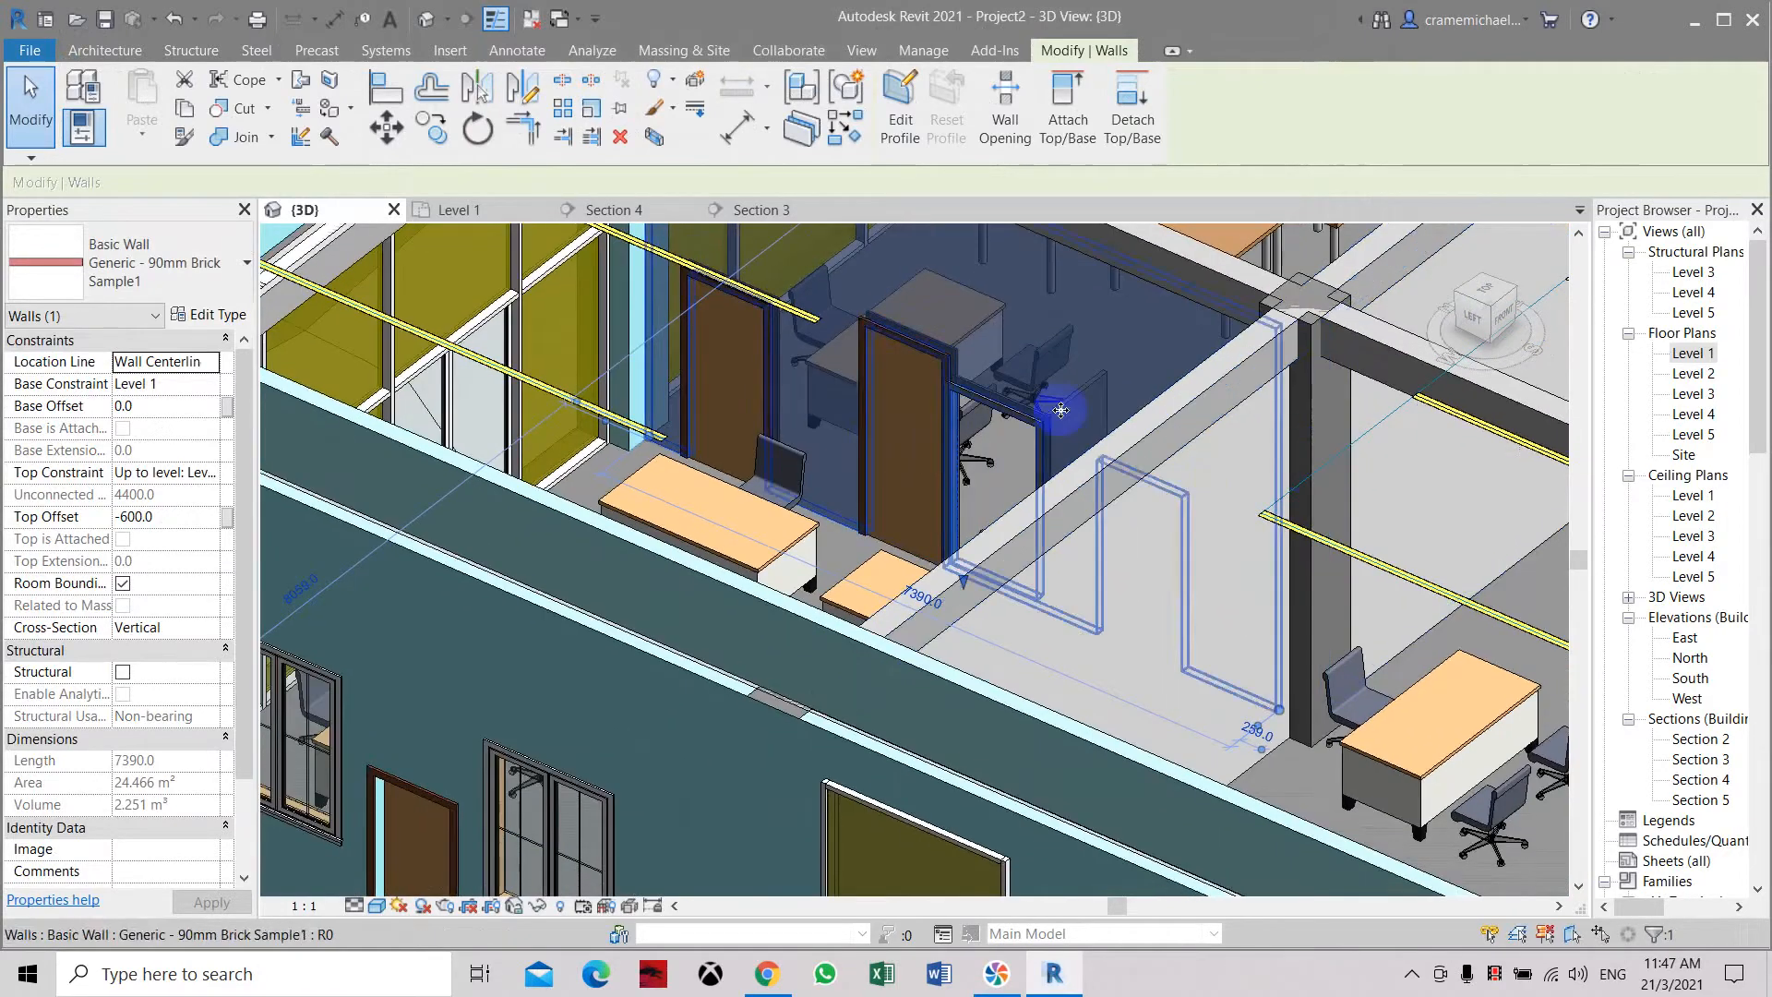
pyautogui.moveTo(871, 441); pyautogui.dragTo(887, 512, button='middle')
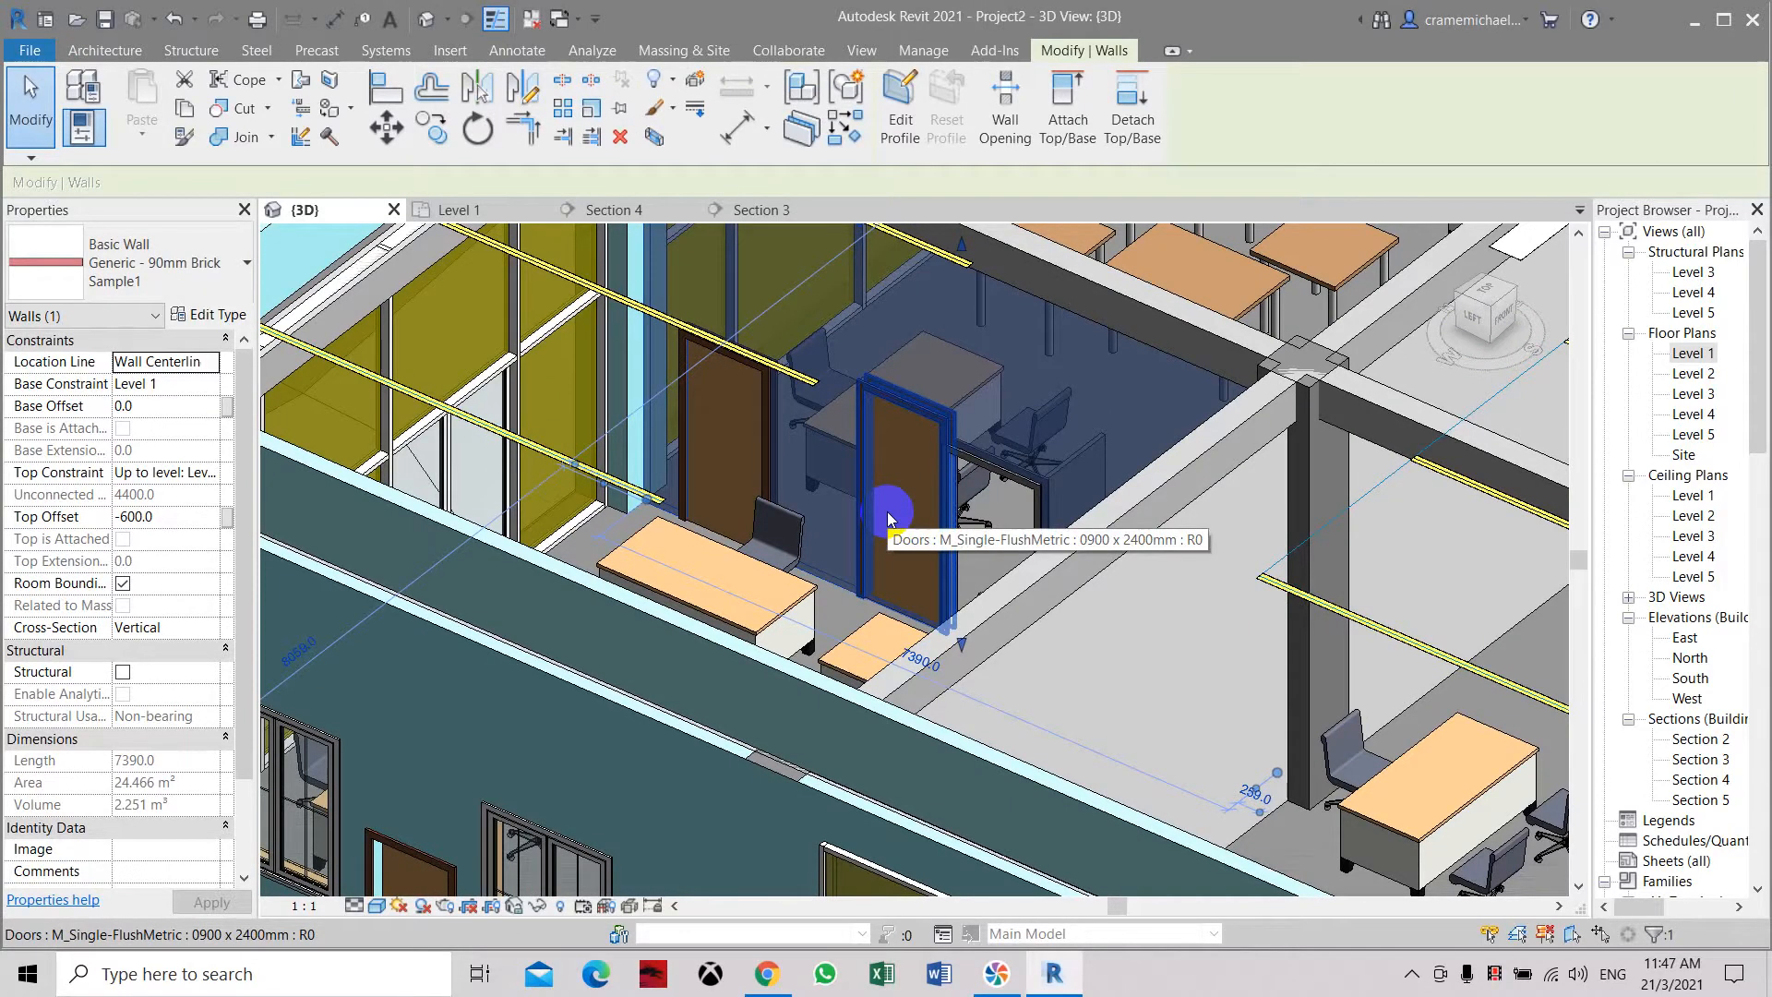
pyautogui.scroll(-1, 888, 511)
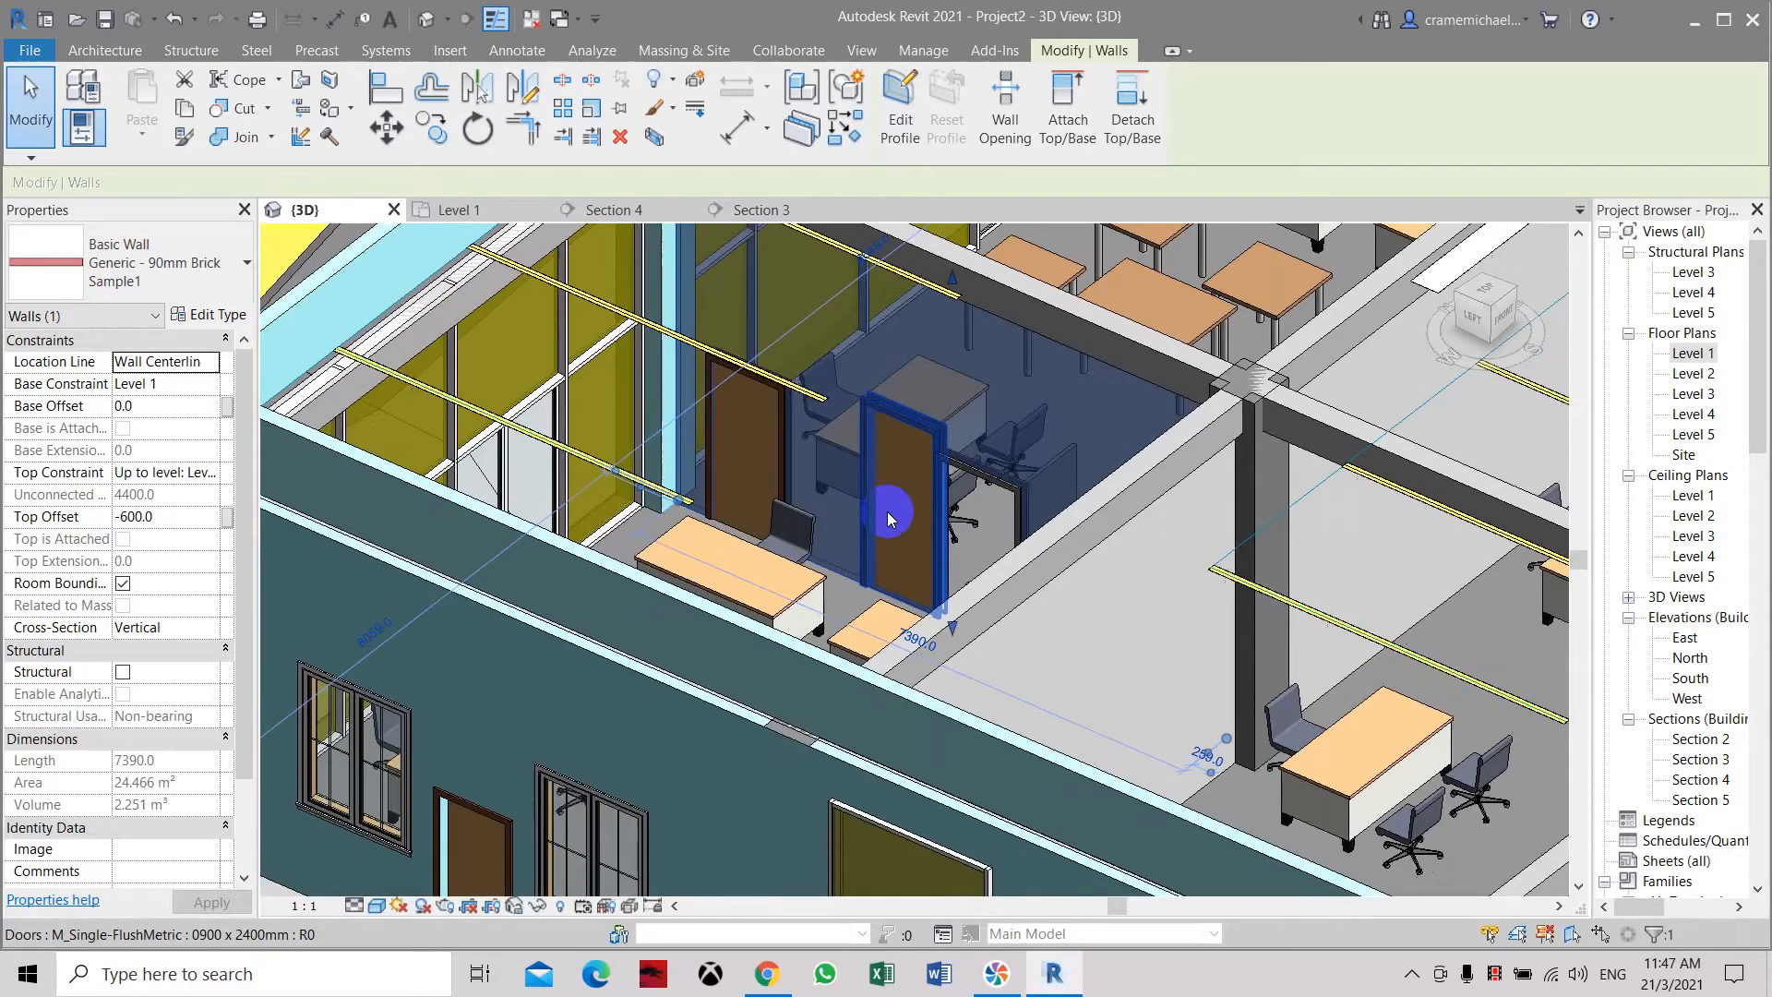
# Orbit the 3D view to compare the closed standard doors with the open custom door from the room side
pyautogui.click(1496, 344)
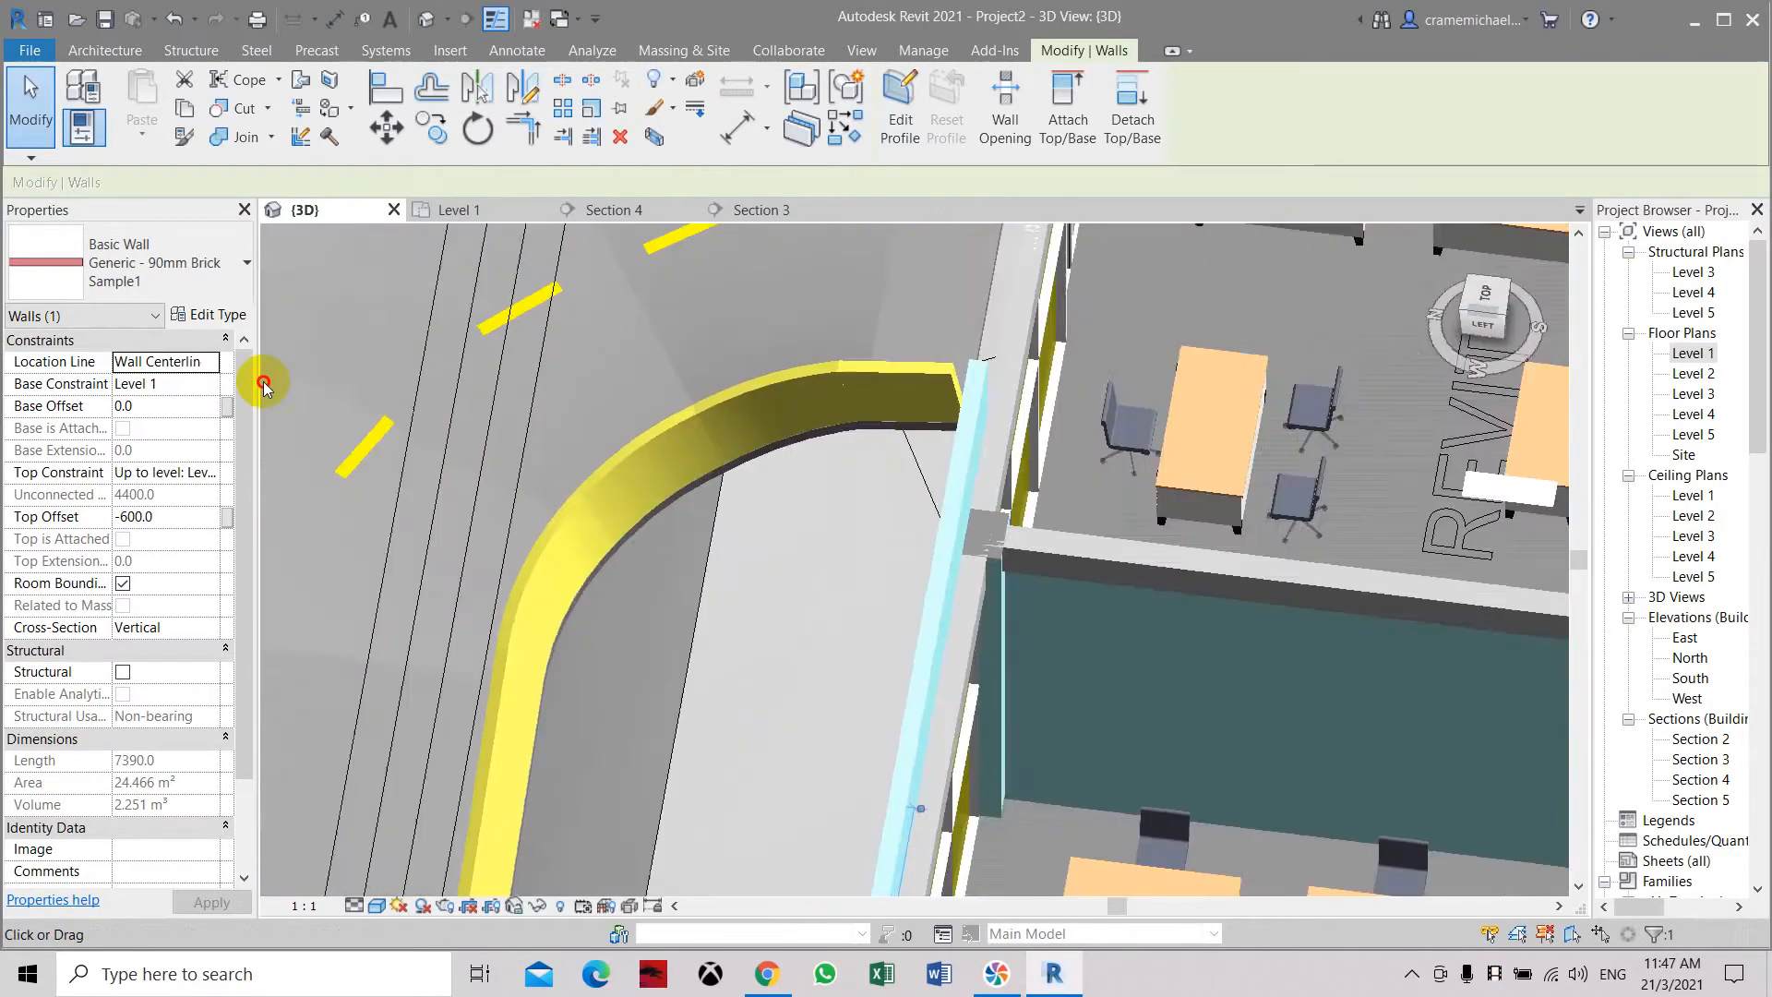
pyautogui.scroll(-4, 847, 409)
pyautogui.scroll(6, 1040, 491)
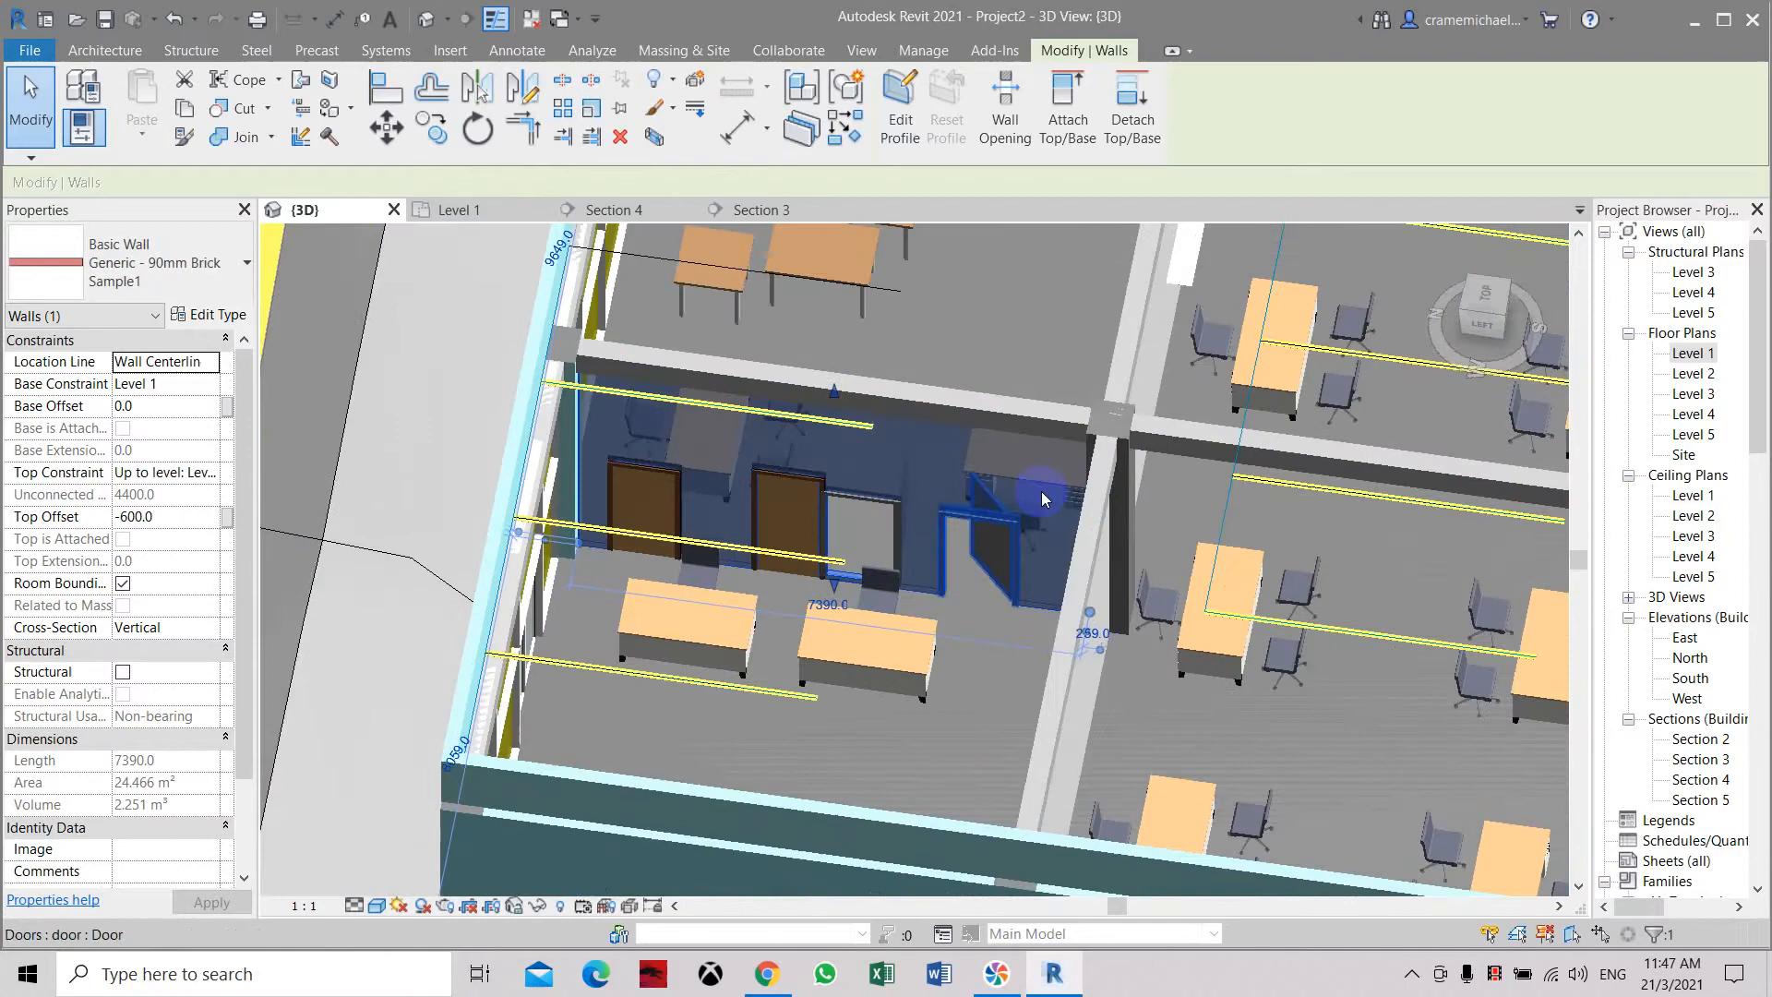
pyautogui.click(1474, 289)
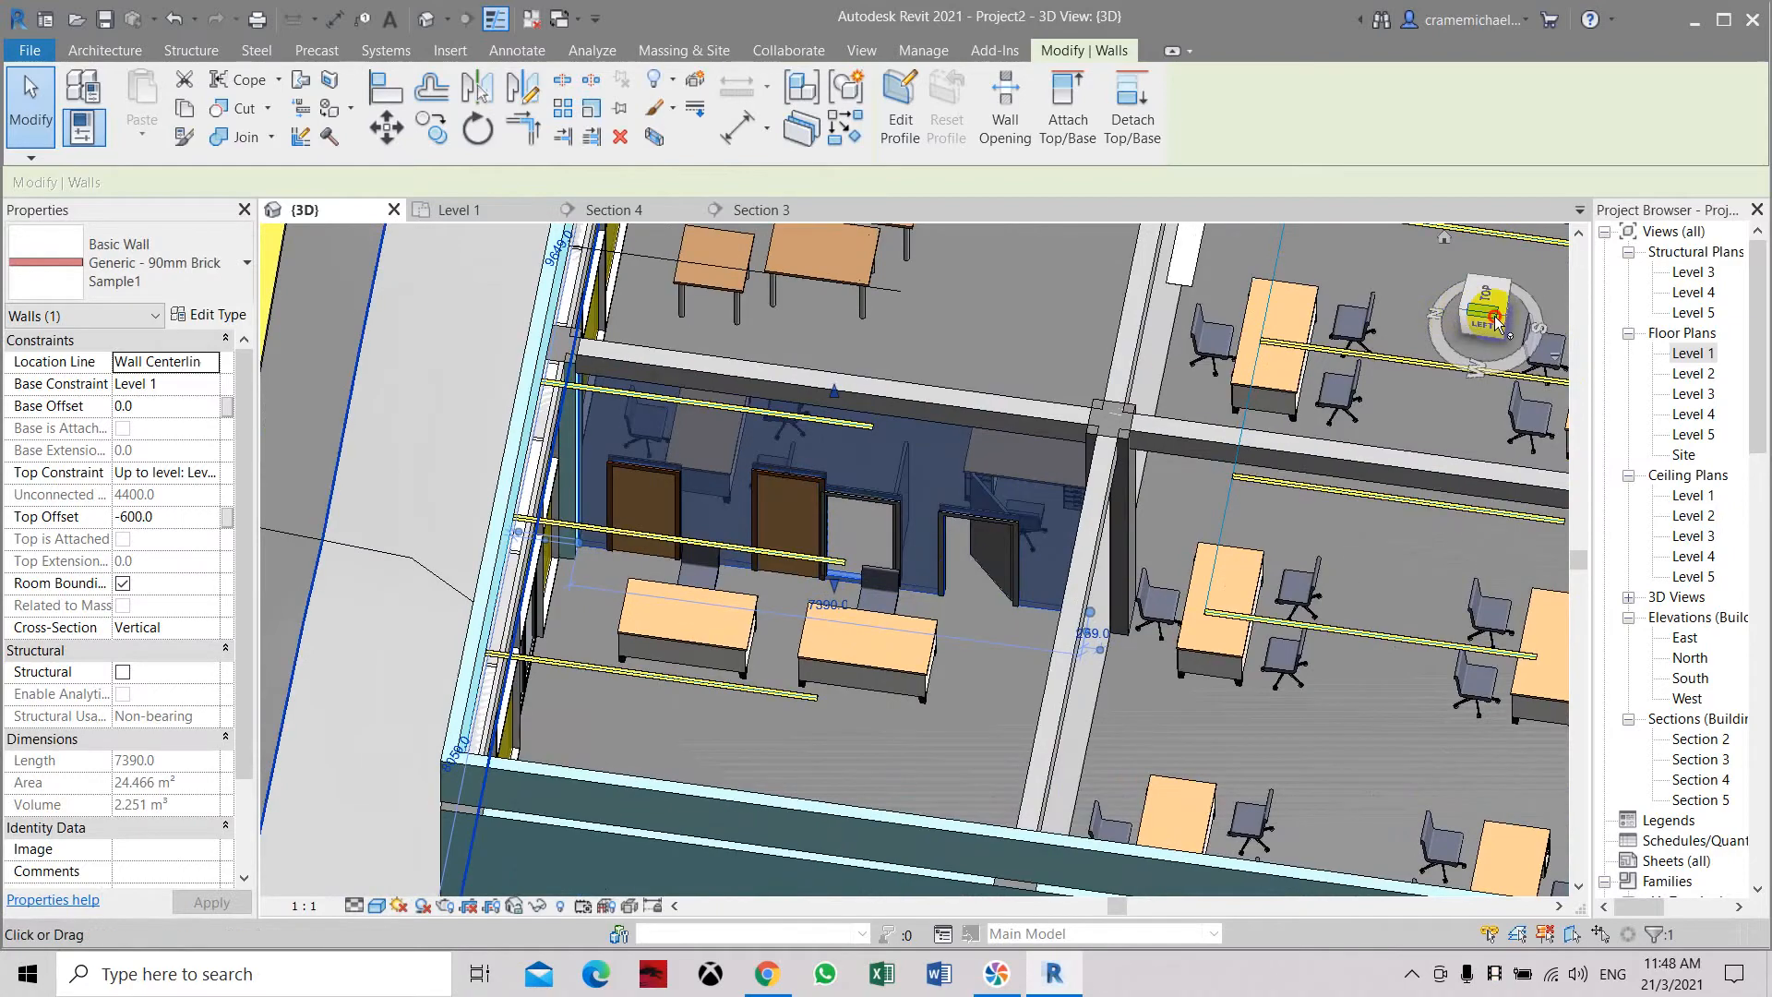
pyautogui.scroll(5, 902, 489)
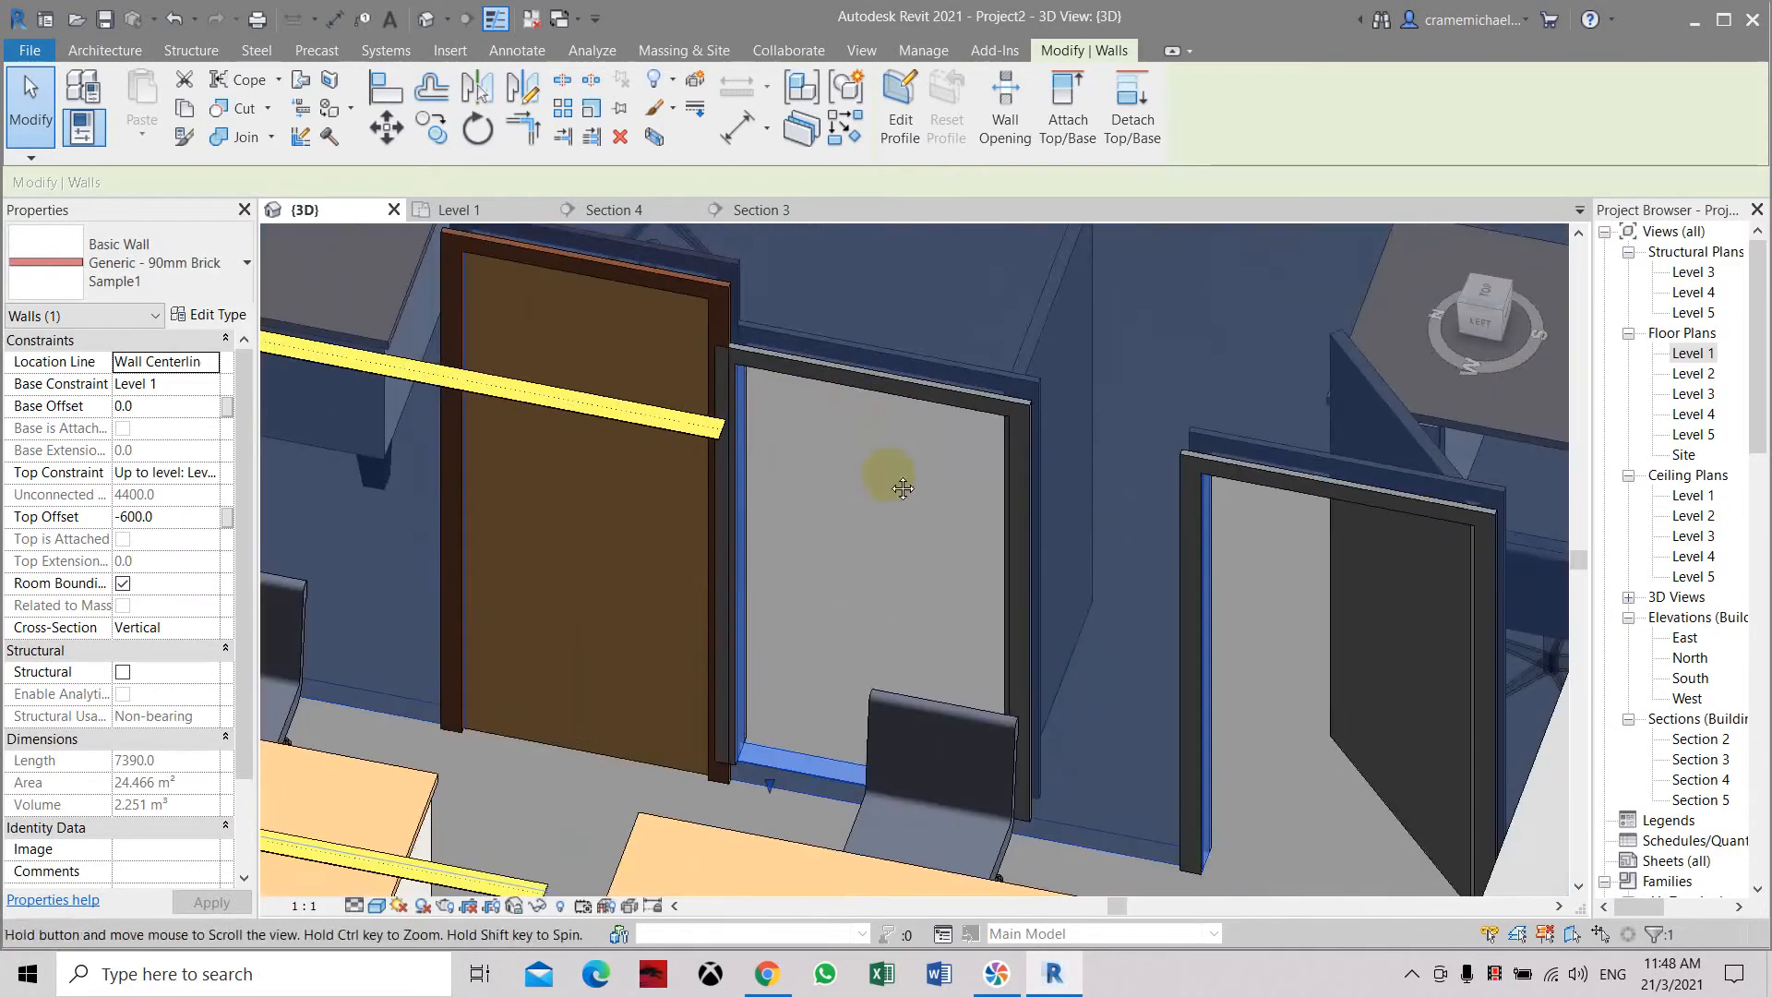
pyautogui.moveTo(903, 488); pyautogui.dragTo(831, 483, button='middle')
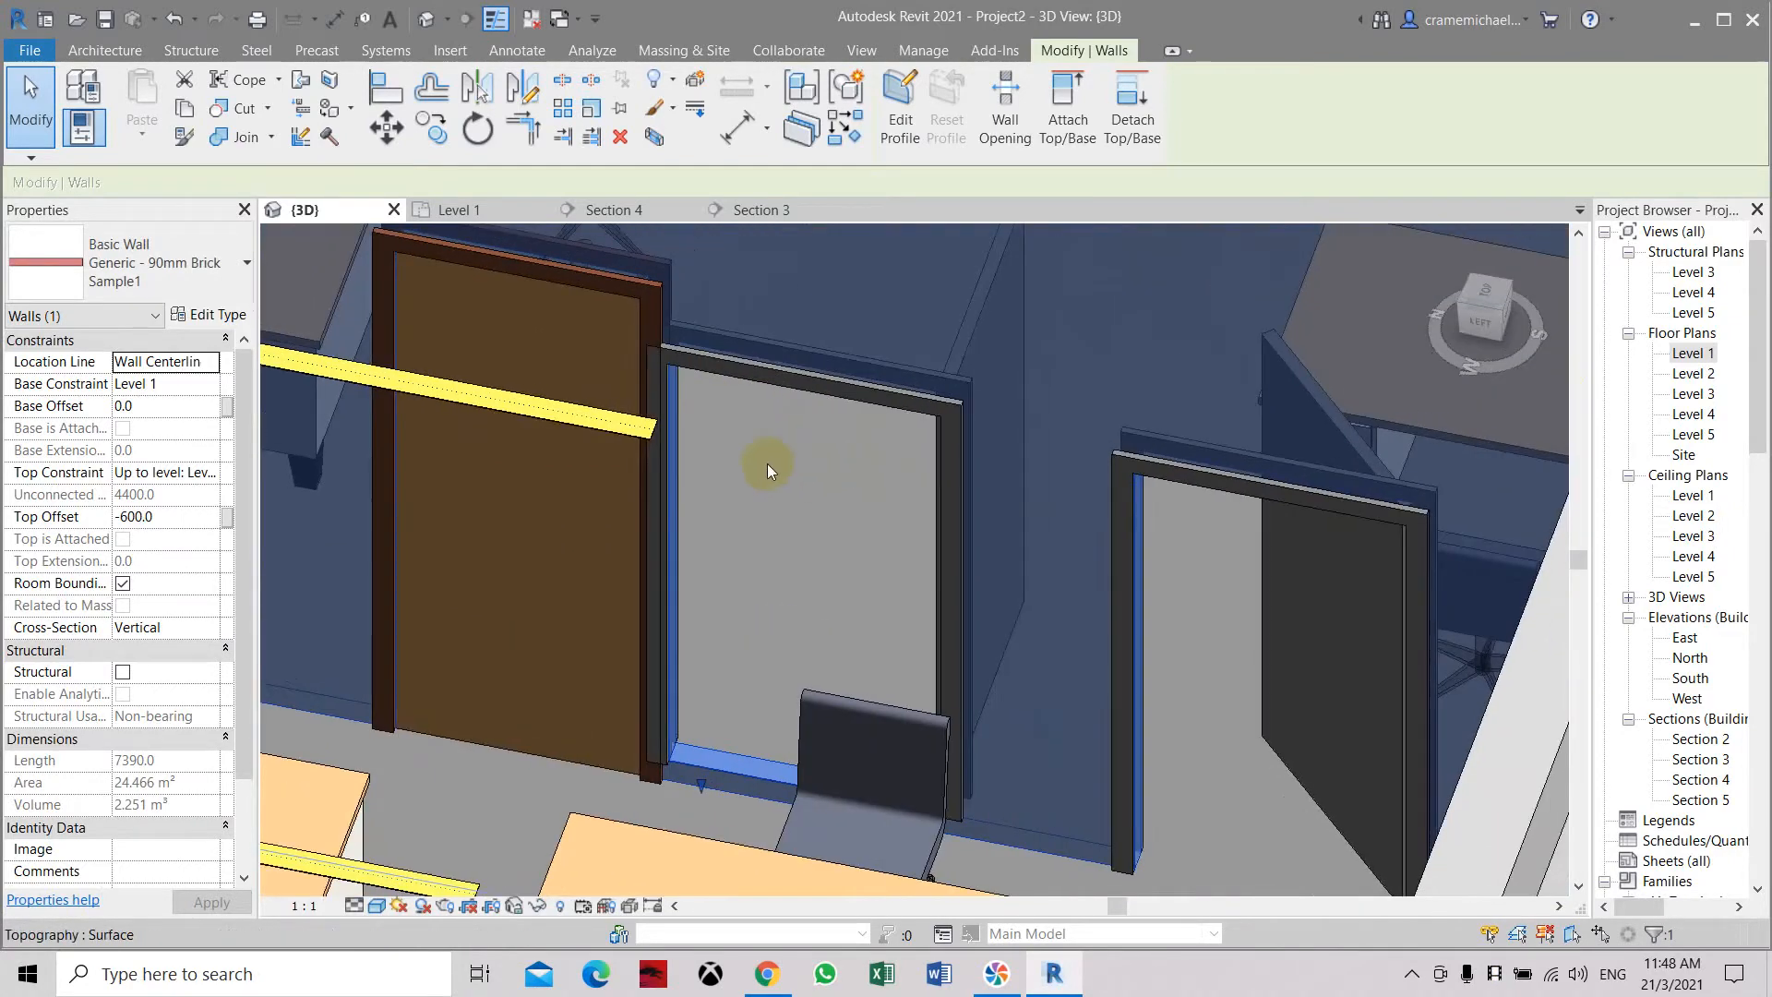
pyautogui.scroll(-2, 767, 467)
pyautogui.scroll(1, 767, 467)
pyautogui.scroll(-1, 766, 466)
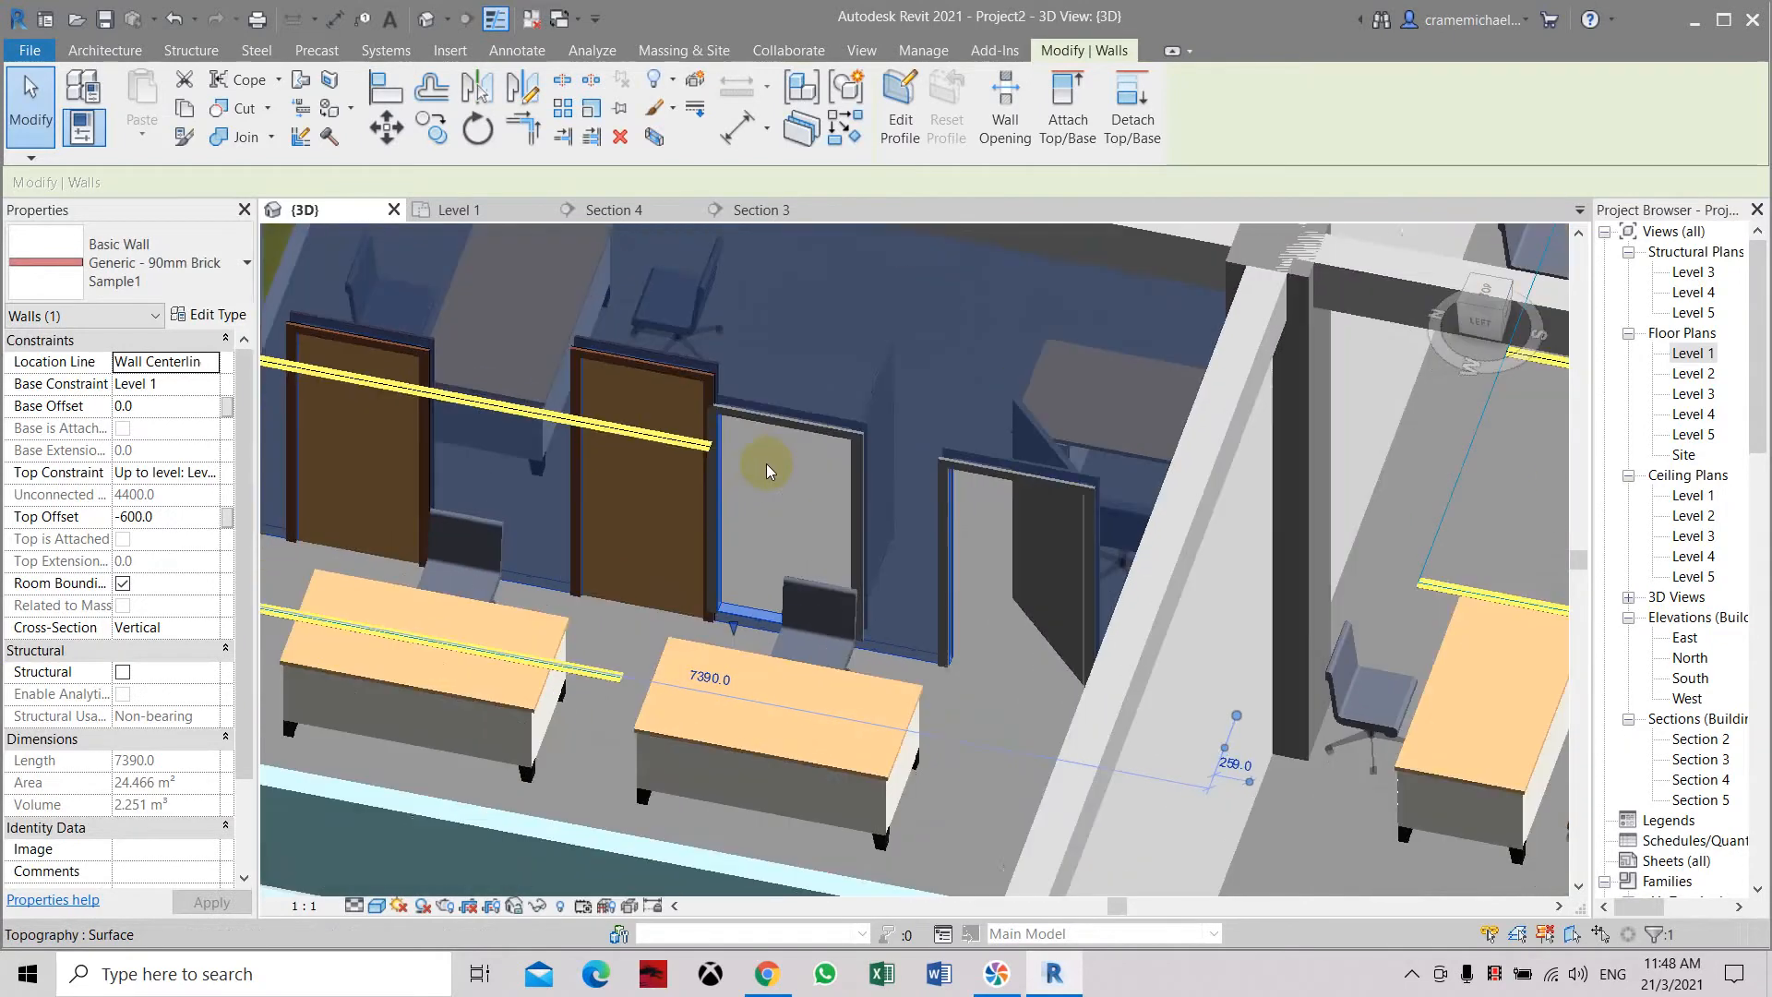
# Create a new family from the Metric Door template in the Metric templates folder
pyautogui.click(30, 50)
pyautogui.moveTo(74, 143)
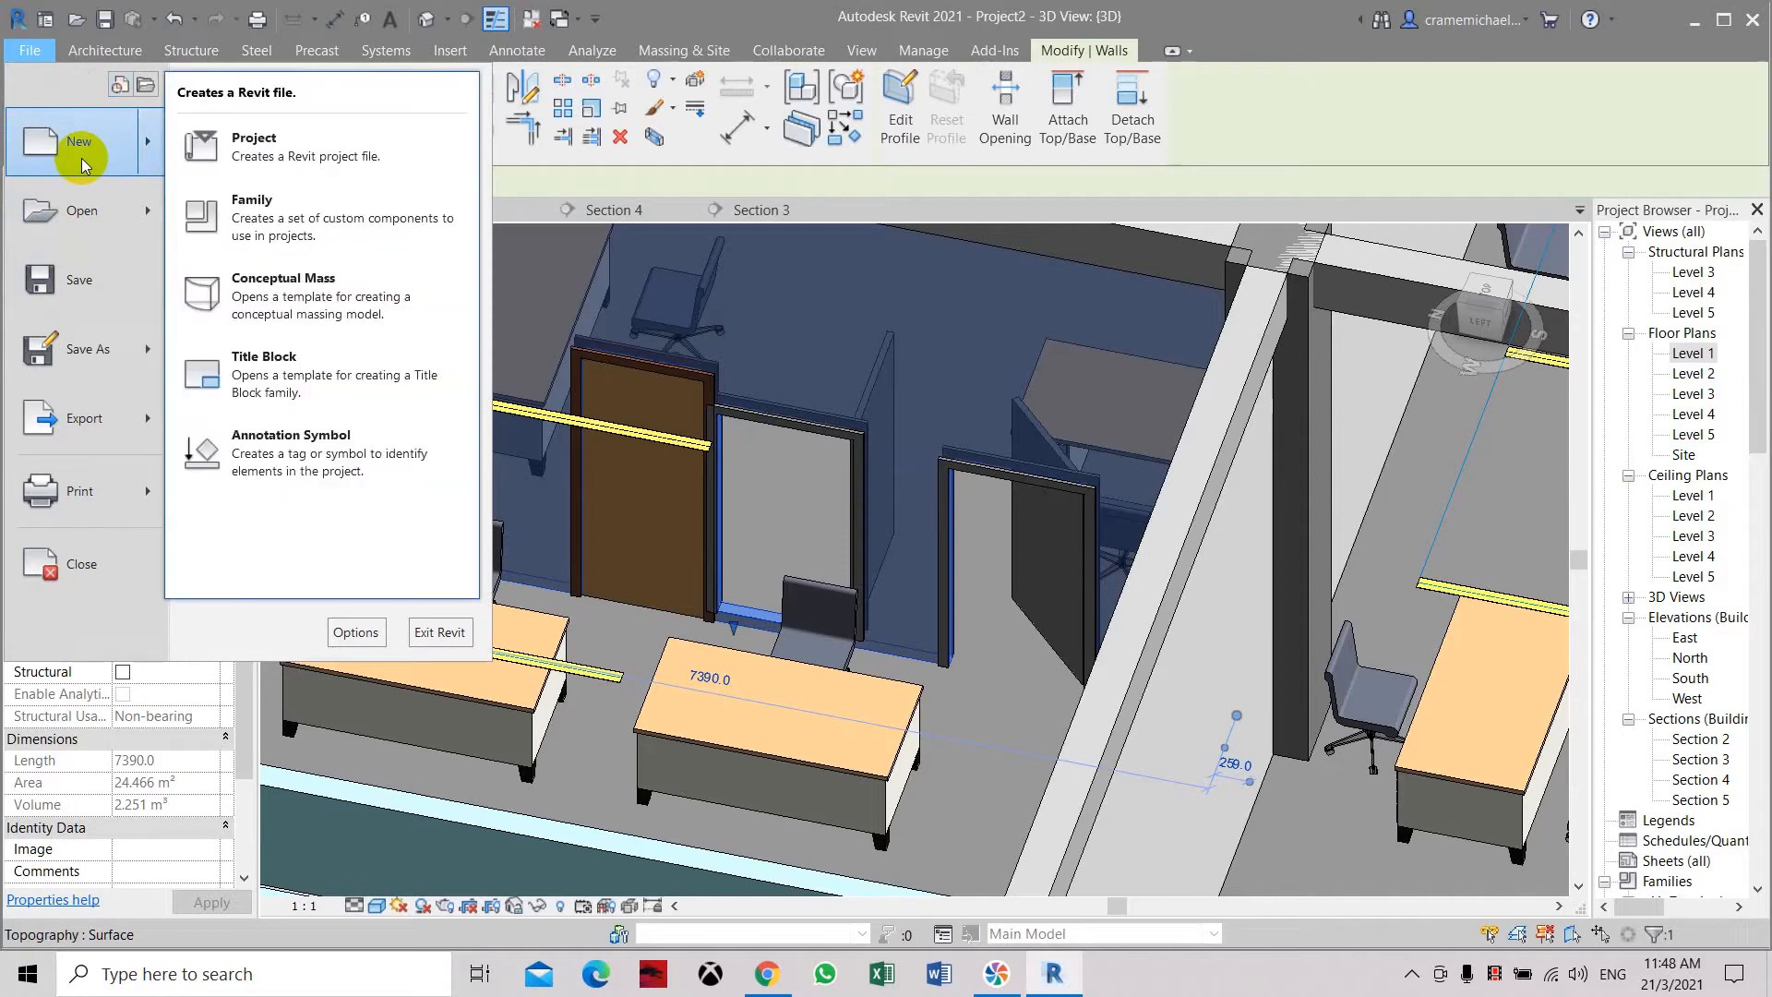
pyautogui.click(242, 197)
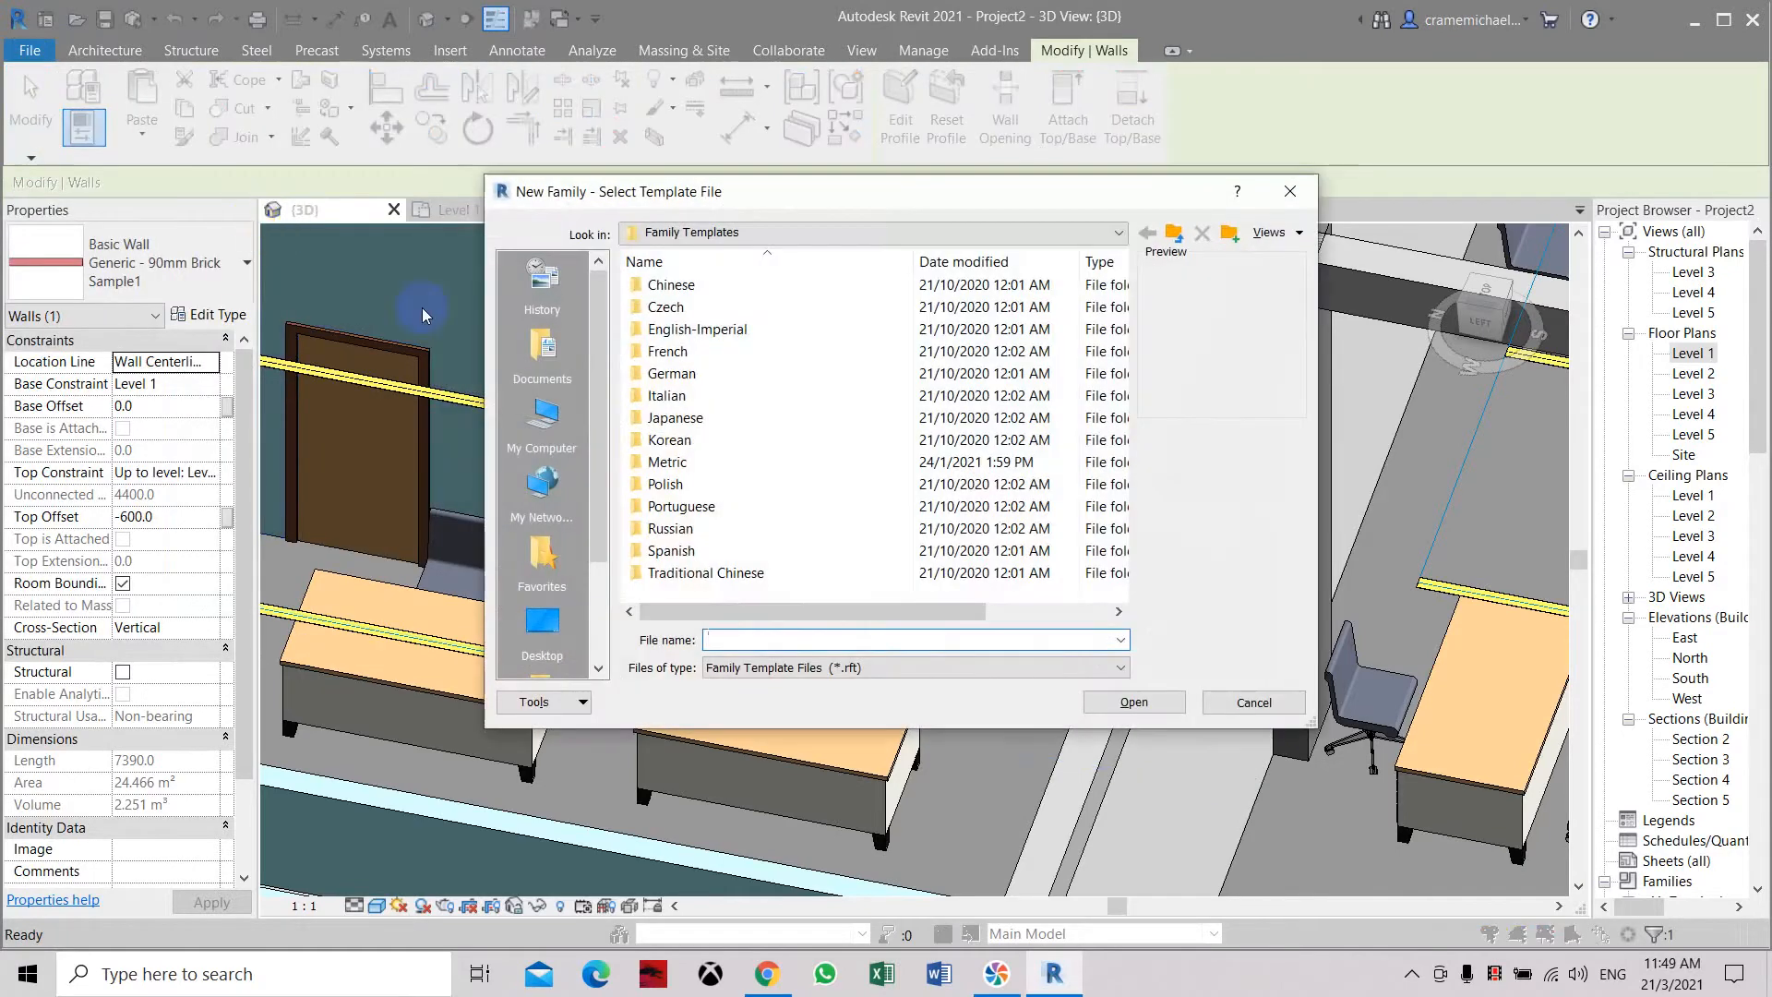
pyautogui.doubleClick(701, 460)
pyautogui.scroll(-6, 701, 461)
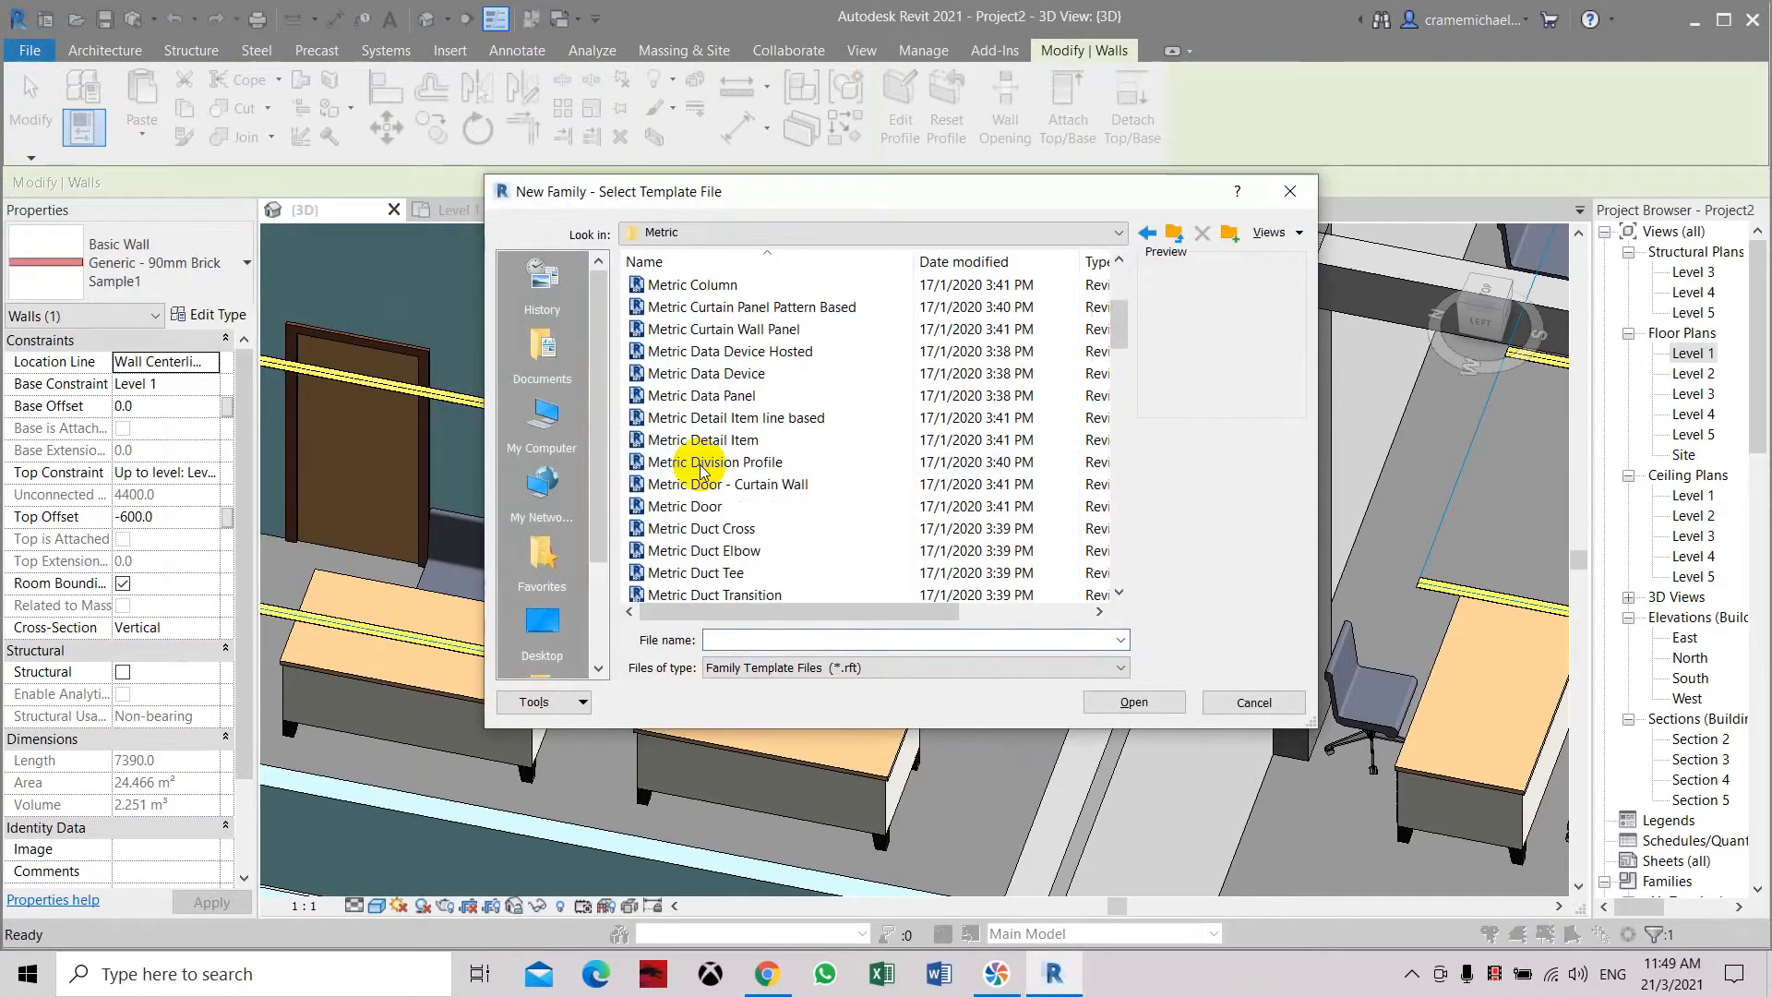
pyautogui.scroll(2, 701, 470)
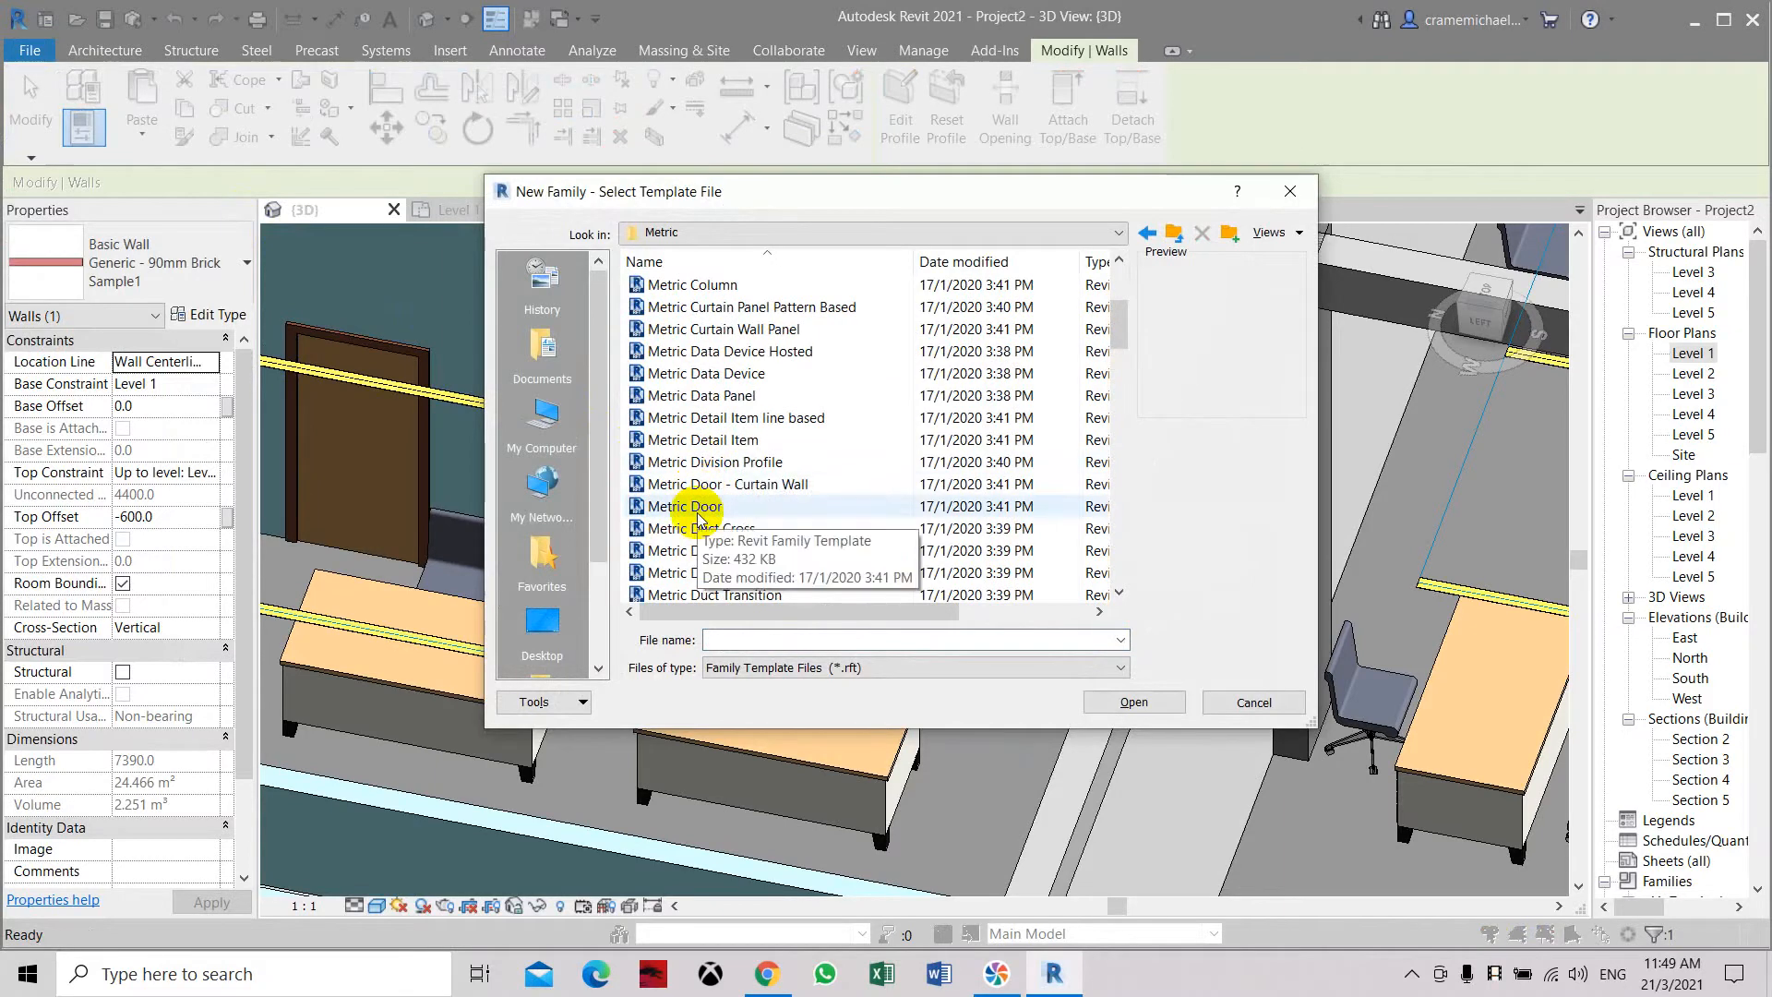
pyautogui.click(688, 506)
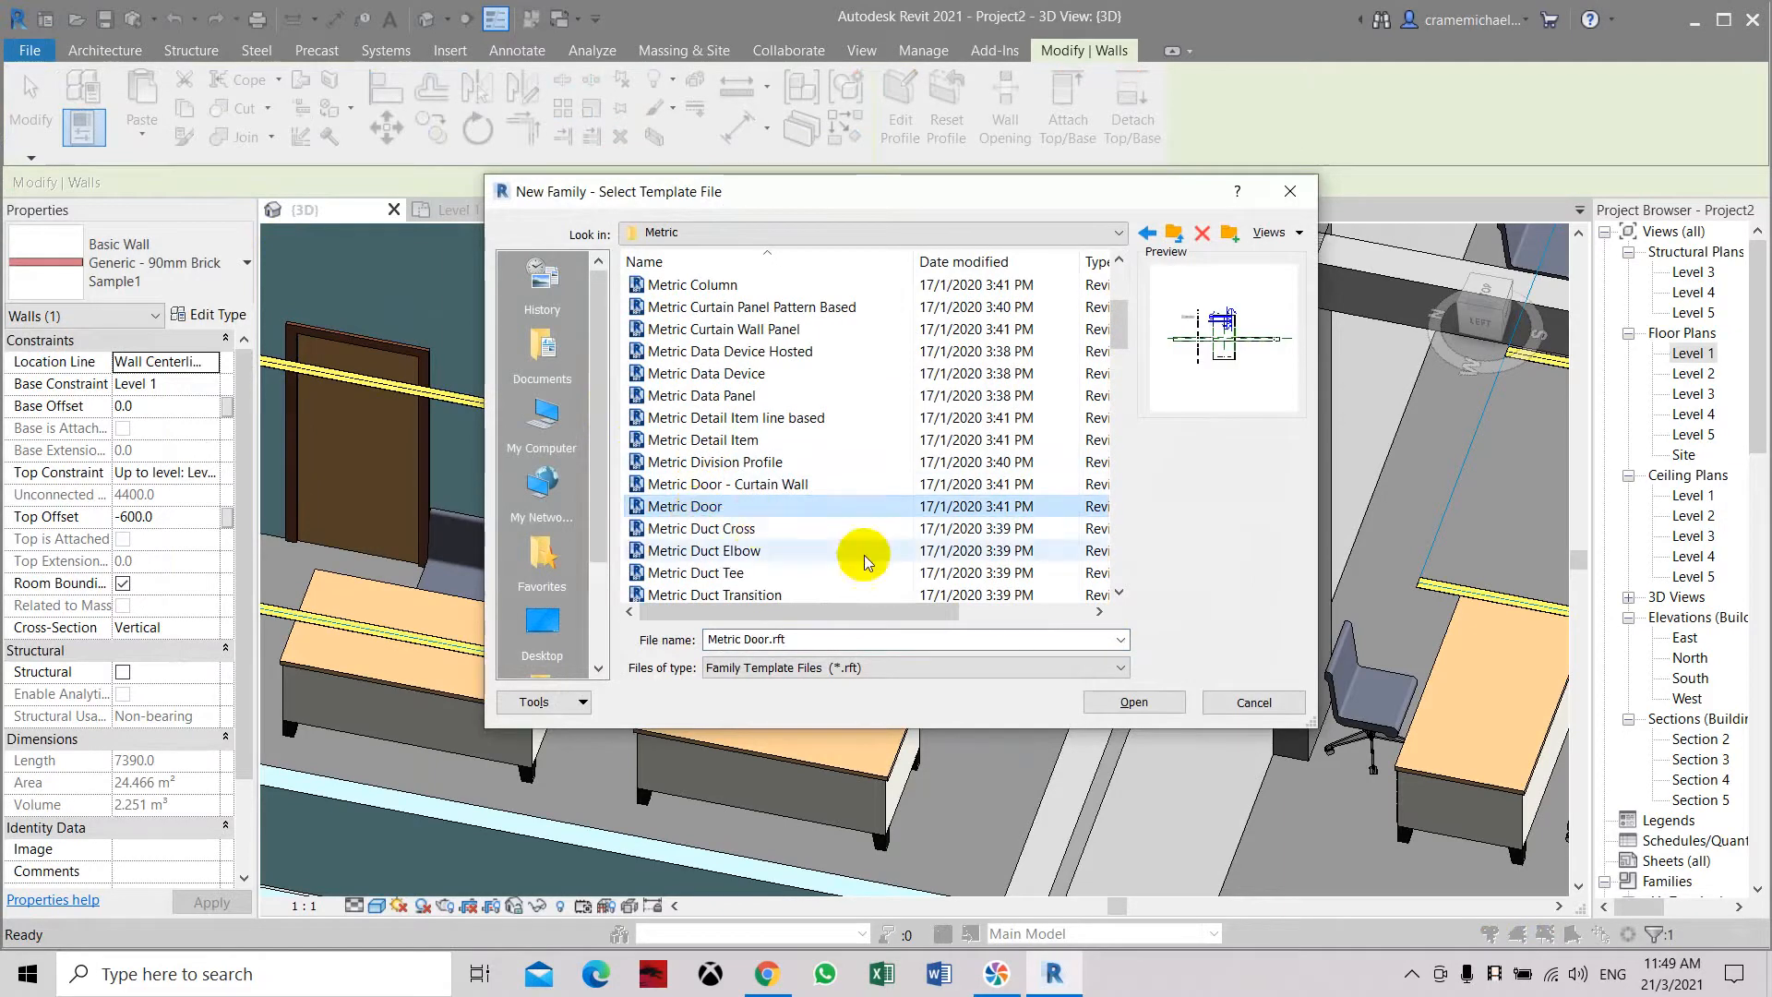
pyautogui.click(1125, 701)
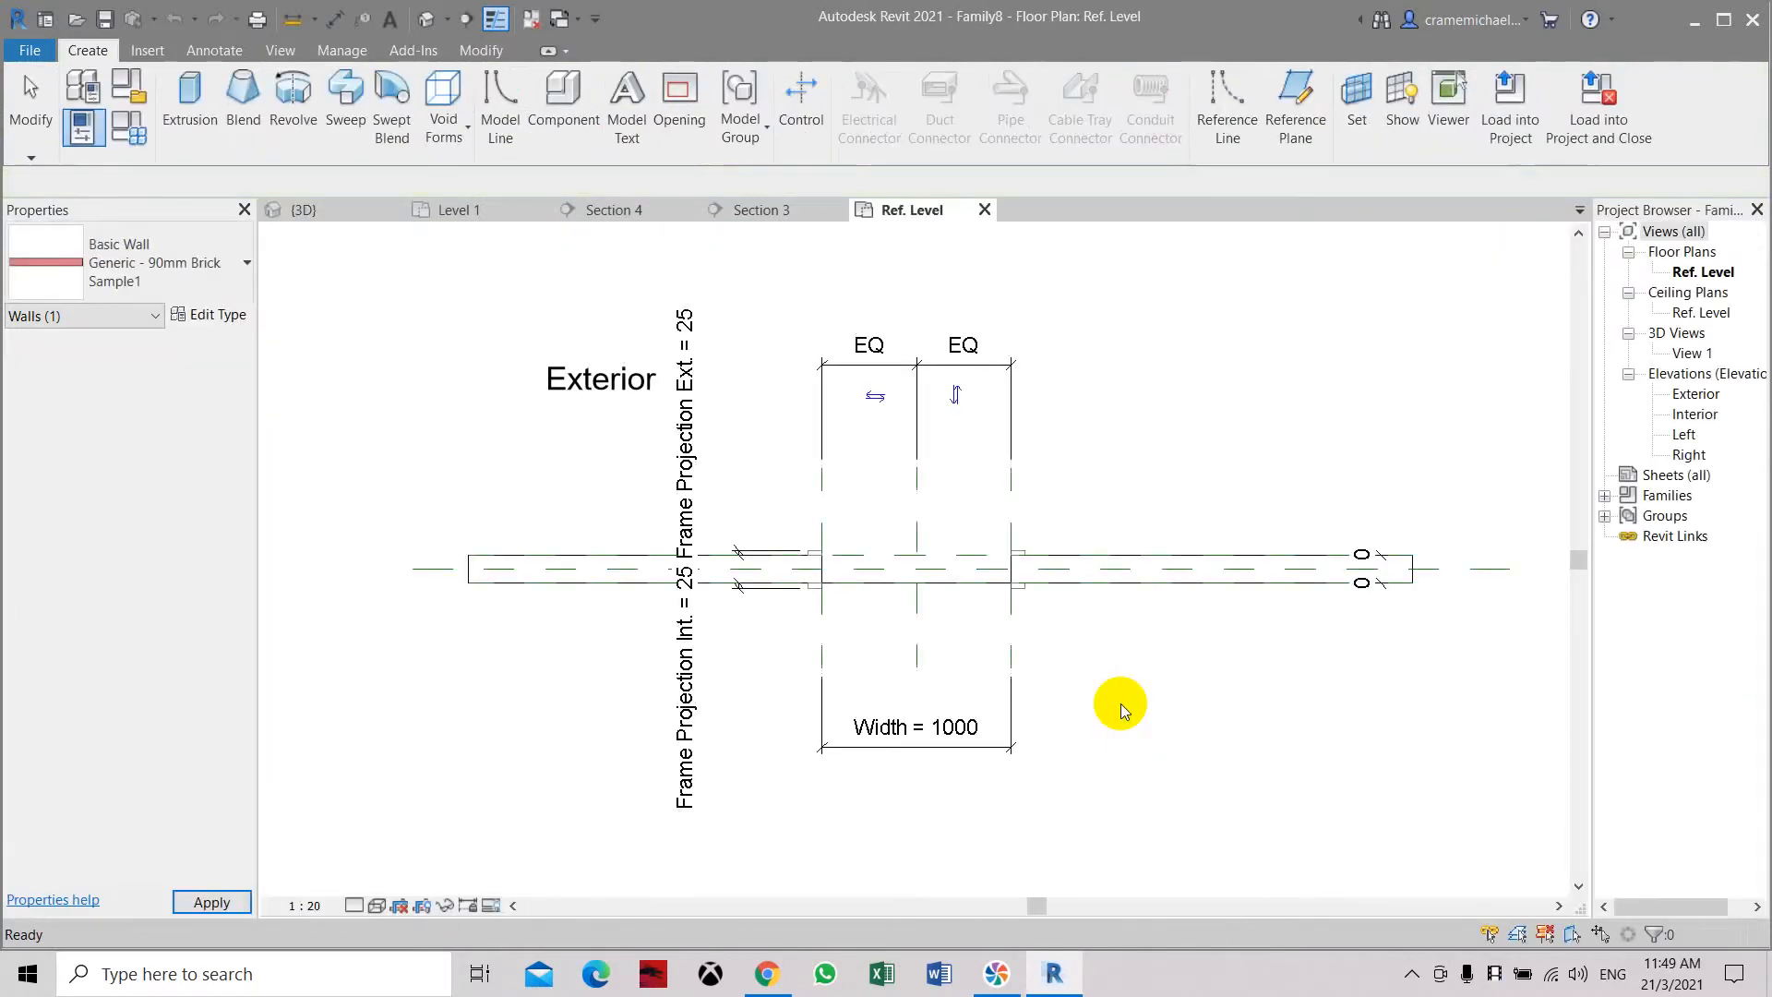
# Review the door template's plan layout and its default parameters in Family Types
pyautogui.scroll(2, 1033, 657)
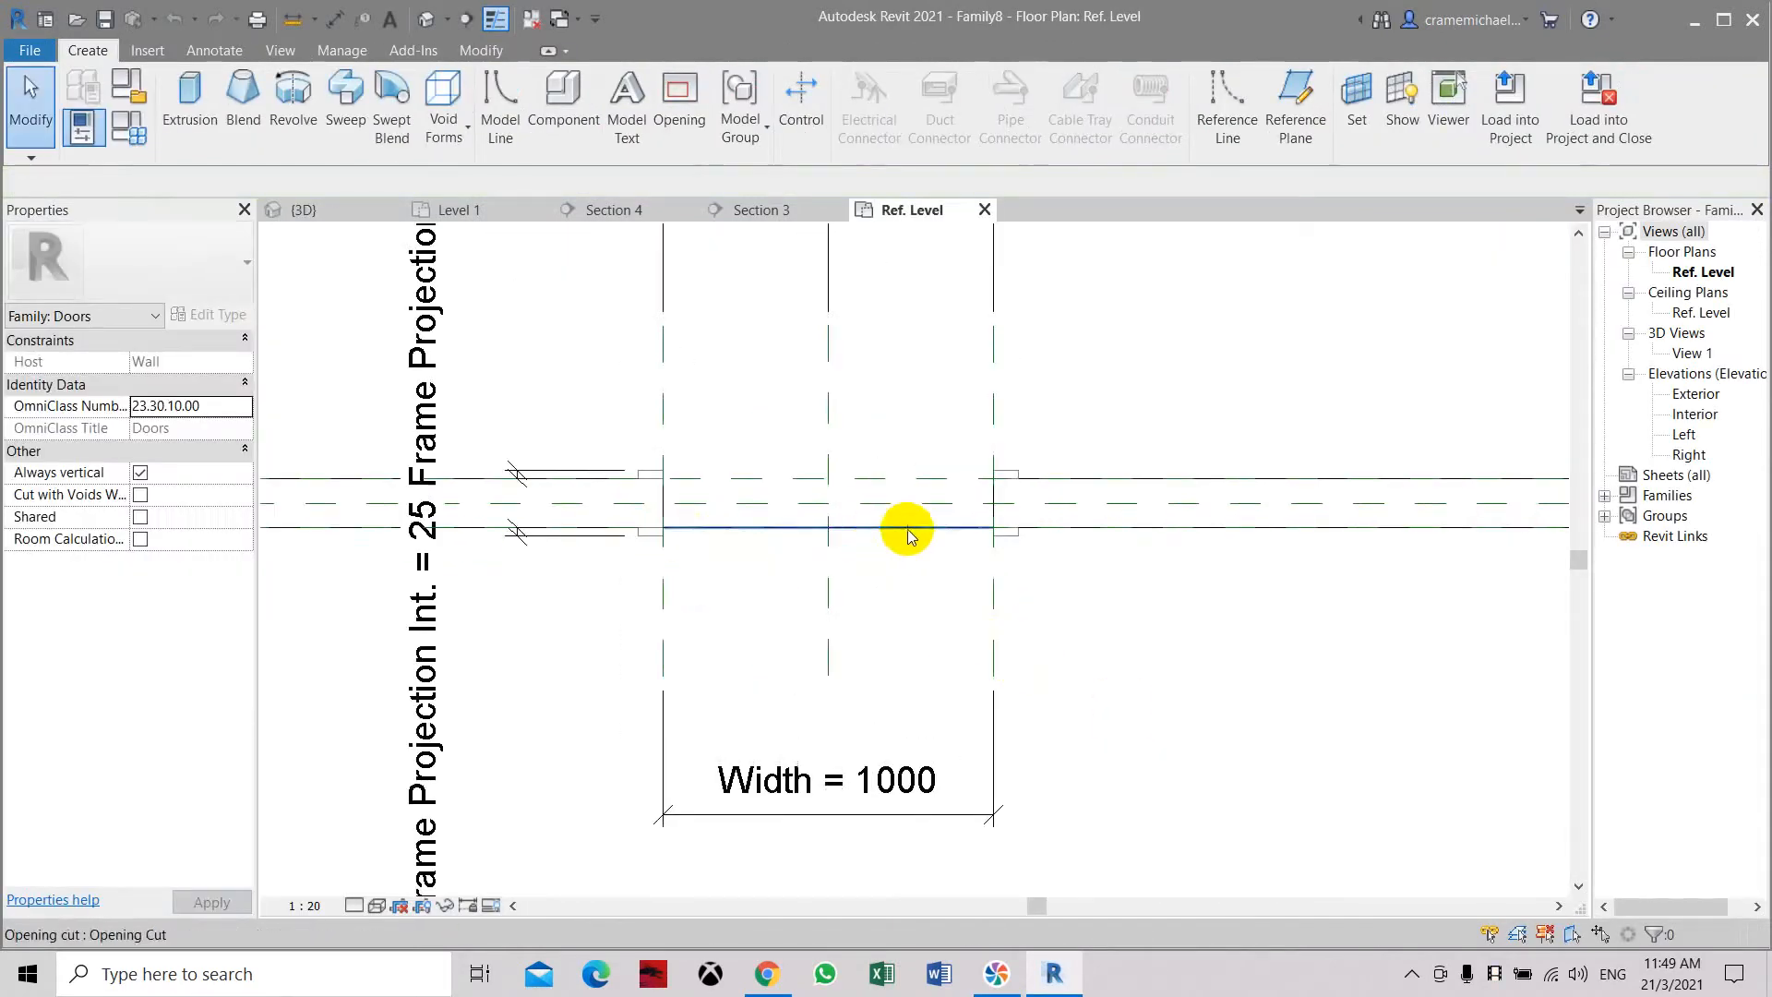
pyautogui.moveTo(878, 519); pyautogui.dragTo(883, 601, button='middle')
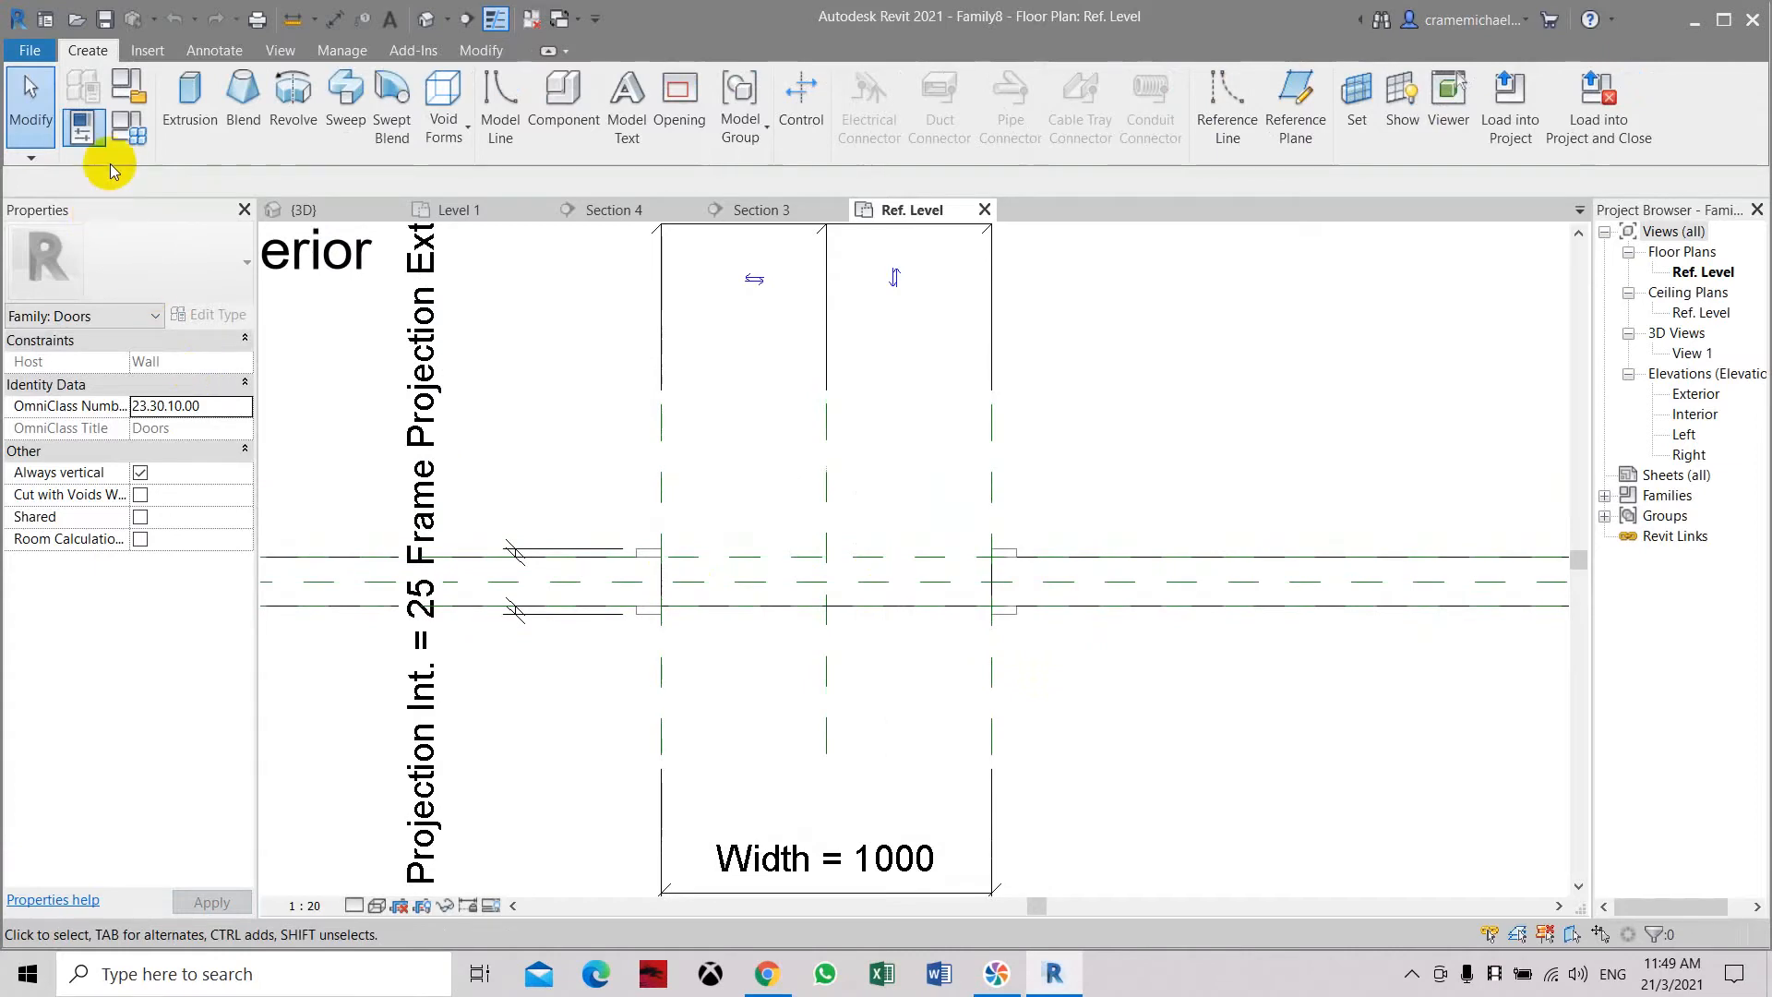
pyautogui.click(130, 129)
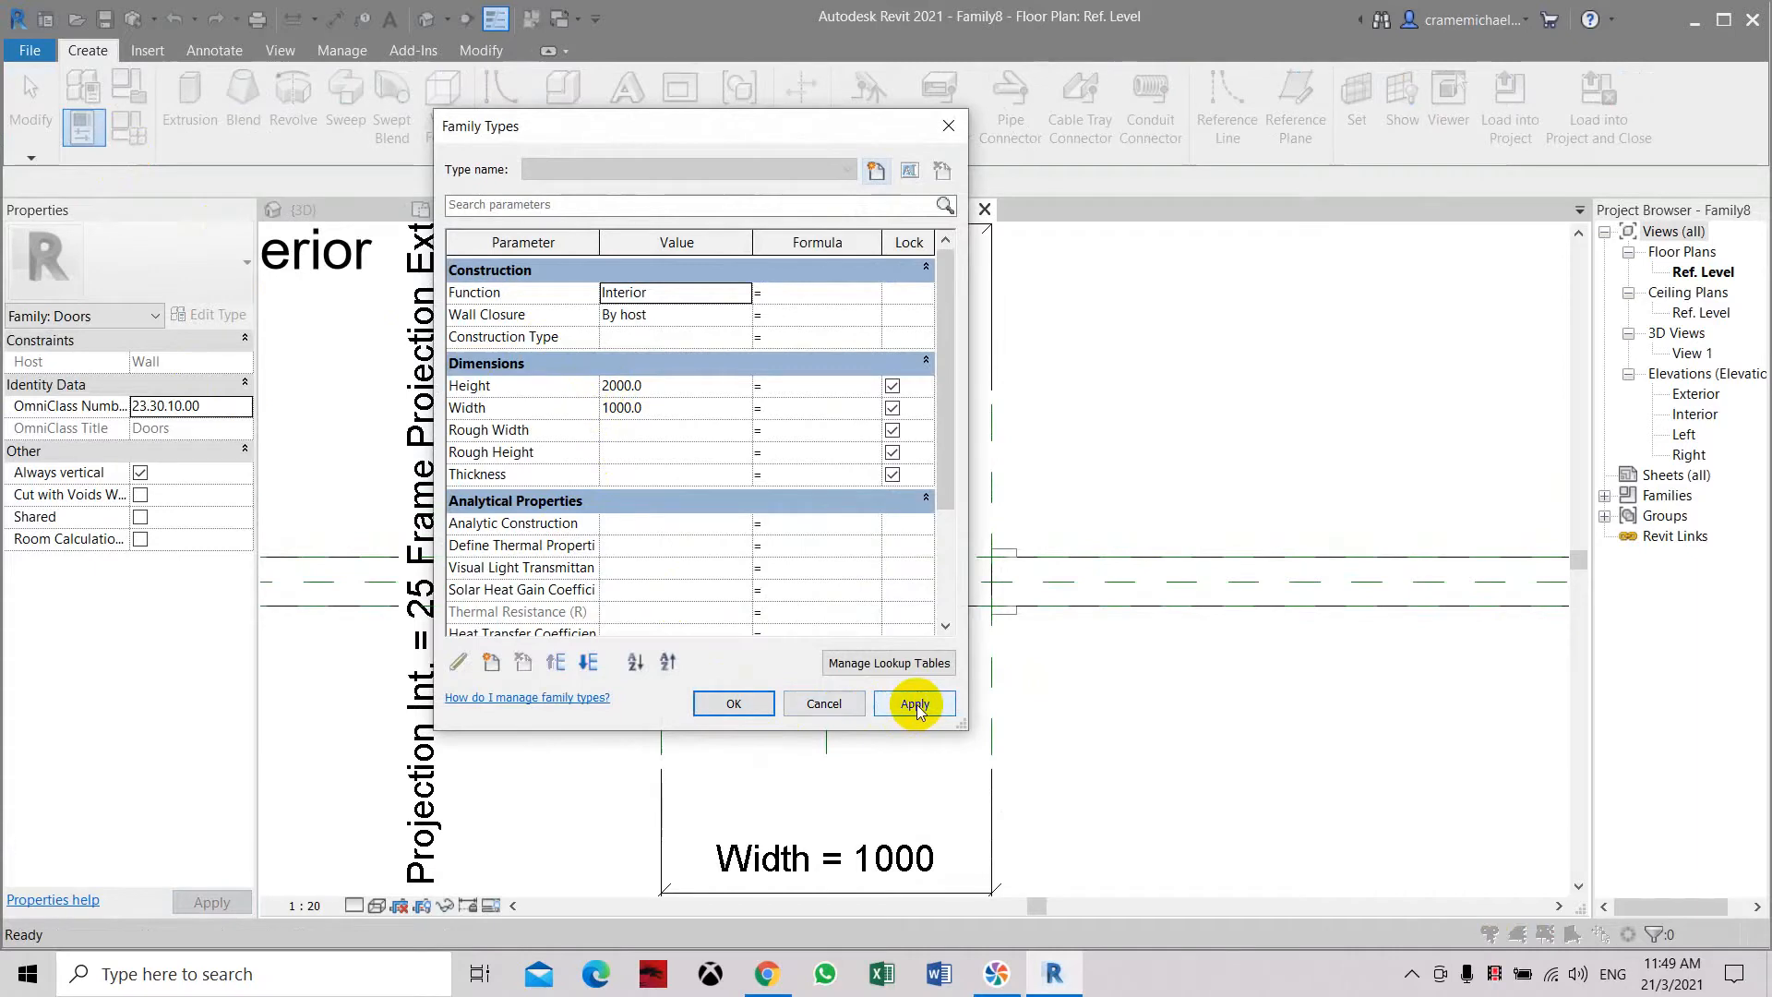
pyautogui.click(751, 703)
# Draw a diagonal reference line about 1069 mm long from the exterior side to the exterior corner of the opening's right jamb
pyautogui.moveTo(895, 675); pyautogui.dragTo(886, 706, button='middle')
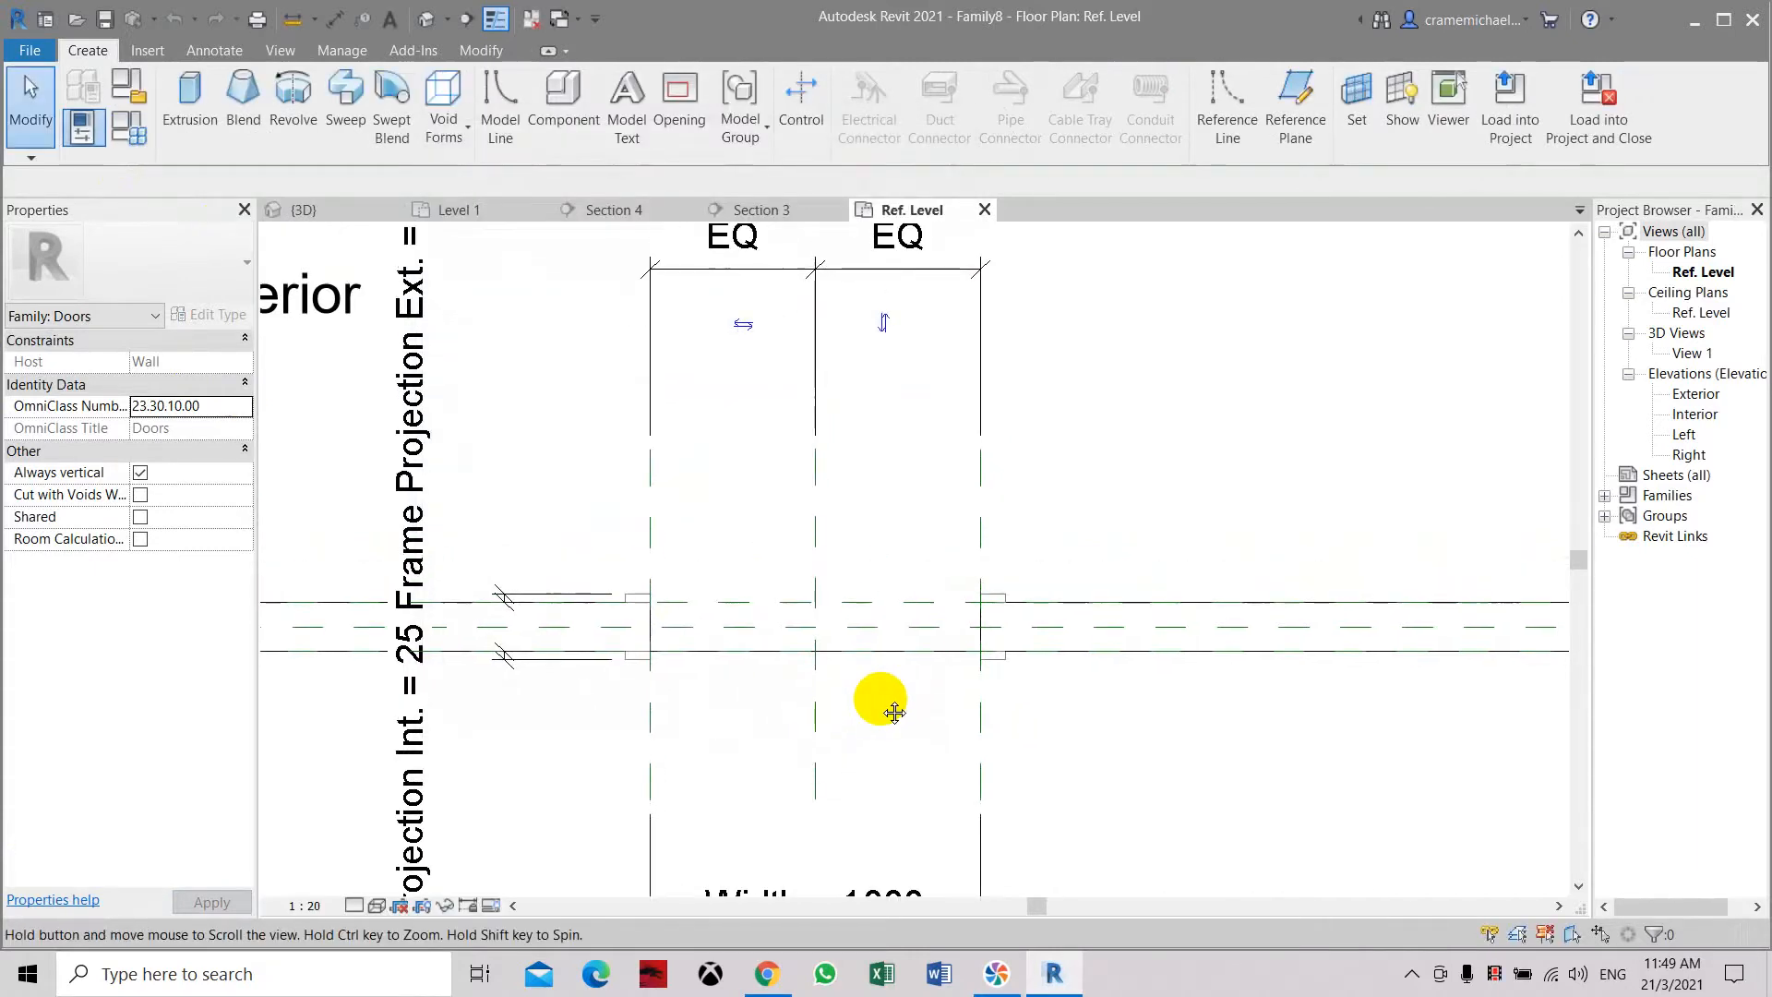
pyautogui.scroll(-1, 883, 706)
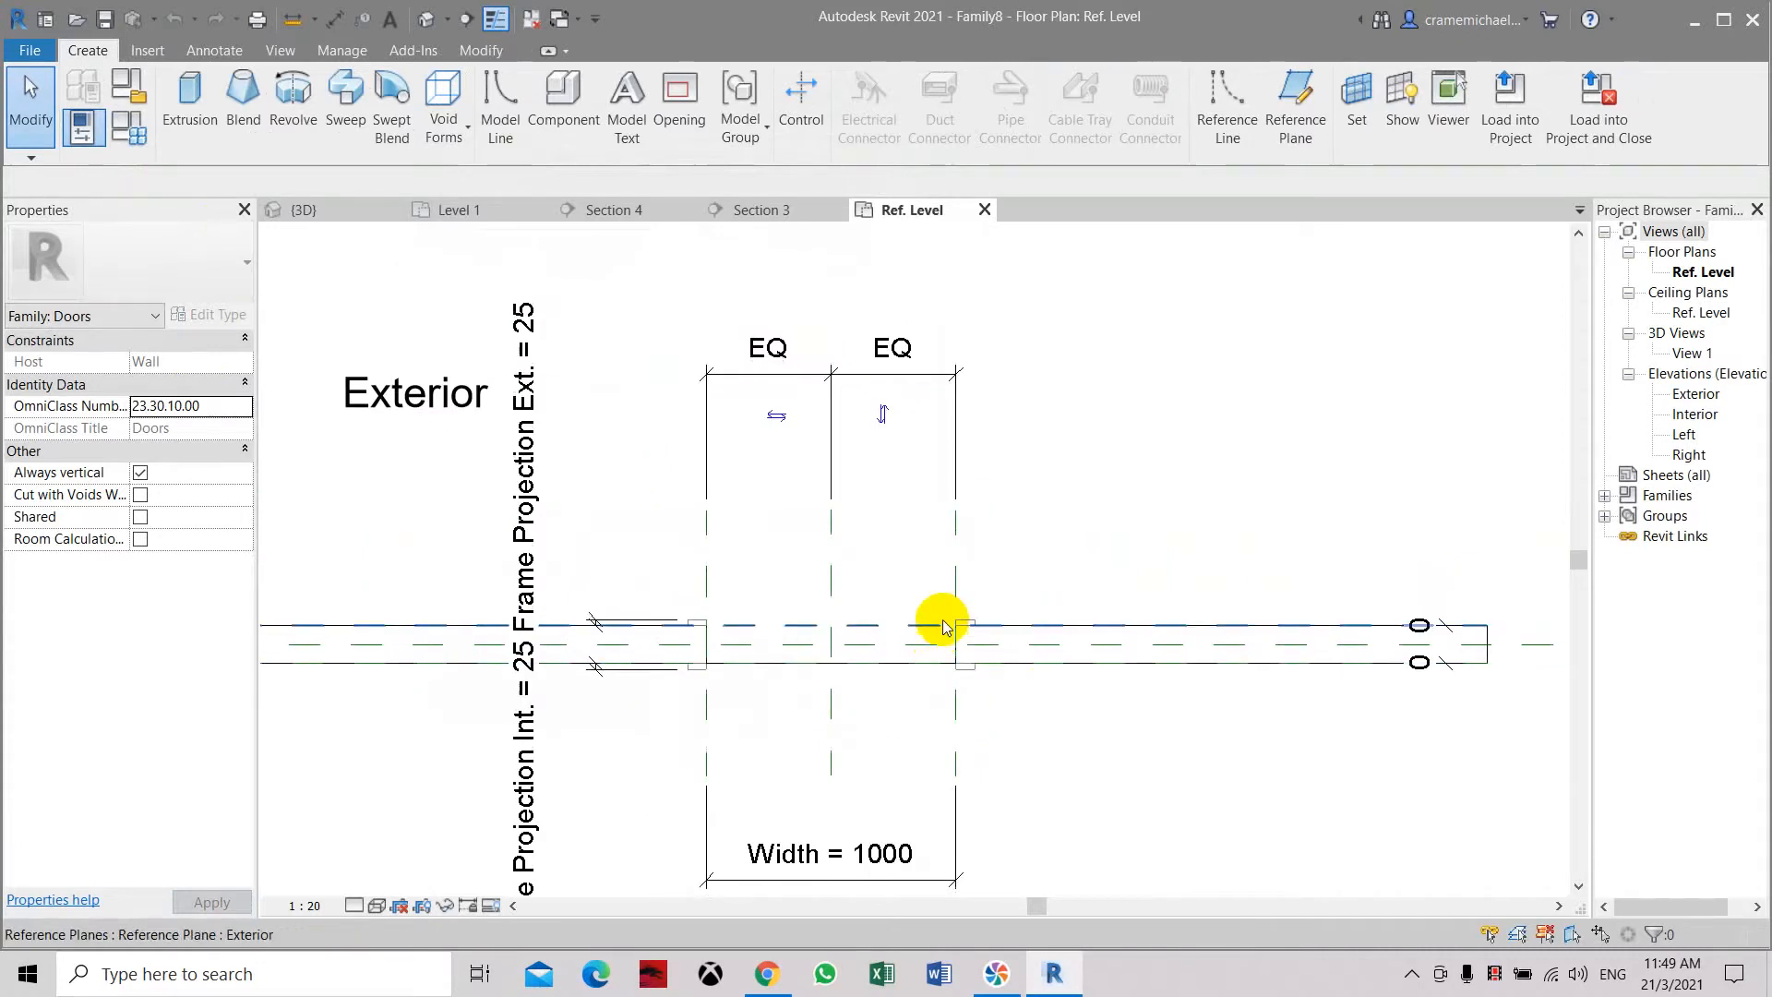
pyautogui.click(1243, 96)
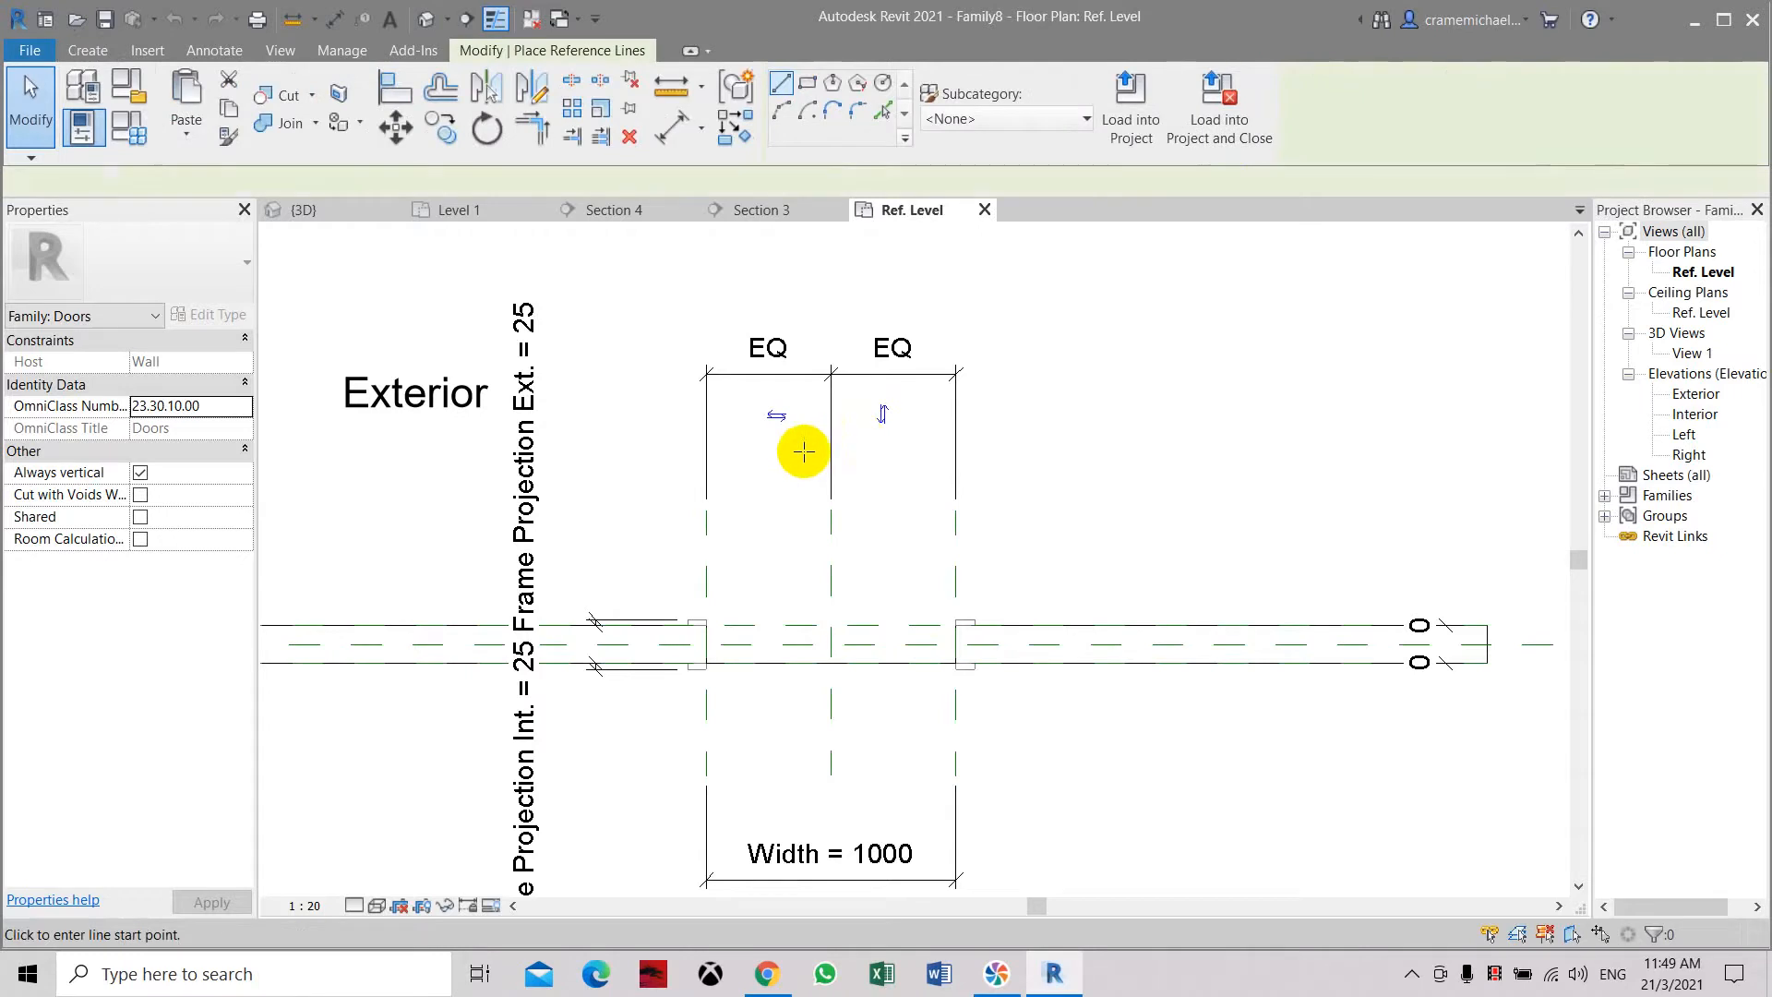
pyautogui.click(757, 448)
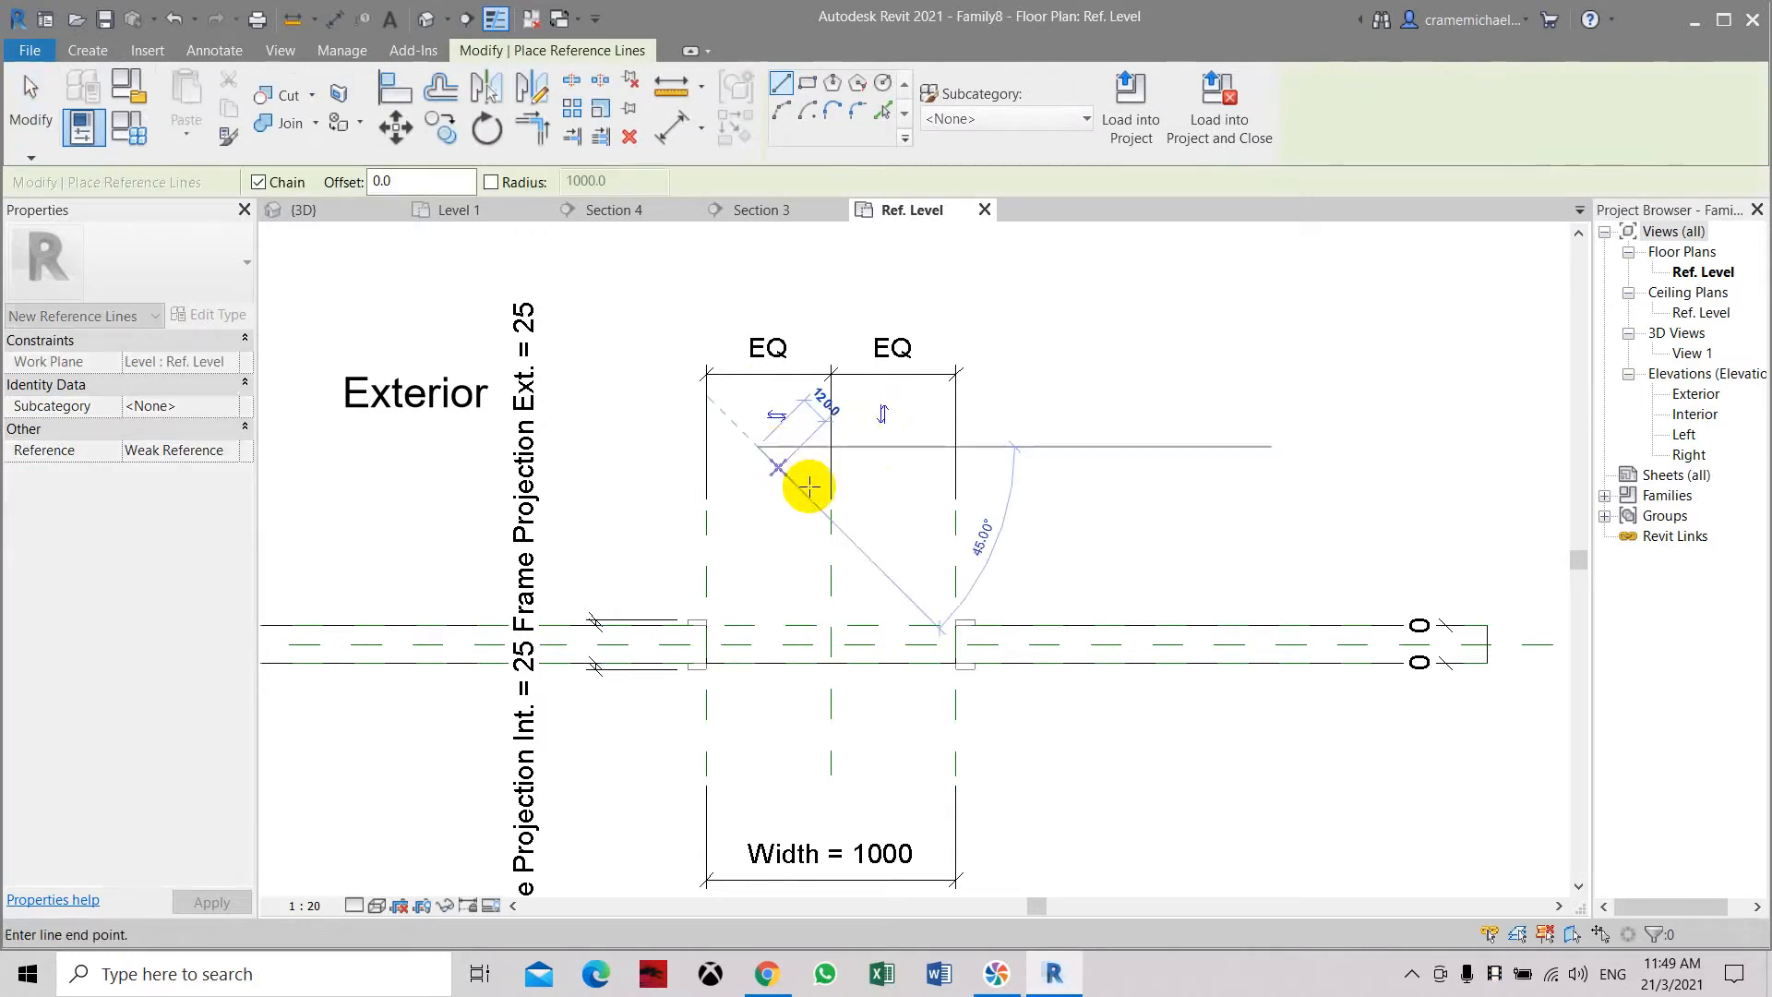
pyautogui.scroll(3, 949, 621)
pyautogui.scroll(2, 946, 624)
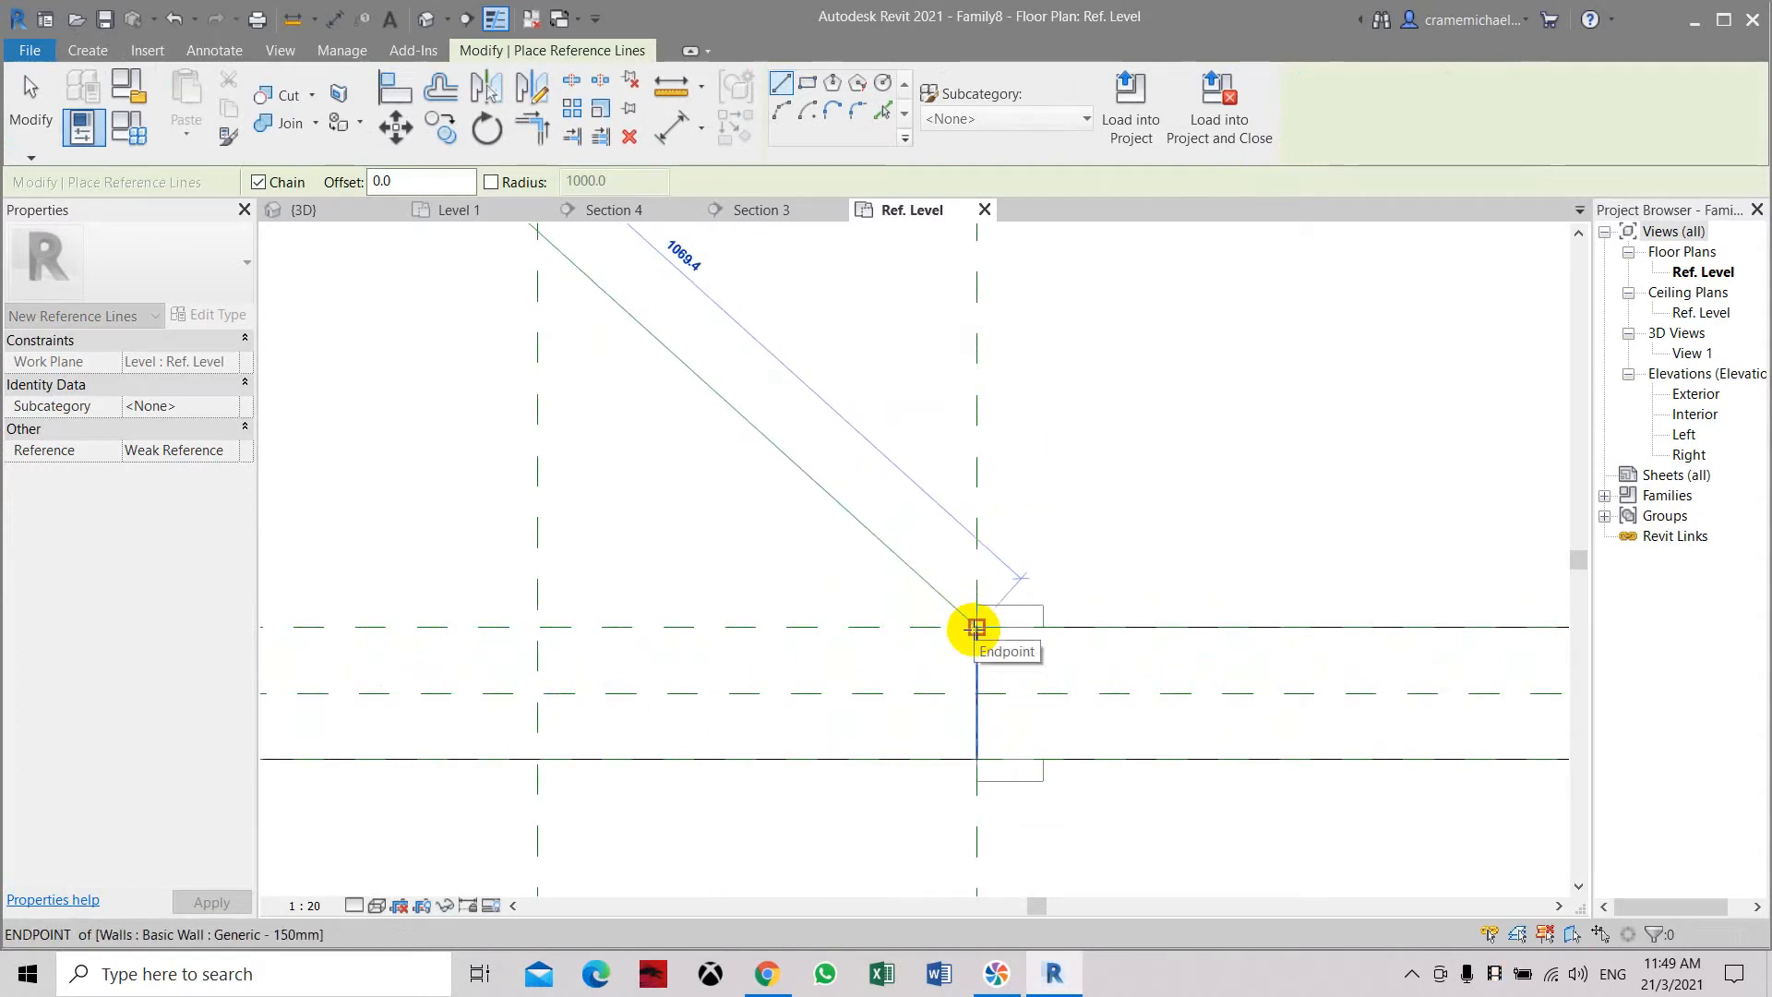
pyautogui.click(975, 627)
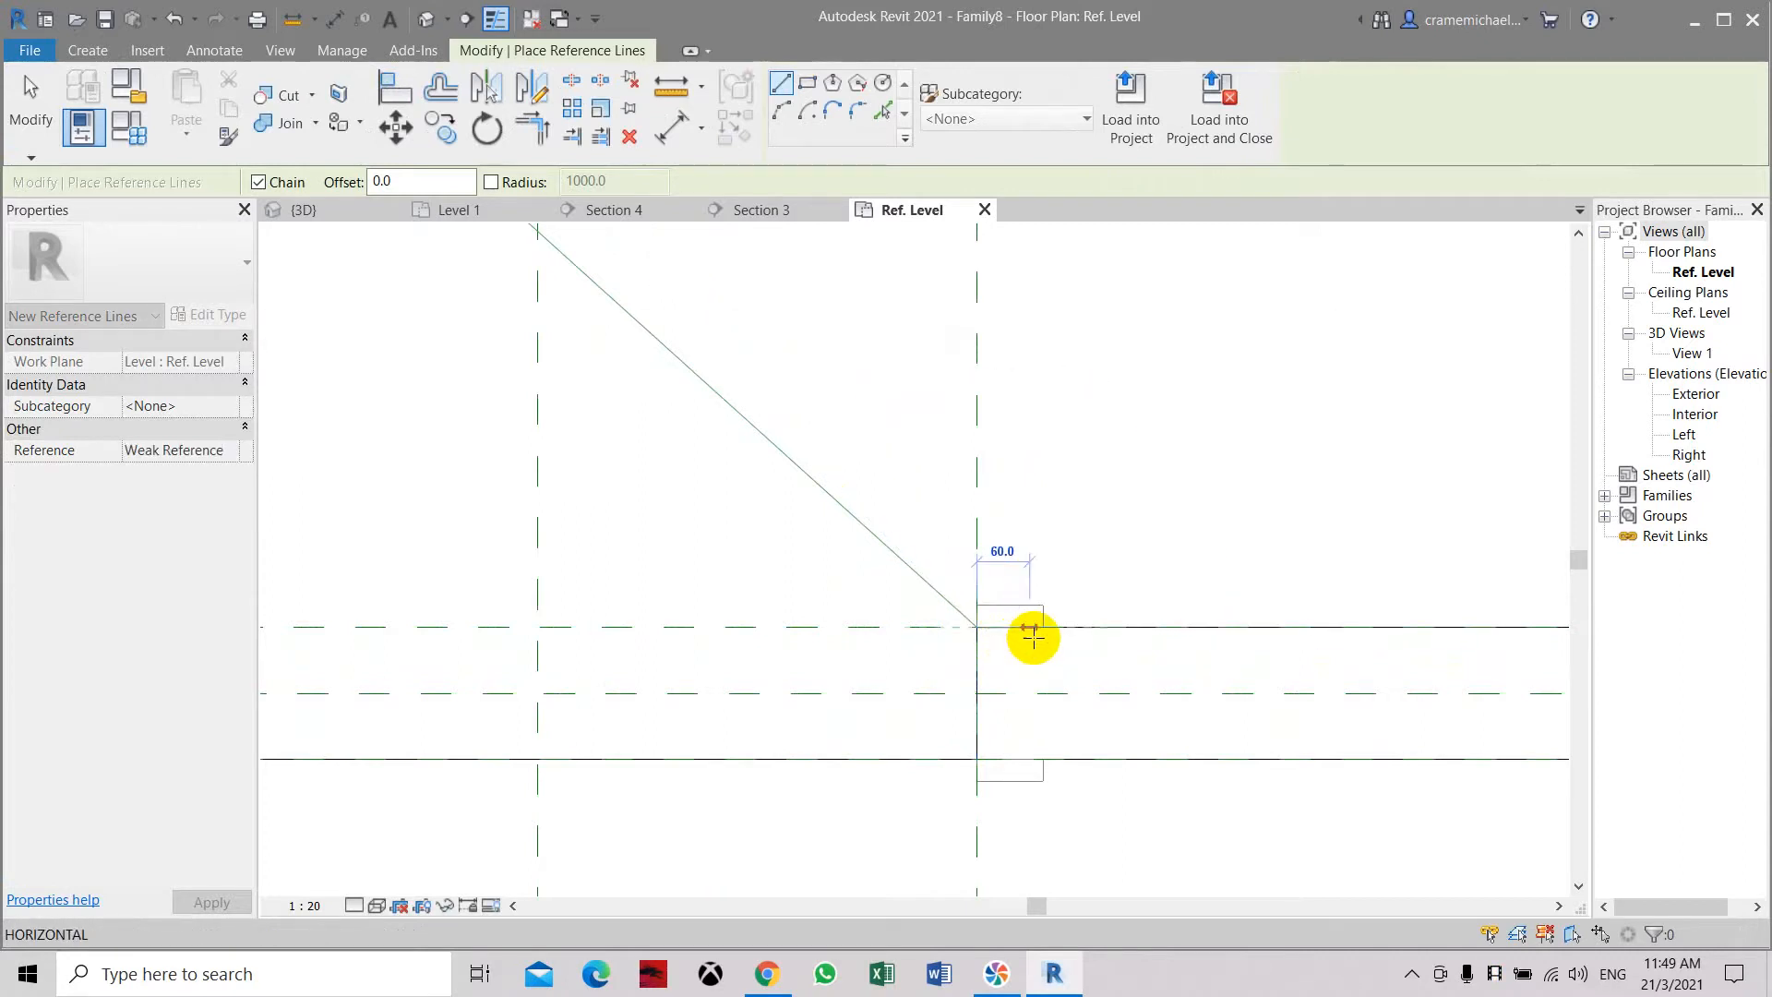
pyautogui.press('Escape')
pyautogui.press('Escape')
# Lock the diagonal reference line's lower end to both references meeting at the exterior corner of the opening's right jamb
pyautogui.click(964, 615)
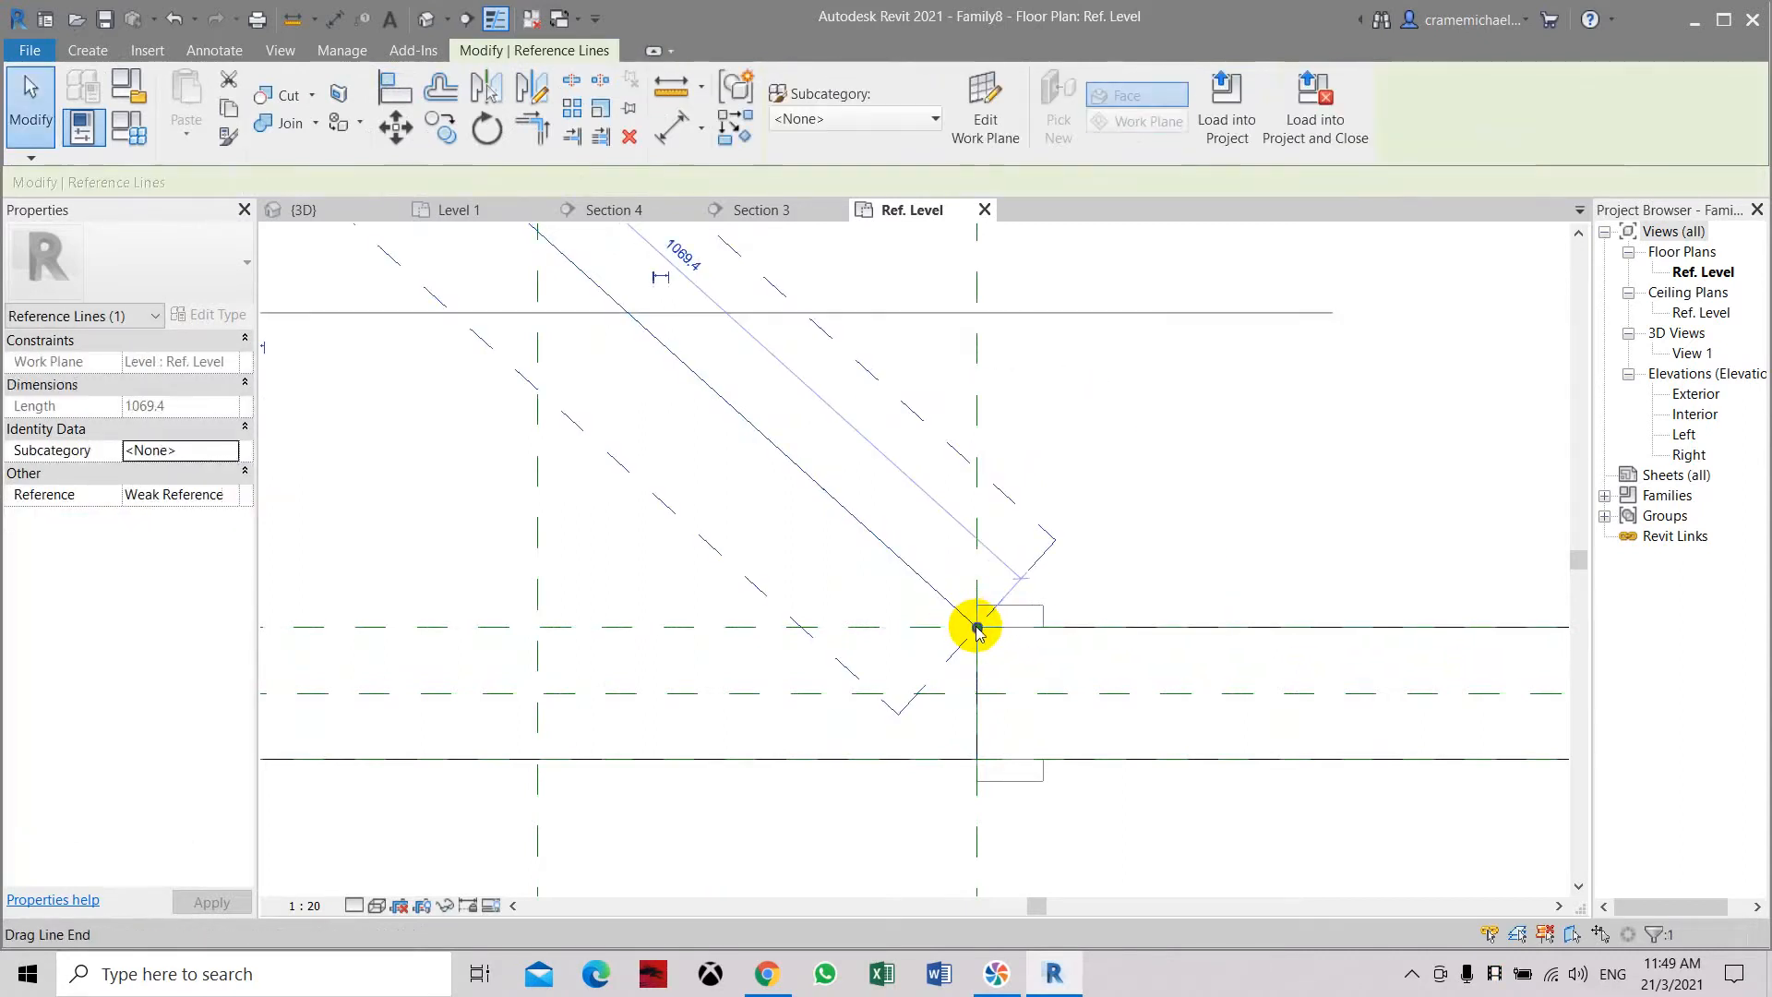
pyautogui.moveTo(955, 613); pyautogui.dragTo(977, 627)
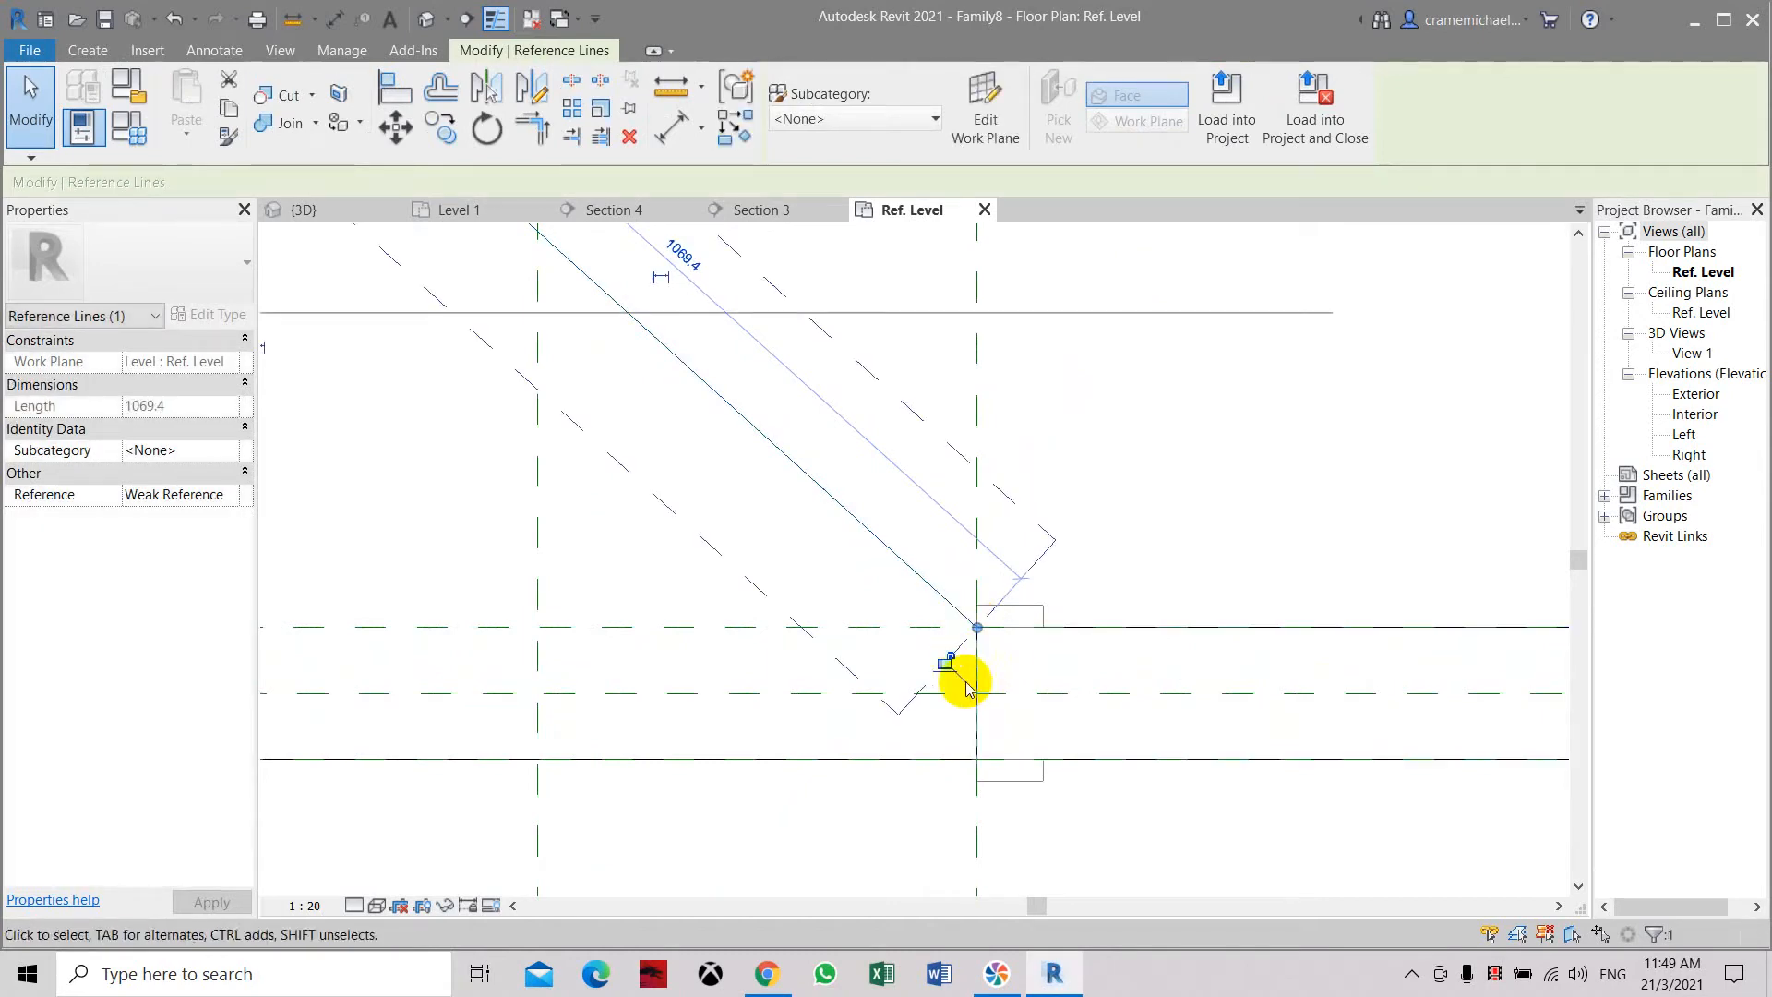
pyautogui.moveTo(975, 630)
pyautogui.mouseDown()
pyautogui.moveTo(952, 609)
pyautogui.moveTo(976, 627)
pyautogui.mouseUp()
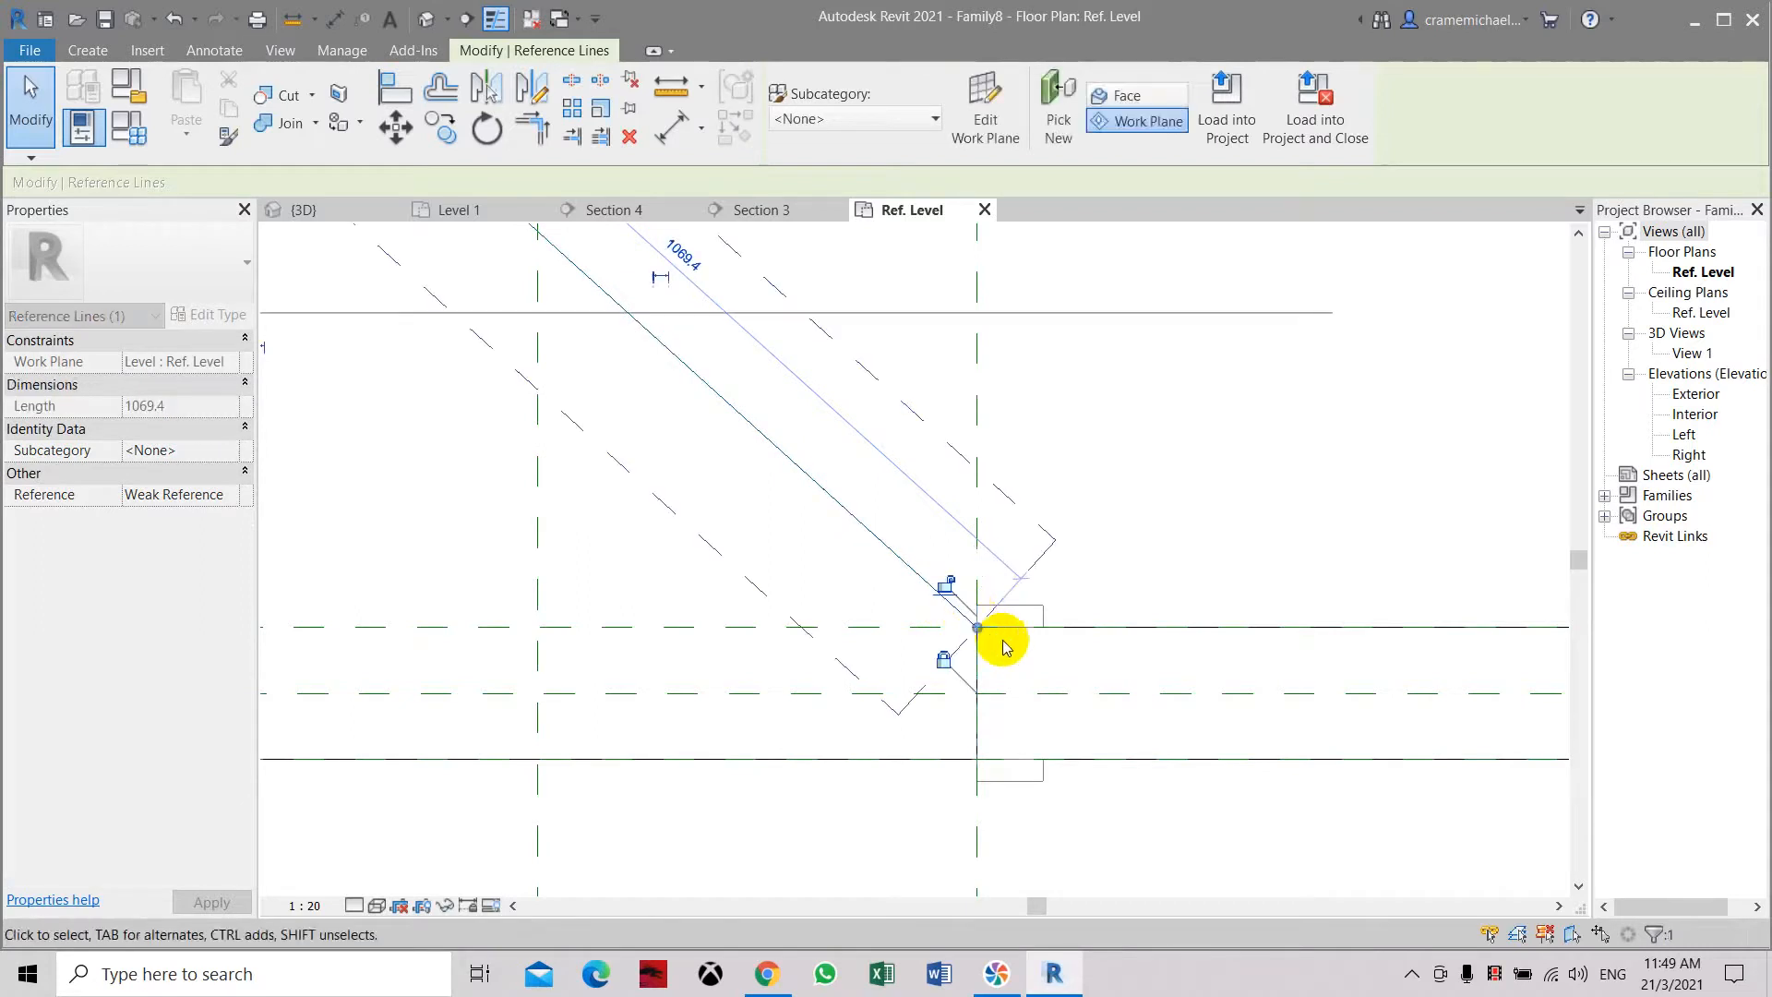
pyautogui.click(945, 585)
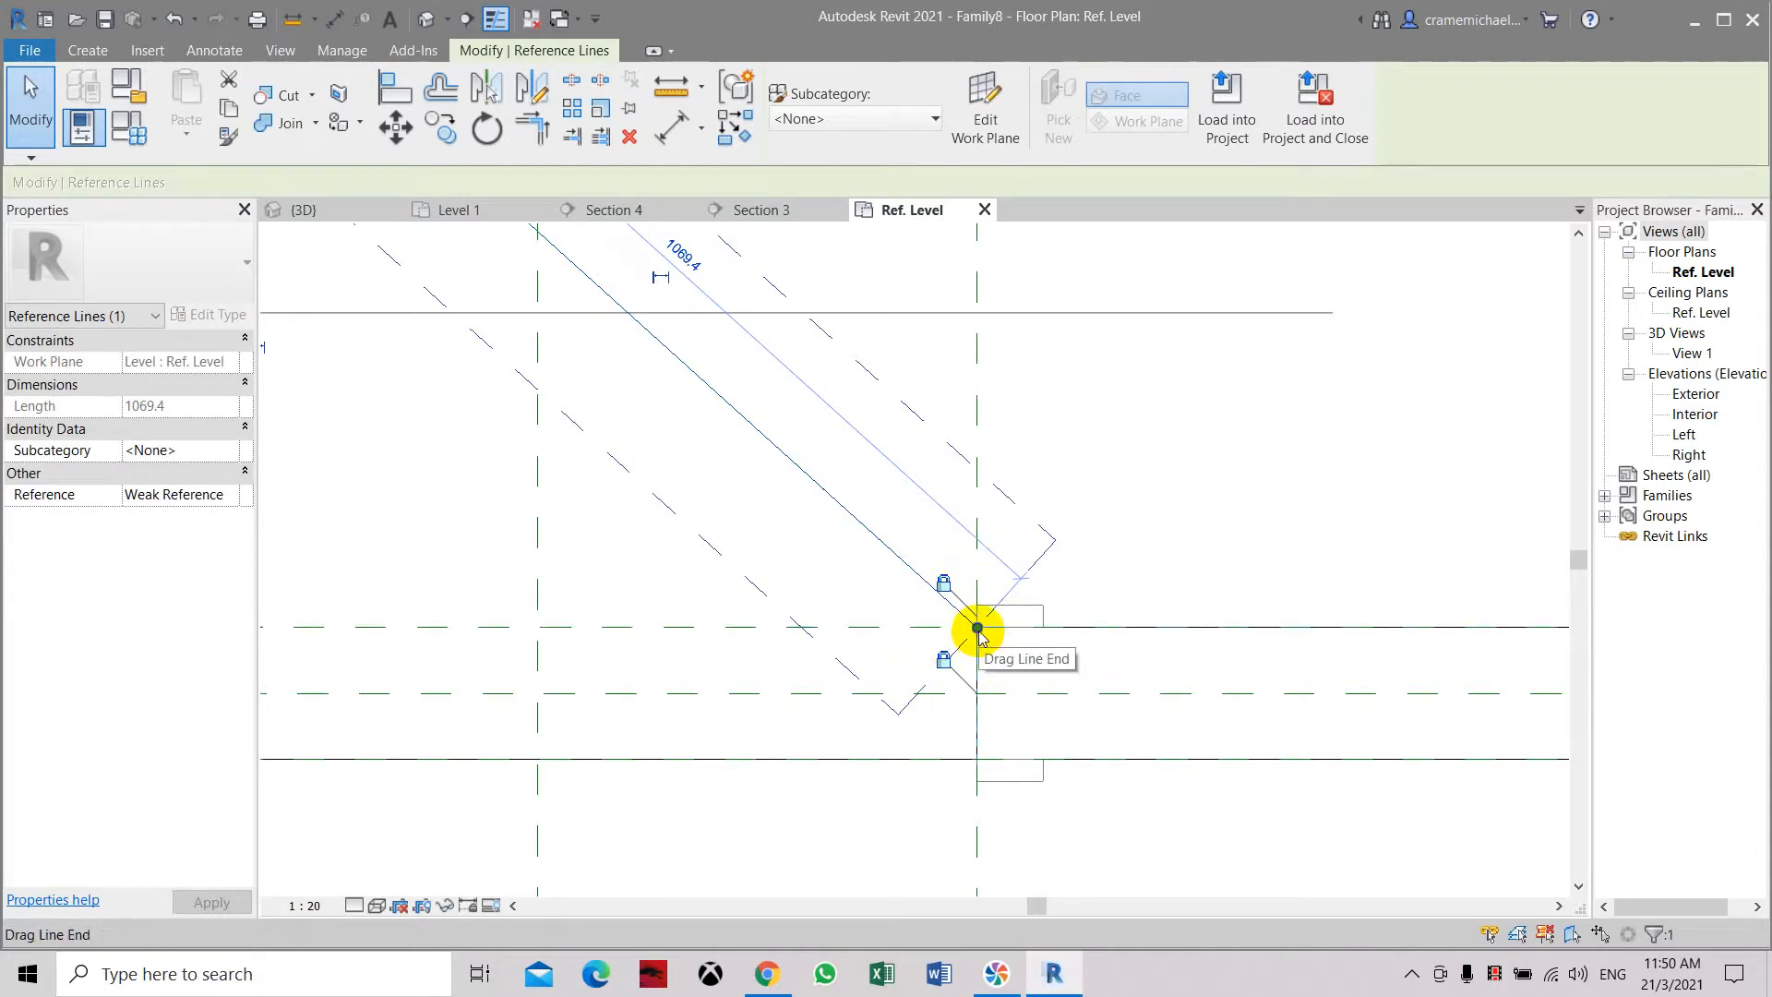
pyautogui.scroll(-2, 979, 635)
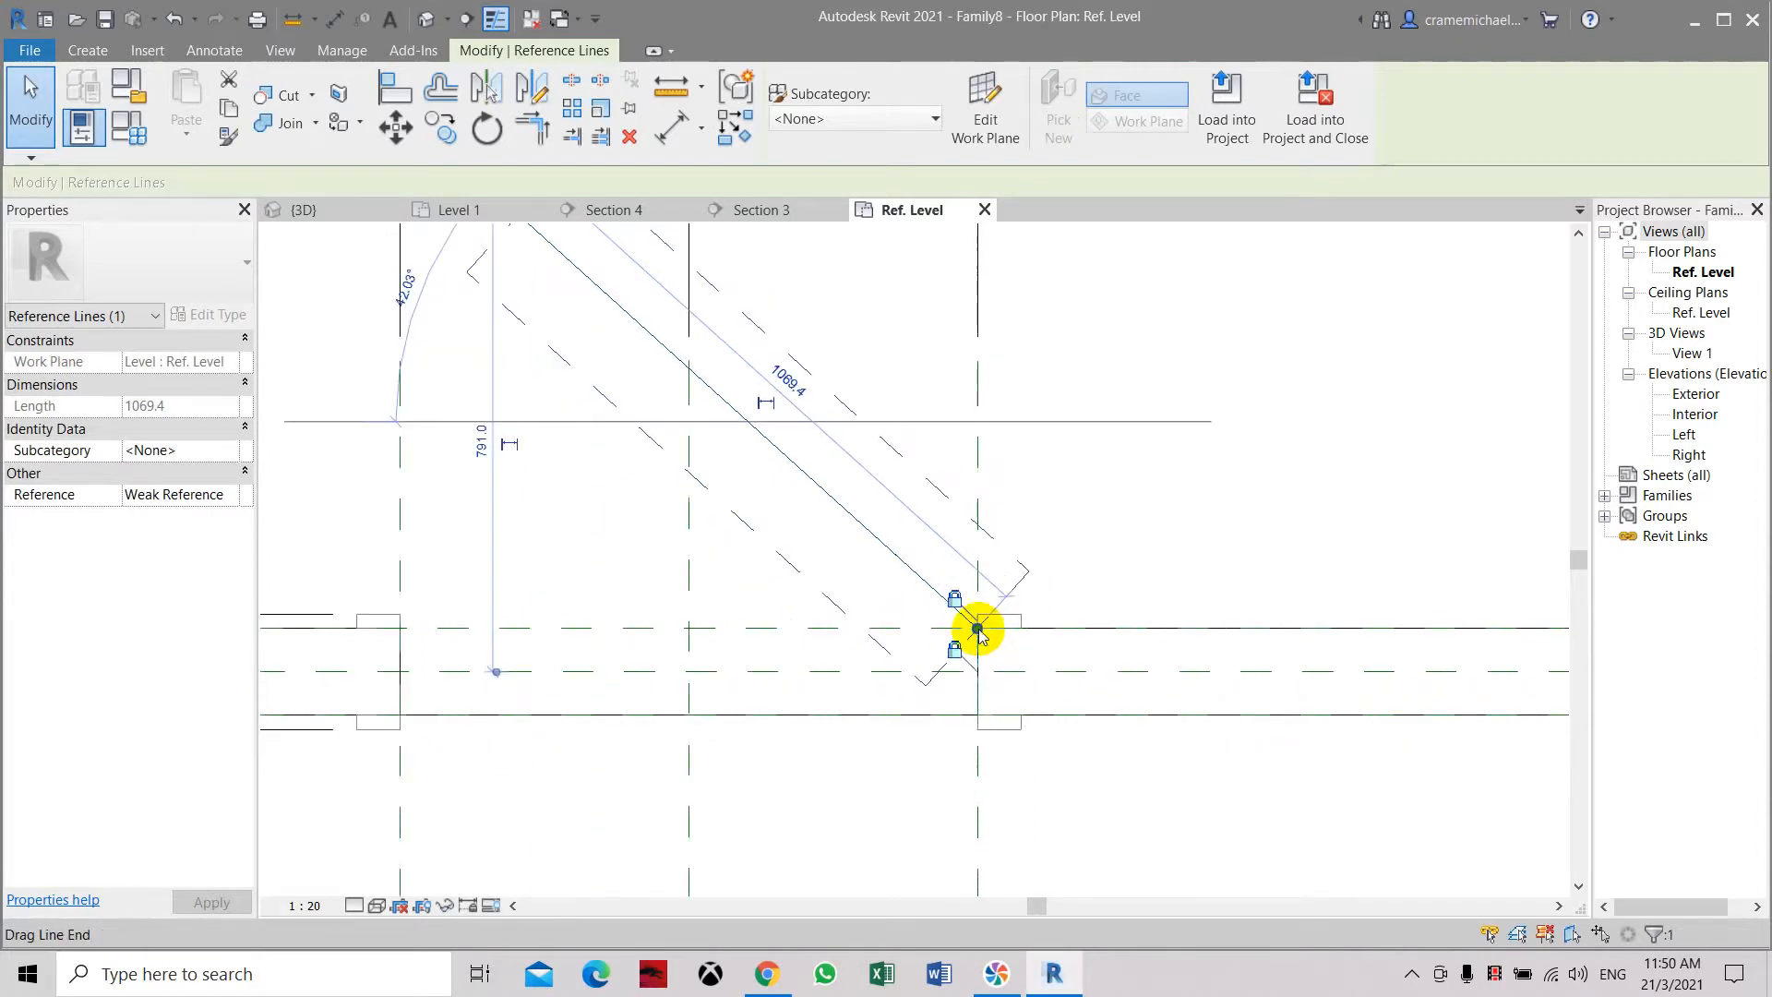
pyautogui.press('Escape')
# Make the reference line's temporary length dimension permanent and label it with the Width = 1000 parameter
pyautogui.click(941, 594)
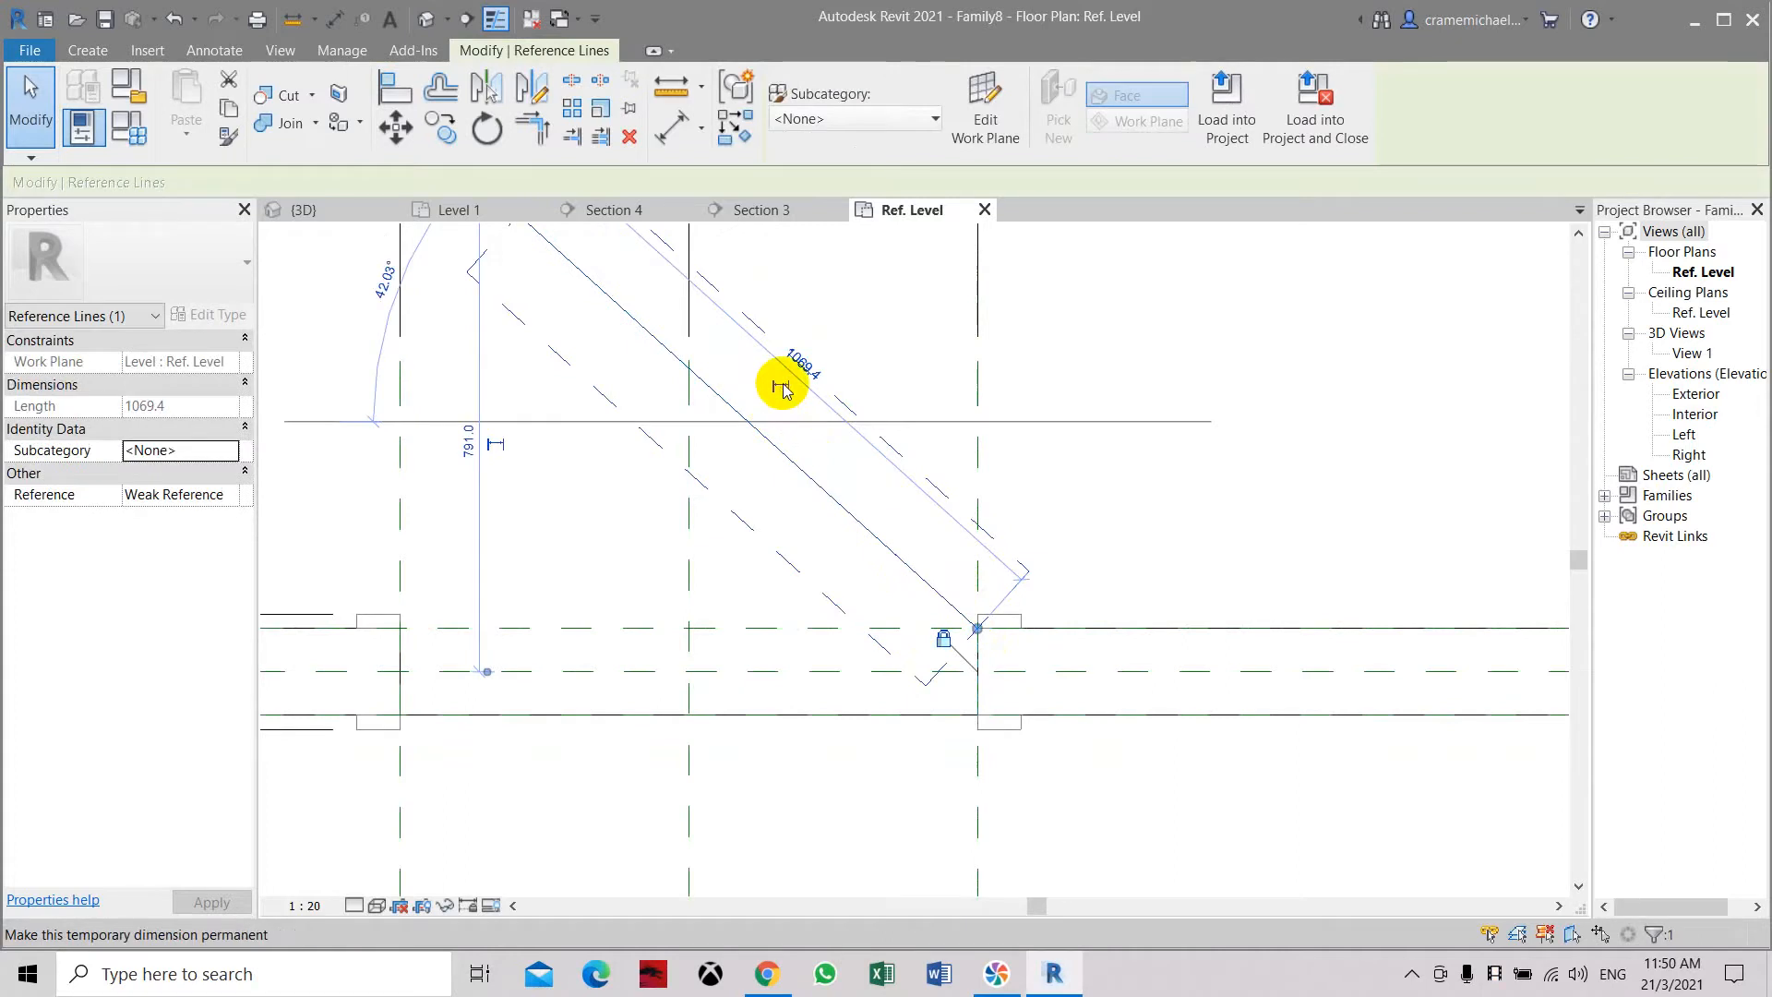
pyautogui.moveTo(842, 367); pyautogui.dragTo(862, 467, button='middle')
pyautogui.click(842, 461)
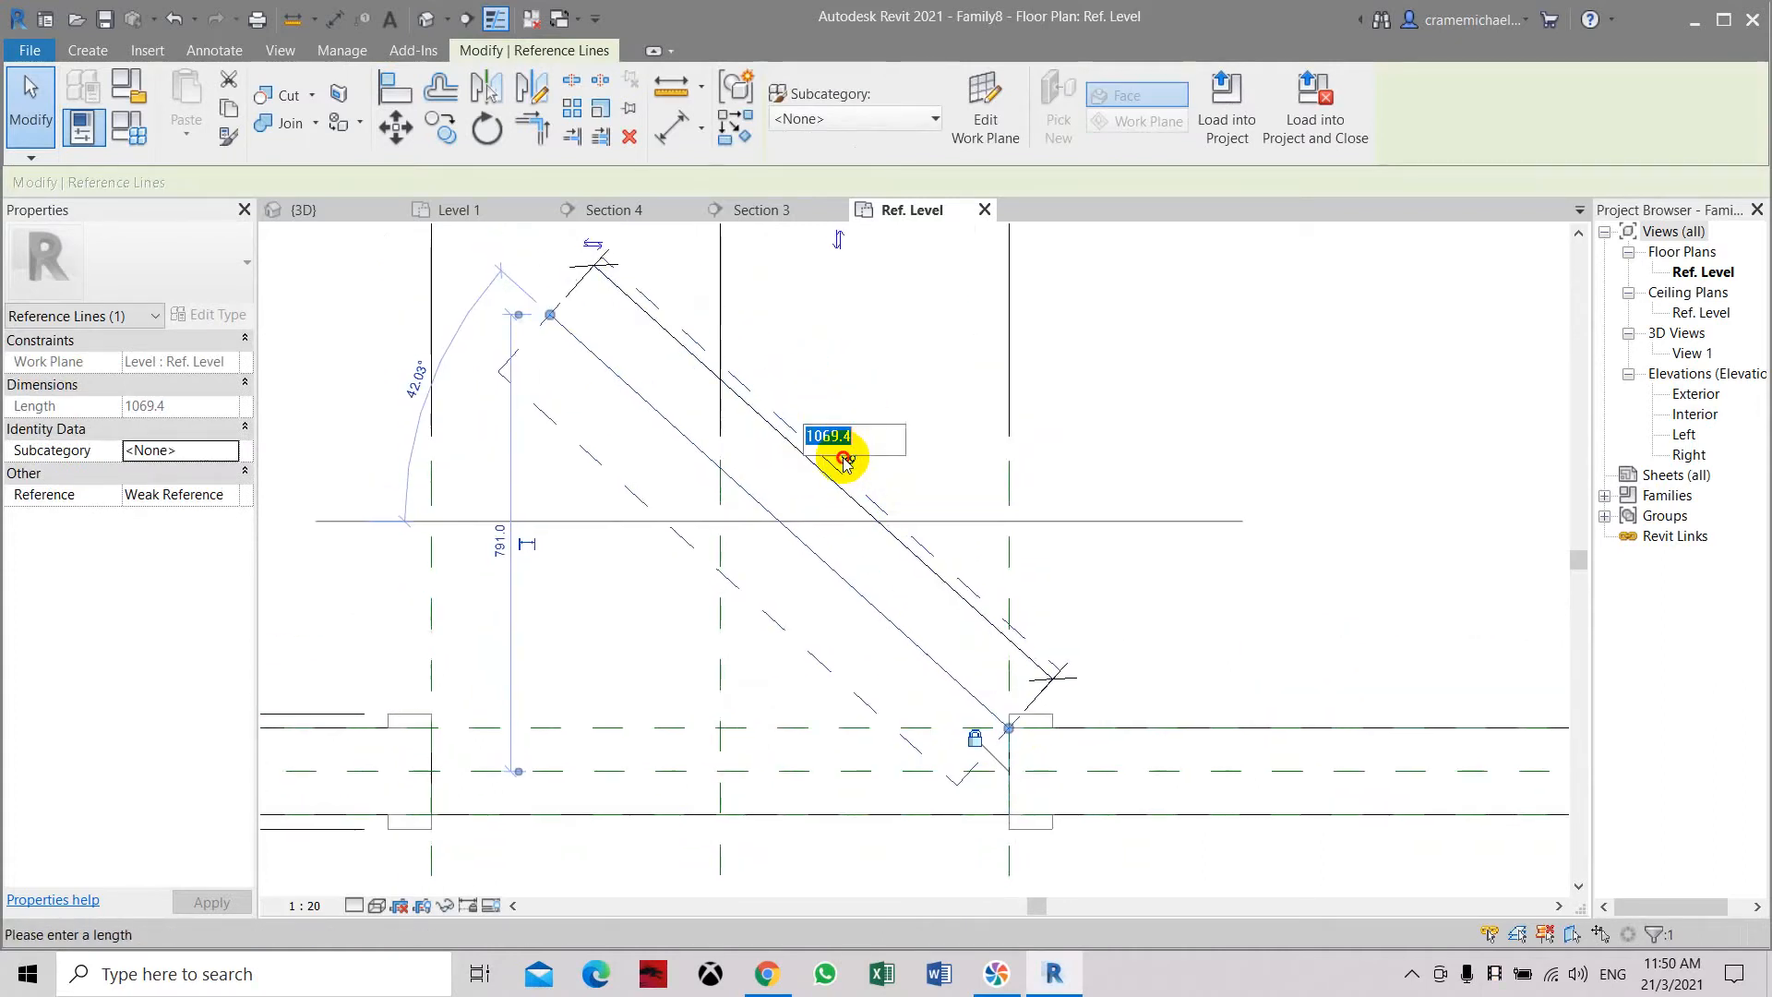
pyautogui.click(935, 115)
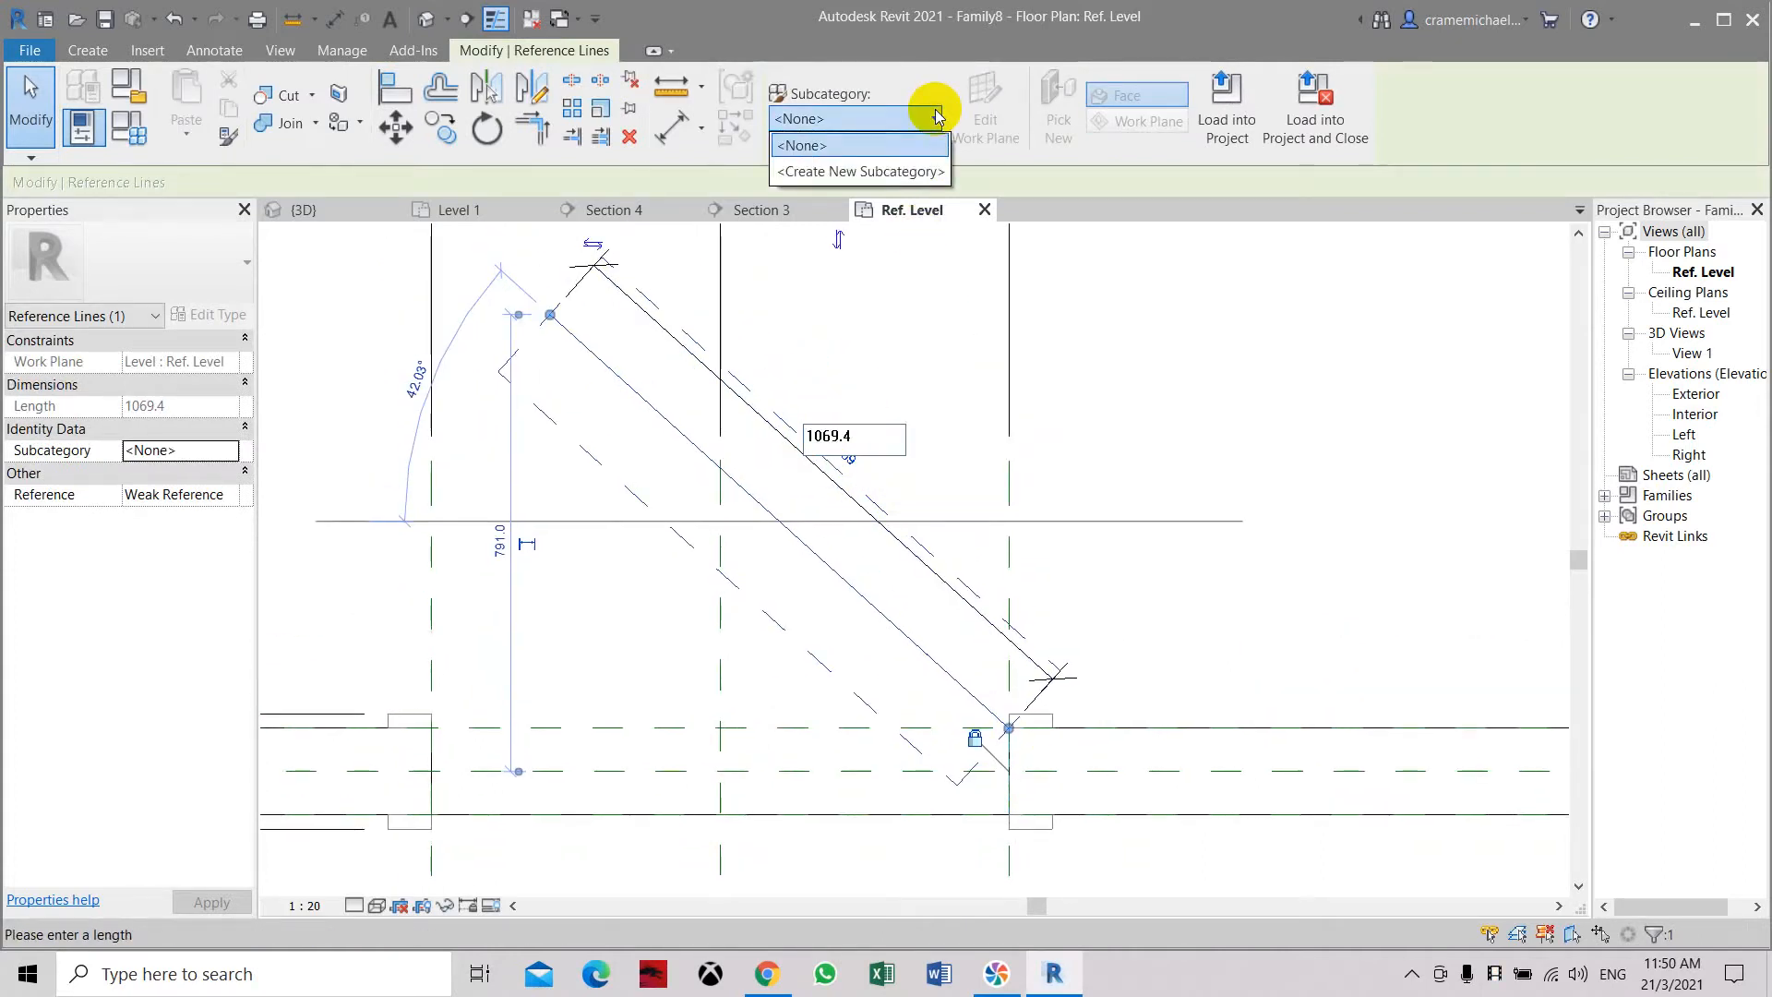
pyautogui.click(925, 150)
pyautogui.click(900, 443)
pyautogui.click(859, 508)
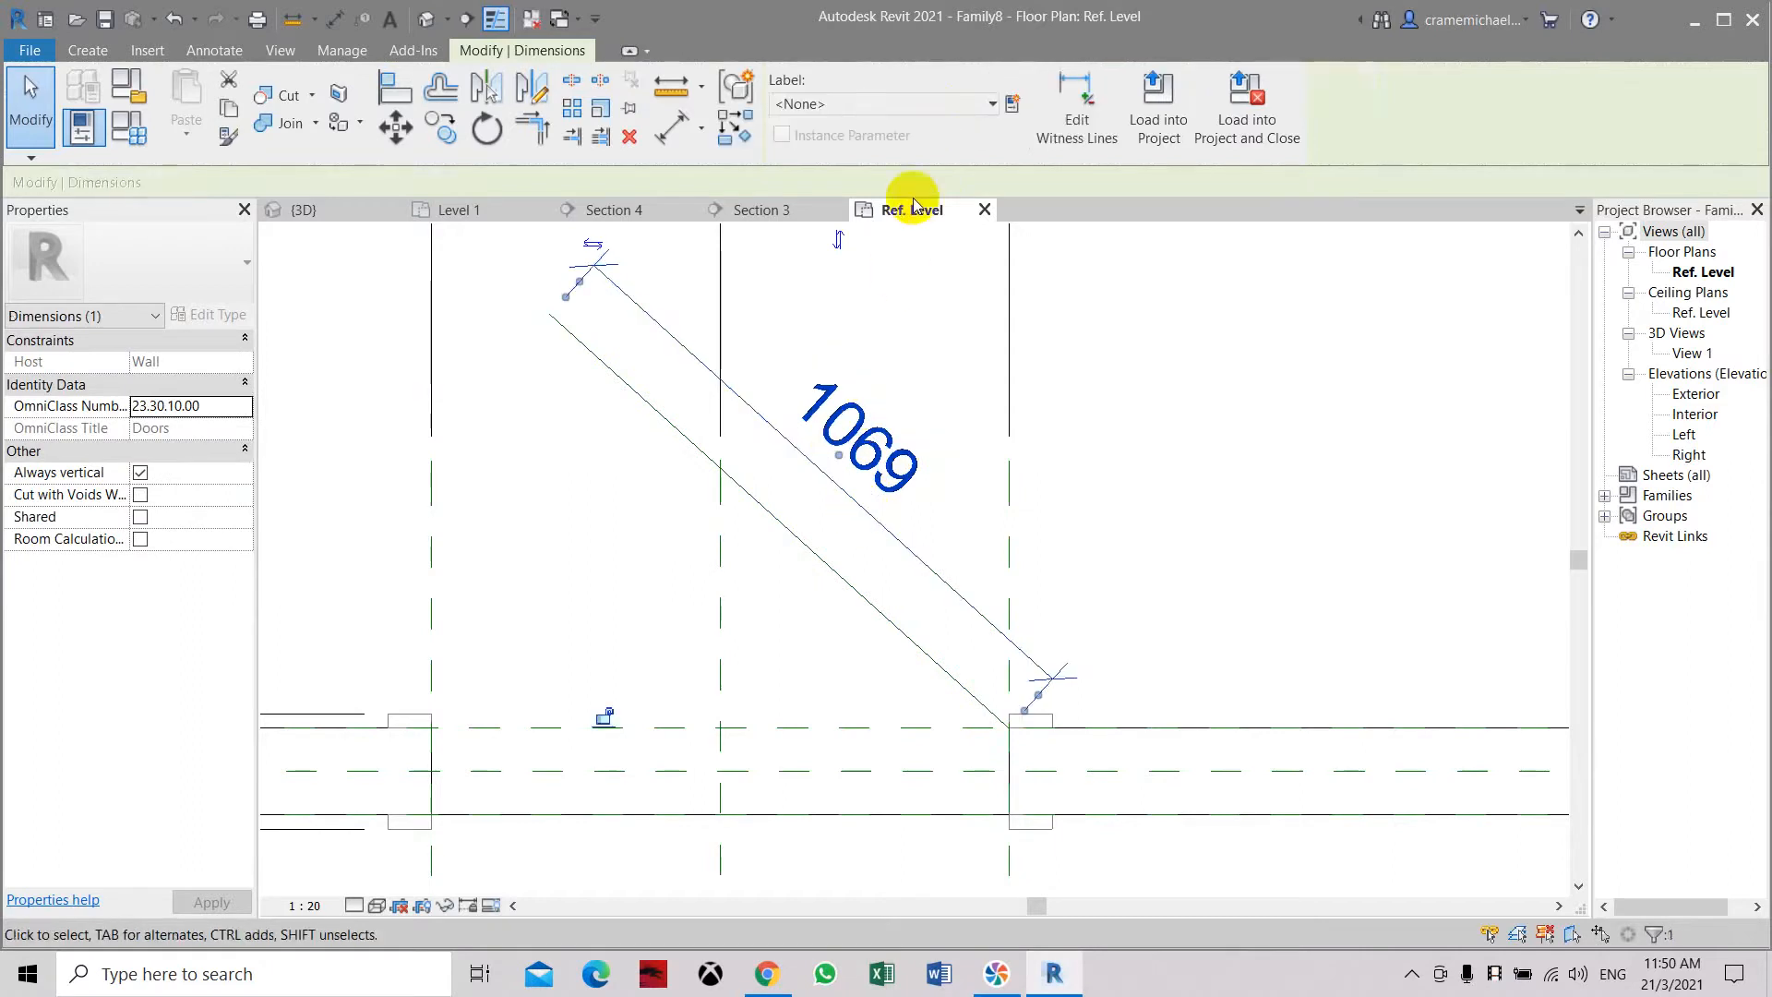
pyautogui.click(980, 112)
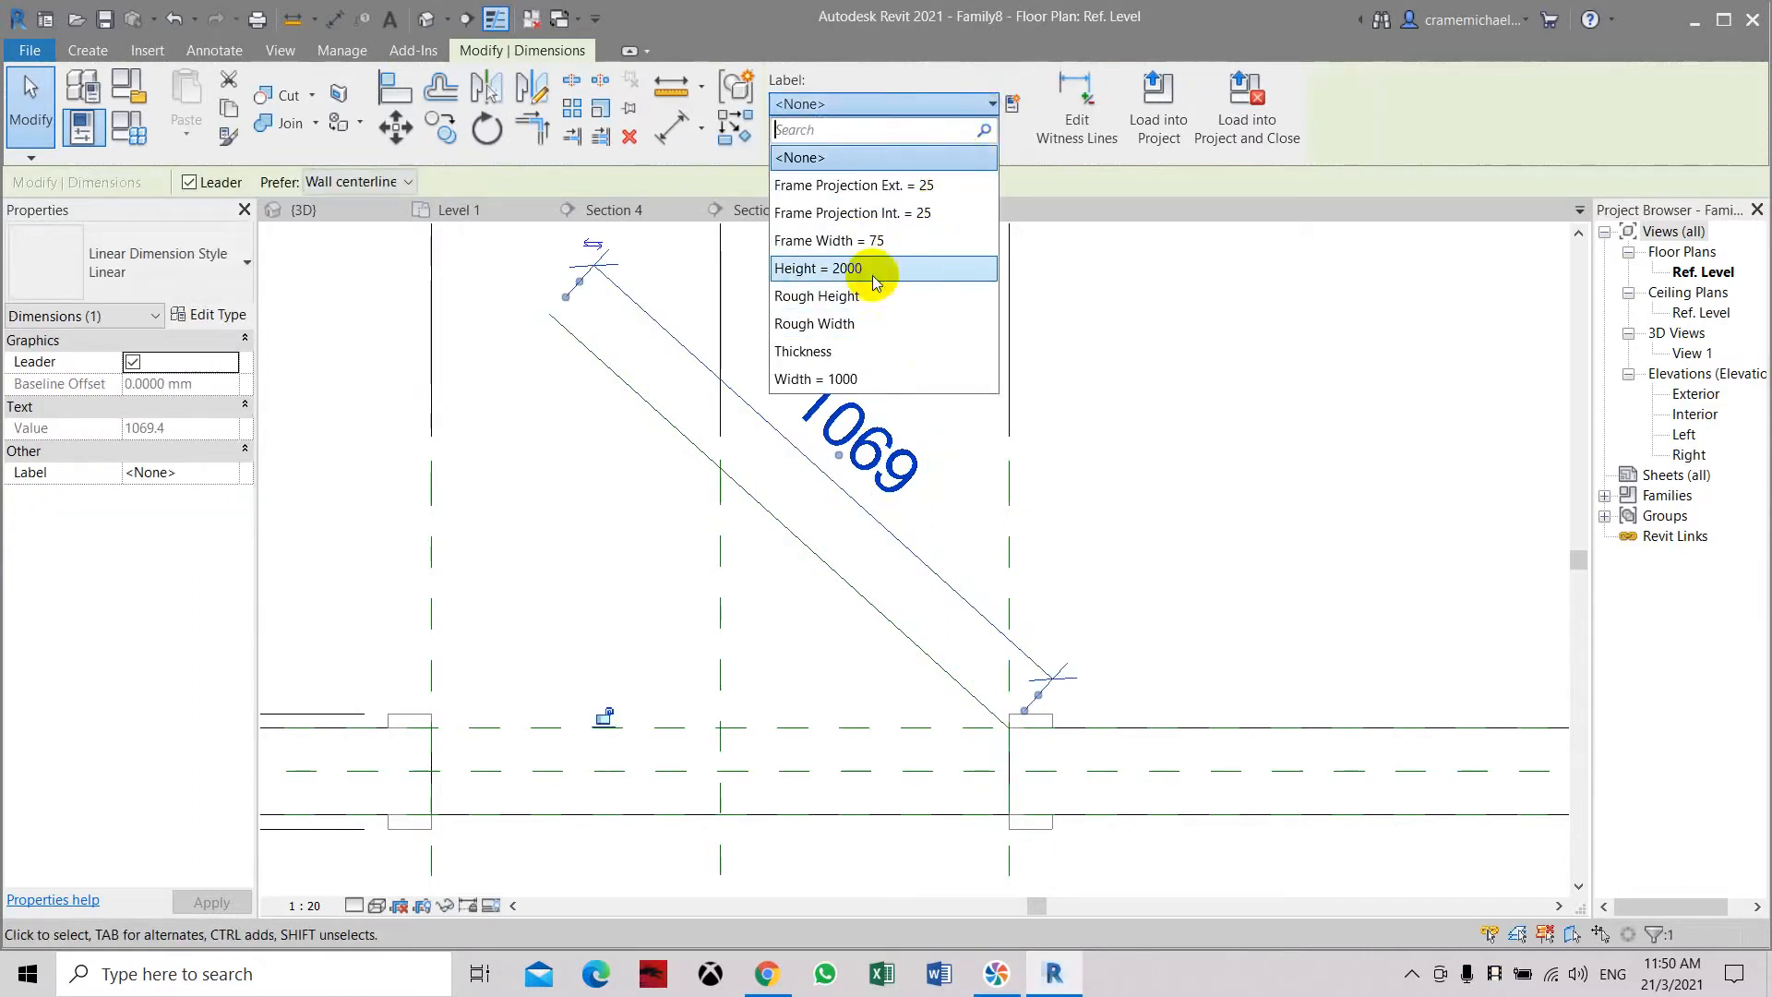
pyautogui.click(830, 380)
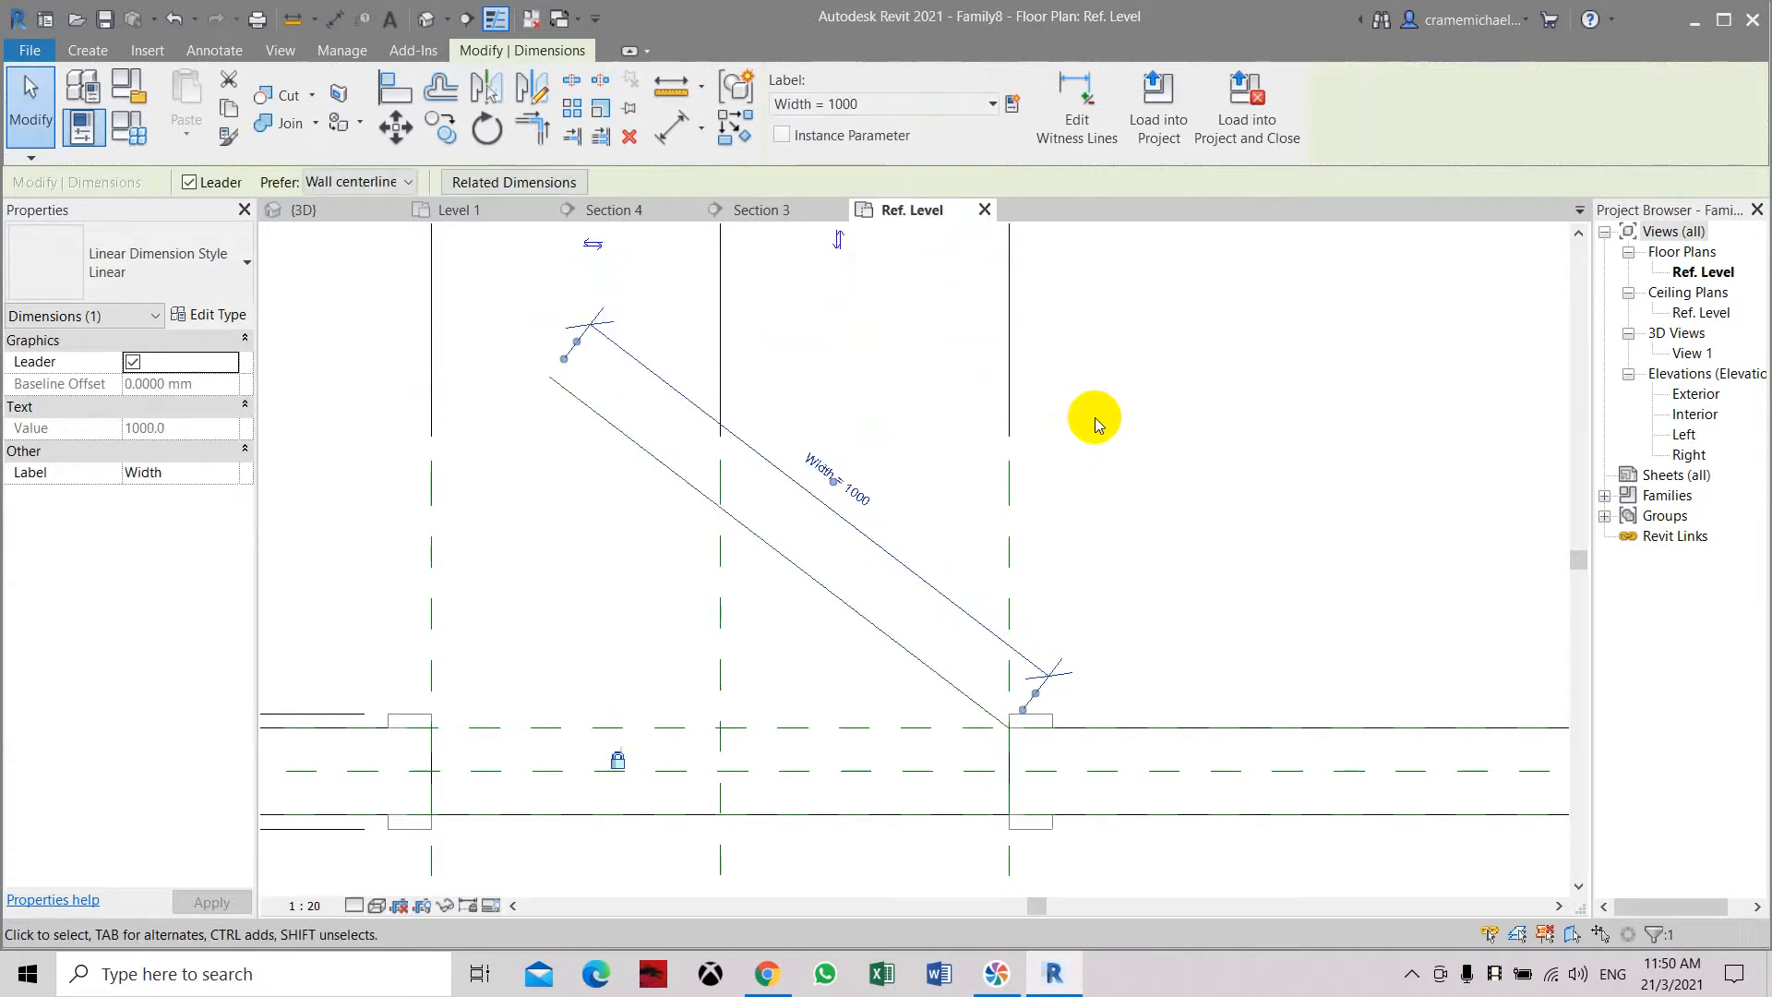
pyautogui.click(658, 662)
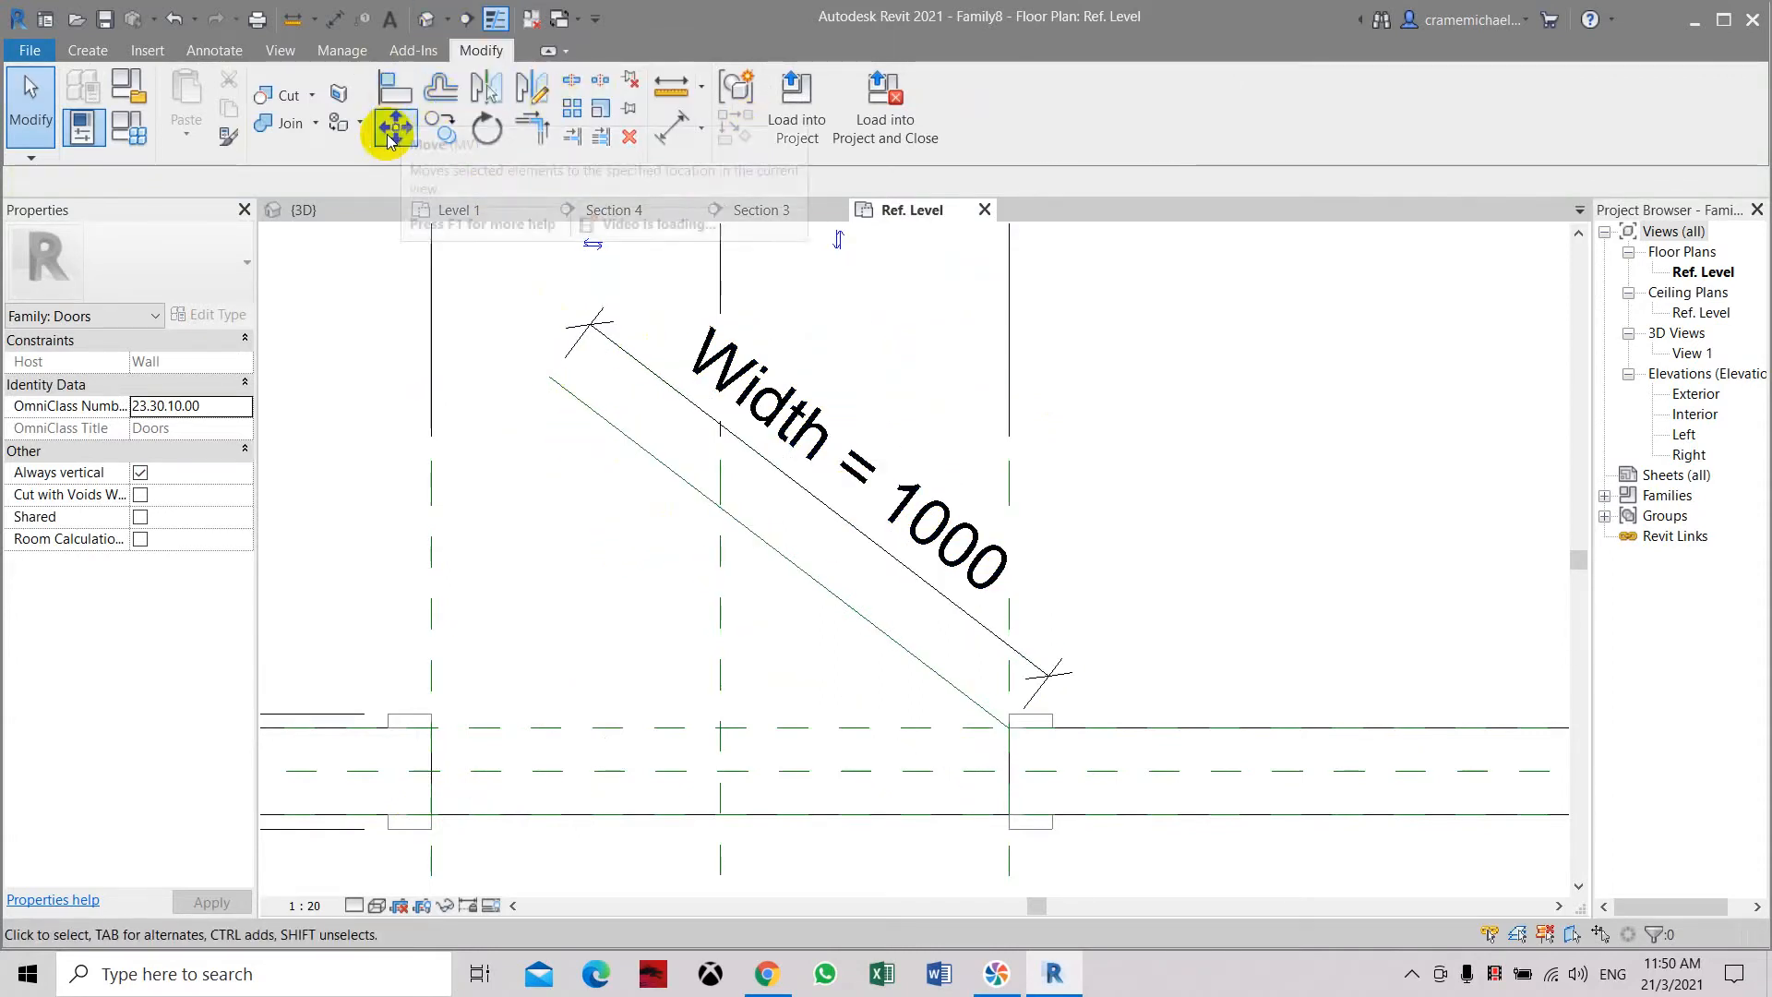
# Place an angular dimension between the diagonal reference line and the exterior wall face across the door opening
pyautogui.click(703, 132)
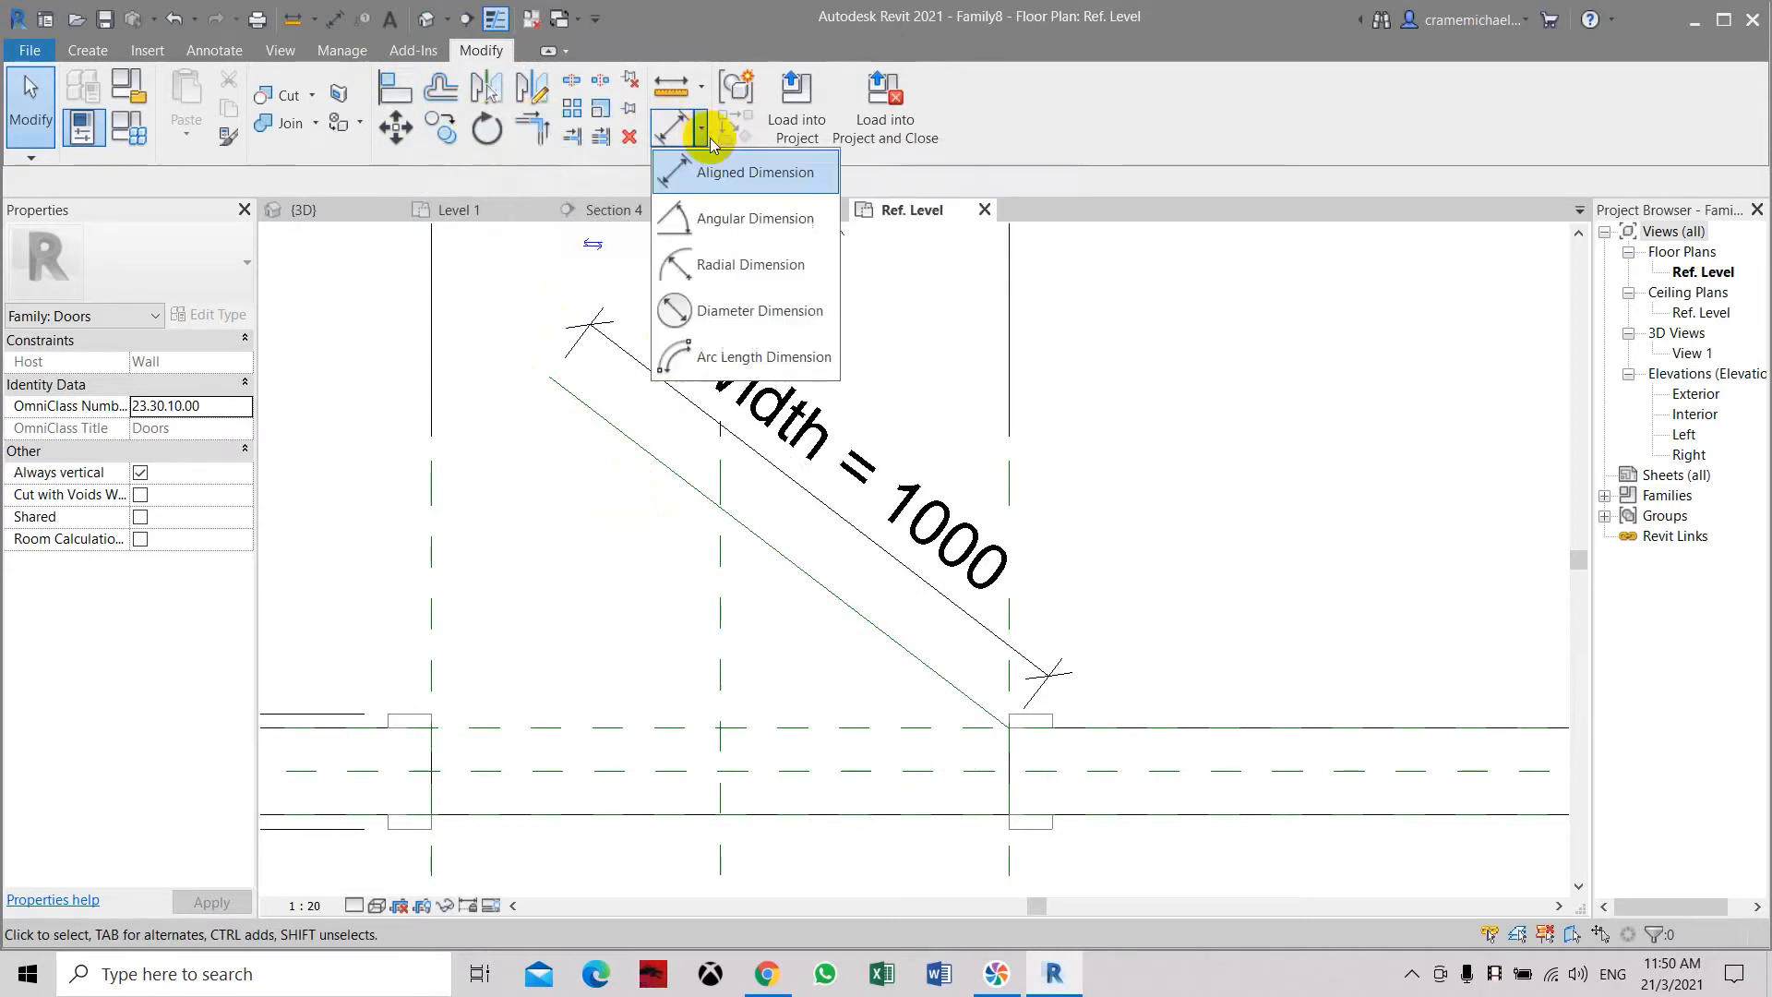
pyautogui.click(749, 221)
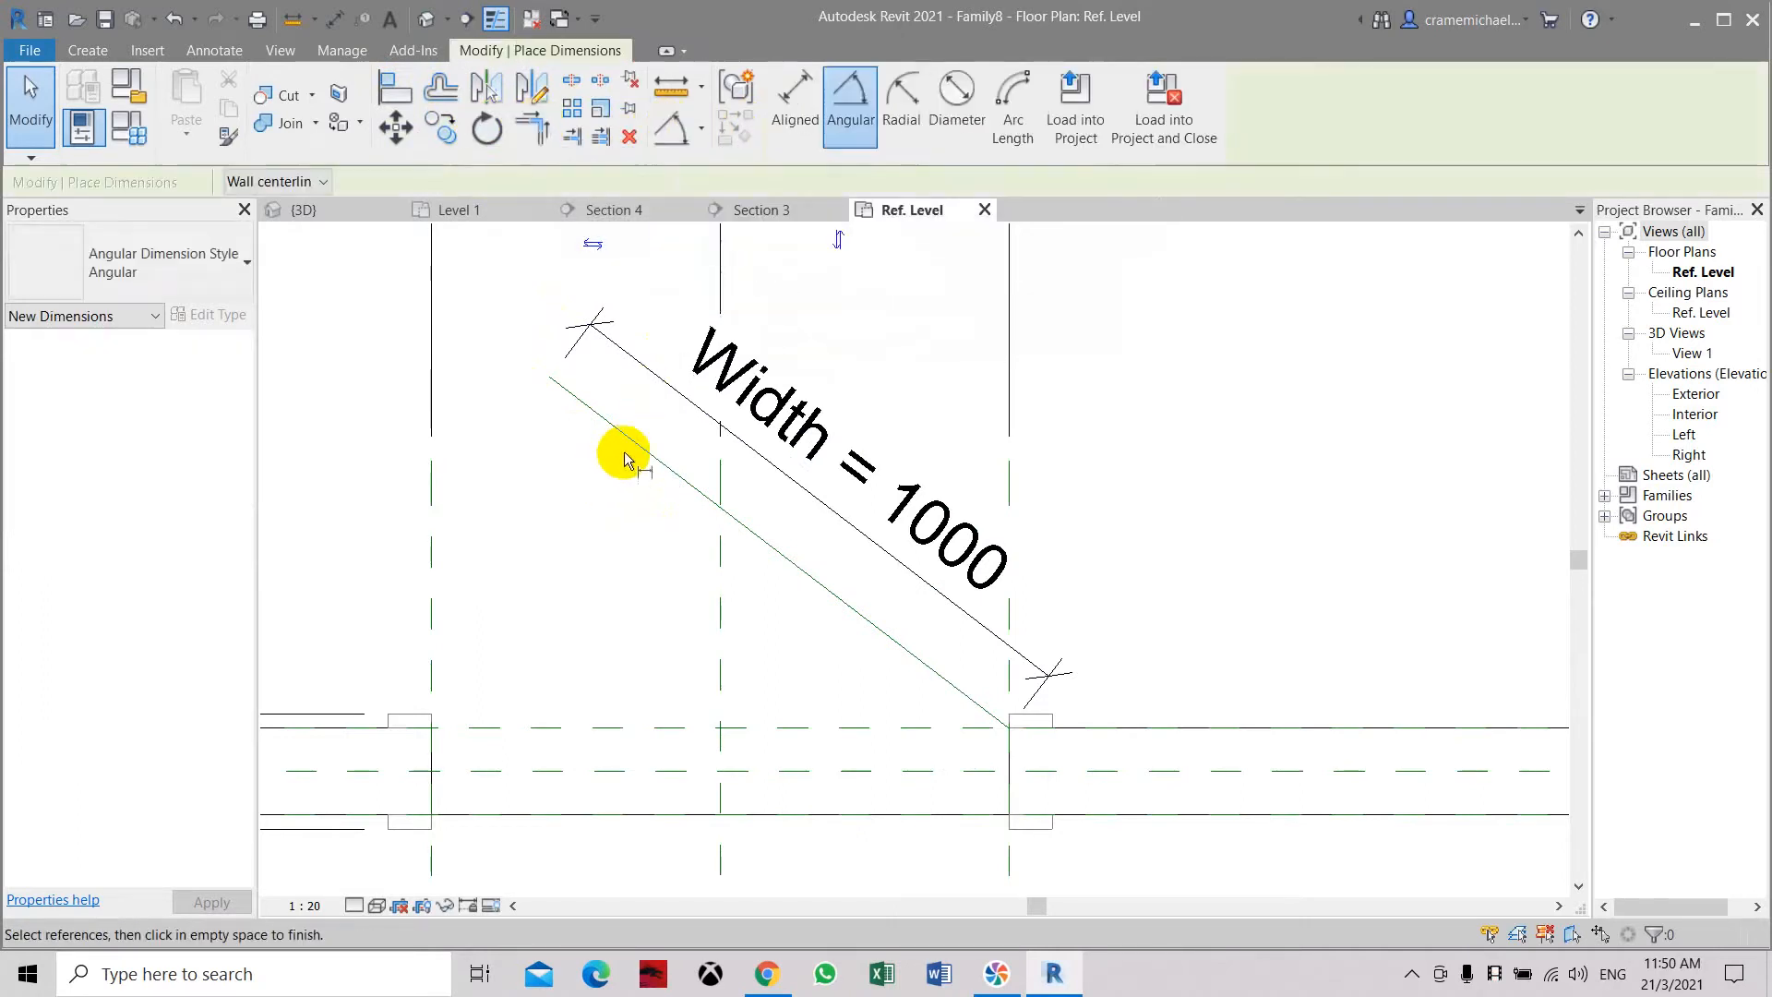
pyautogui.click(513, 727)
pyautogui.click(563, 620)
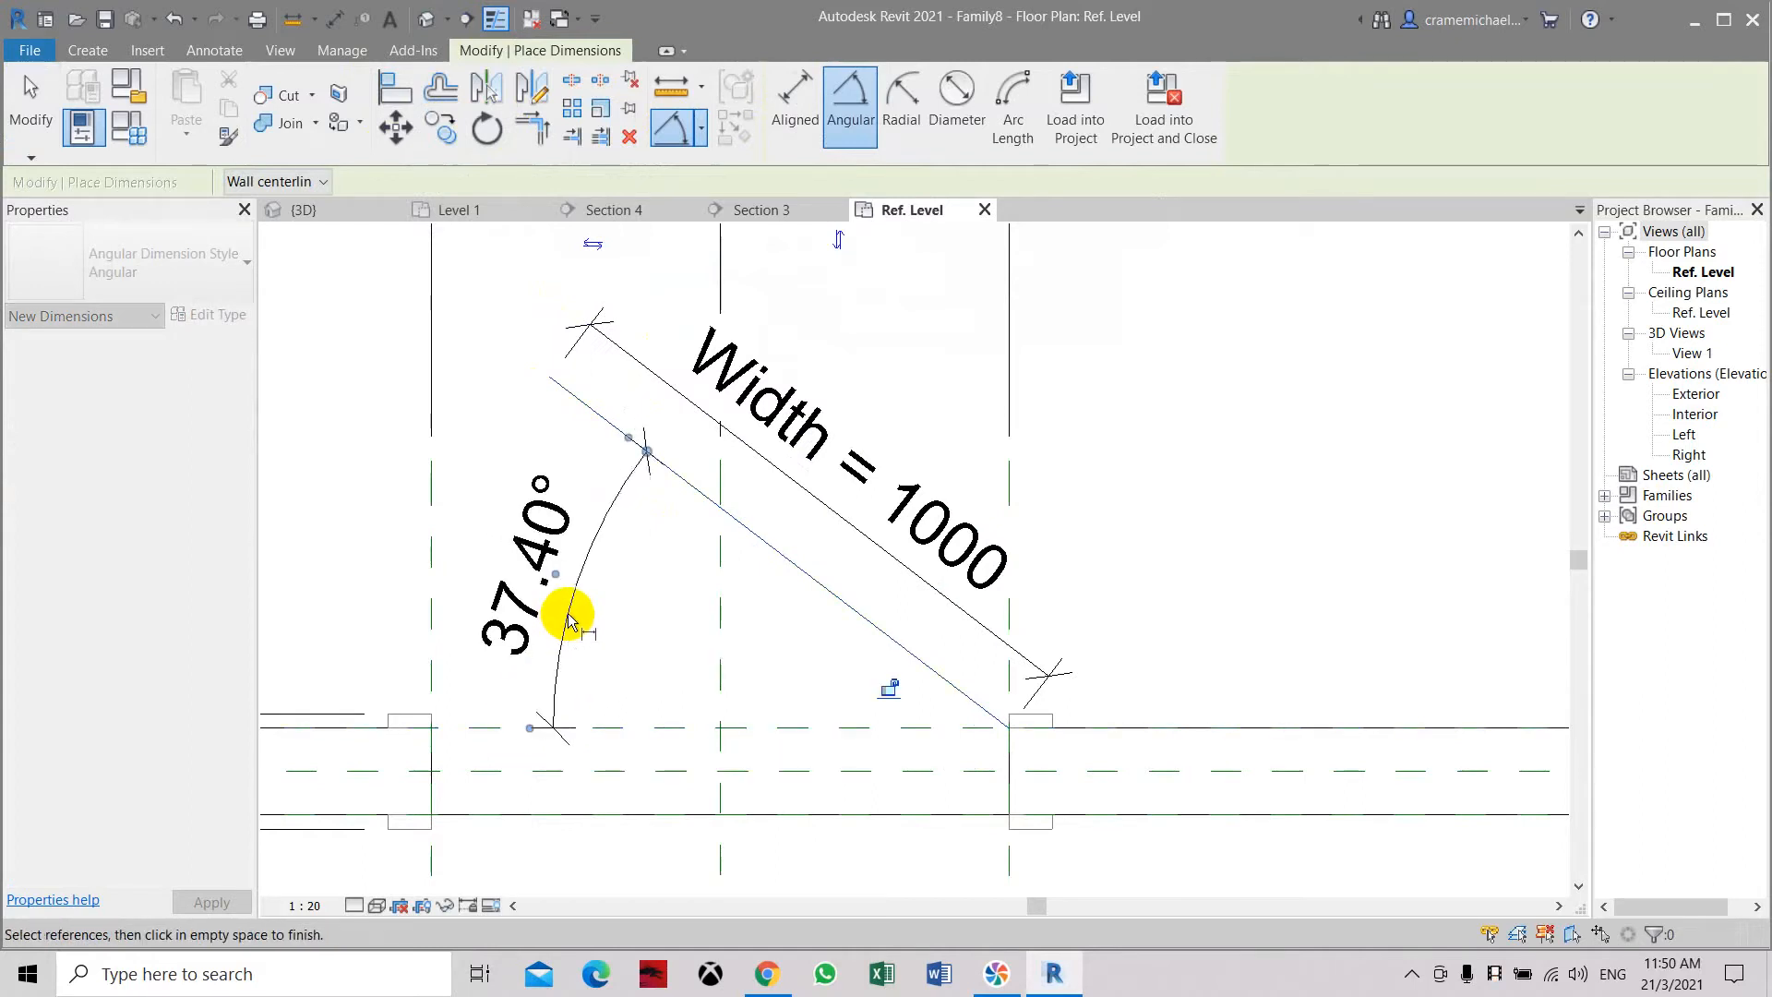
pyautogui.press('Escape')
pyautogui.press('Escape')
# Label the angular dimension with a new instance family parameter named Door Opening Angle, grouped under Graphics
pyautogui.click(577, 551)
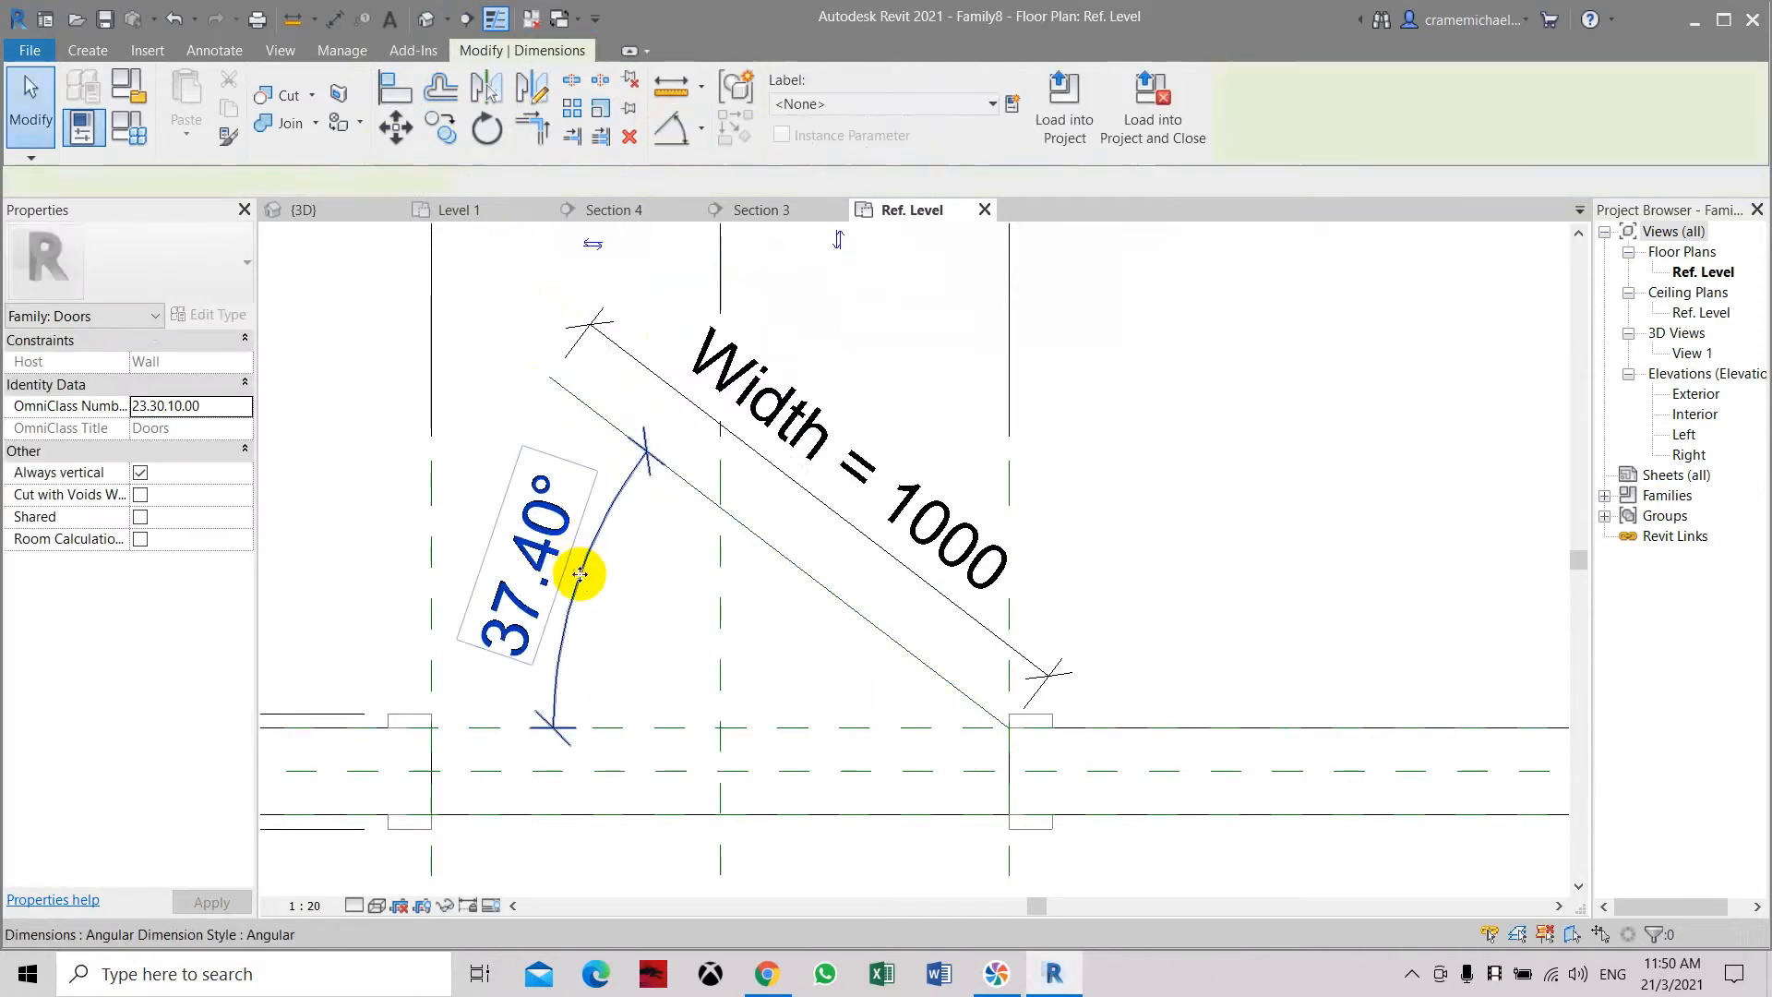
pyautogui.click(1014, 104)
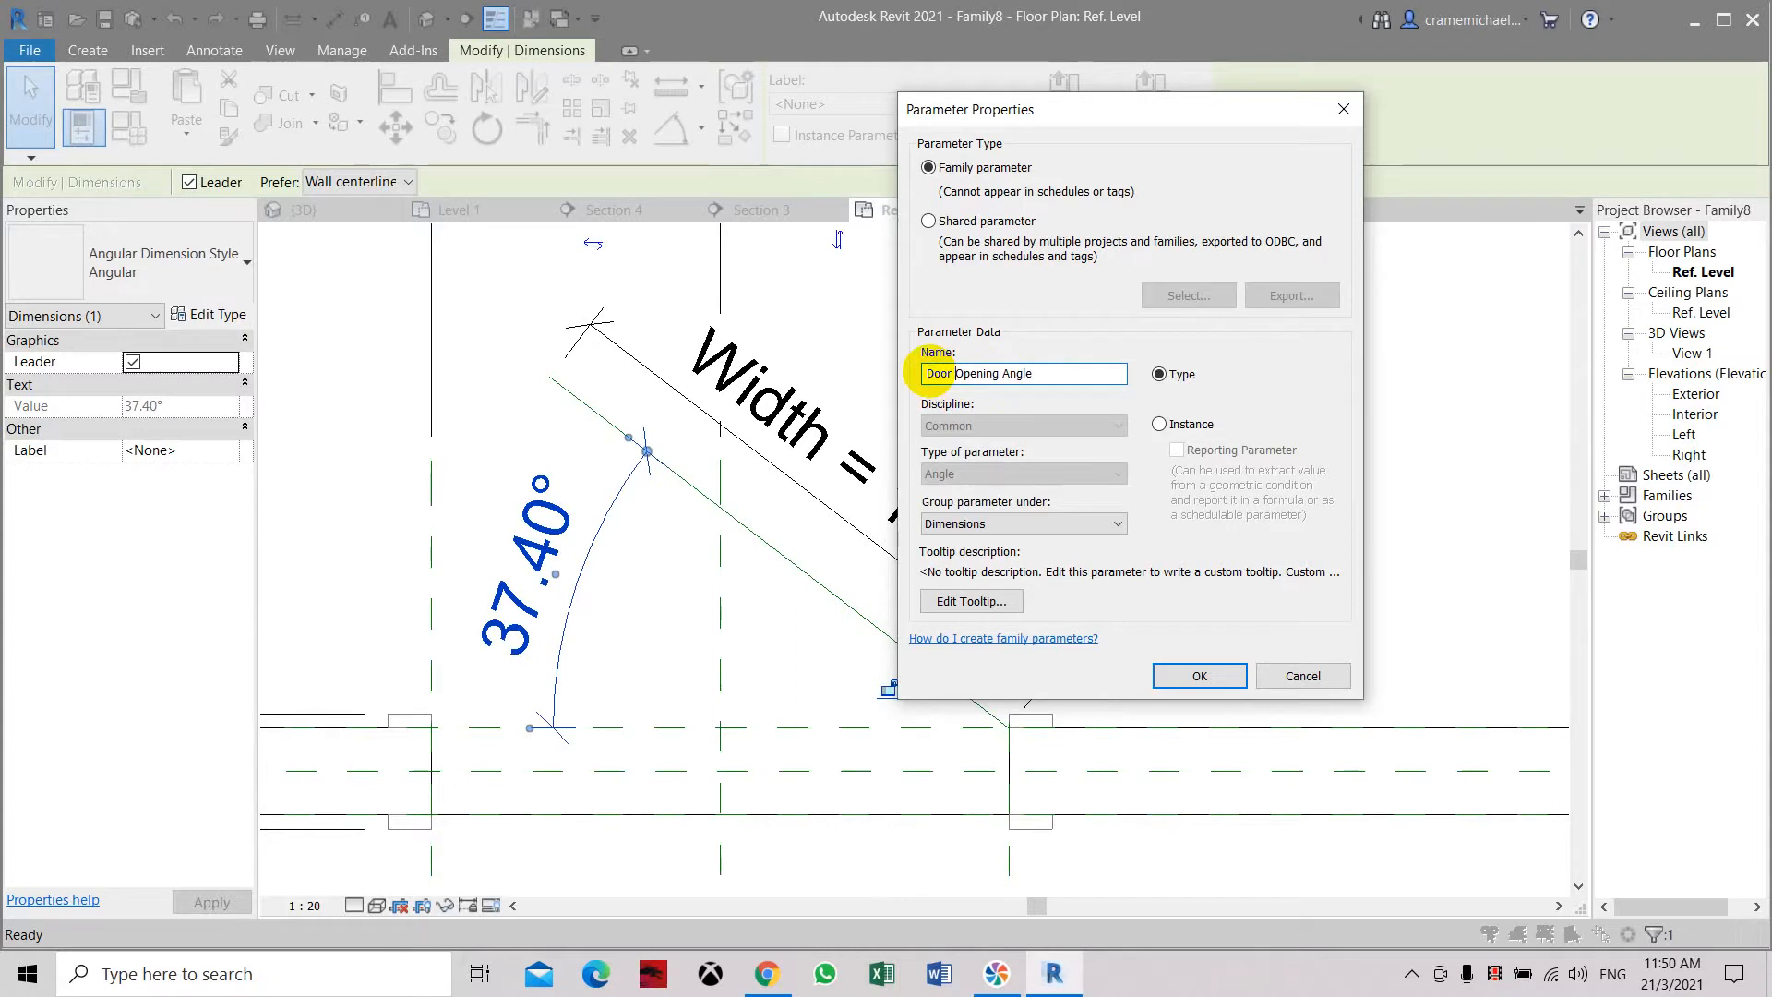
pyautogui.click(1160, 424)
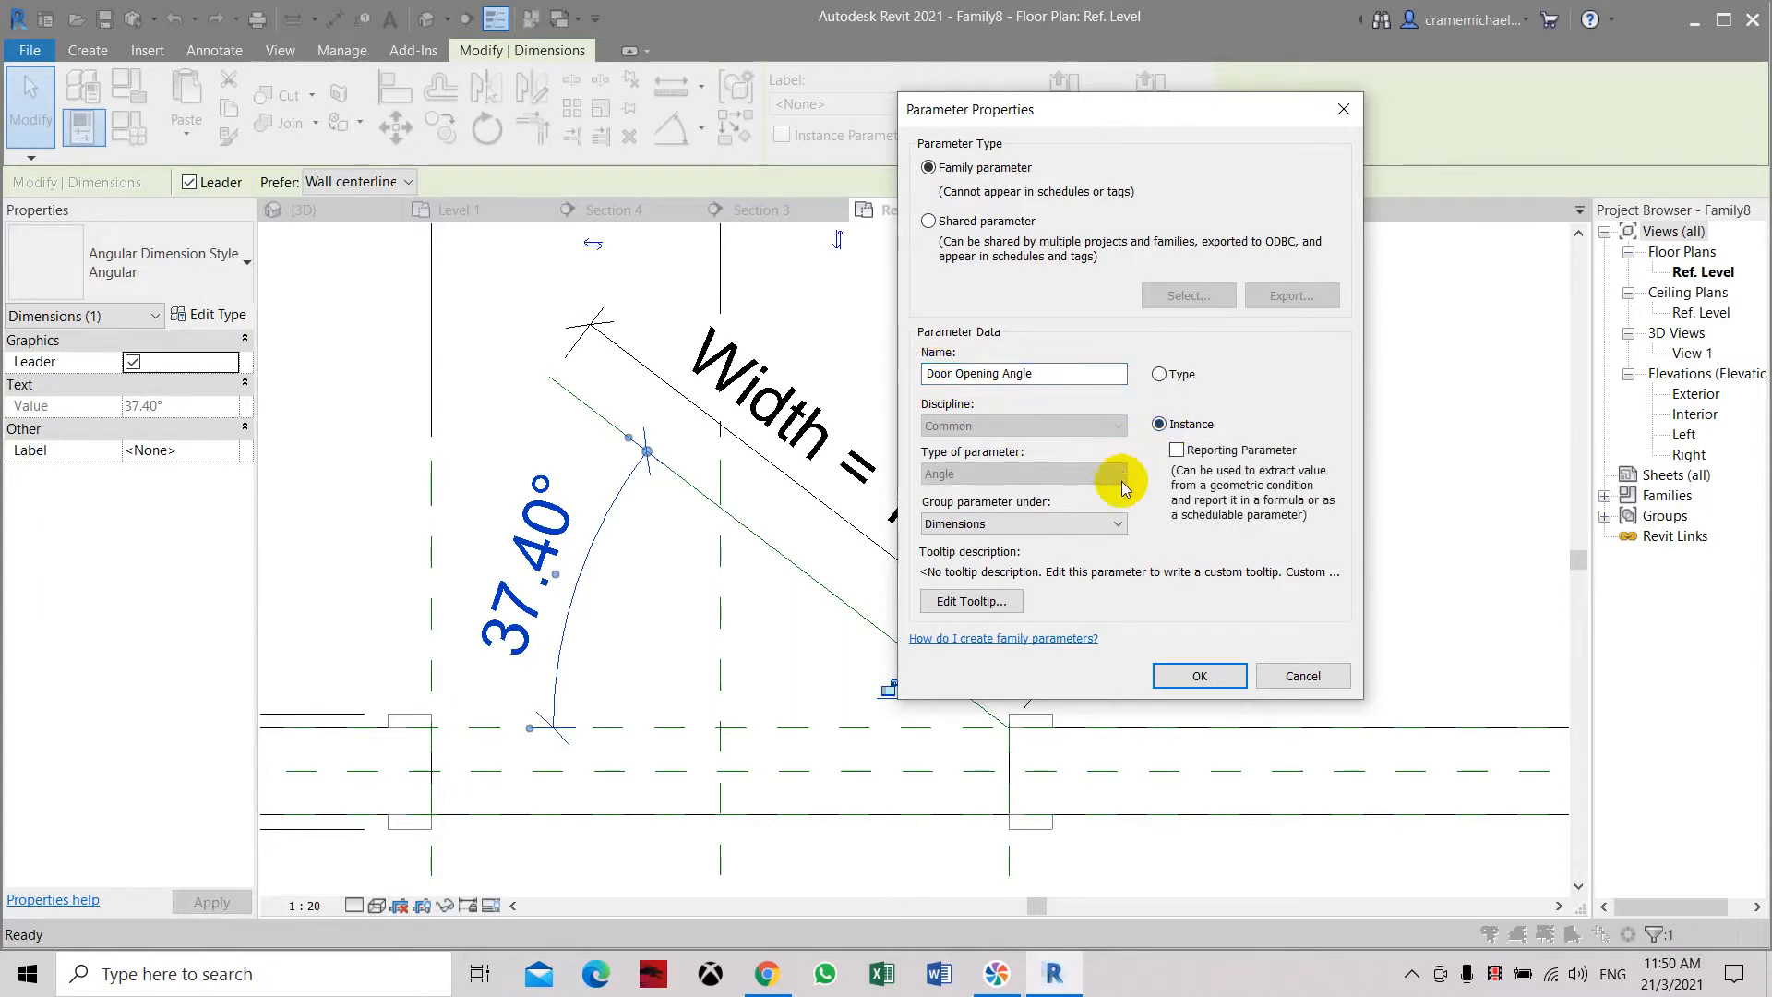
pyautogui.click(1118, 523)
pyautogui.click(1130, 705)
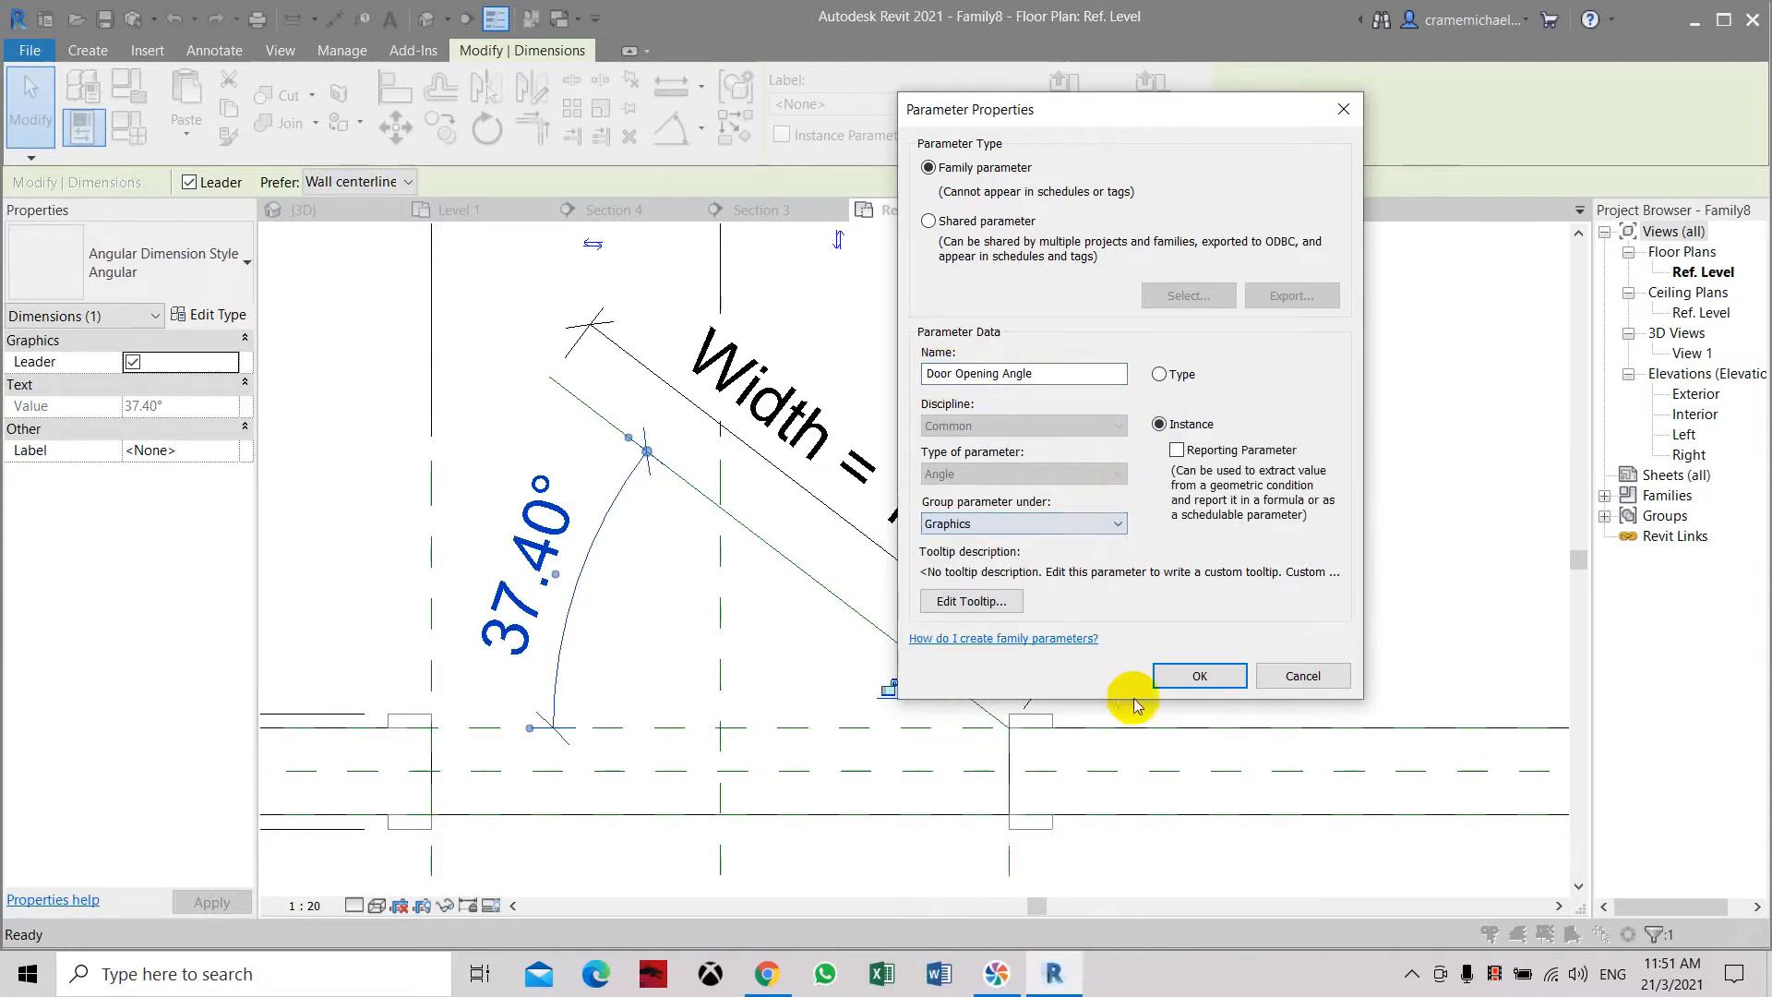
pyautogui.click(1192, 674)
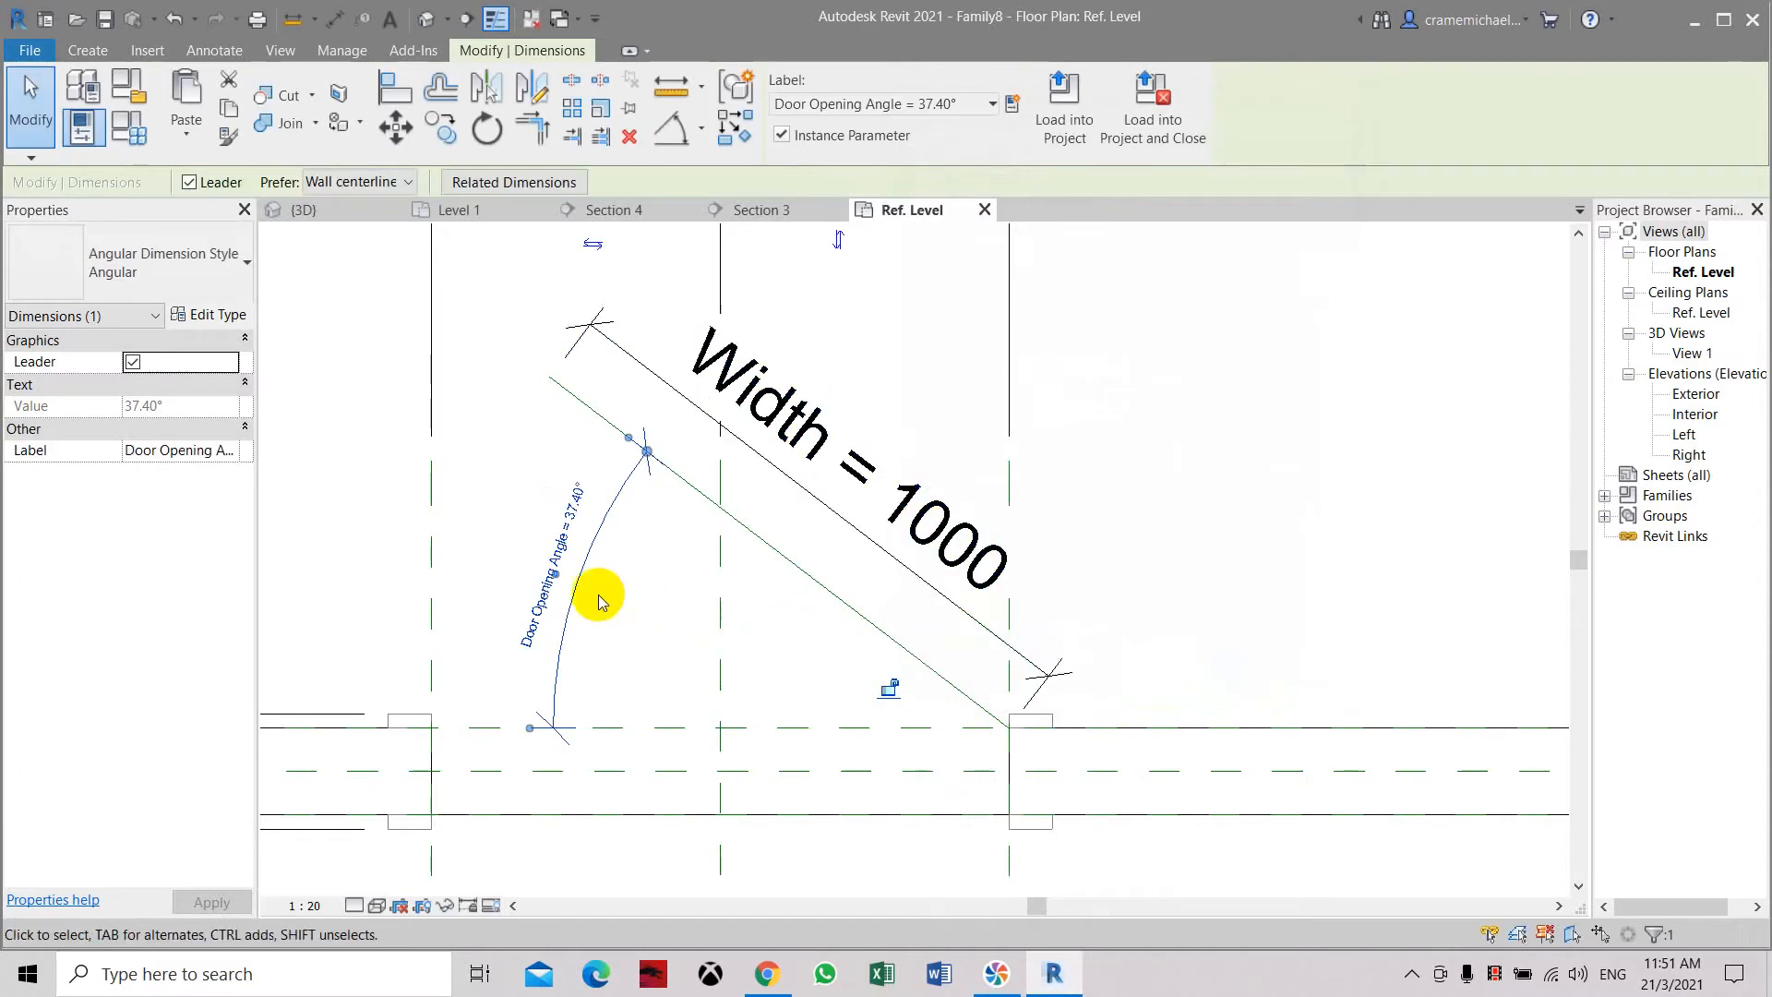
# Flex the reference line by setting its Door Opening Angle dimension to 45° and again to 90°
pyautogui.click(572, 524)
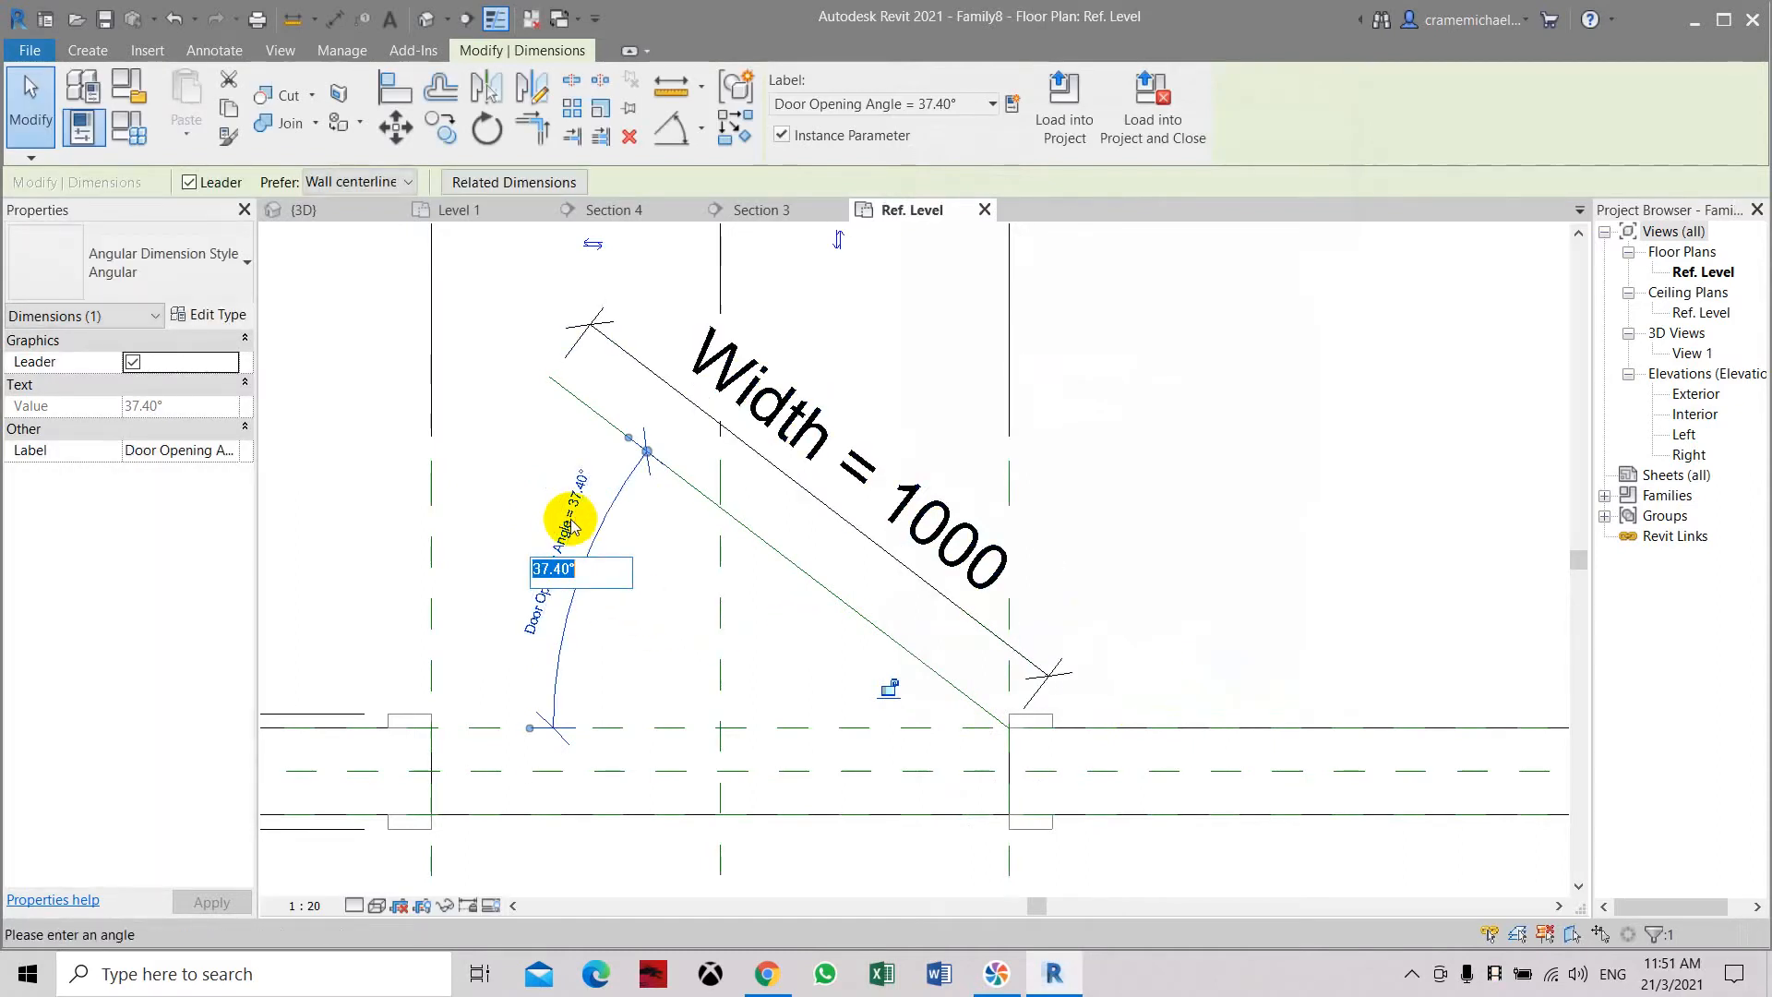
pyautogui.press('Return')
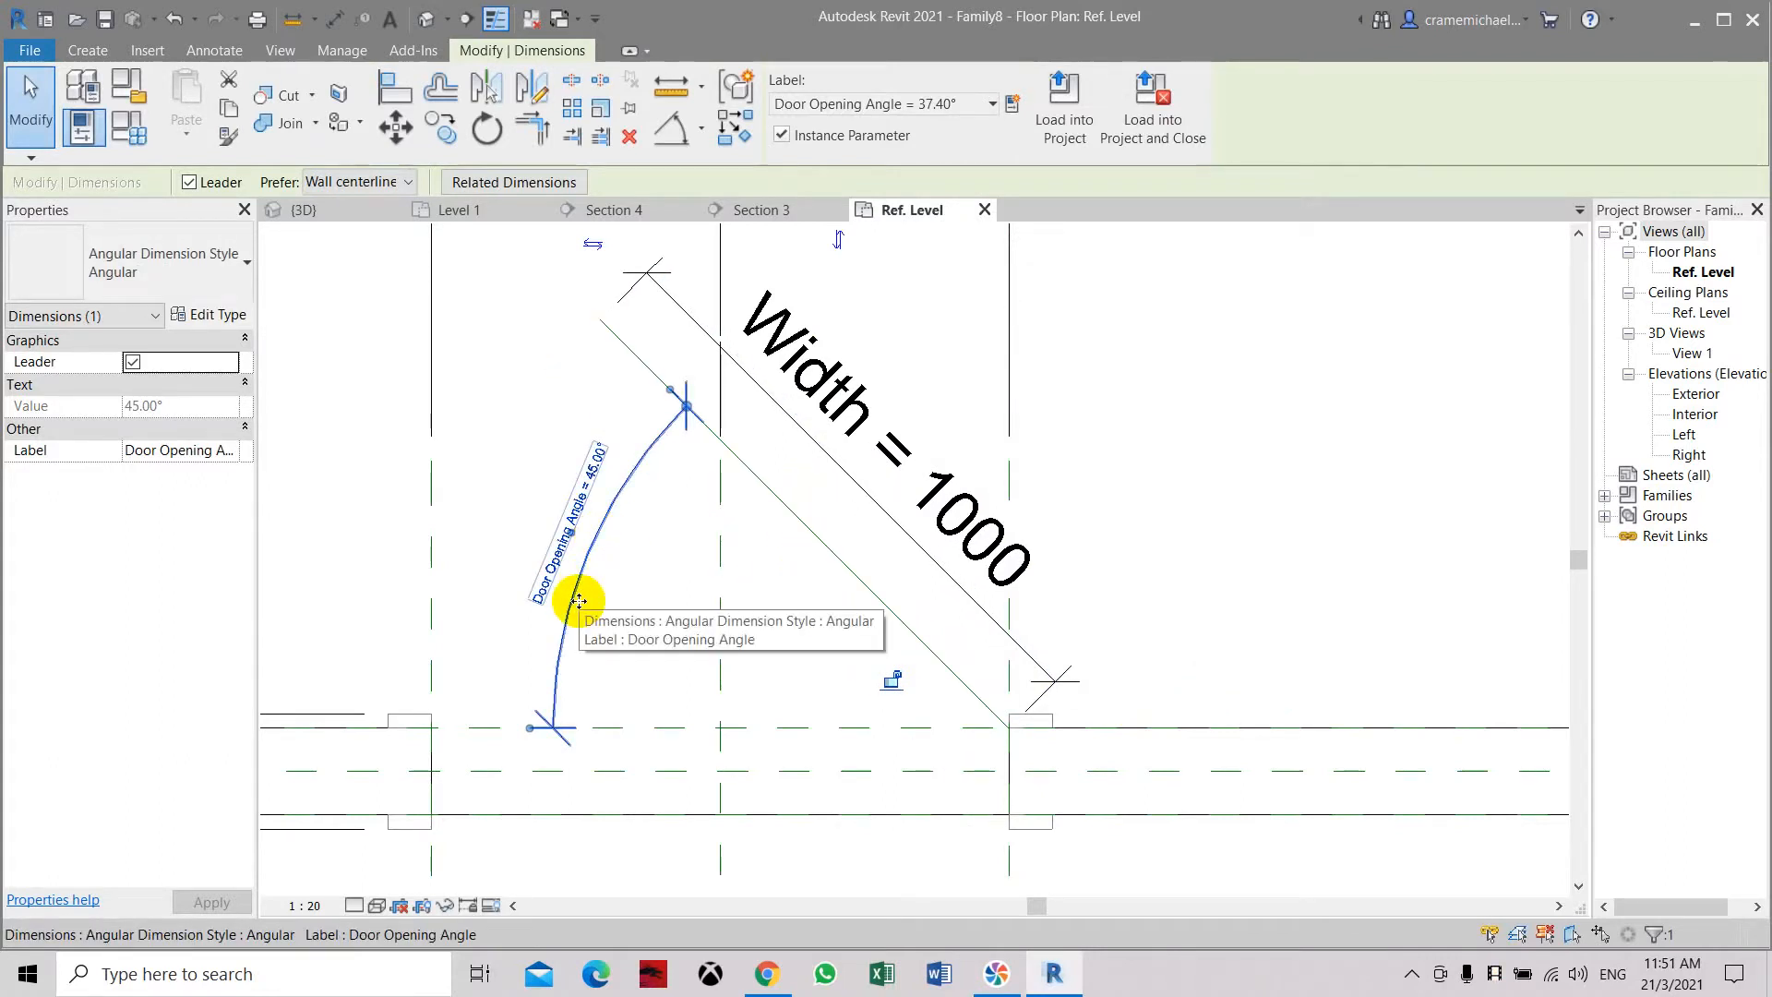
pyautogui.scroll(-2, 637, 542)
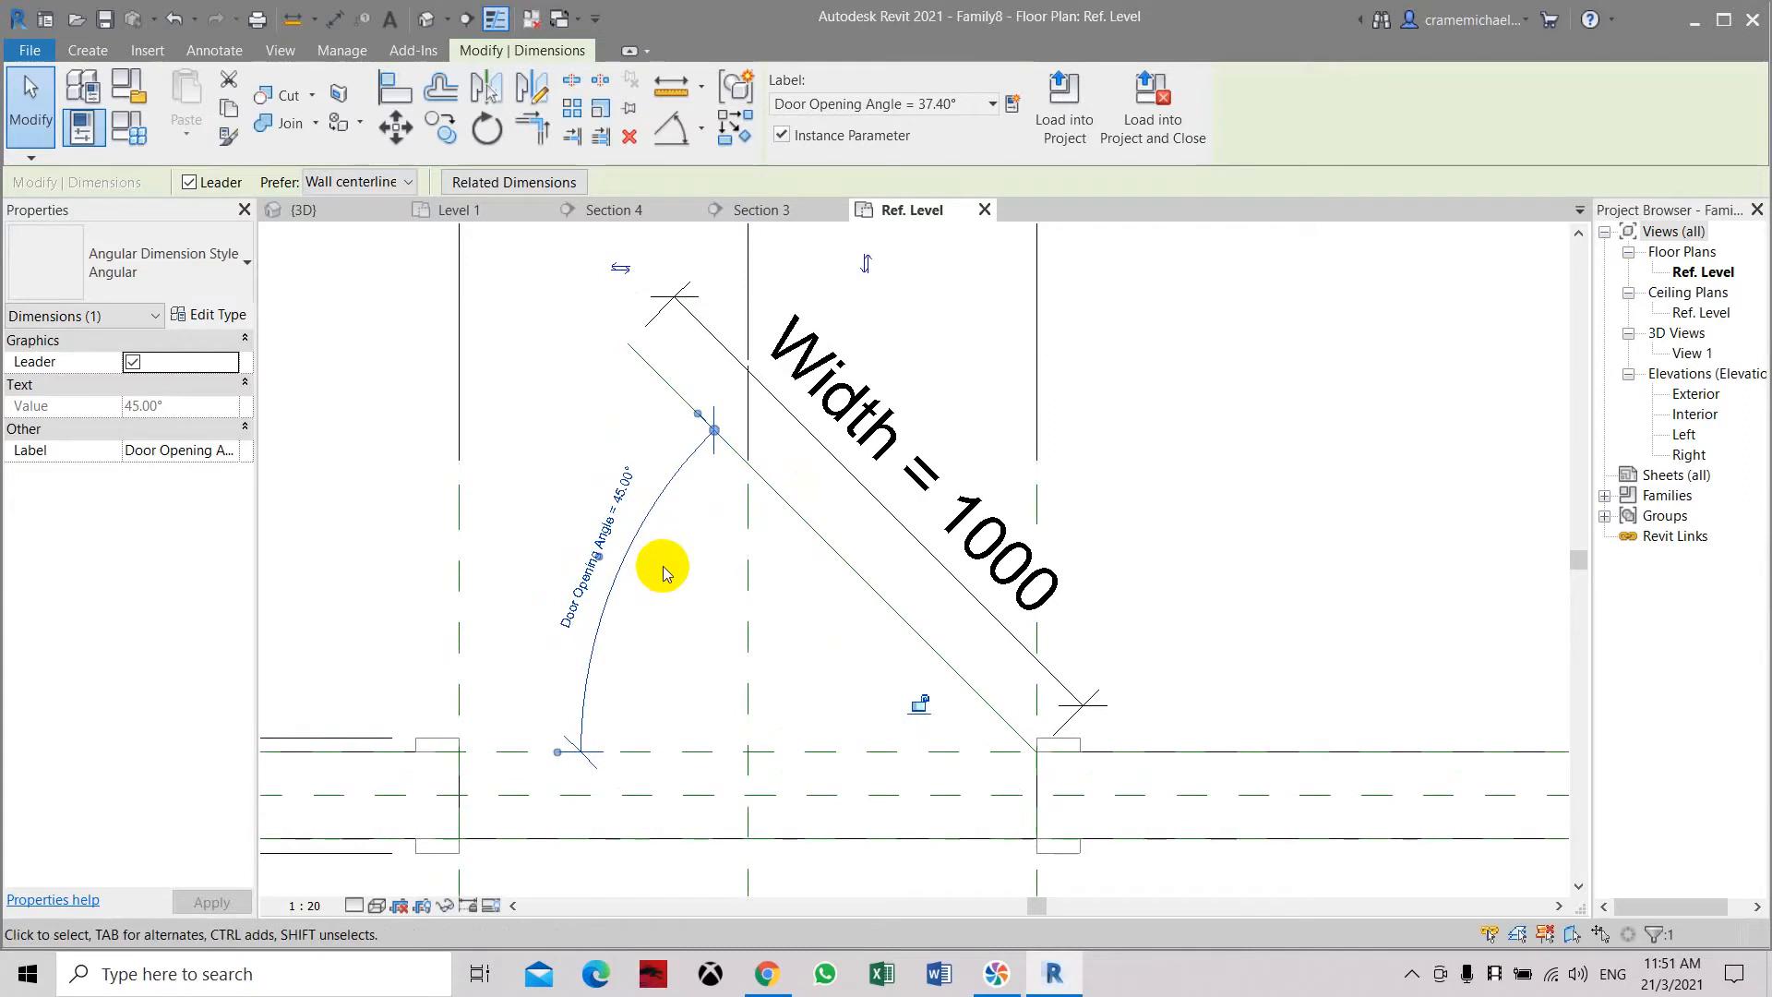
pyautogui.click(635, 530)
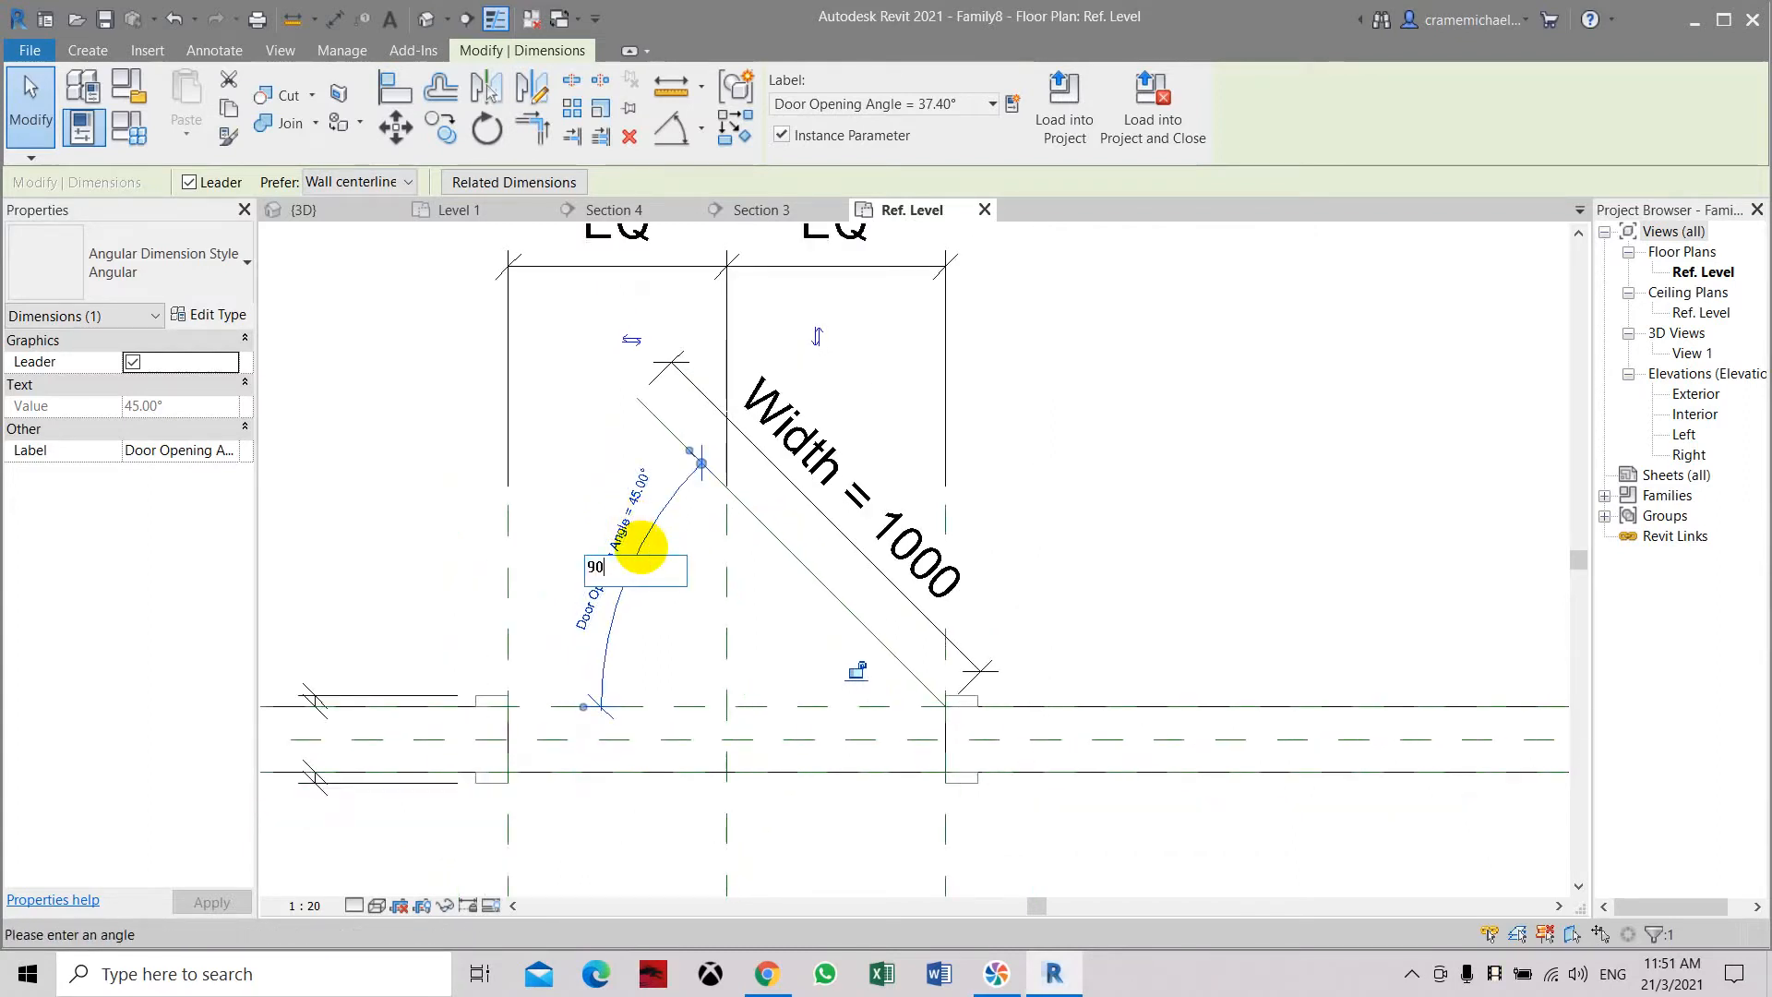
pyautogui.press('Return')
pyautogui.click(768, 539)
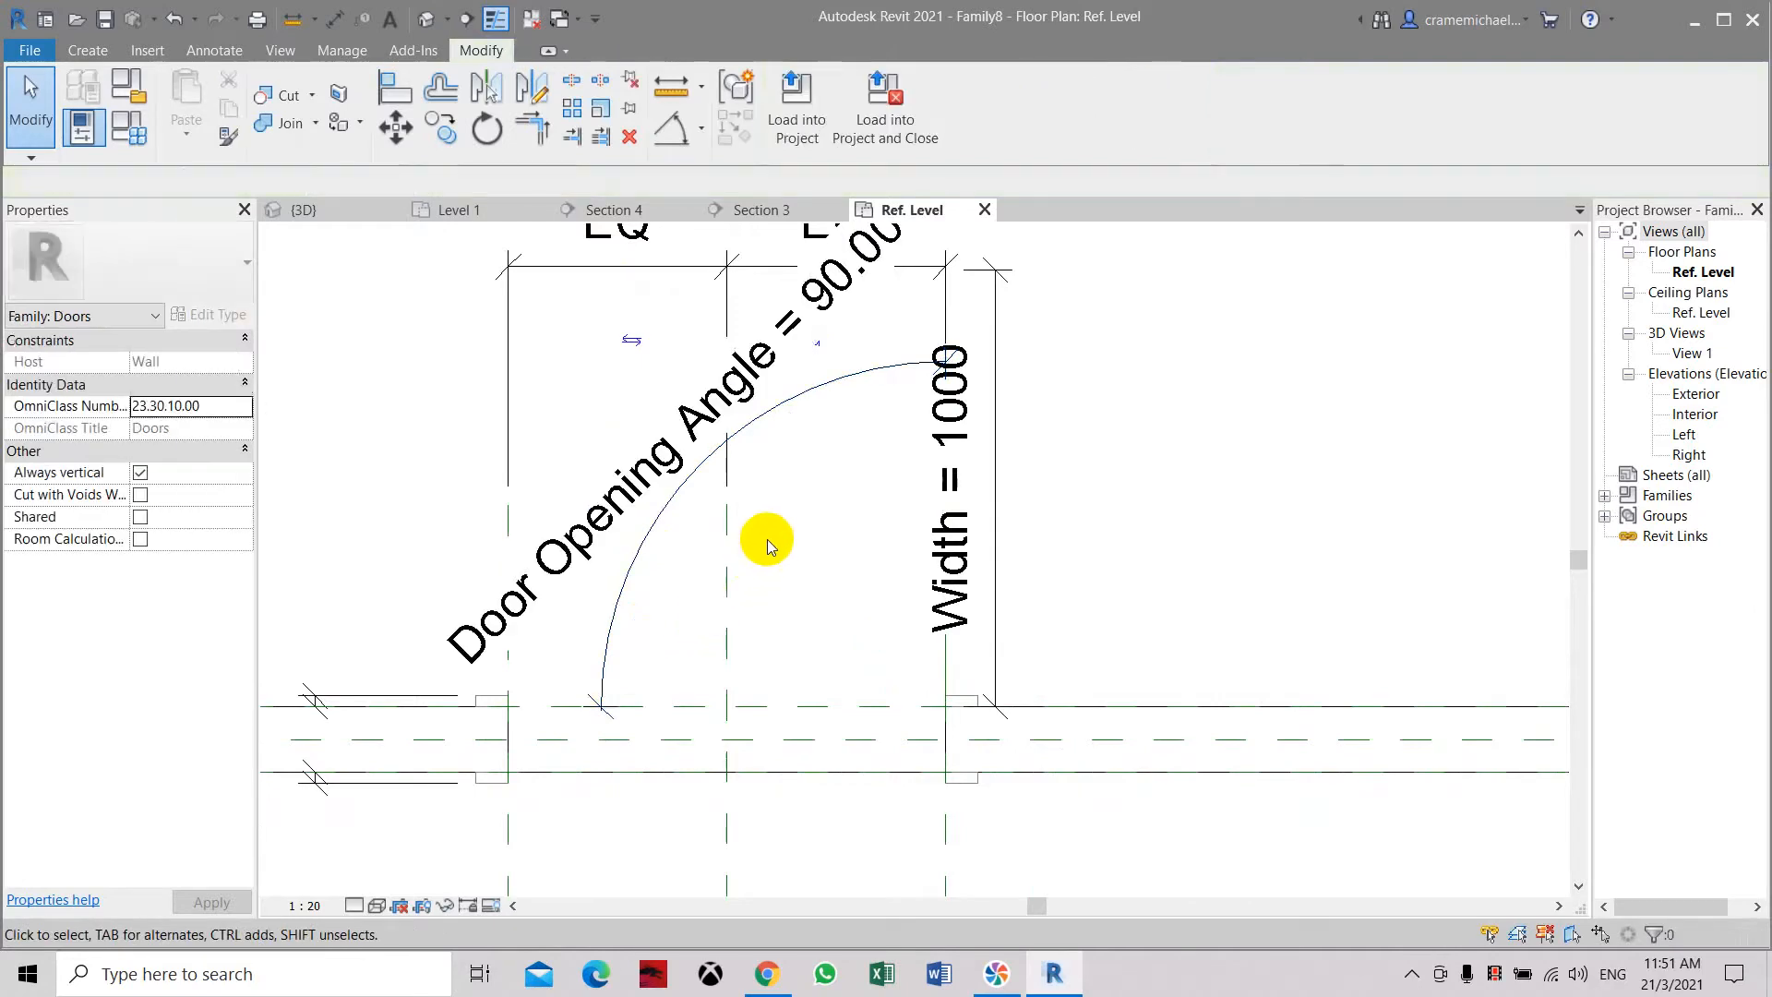
# Open the default 3D view and set its view scale to 1:1
pyautogui.click(427, 19)
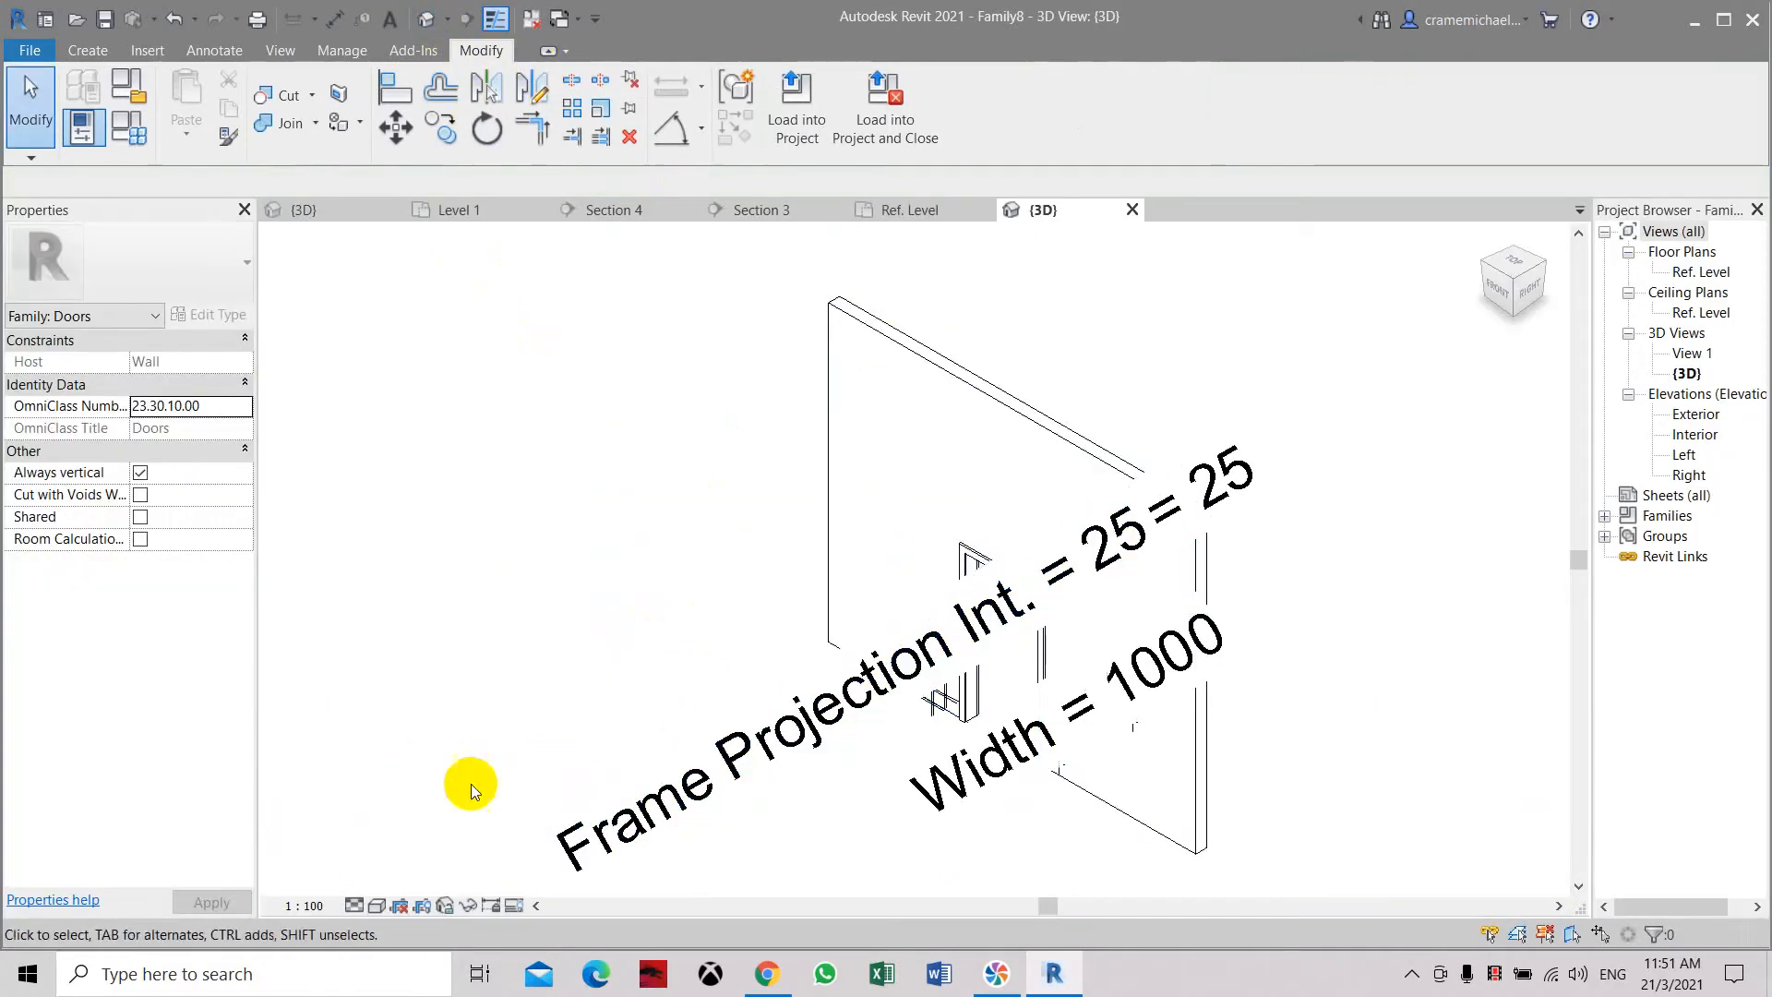
pyautogui.click(293, 908)
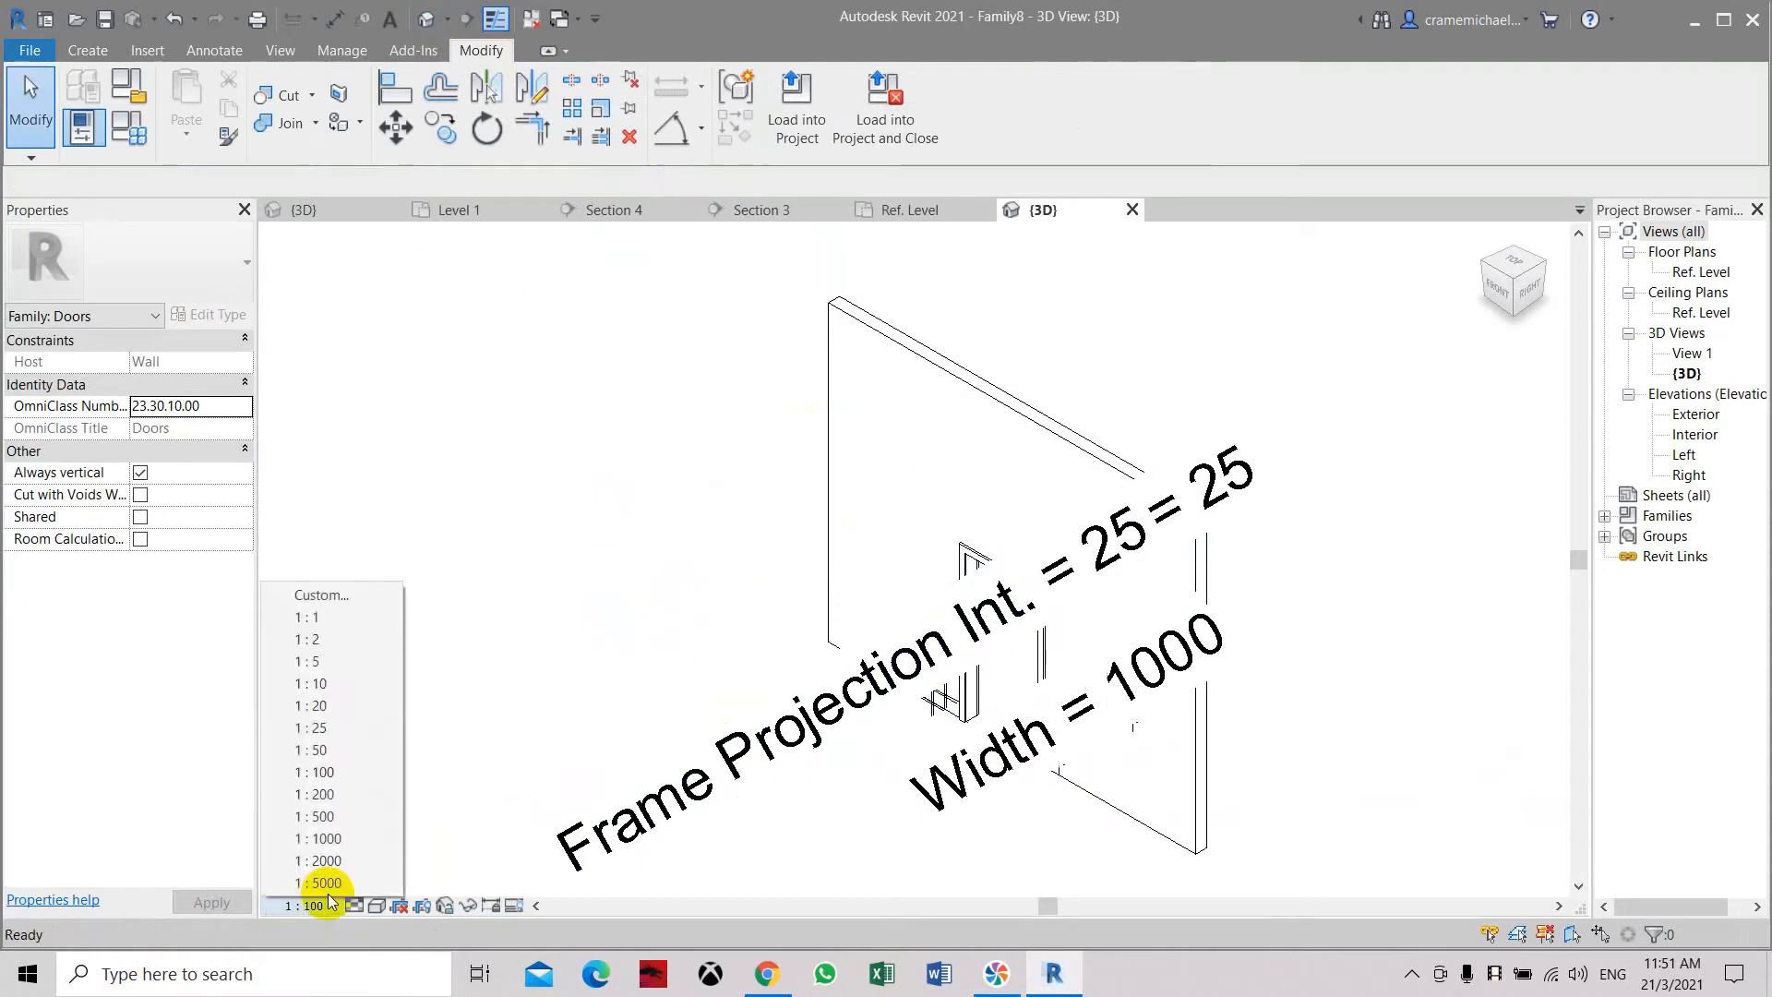
pyautogui.click(331, 619)
# Examine the opened reference line and its built-in work planes in 3D from the side where the door swings
pyautogui.scroll(5, 548, 679)
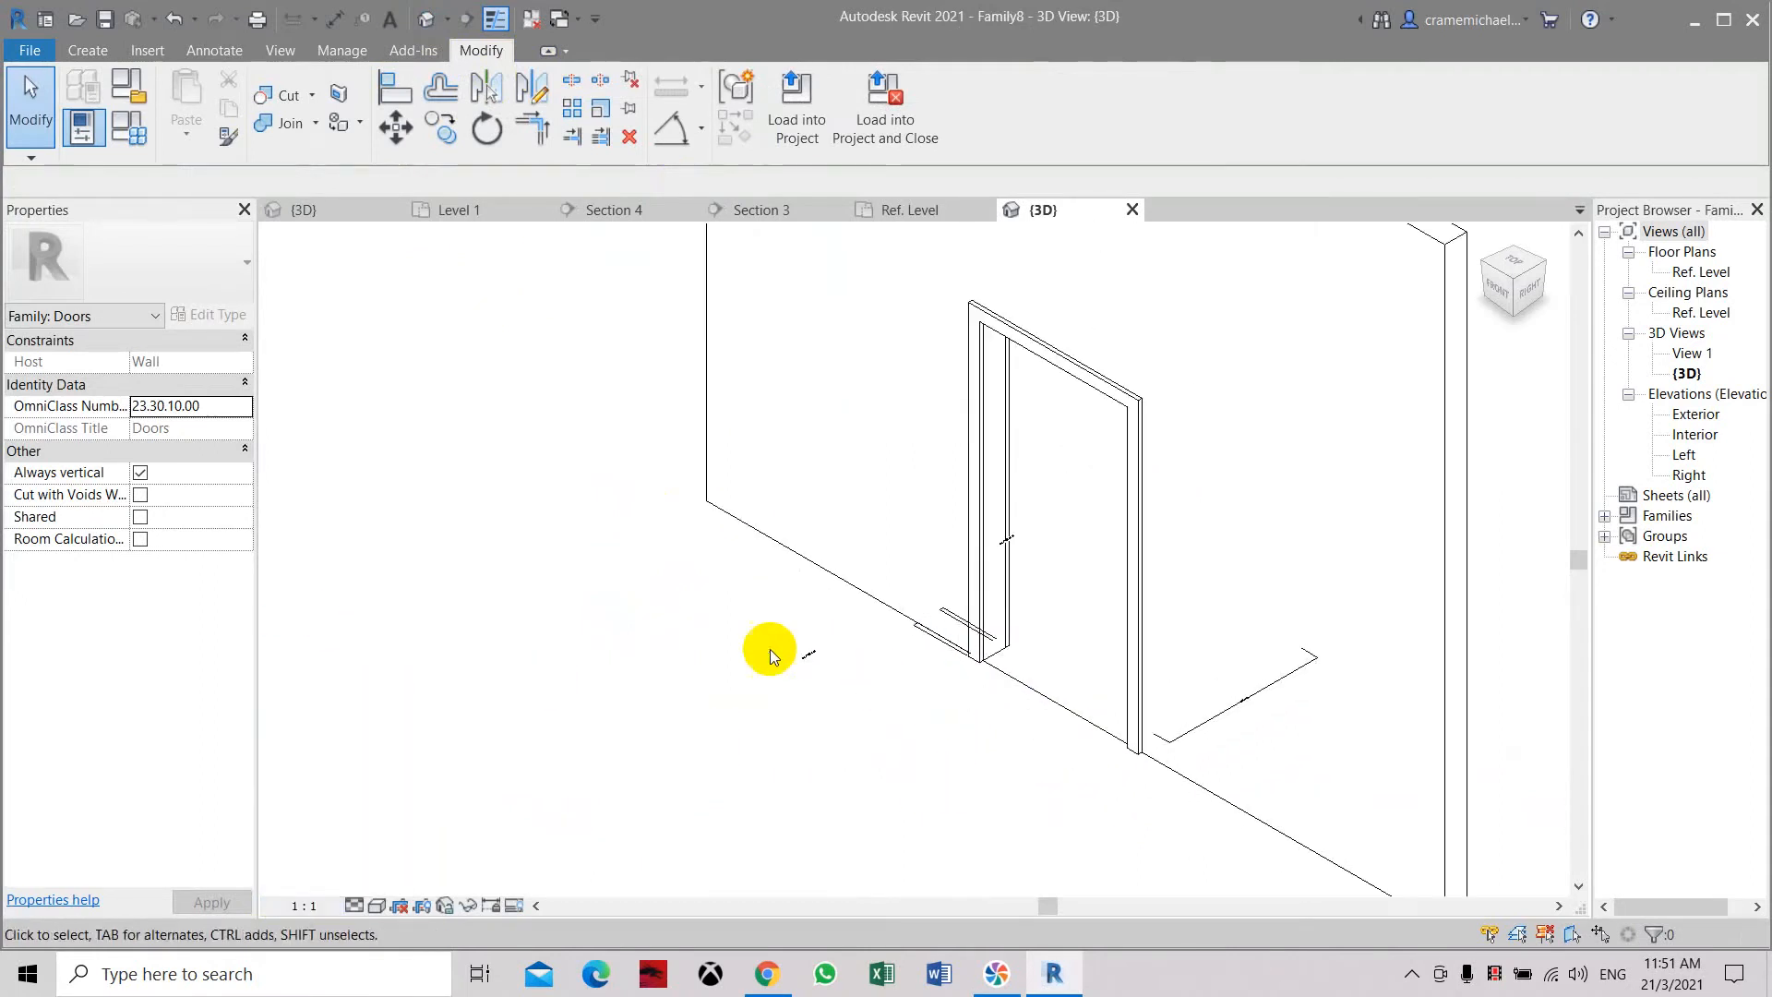
pyautogui.moveTo(1273, 684); pyautogui.dragTo(1111, 564, button='middle')
pyautogui.scroll(-3, 1108, 562)
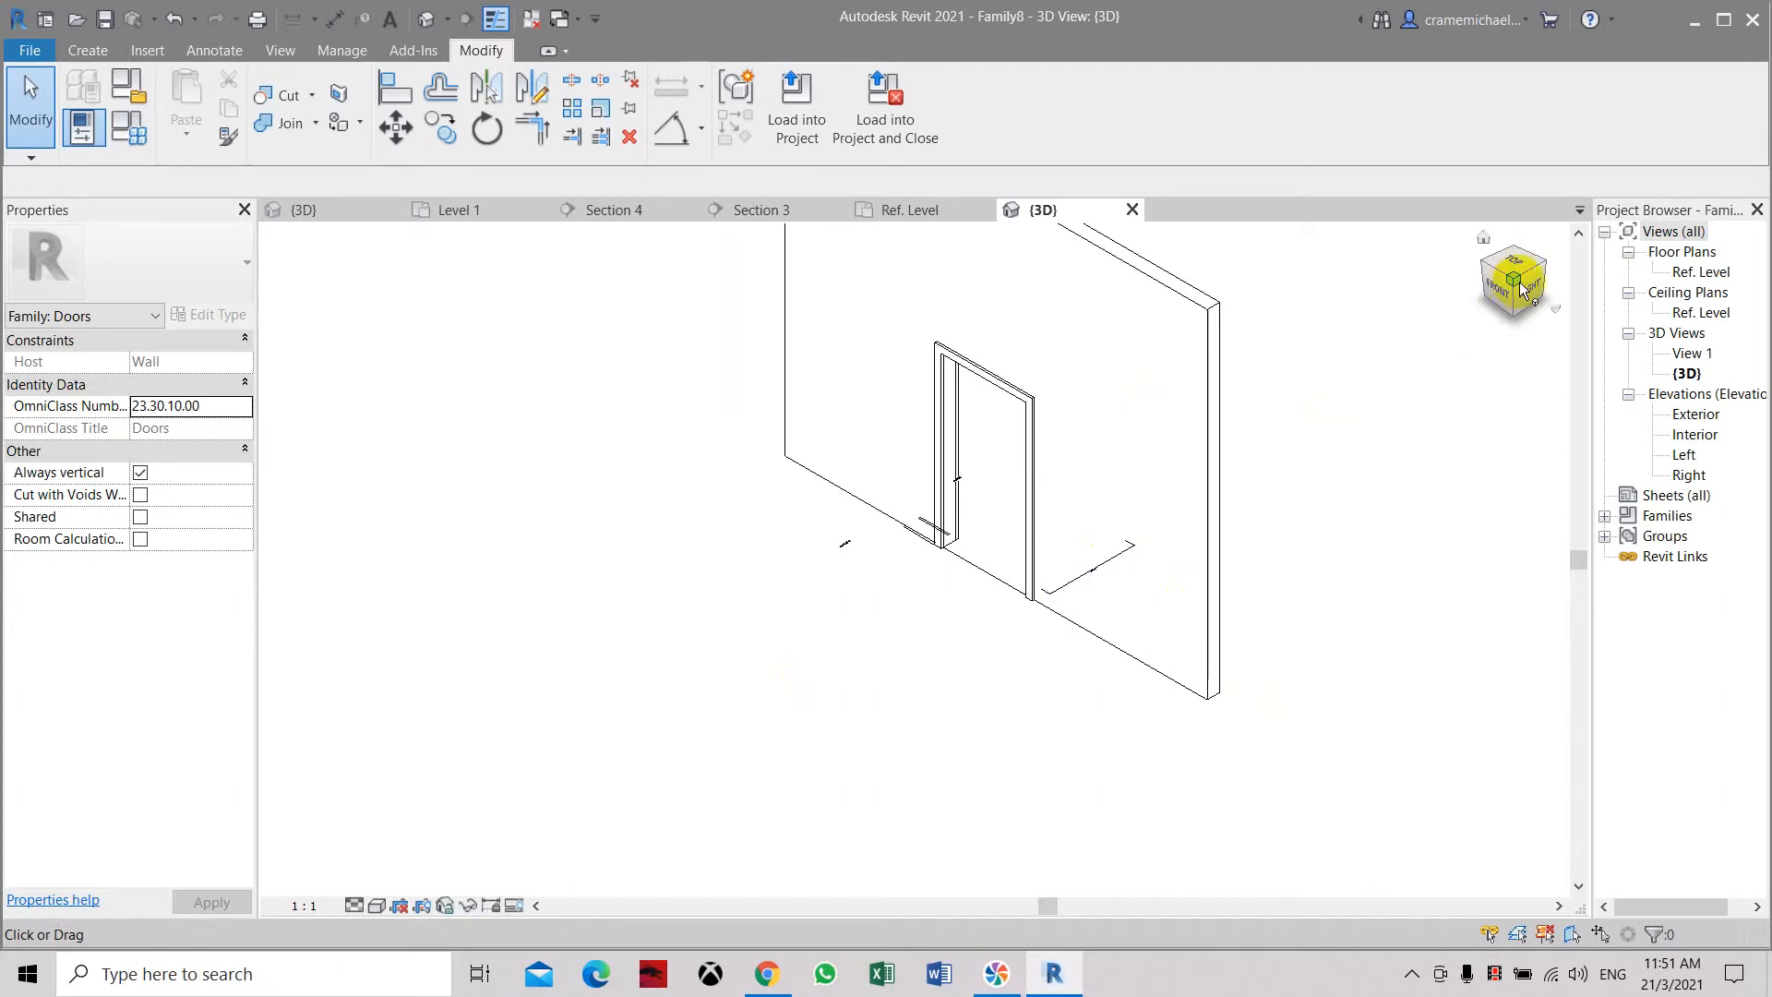
pyautogui.moveTo(1524, 287); pyautogui.dragTo(740, 333)
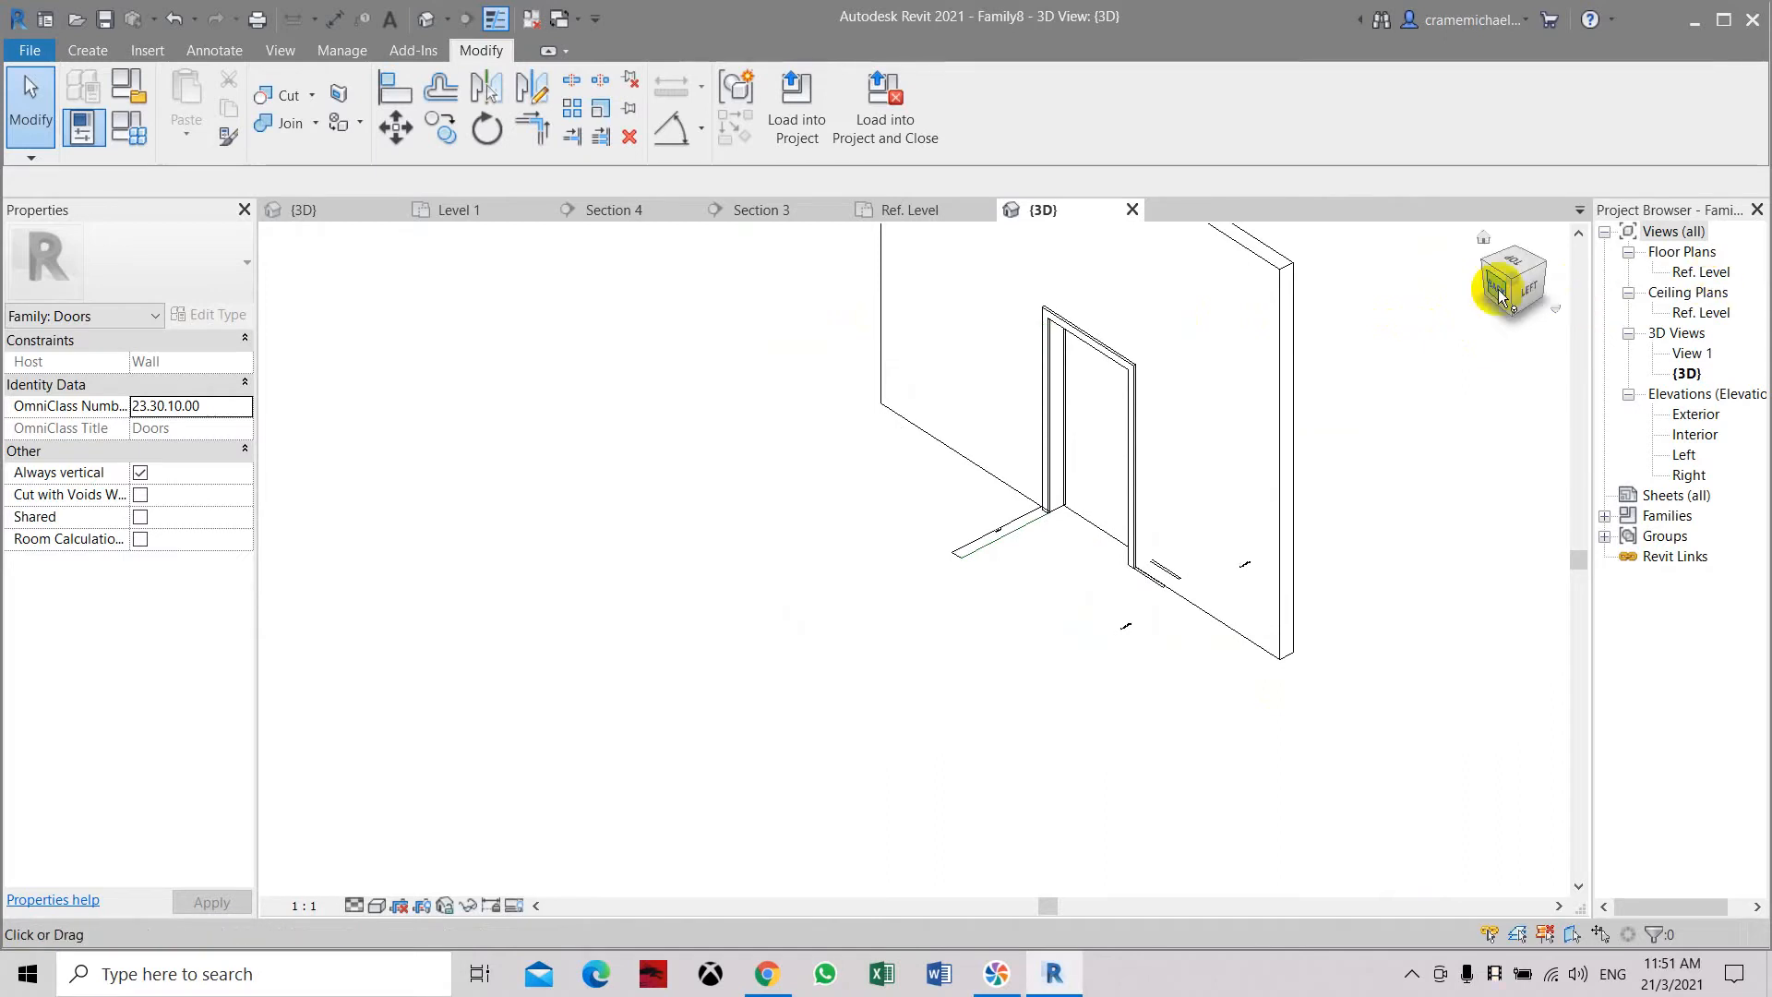
pyautogui.scroll(5, 978, 628)
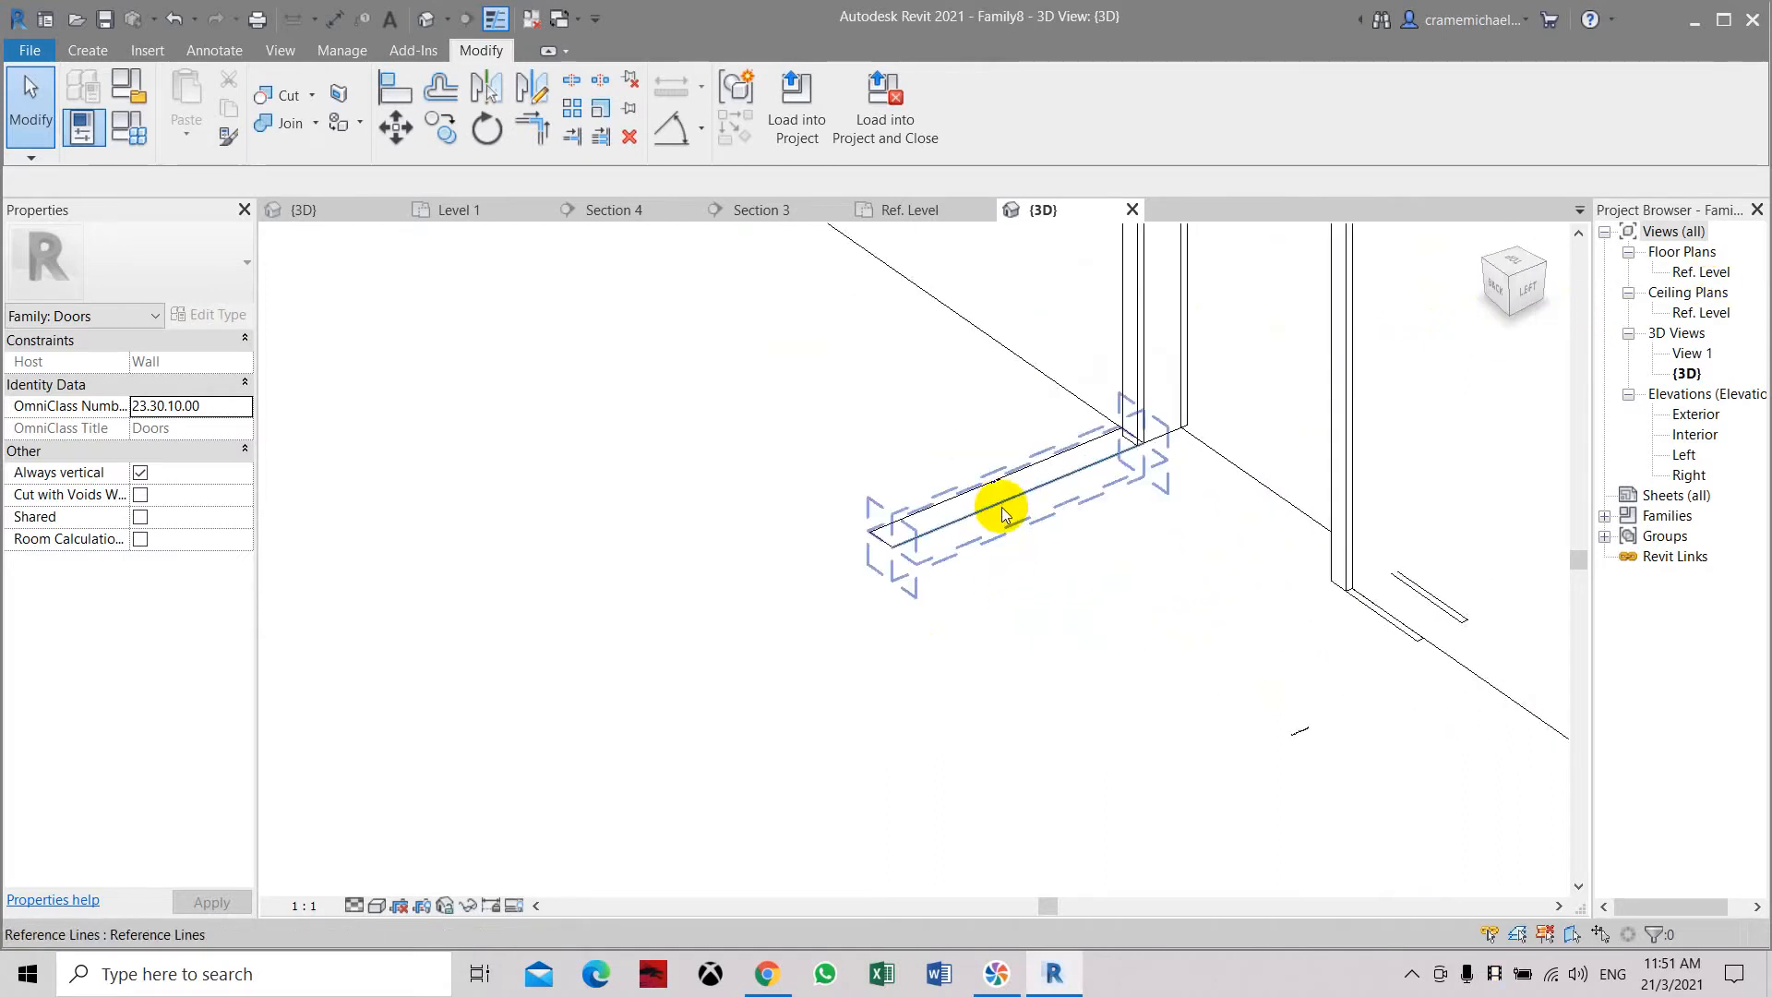
pyautogui.click(1004, 510)
pyautogui.moveTo(1072, 518); pyautogui.dragTo(969, 652, button='middle')
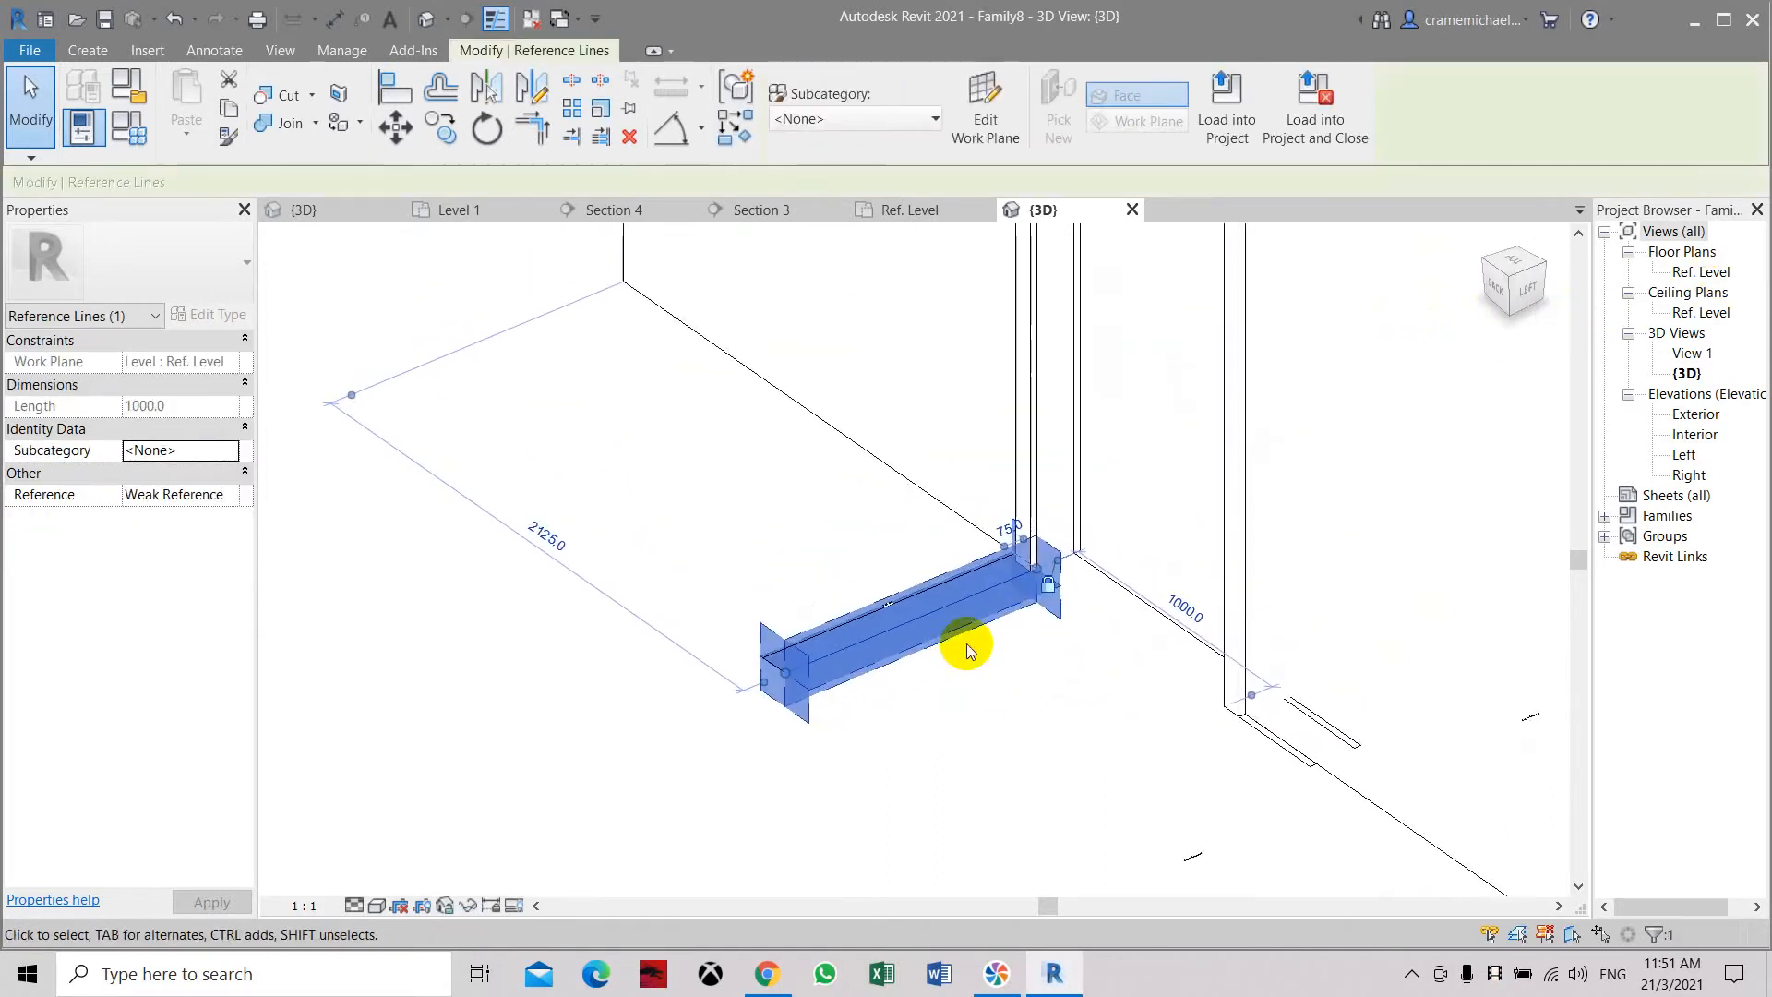
pyautogui.scroll(-2, 966, 644)
pyautogui.moveTo(966, 644); pyautogui.dragTo(914, 719, button='middle')
pyautogui.scroll(2, 916, 719)
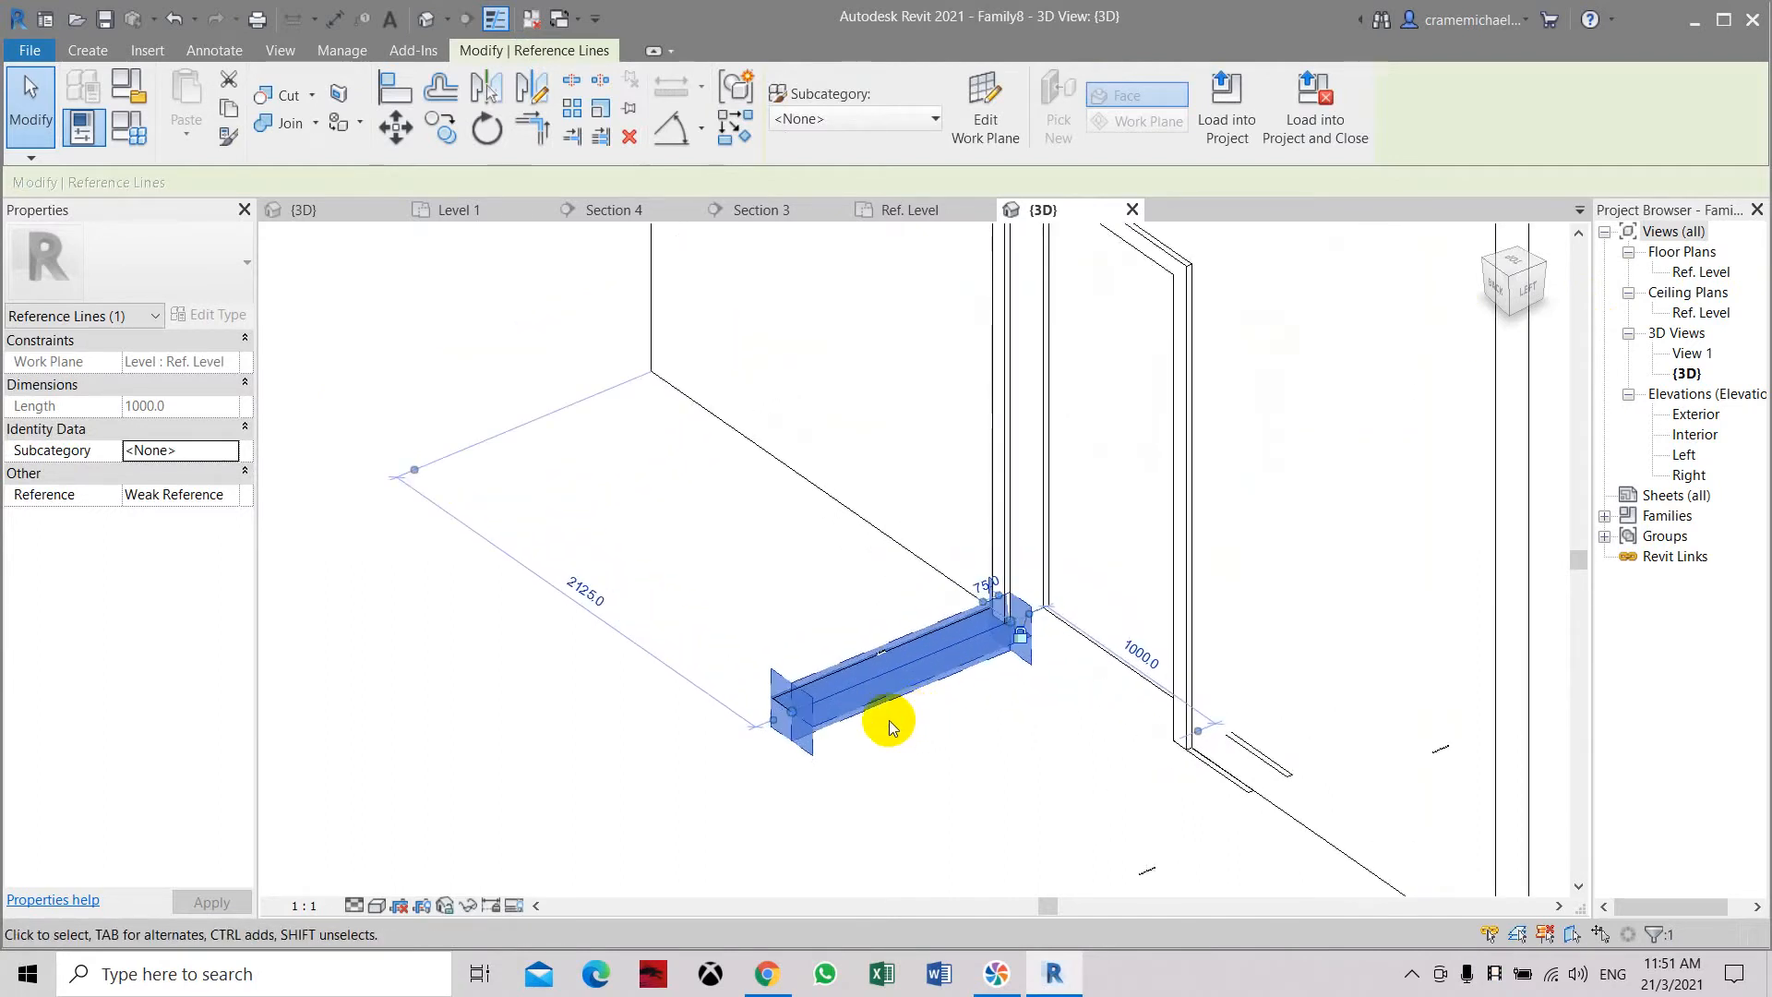
pyautogui.moveTo(1535, 280); pyautogui.dragTo(1469, 290)
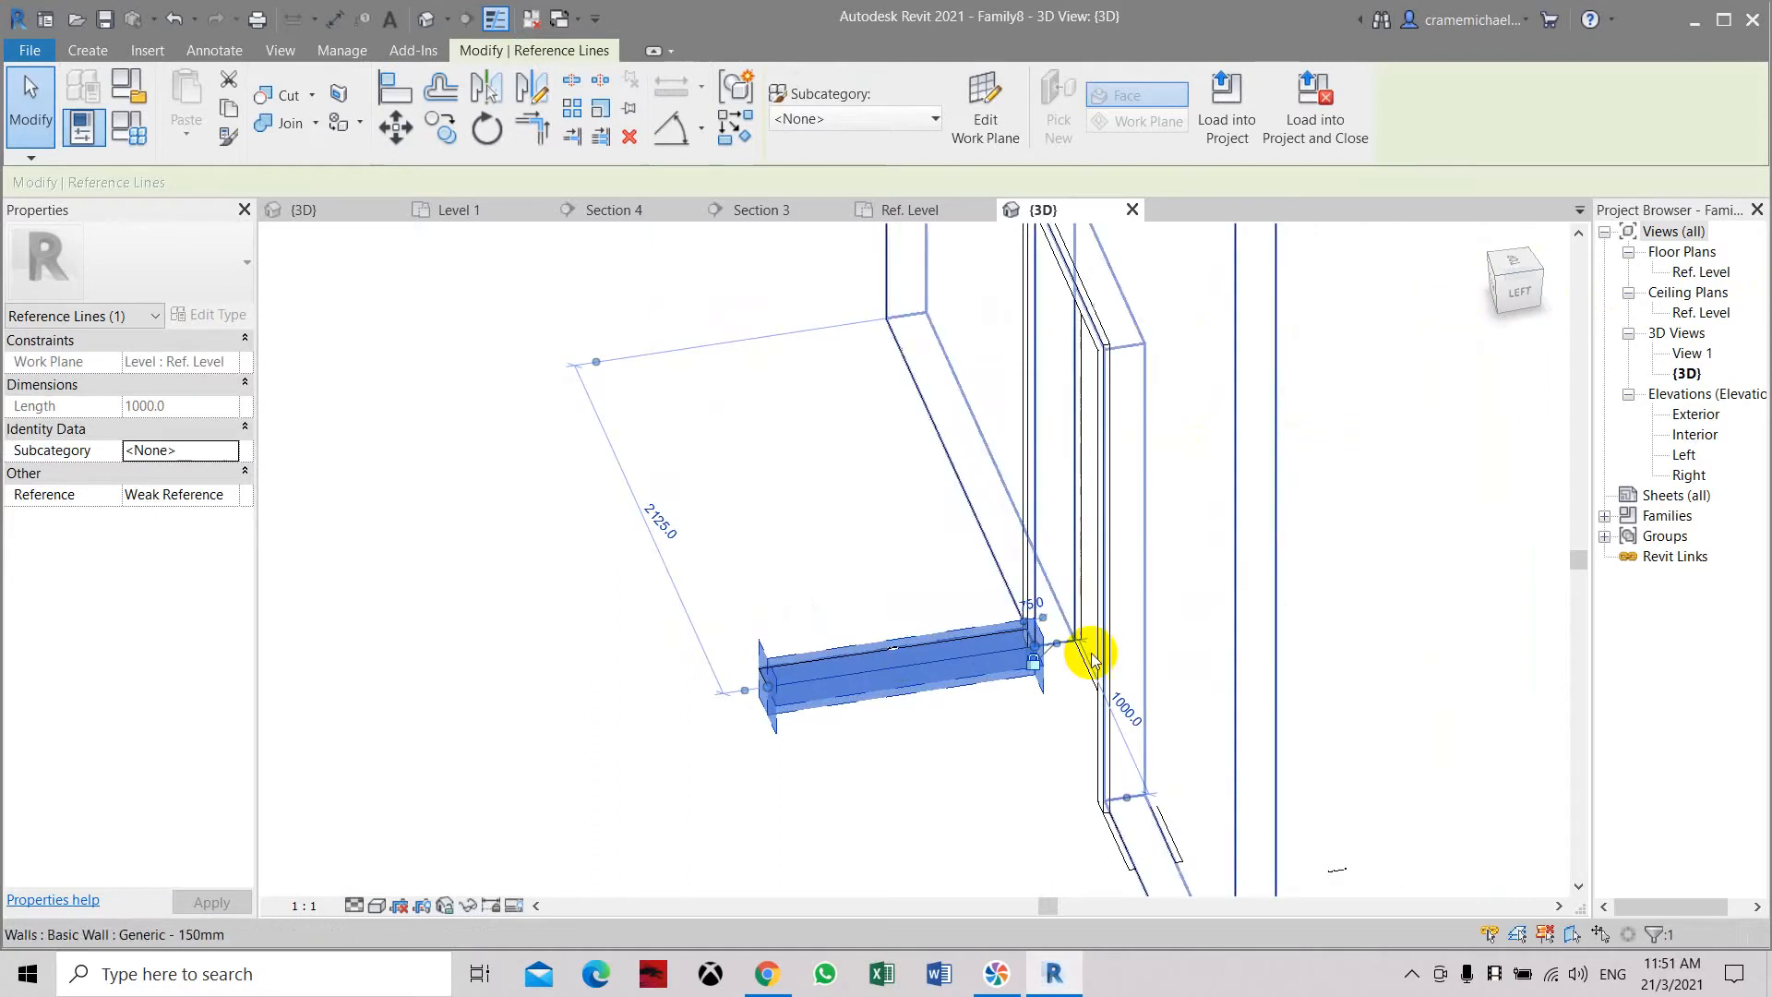
pyautogui.click(866, 739)
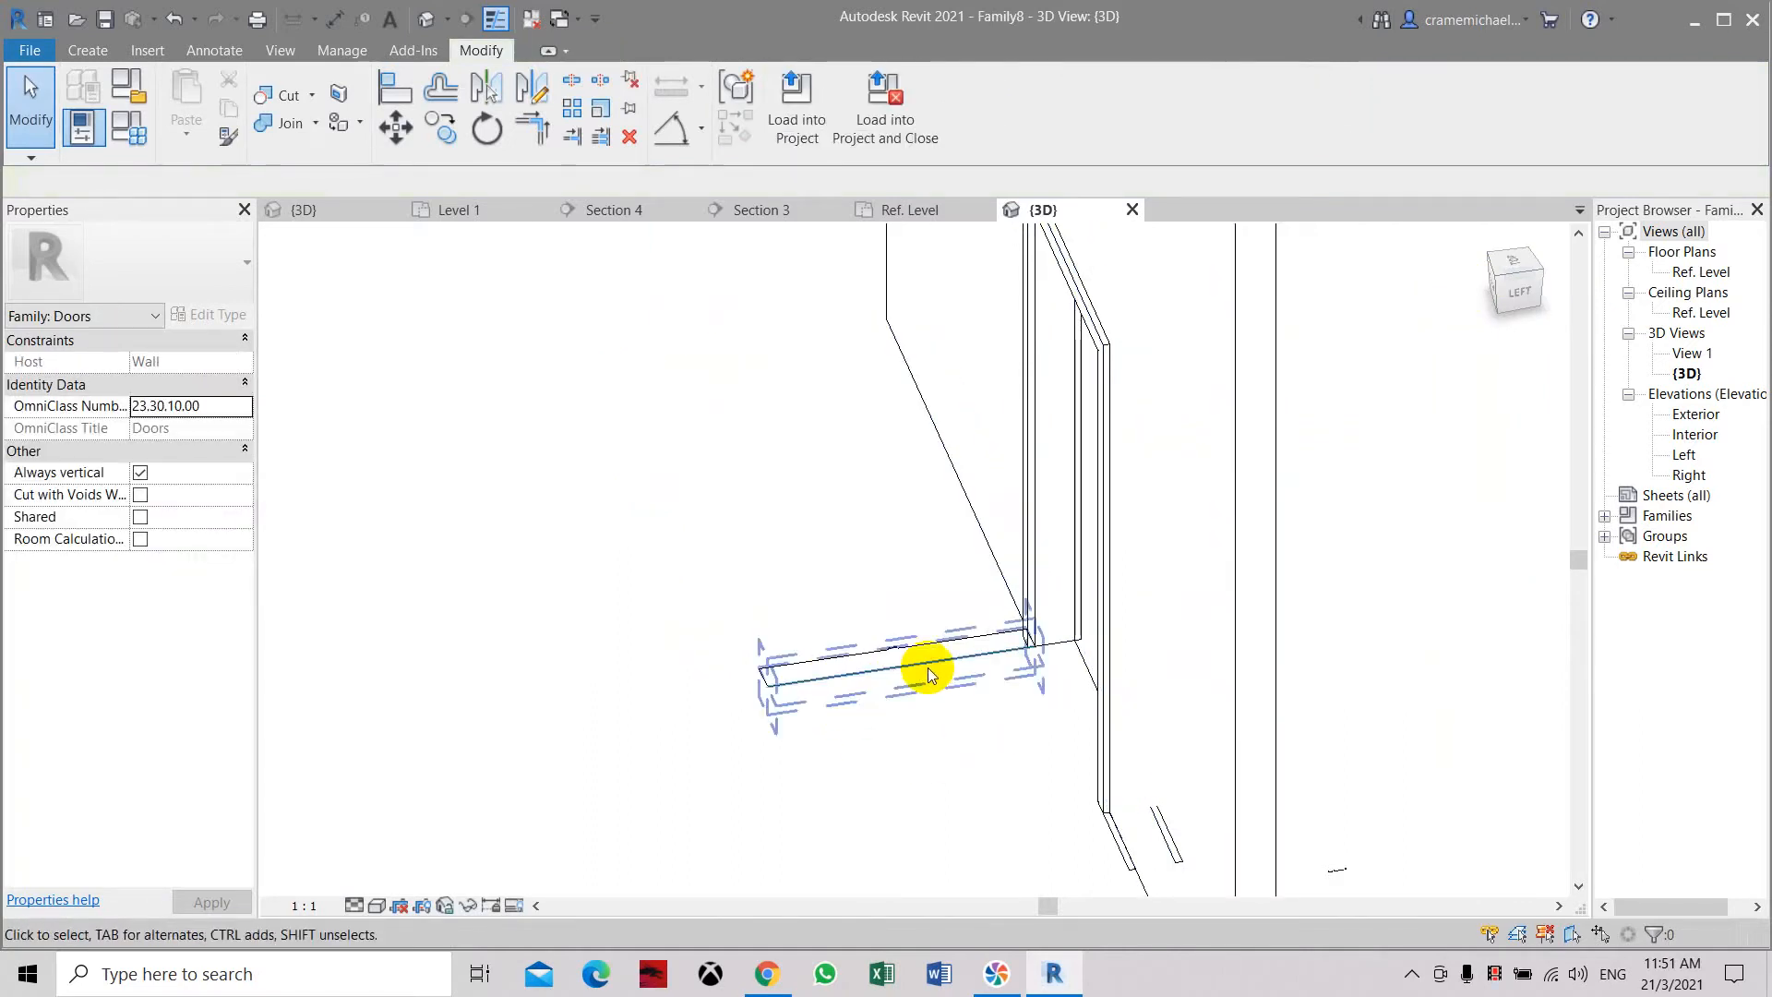
# Set the work plane by picking the vertical plane of the opened door reference line
pyautogui.moveTo(1547, 309)
pyautogui.mouseDown()
pyautogui.moveTo(1550, 277)
pyautogui.moveTo(1523, 290)
pyautogui.mouseUp()
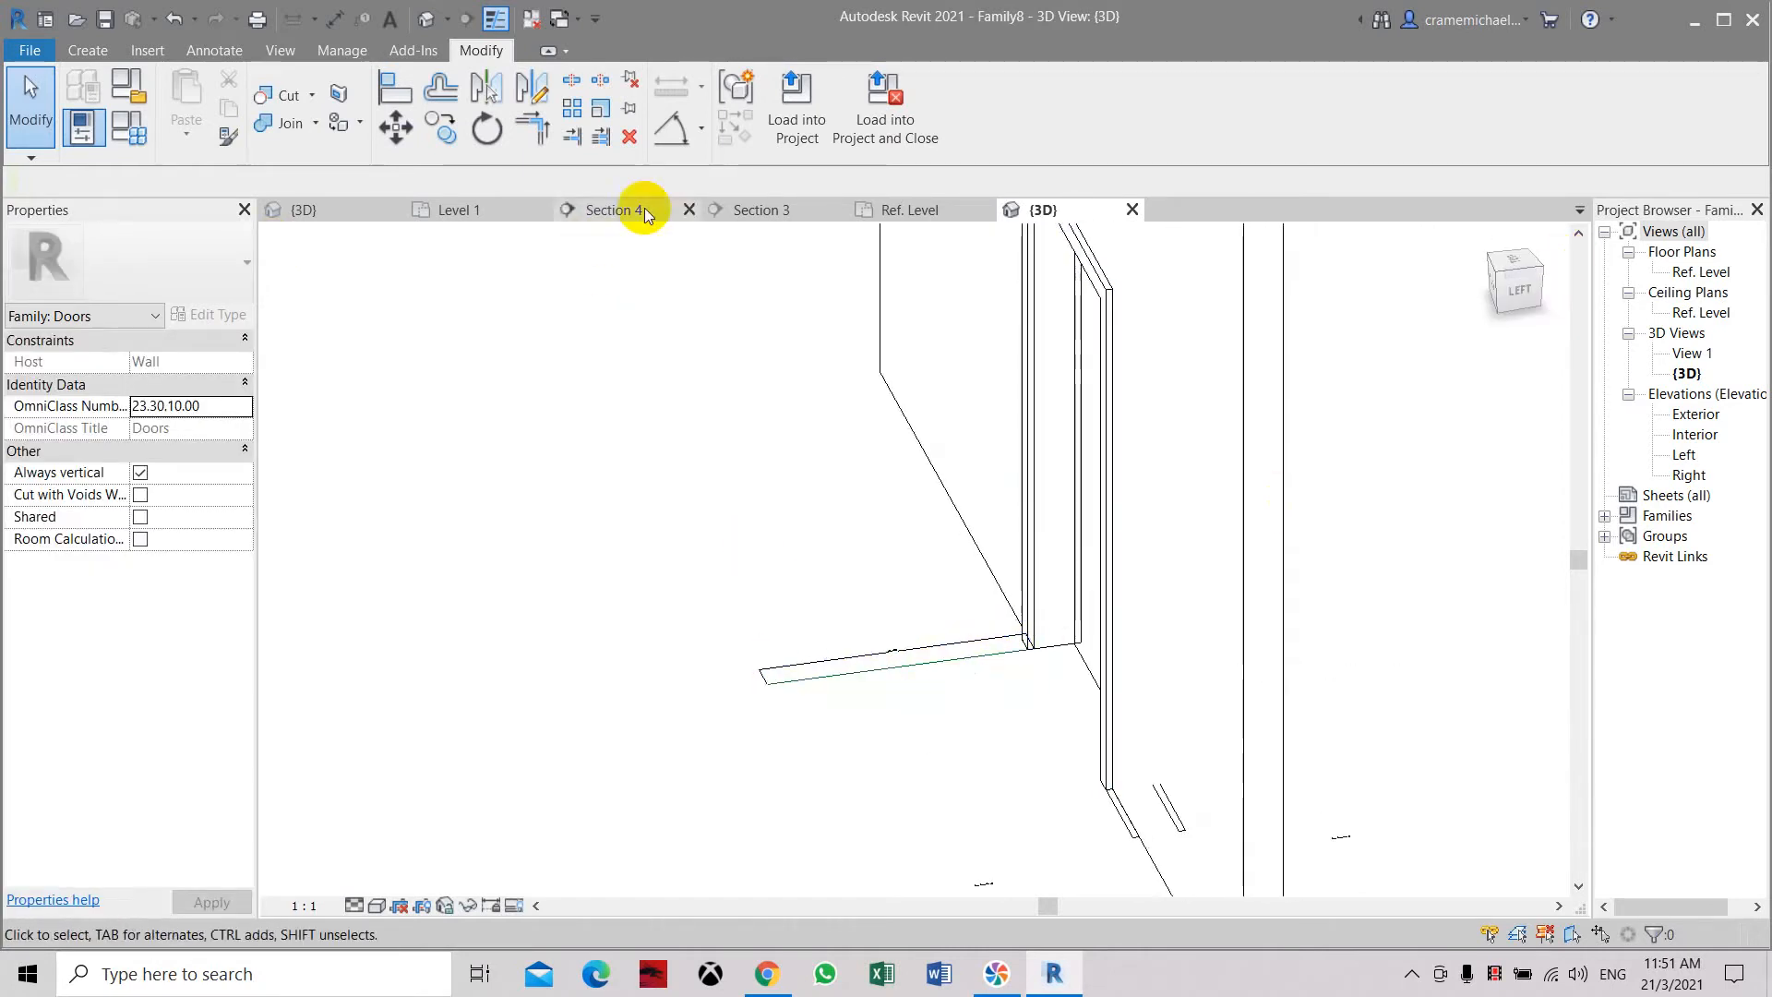
pyautogui.click(89, 52)
pyautogui.click(1353, 104)
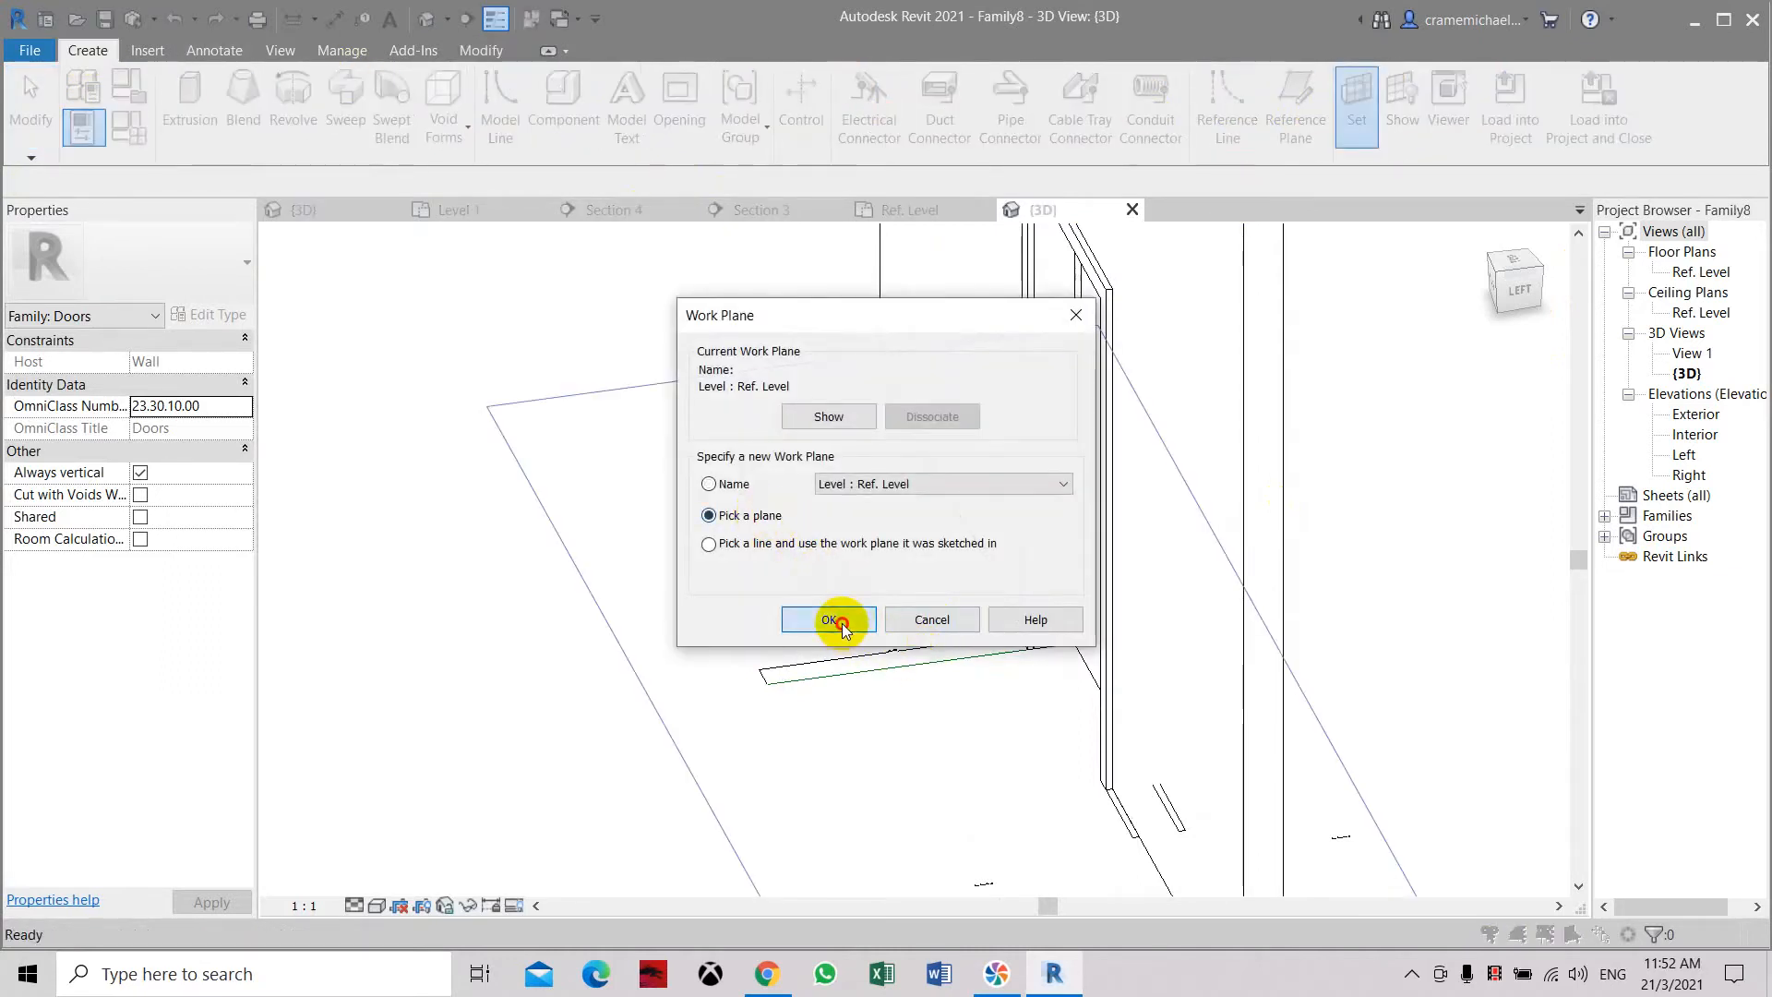
pyautogui.click(840, 621)
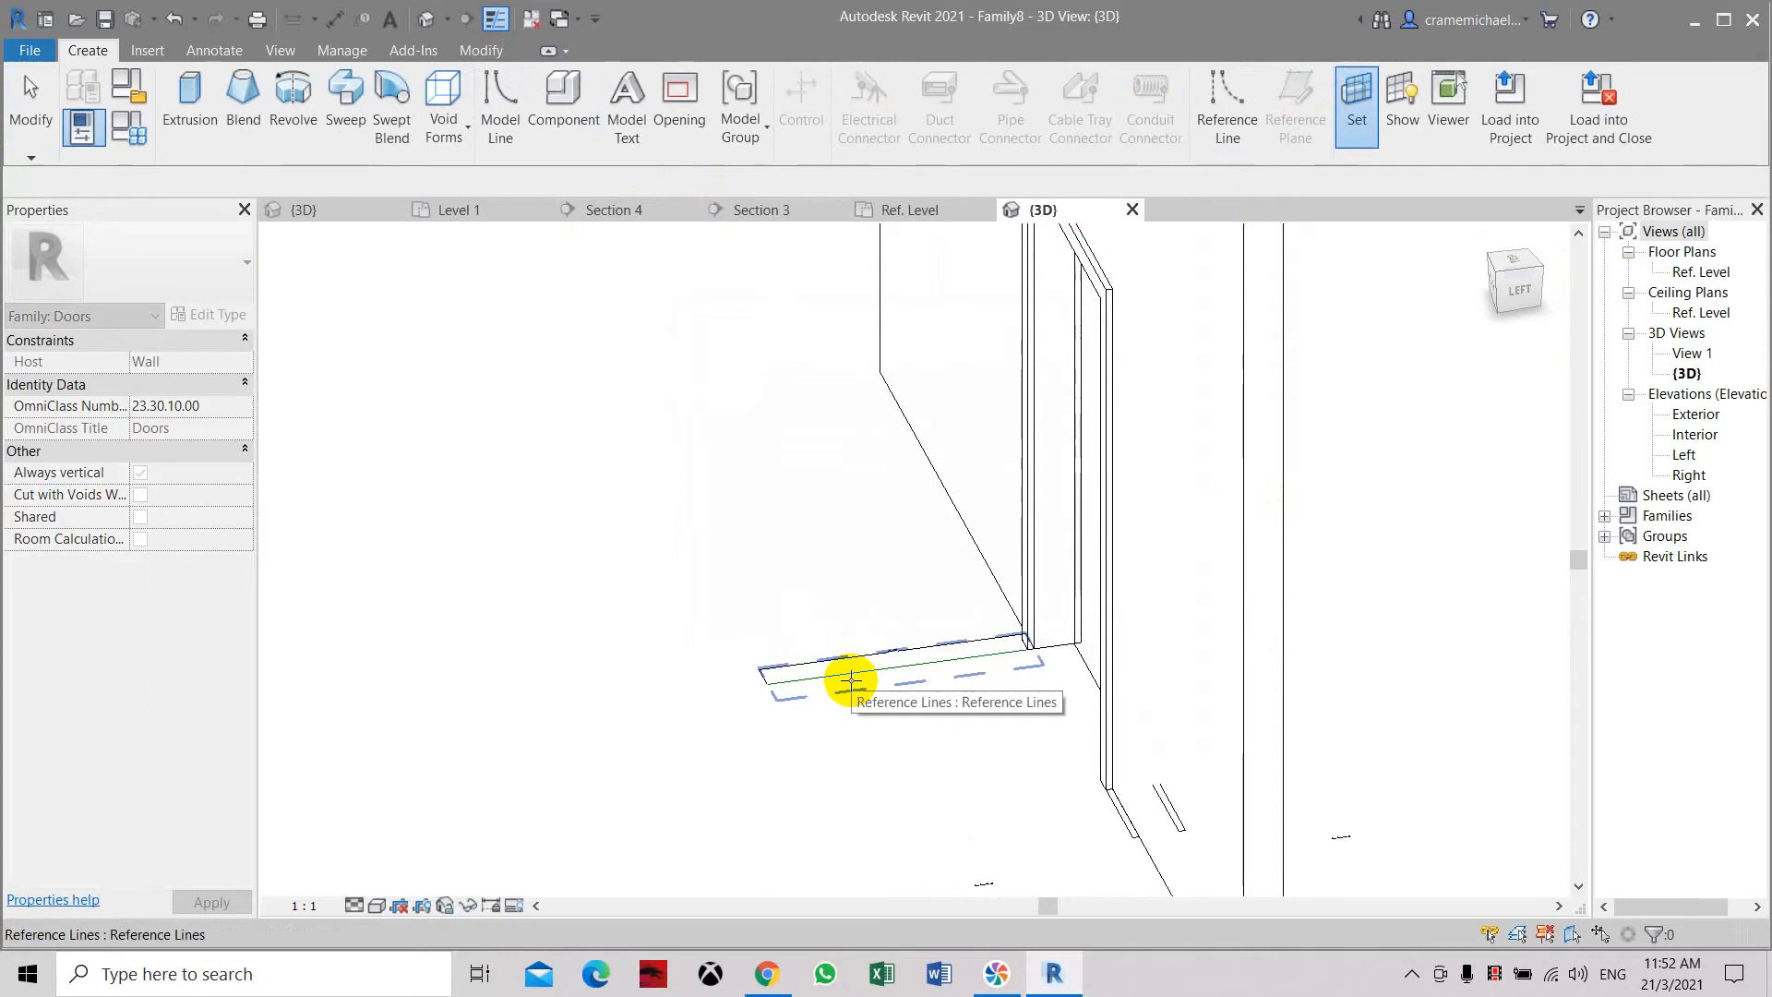
pyautogui.press('Tab')
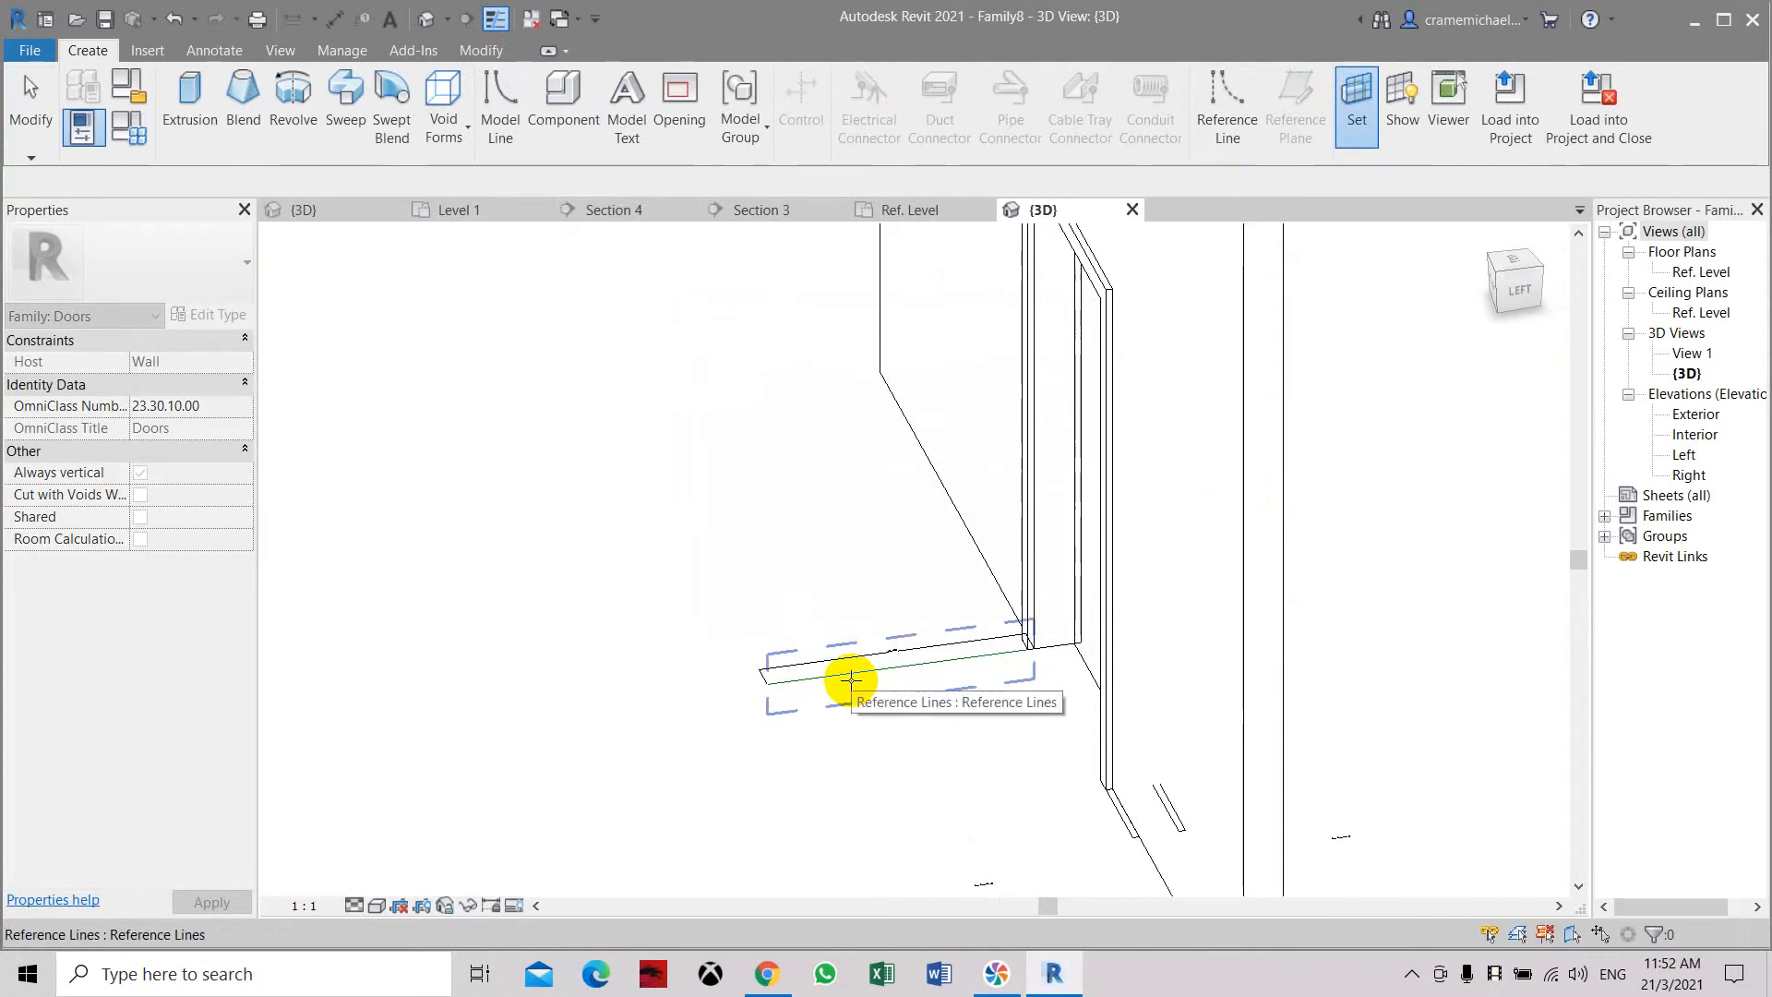
pyautogui.click(851, 680)
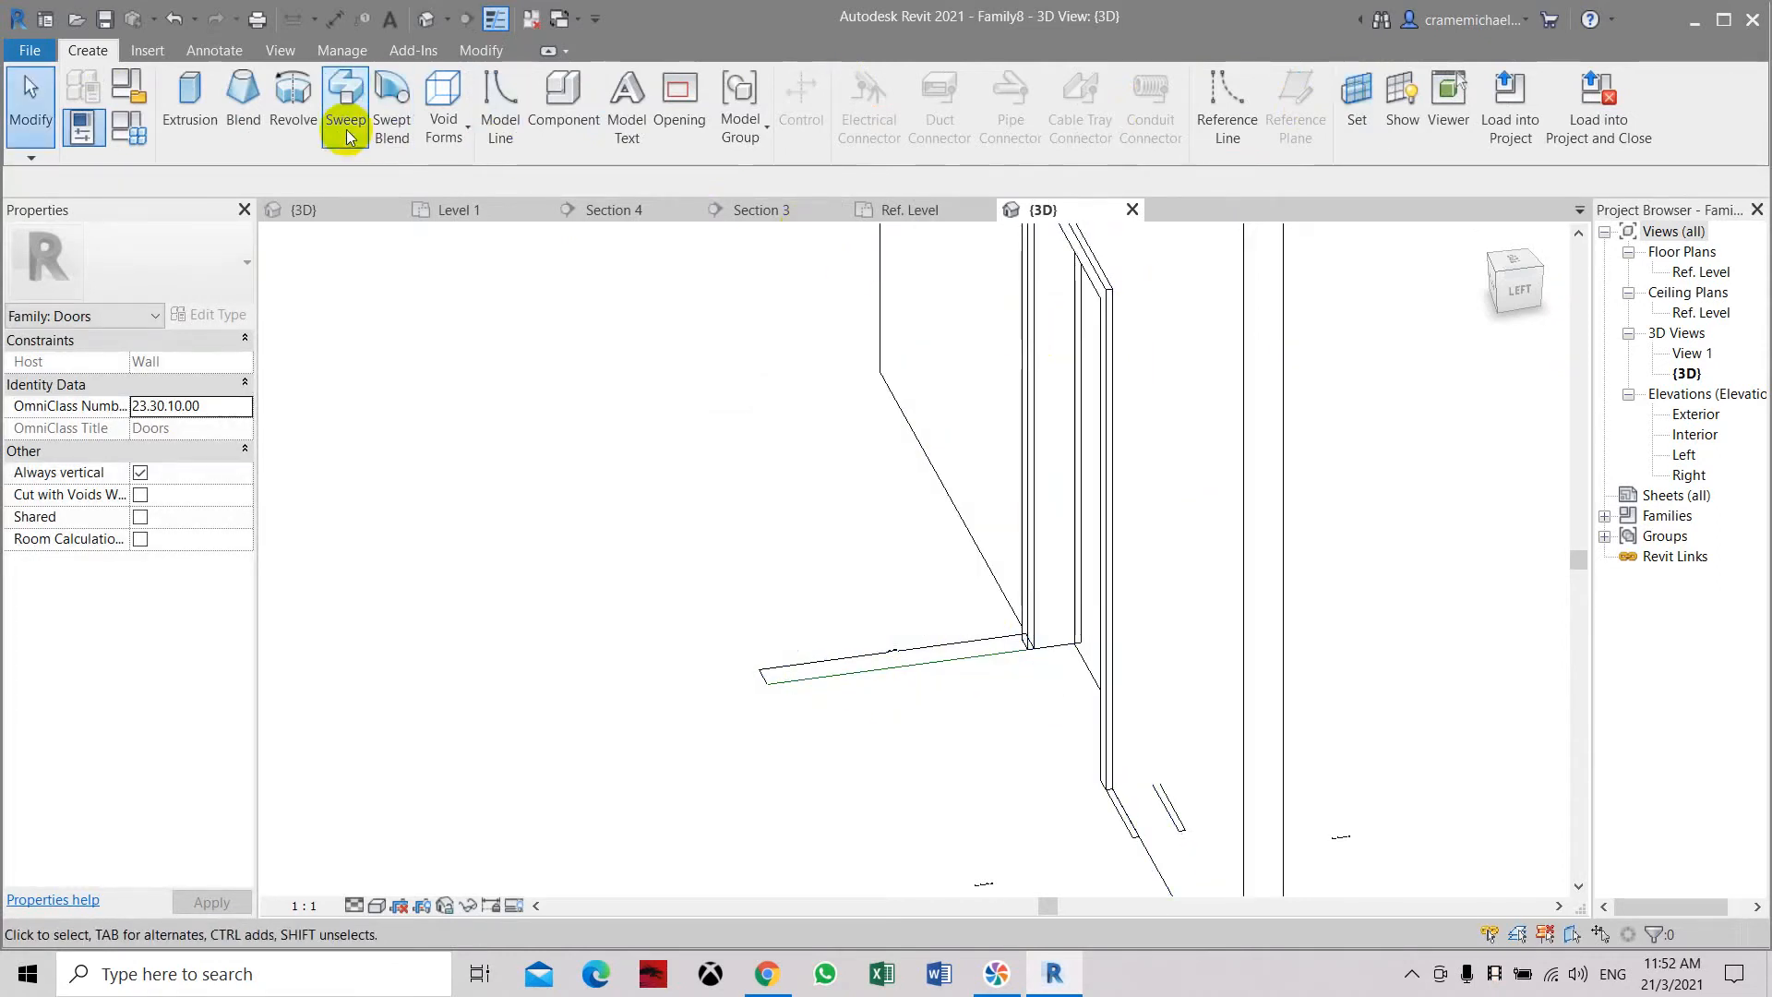
# Start an Extrusion and sketch a rectangle about 975 by 1776 mm upward from the reference line for the door panel
pyautogui.click(195, 109)
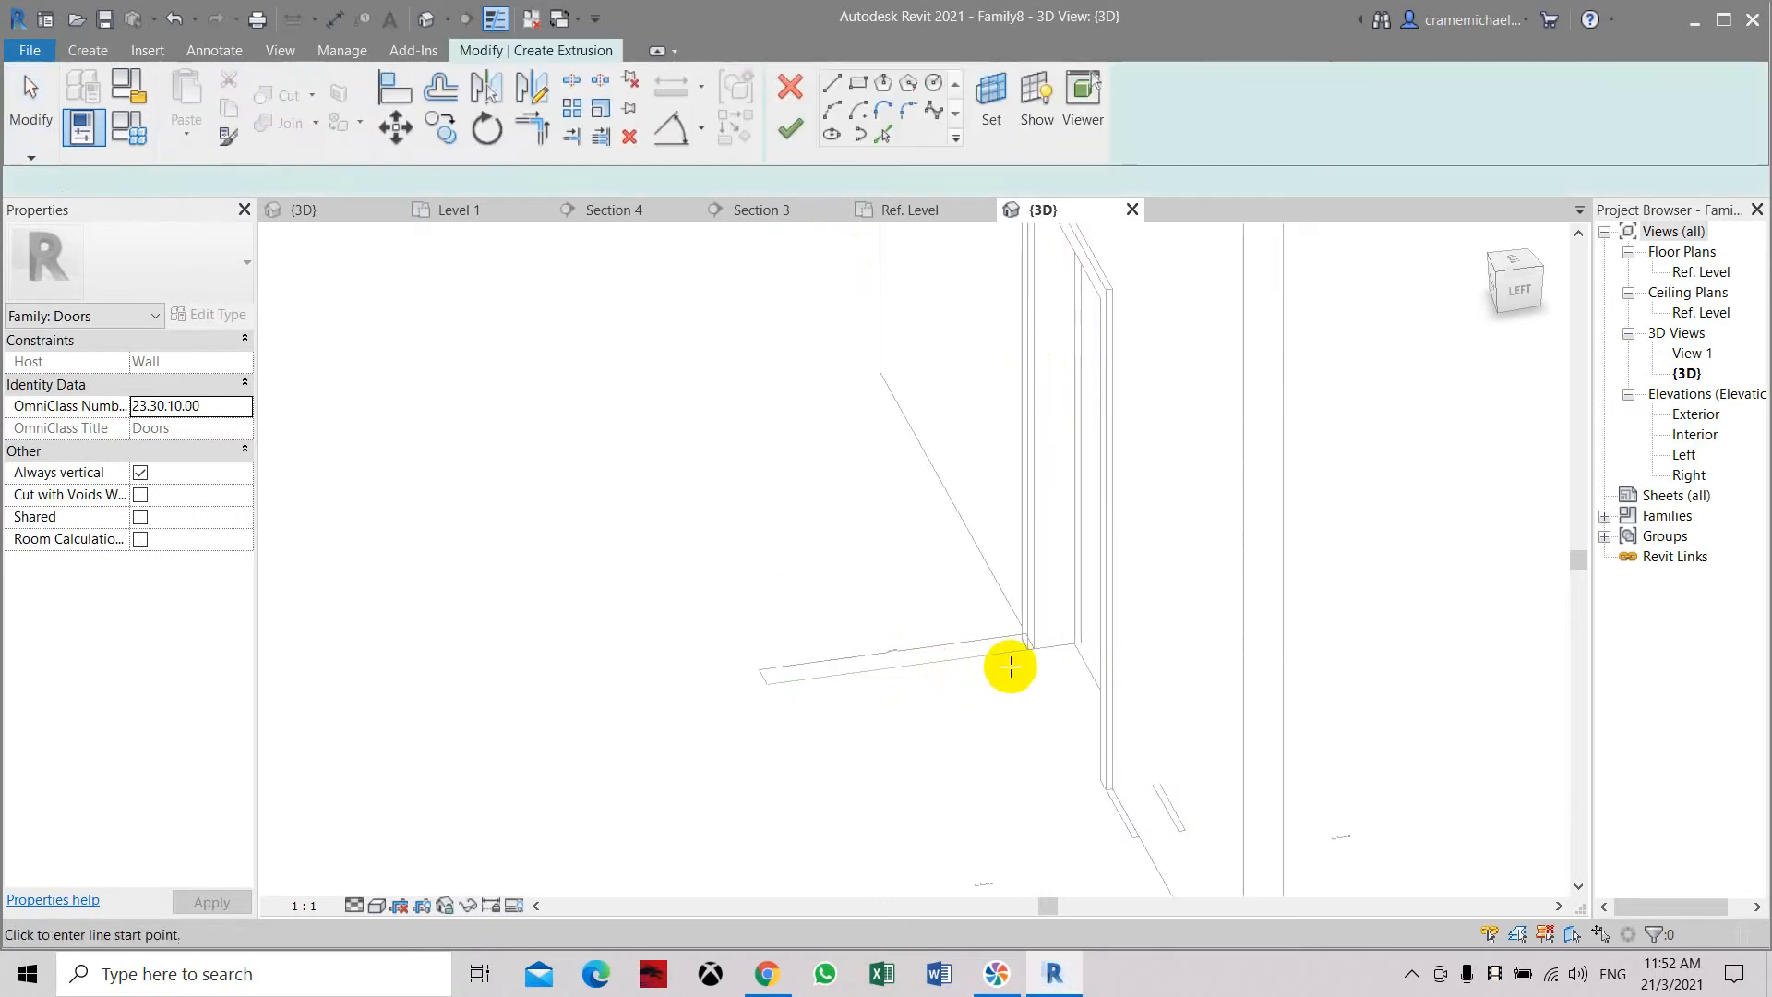
pyautogui.click(1026, 650)
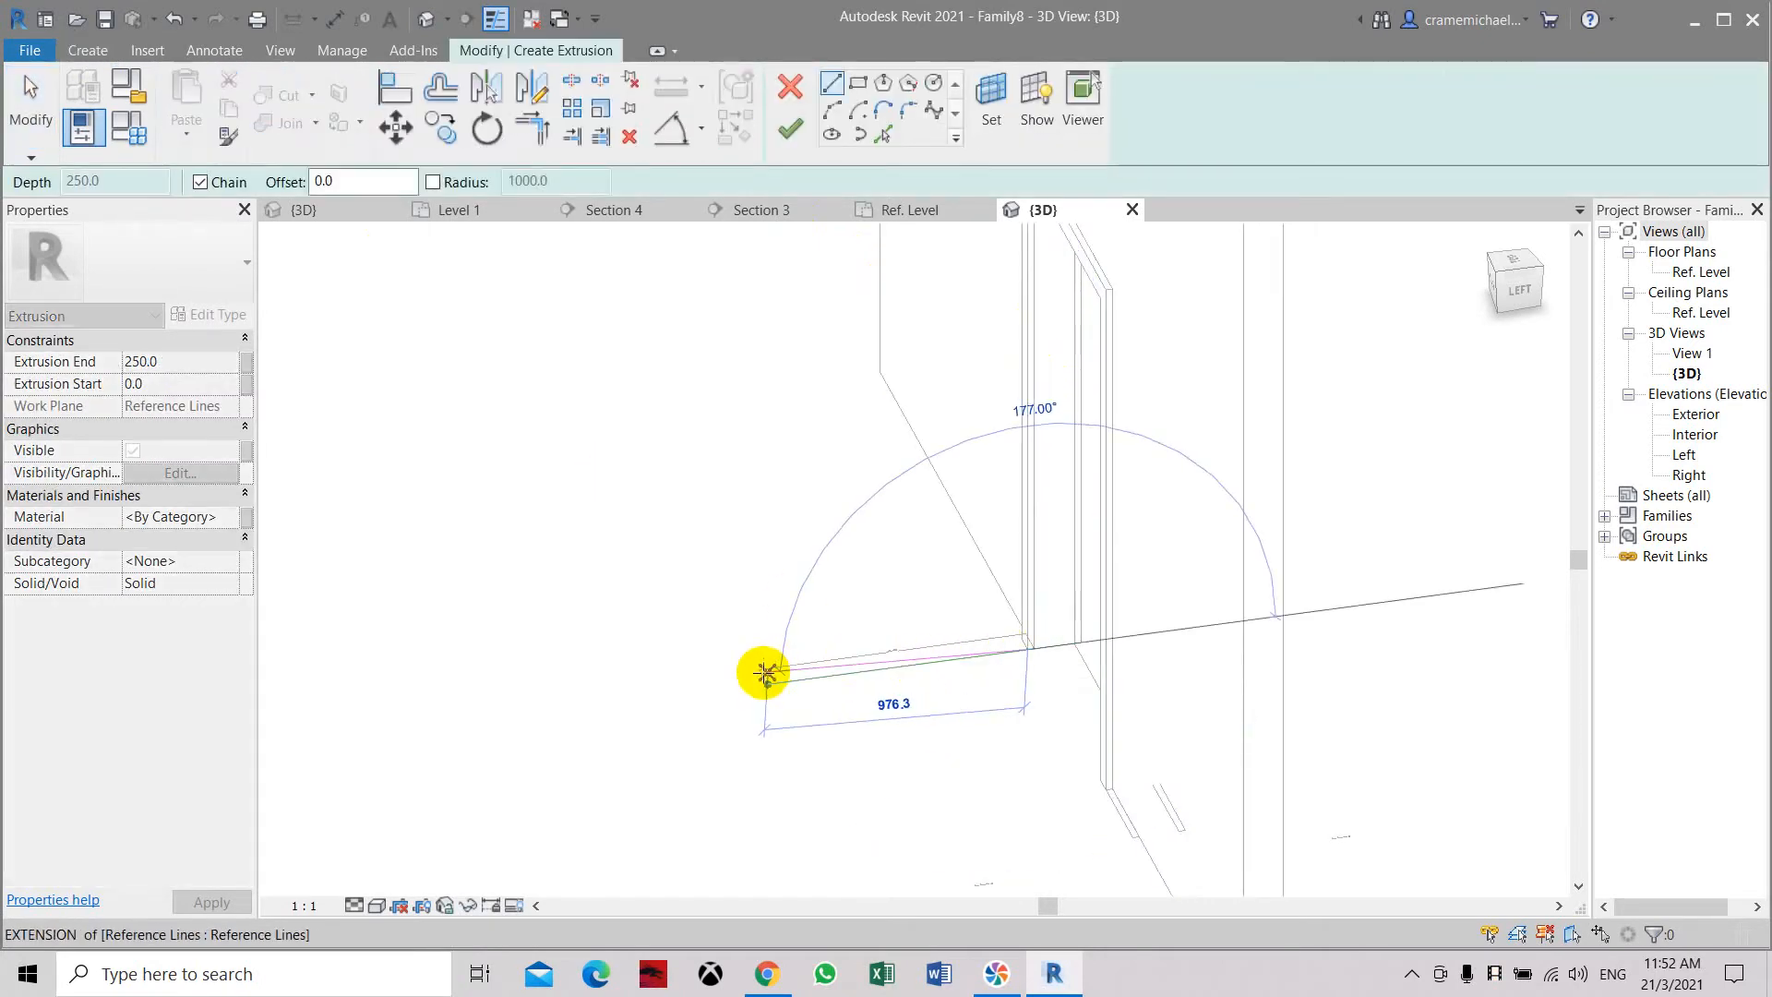
pyautogui.click(857, 84)
pyautogui.click(1024, 636)
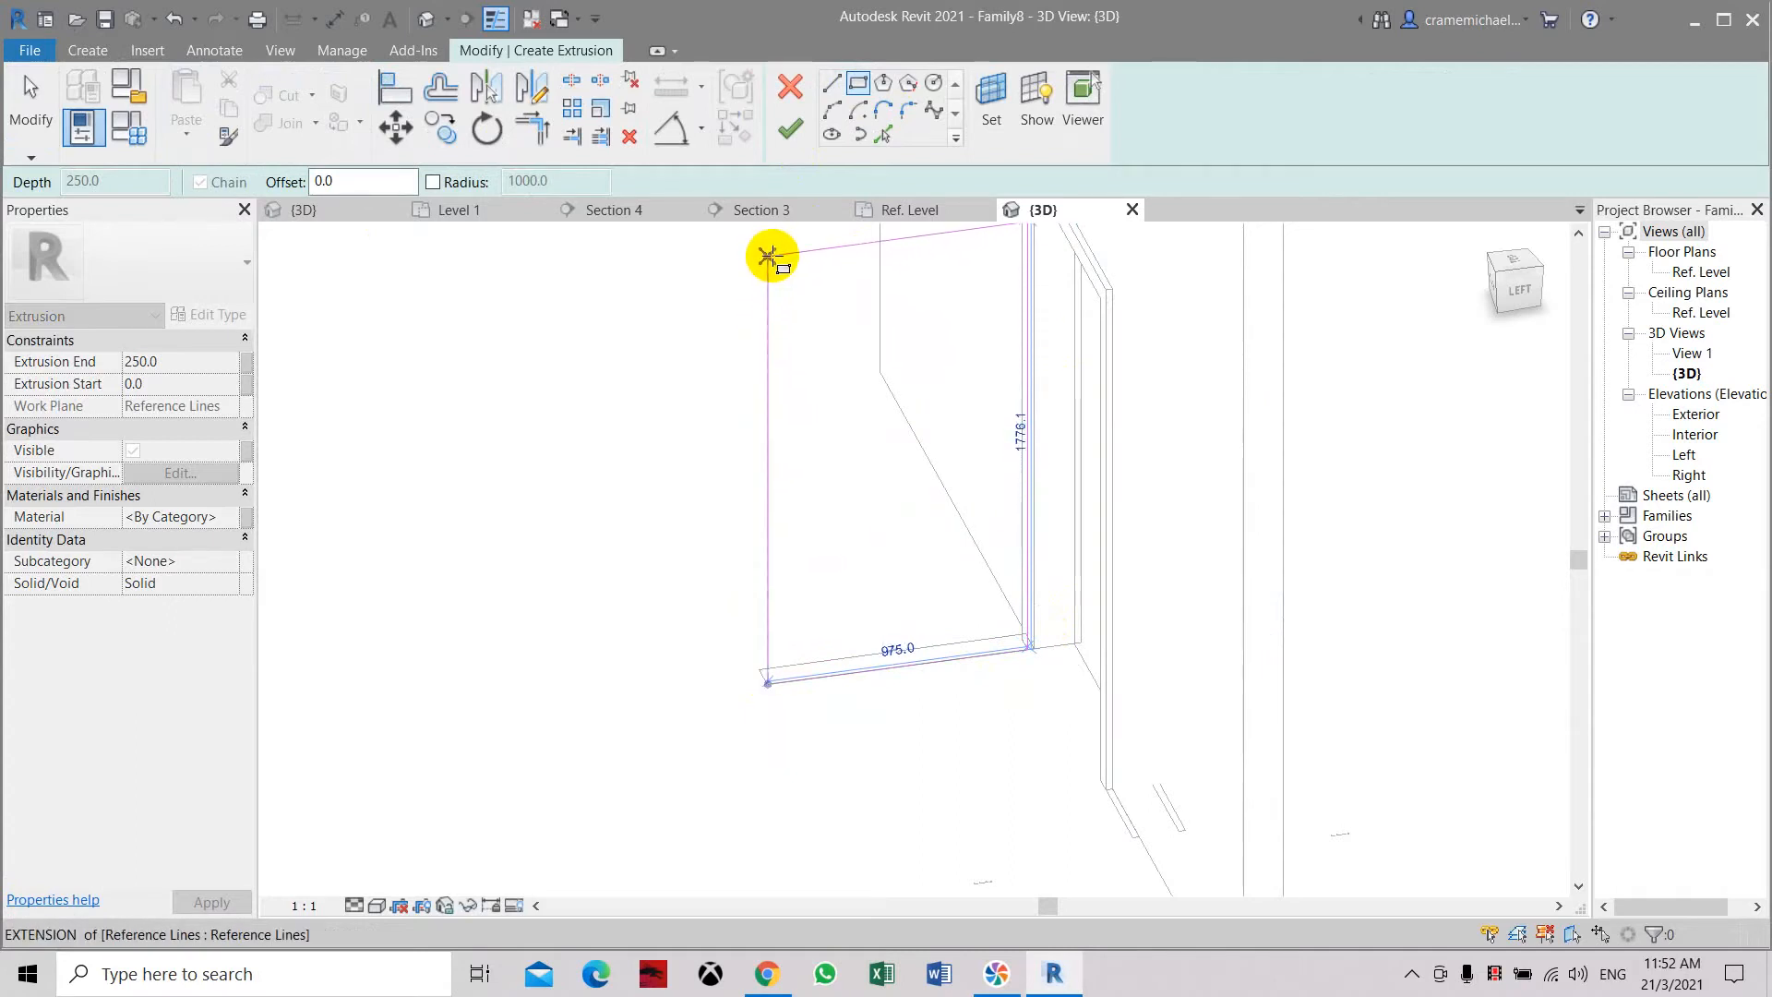
pyautogui.click(768, 257)
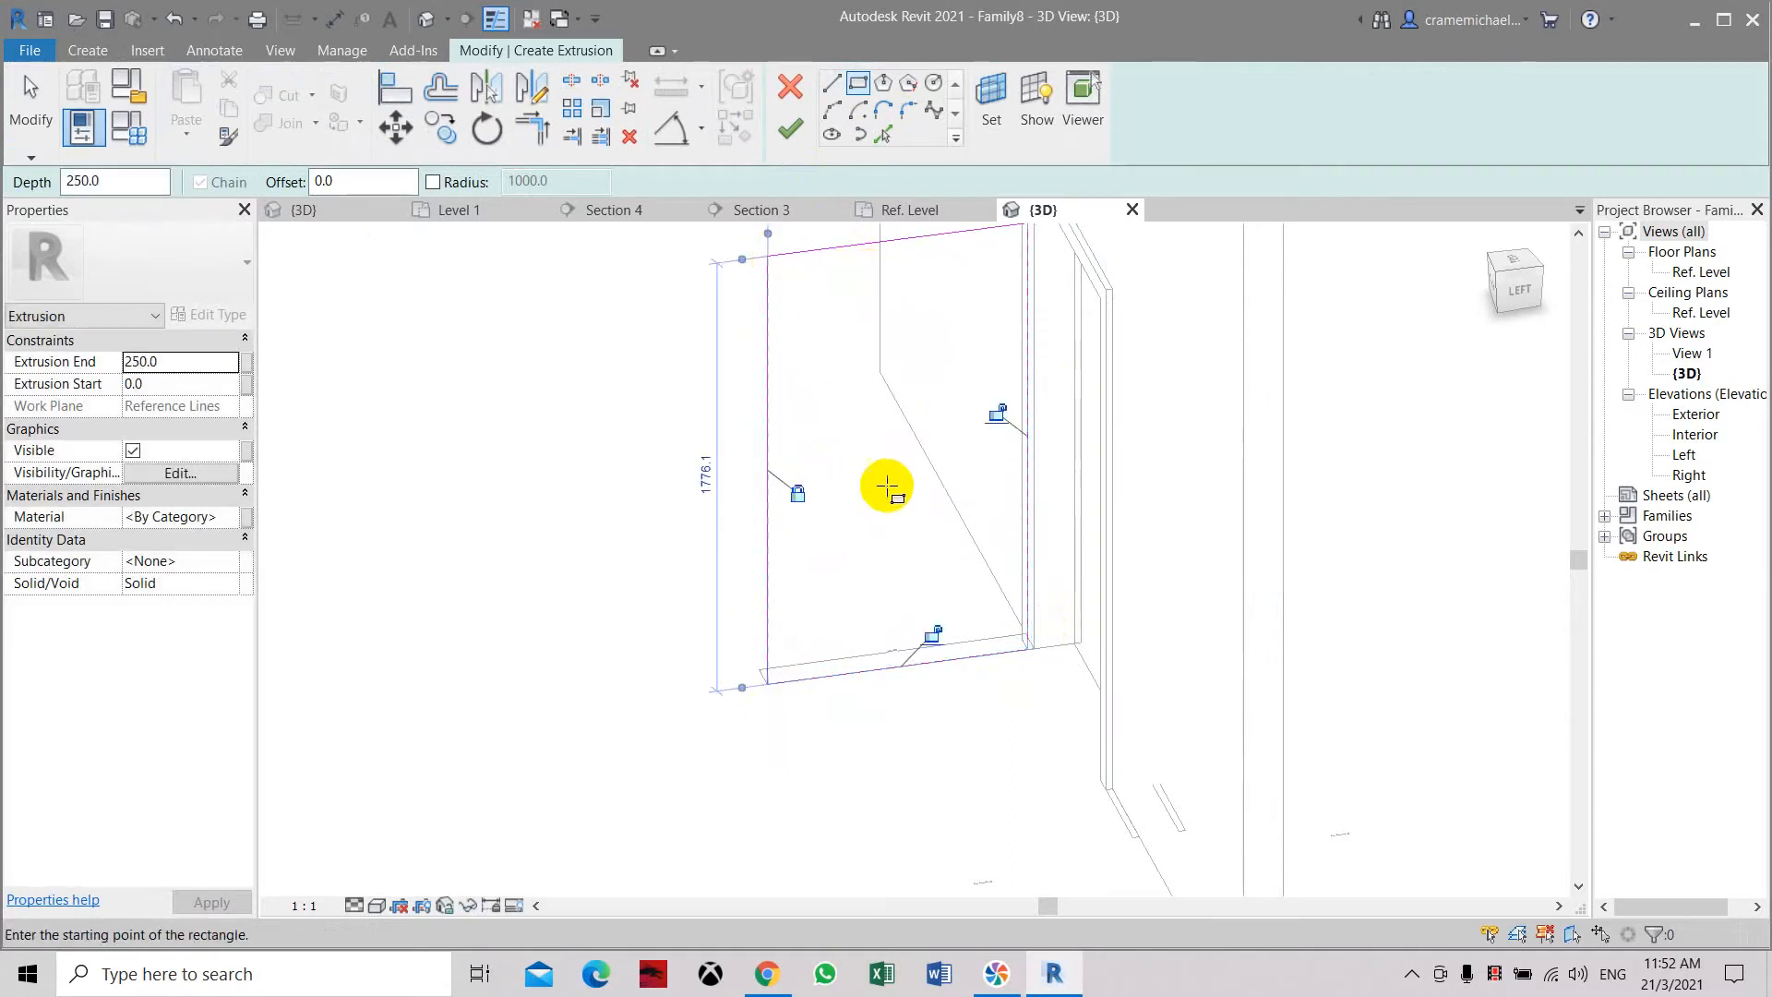
# Lock the rectangle's two vertical edges and its bottom edge with their alignment constraints
pyautogui.click(997, 412)
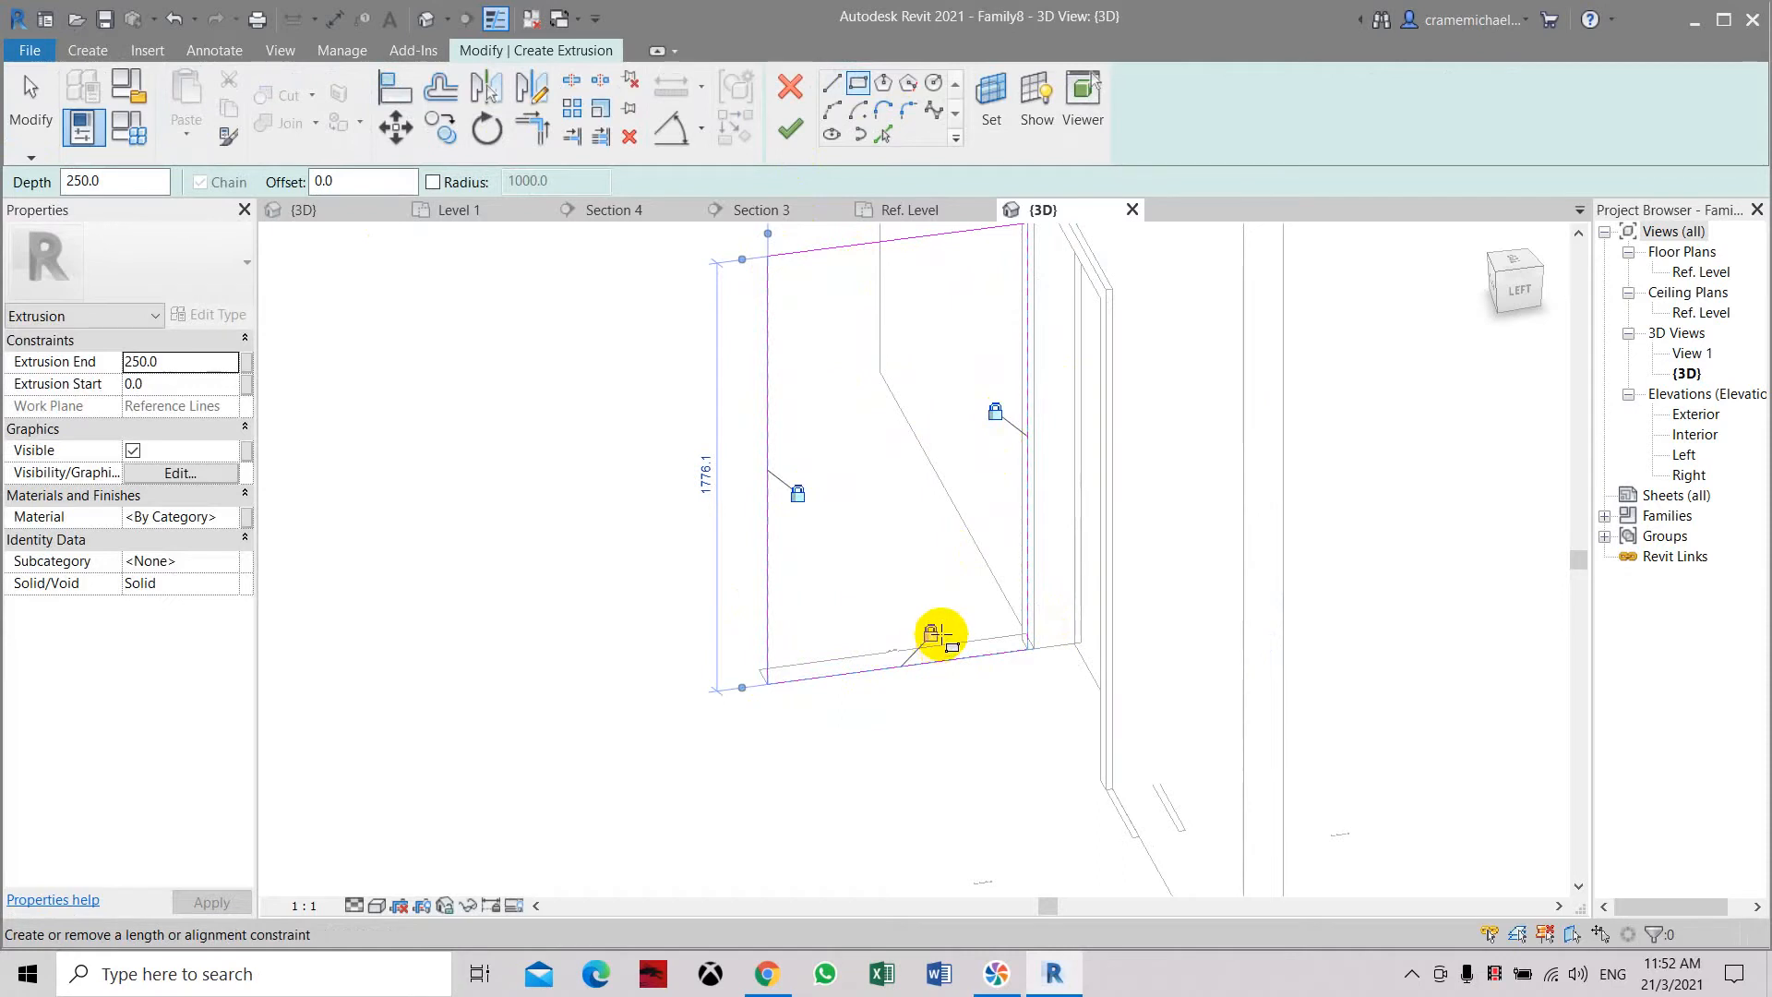
pyautogui.moveTo(906, 455); pyautogui.dragTo(863, 710, button='middle')
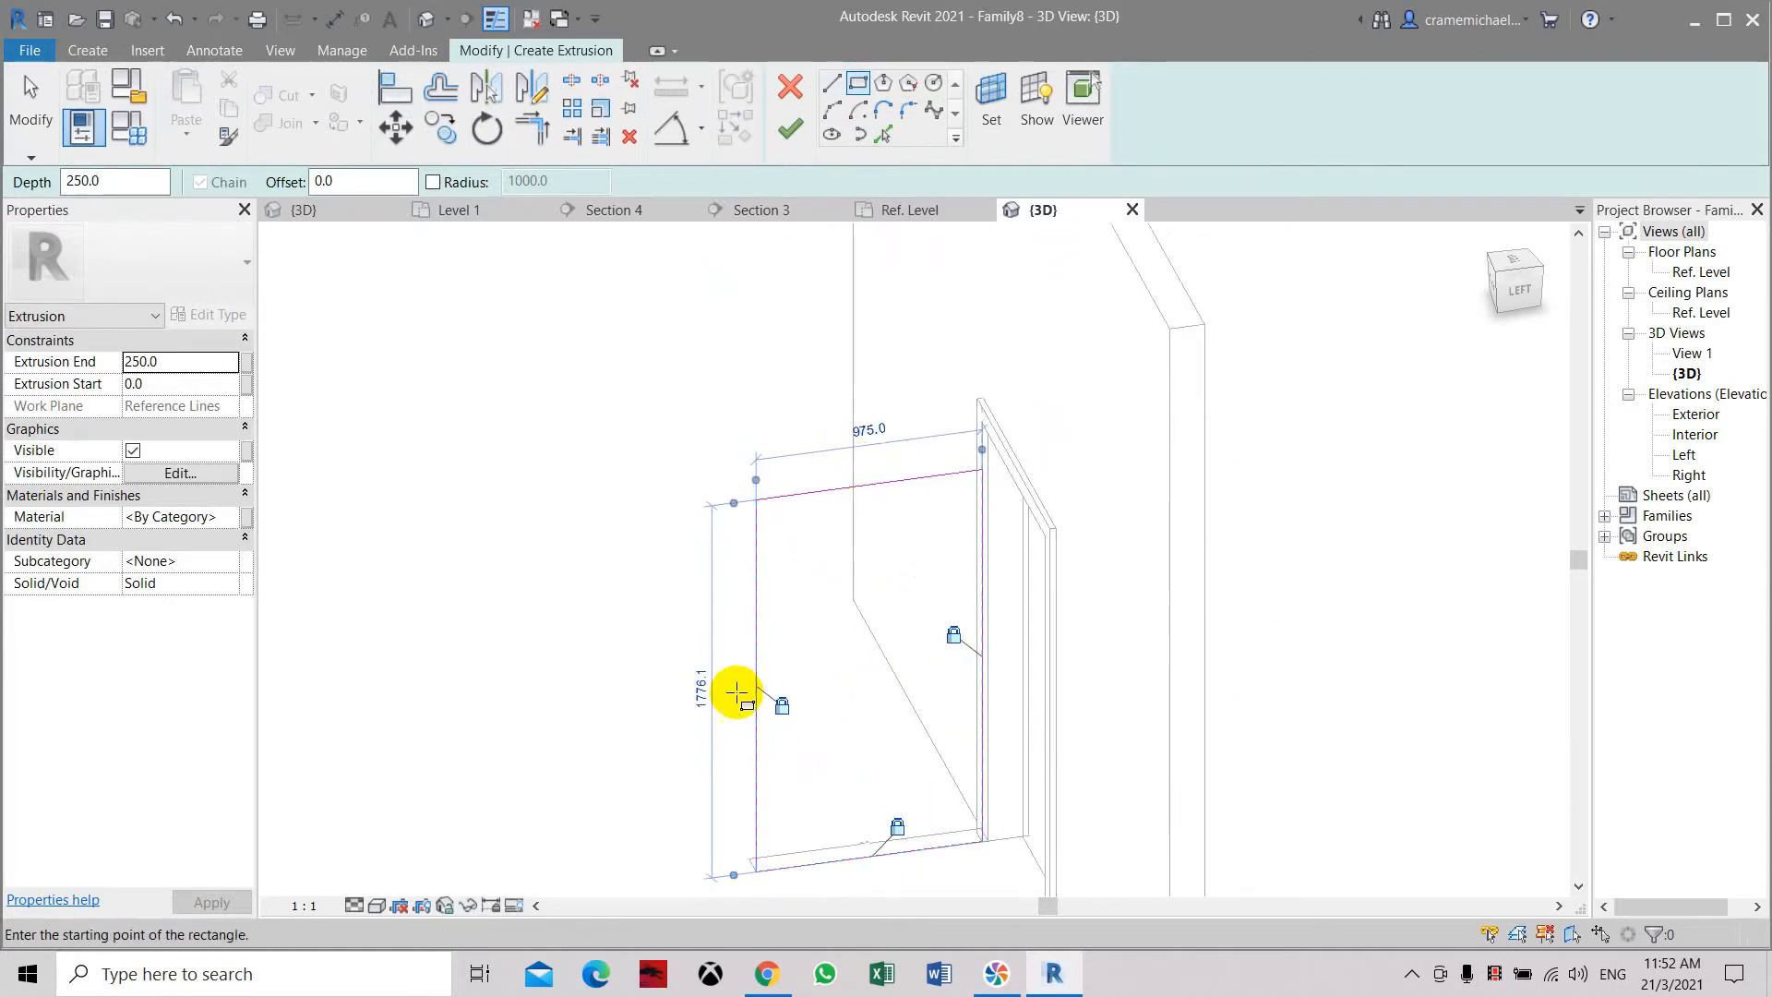
pyautogui.press('Escape')
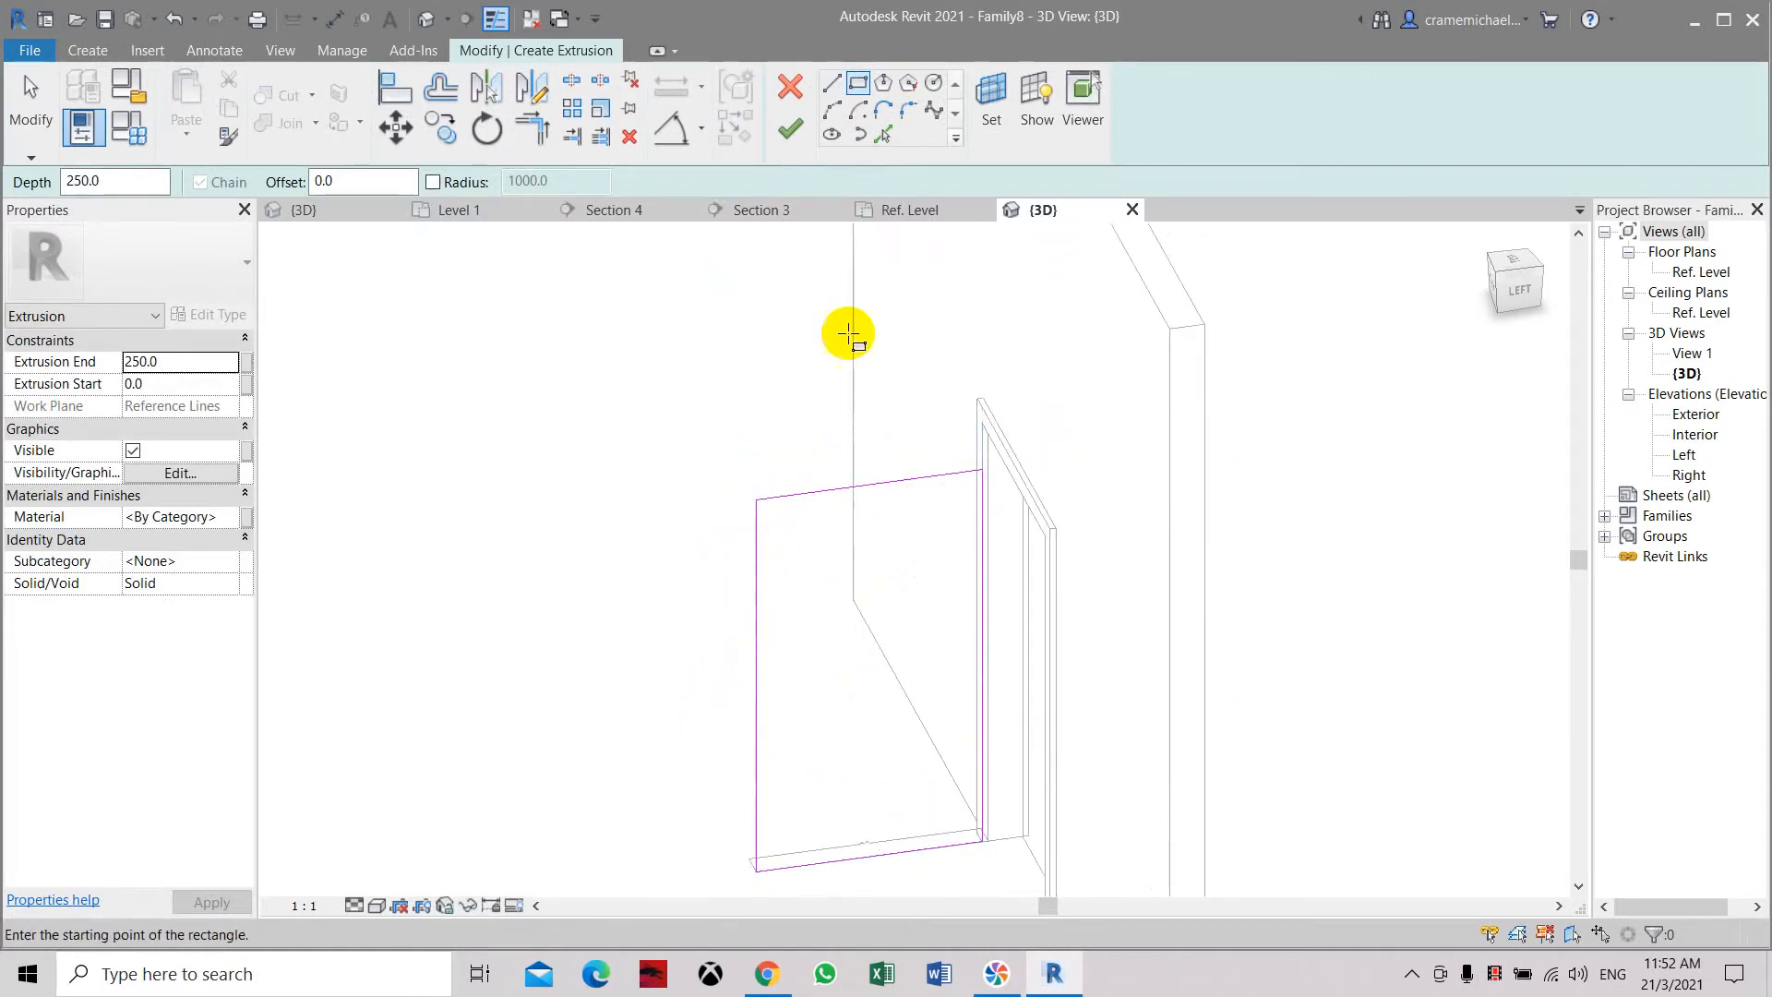
# Add an aligned dimension between the rectangle's top and bottom edges and label it with the Height = 2000 parameter
pyautogui.click(701, 127)
pyautogui.click(704, 171)
pyautogui.click(849, 490)
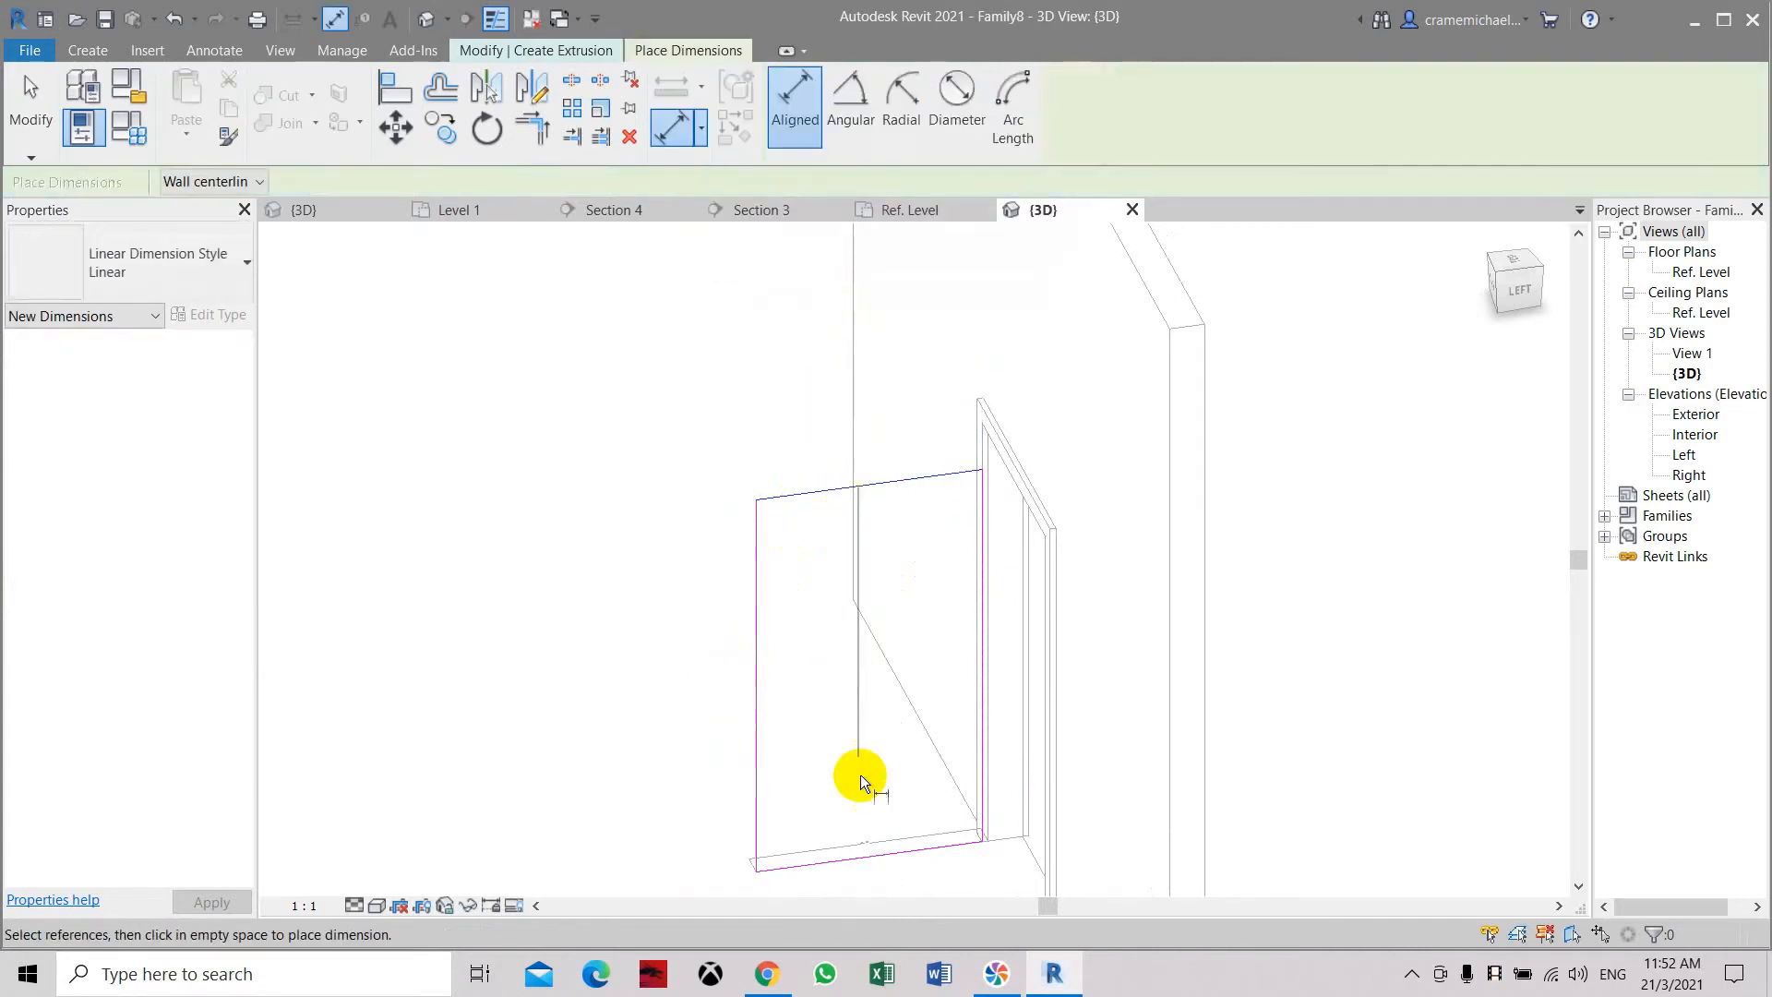
pyautogui.click(849, 857)
pyautogui.click(707, 758)
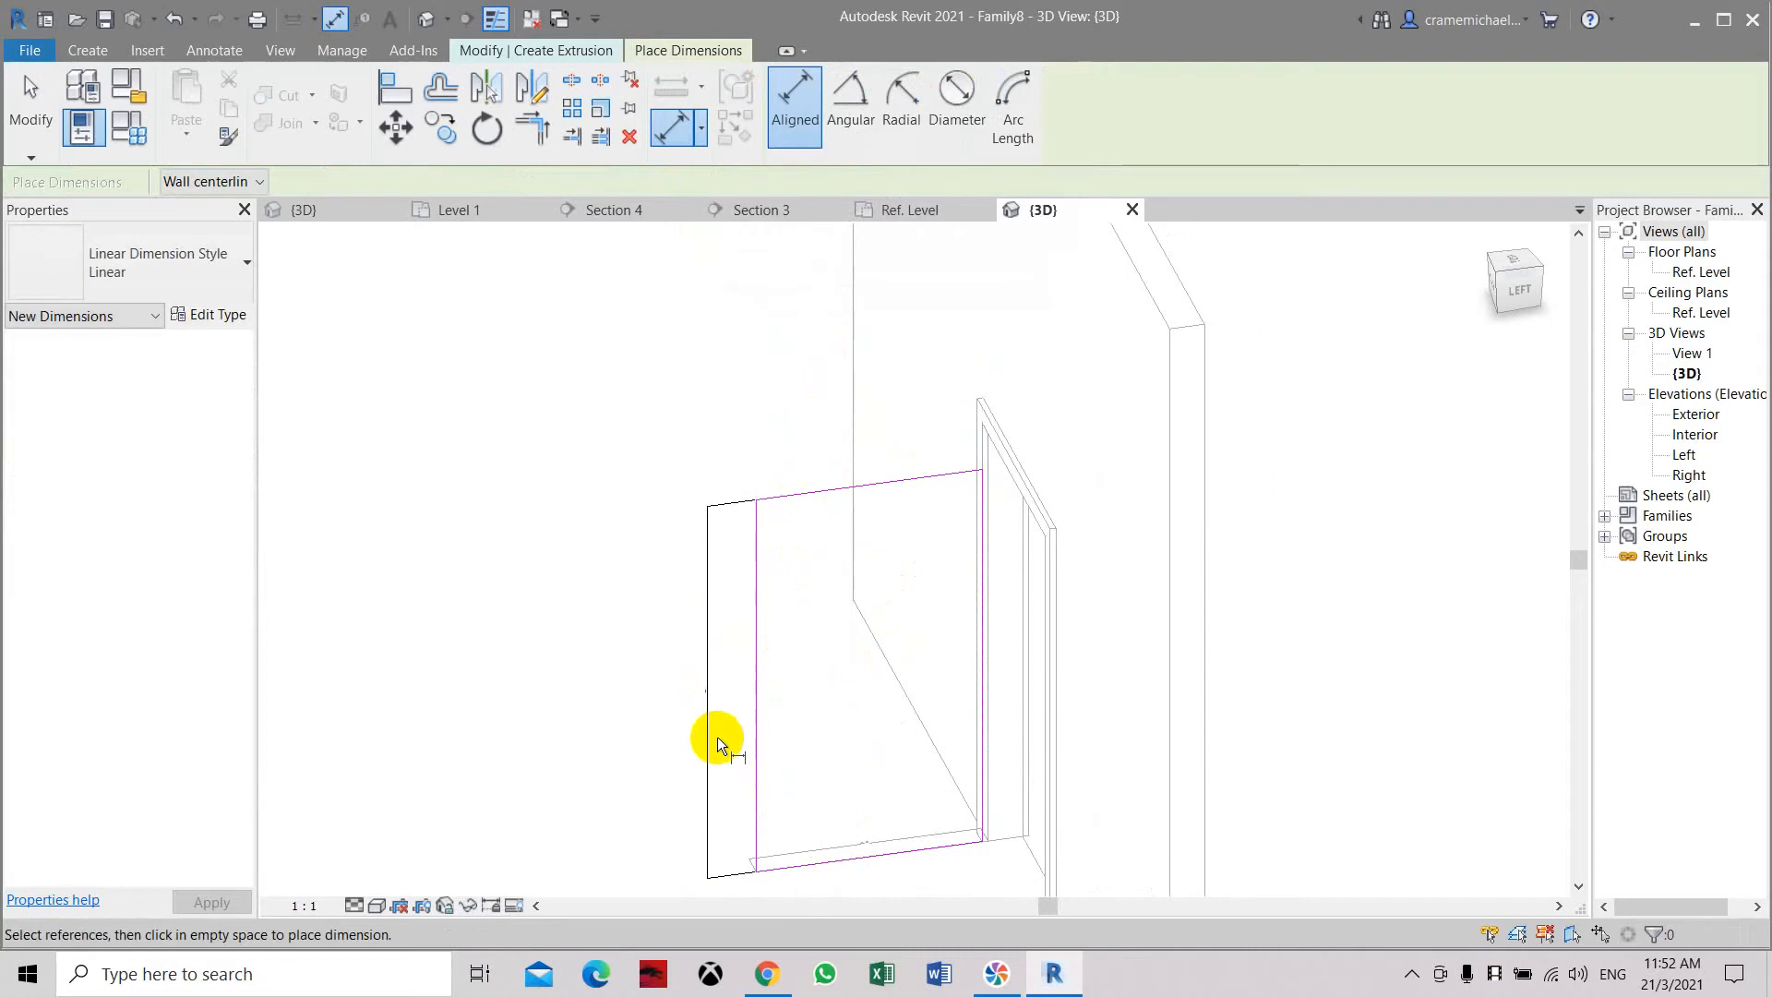
pyautogui.click(714, 620)
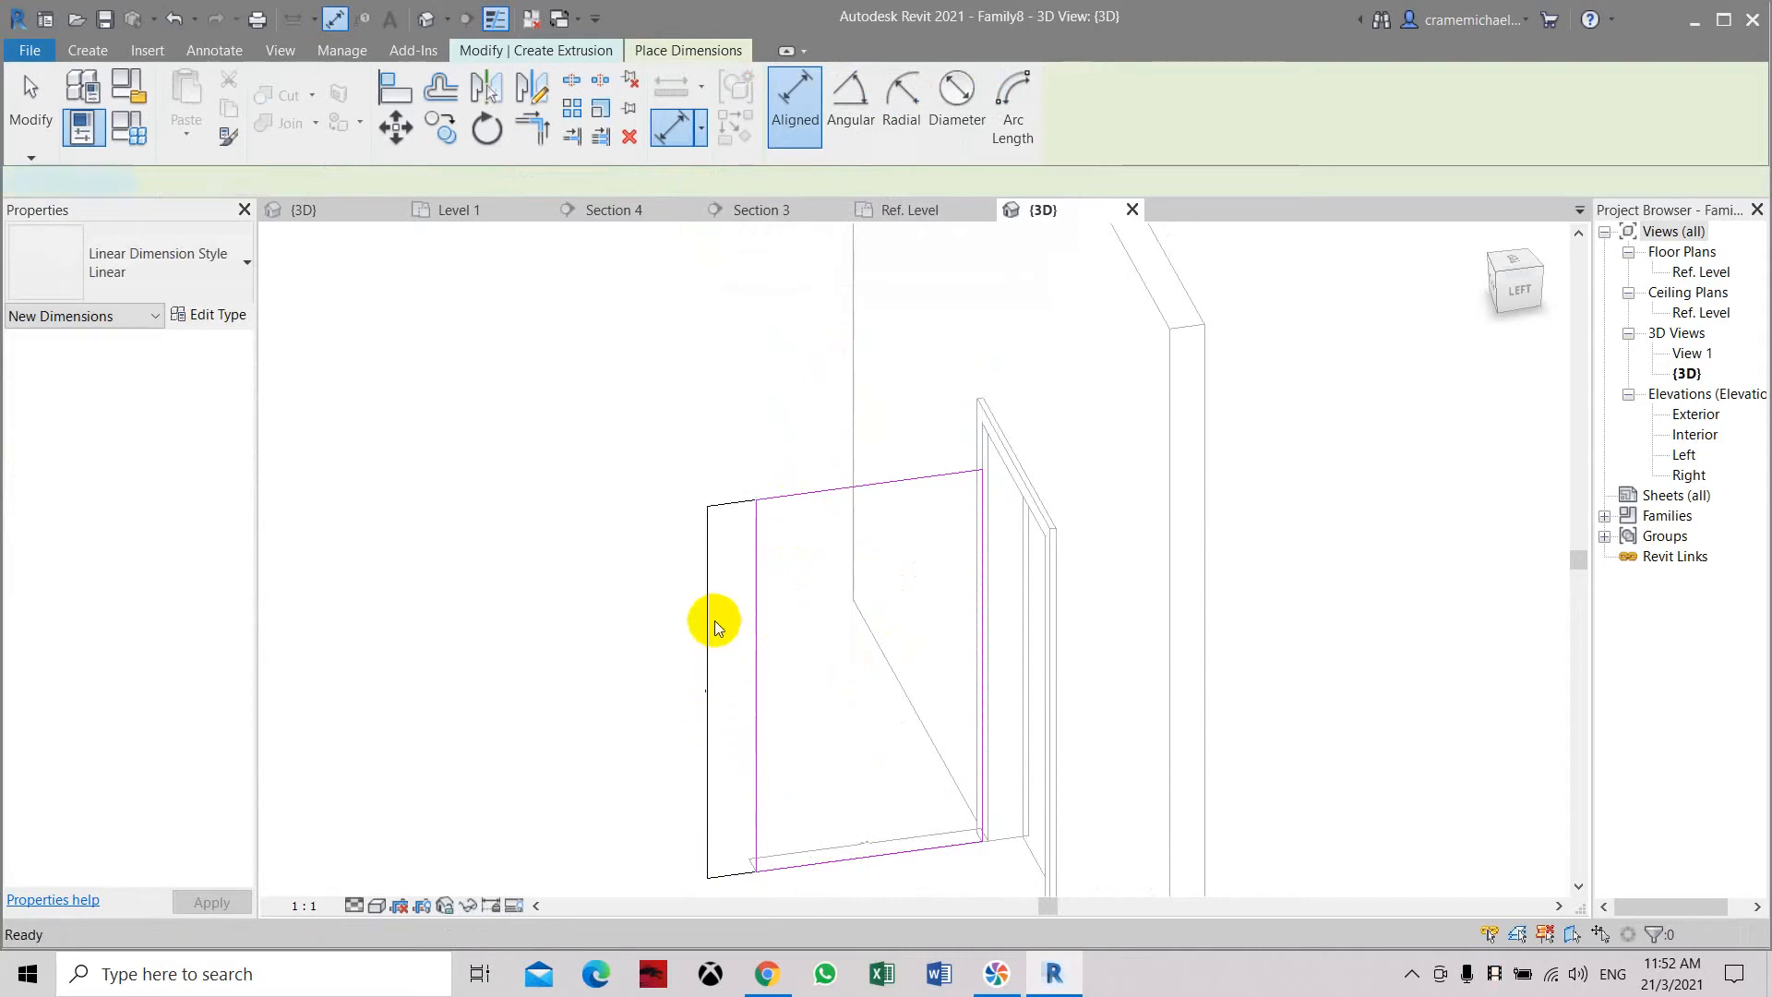
pyautogui.press('Escape')
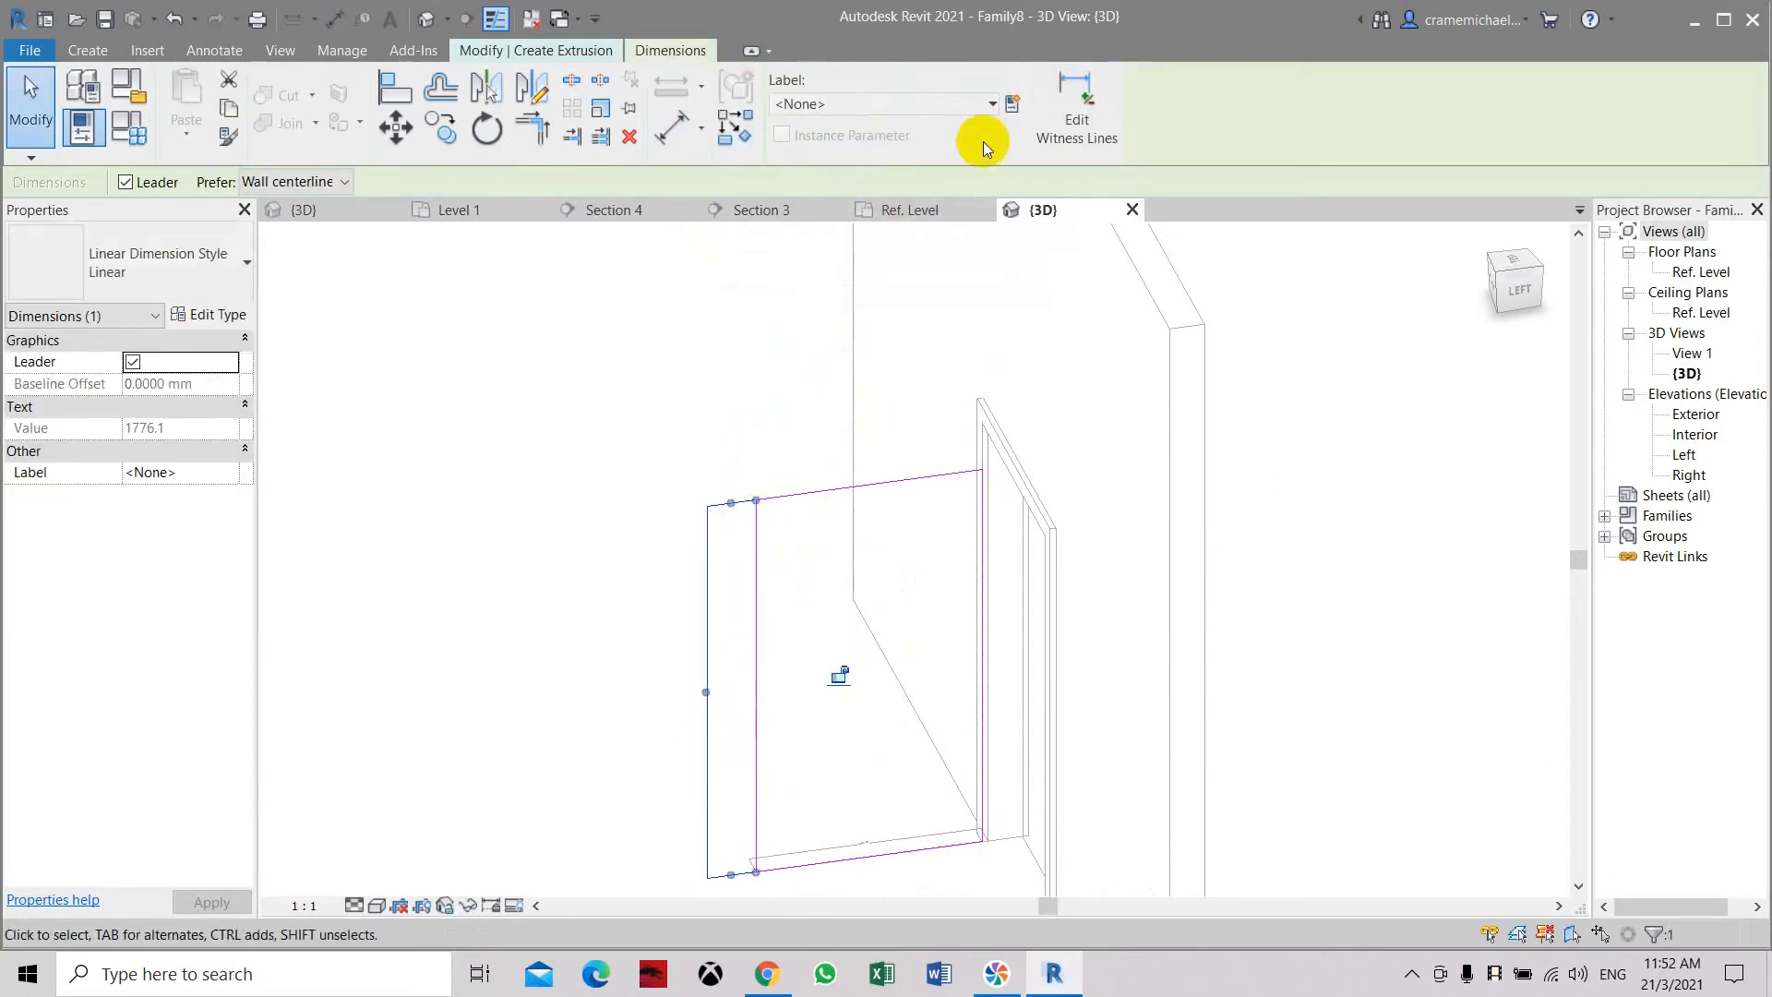
pyautogui.click(994, 103)
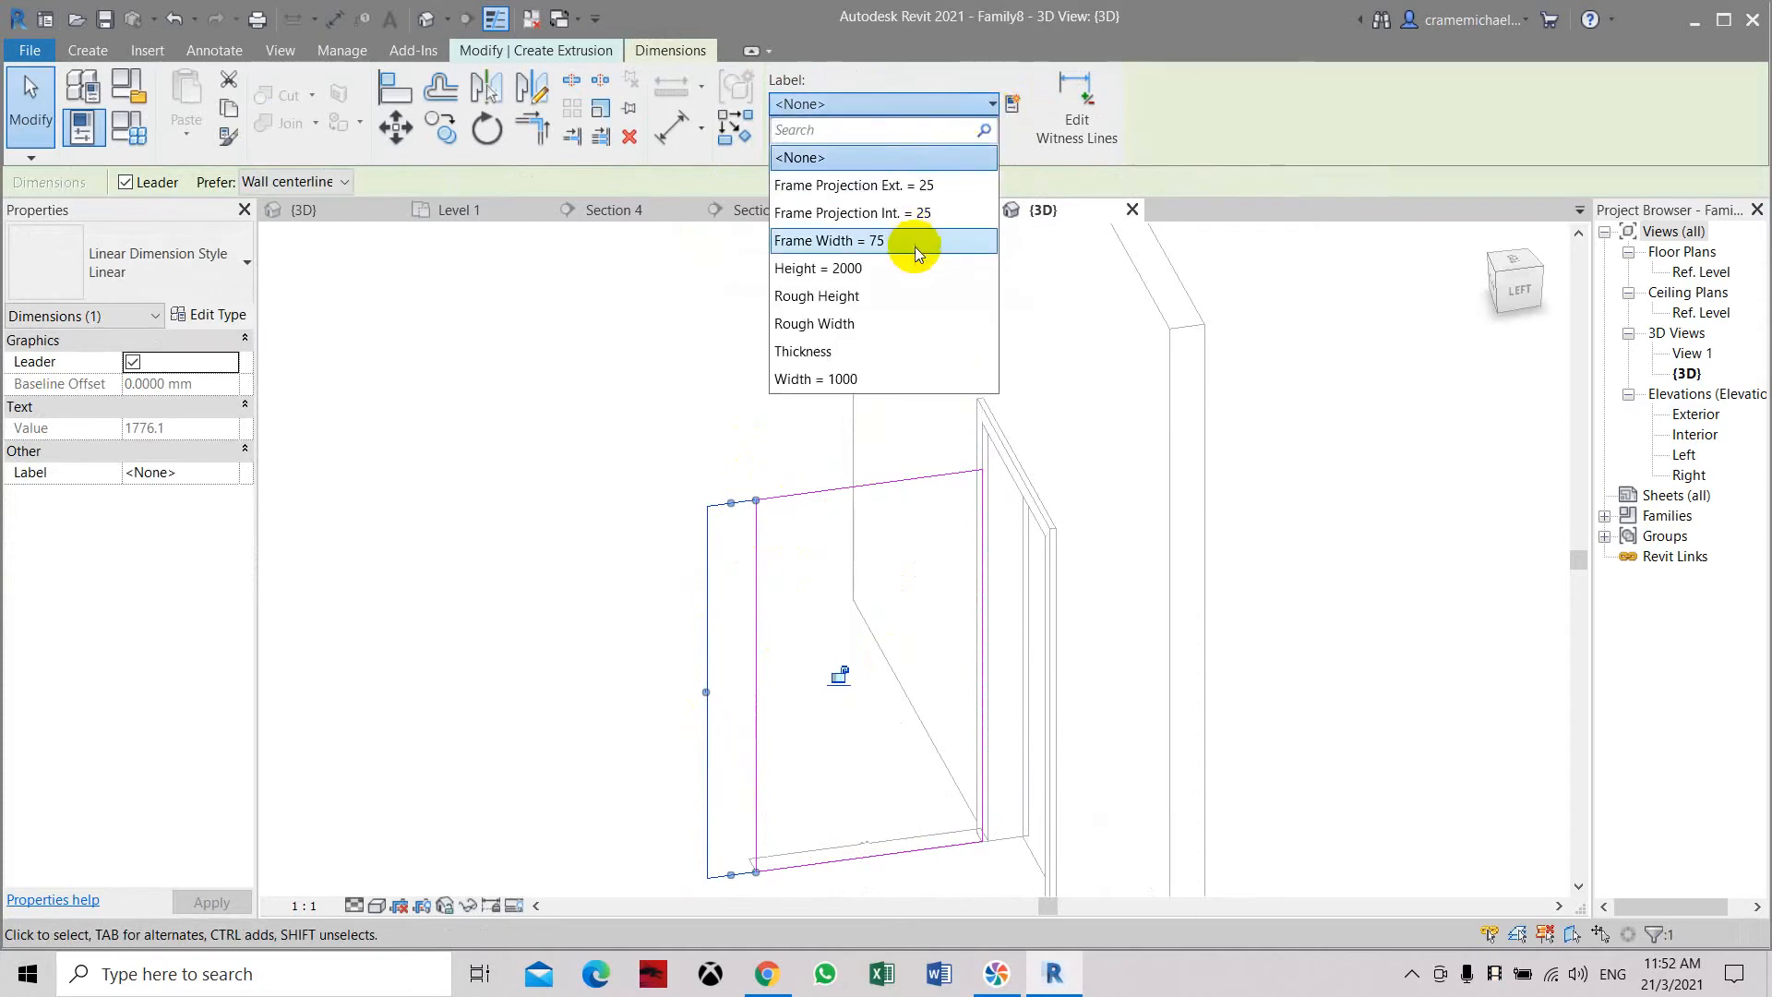
pyautogui.click(913, 269)
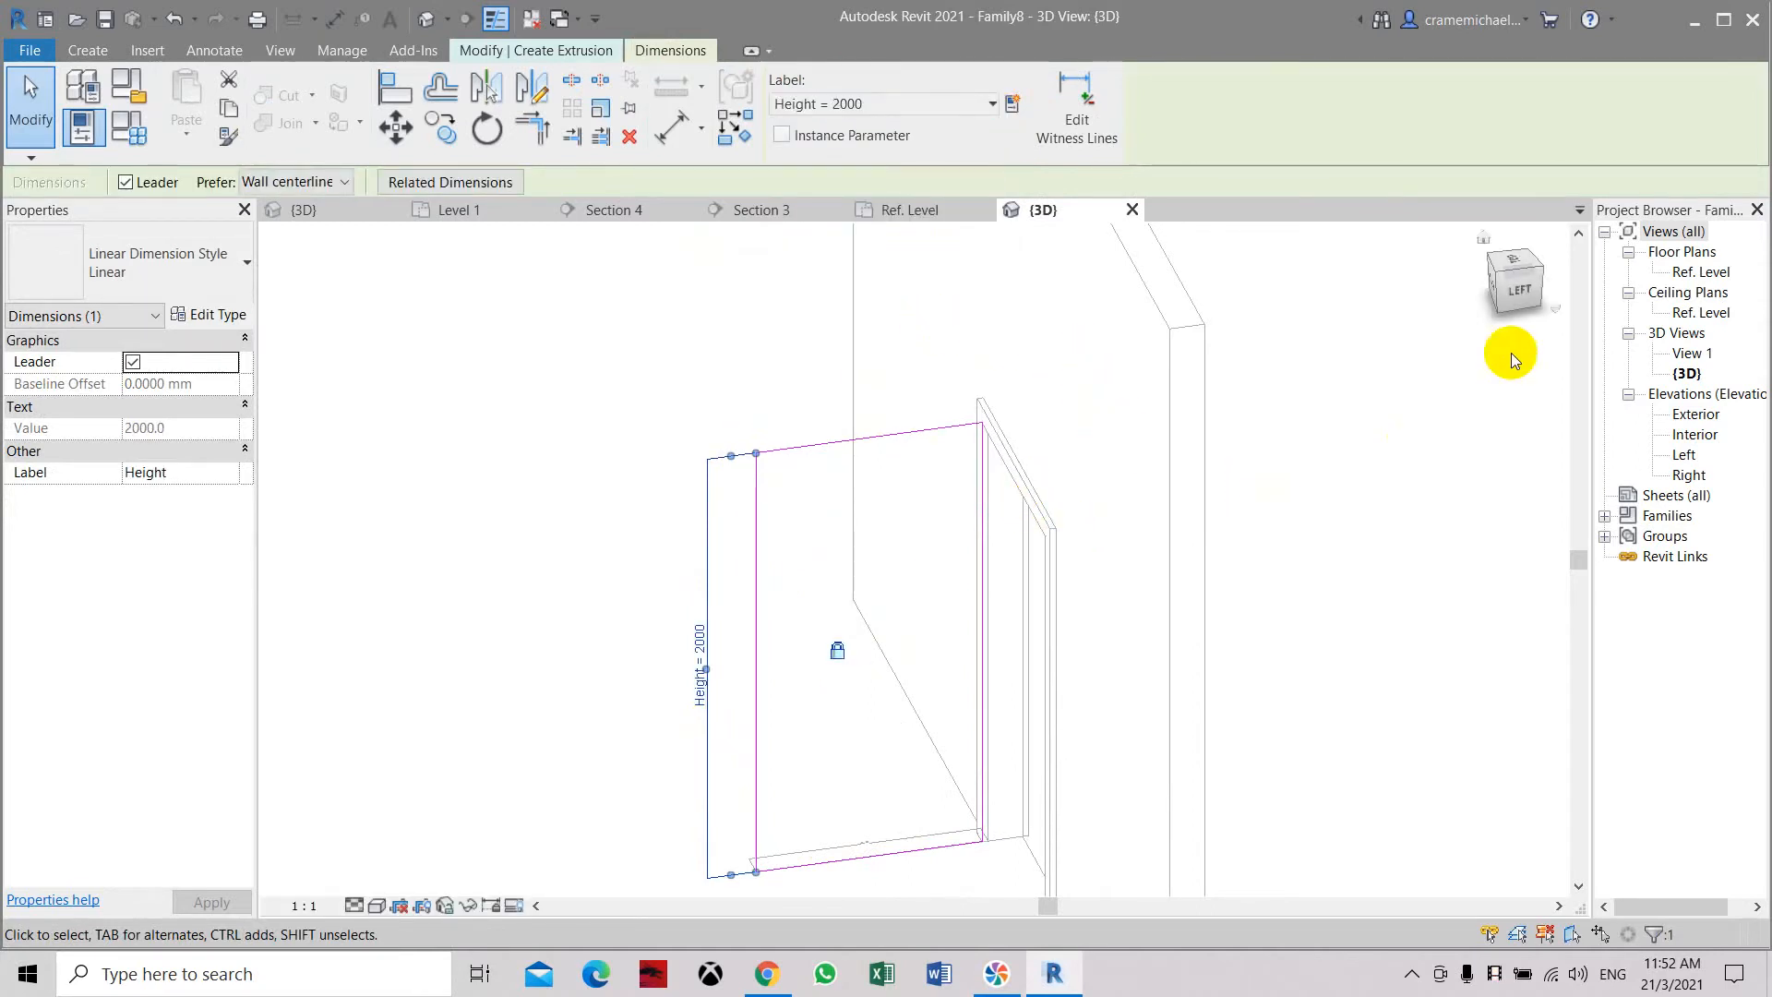
# Finish the door panel's extrusion sketch and set its Extrusion End to 50
pyautogui.moveTo(1518, 275)
pyautogui.mouseDown()
pyautogui.moveTo(1553, 261)
pyautogui.moveTo(270, 249)
pyautogui.mouseUp()
pyautogui.scroll(-4, 1026, 379)
pyautogui.moveTo(1535, 277)
pyautogui.mouseDown()
pyautogui.moveTo(1503, 335)
pyautogui.moveTo(1504, 386)
pyautogui.mouseUp()
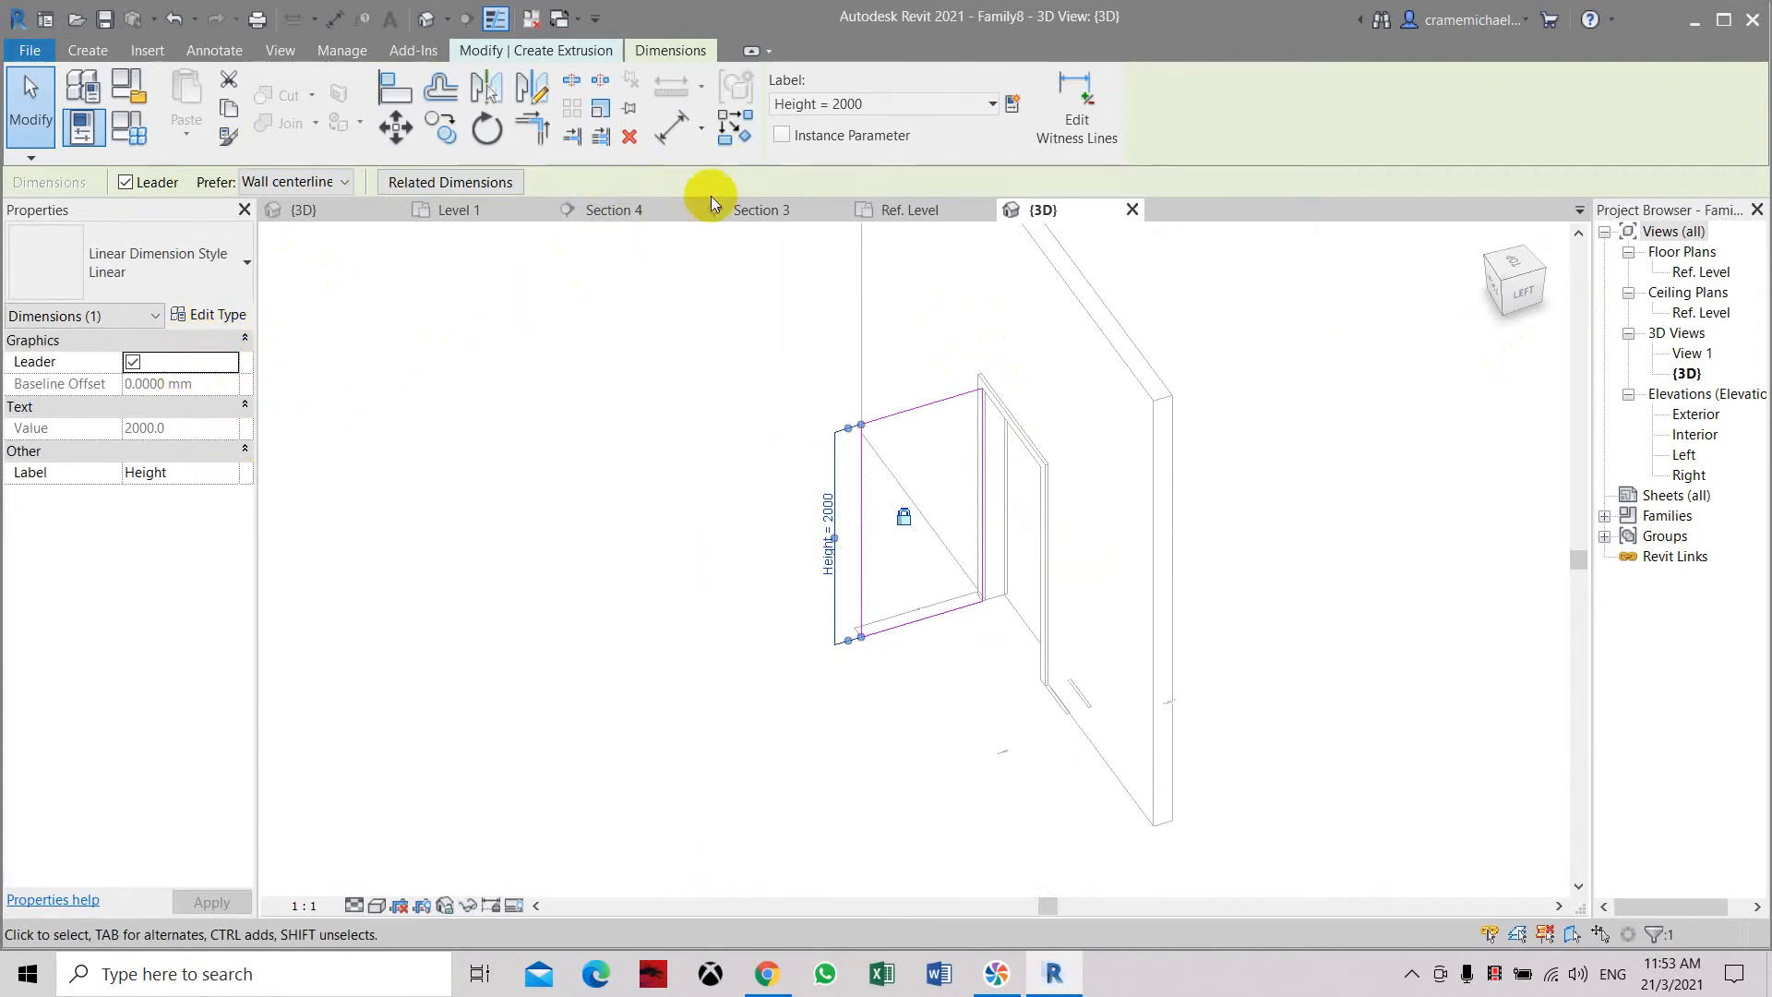
pyautogui.click(551, 52)
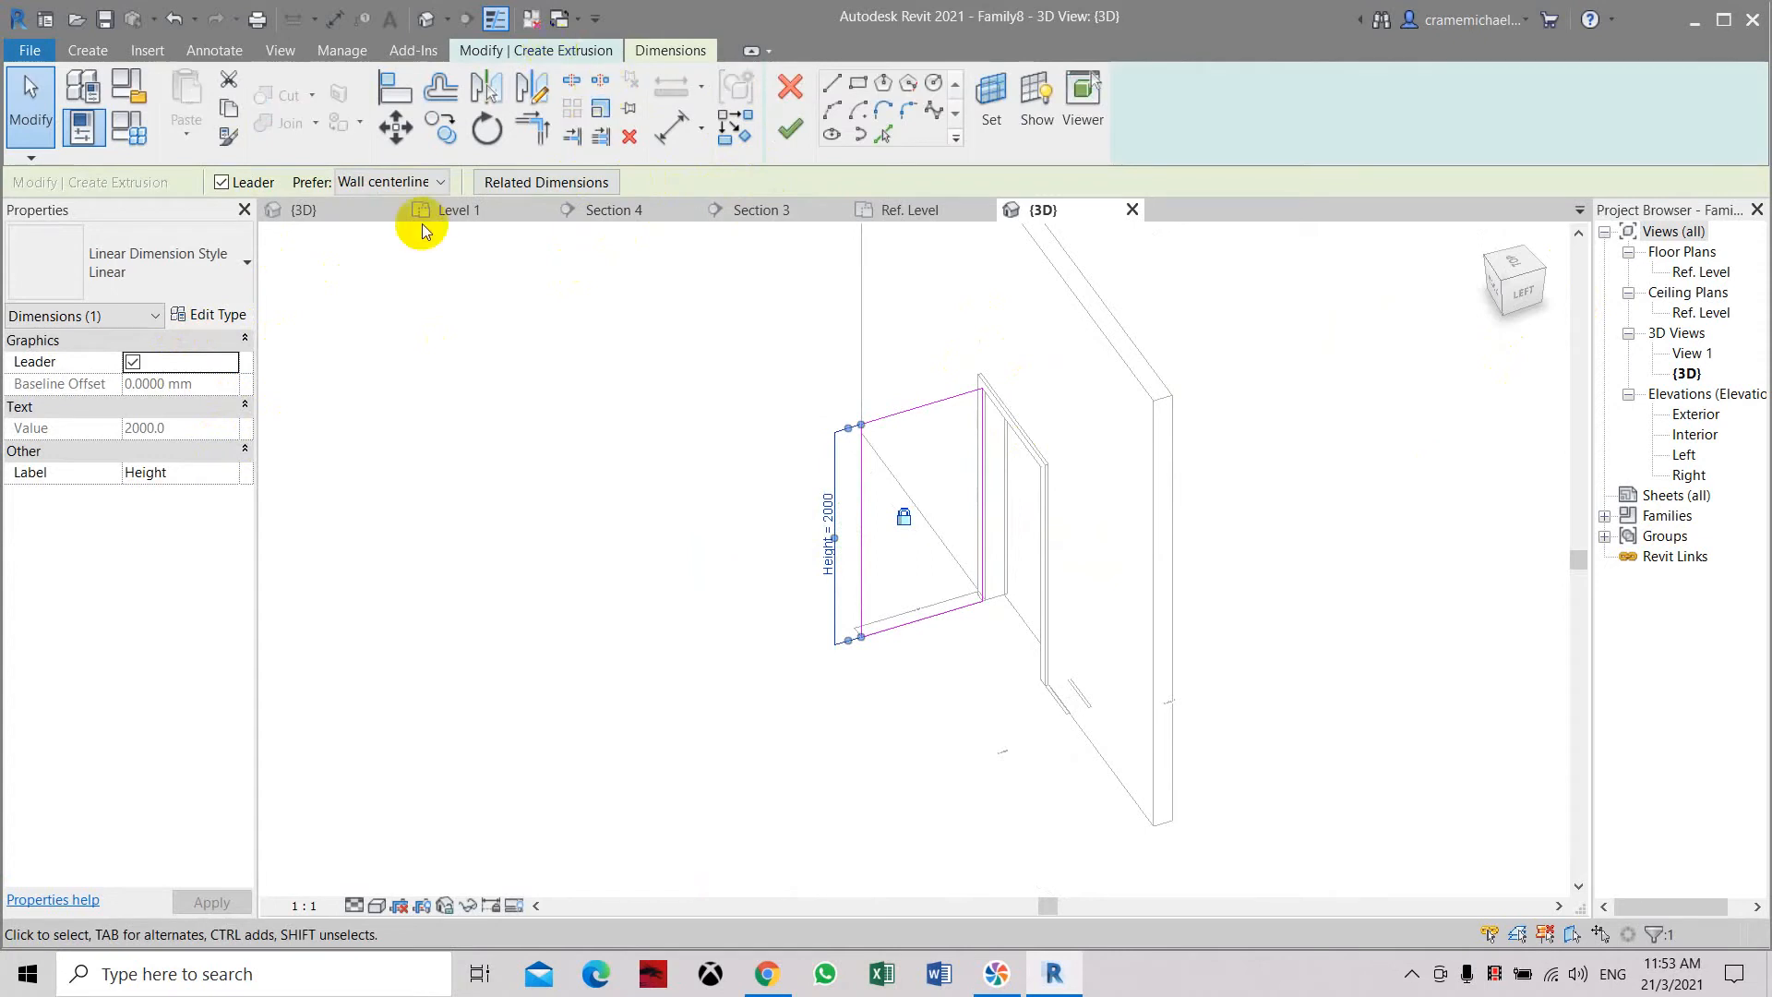
pyautogui.click(792, 127)
pyautogui.scroll(5, 968, 582)
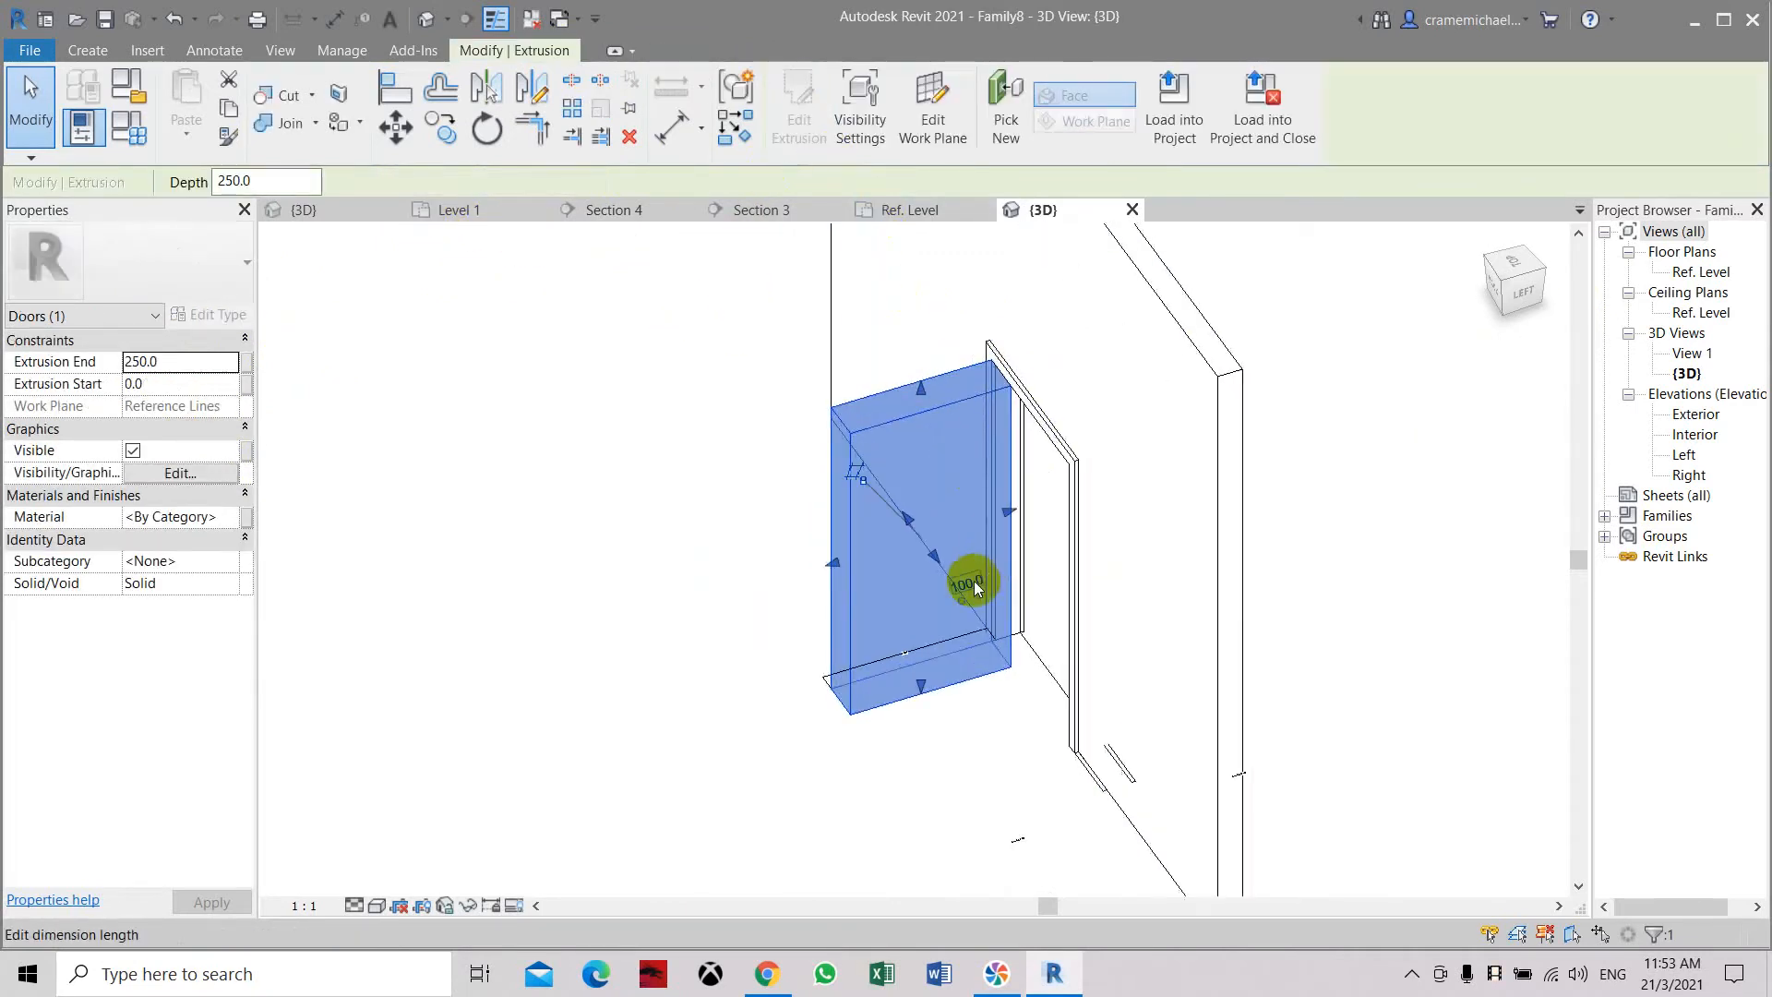
pyautogui.click(199, 359)
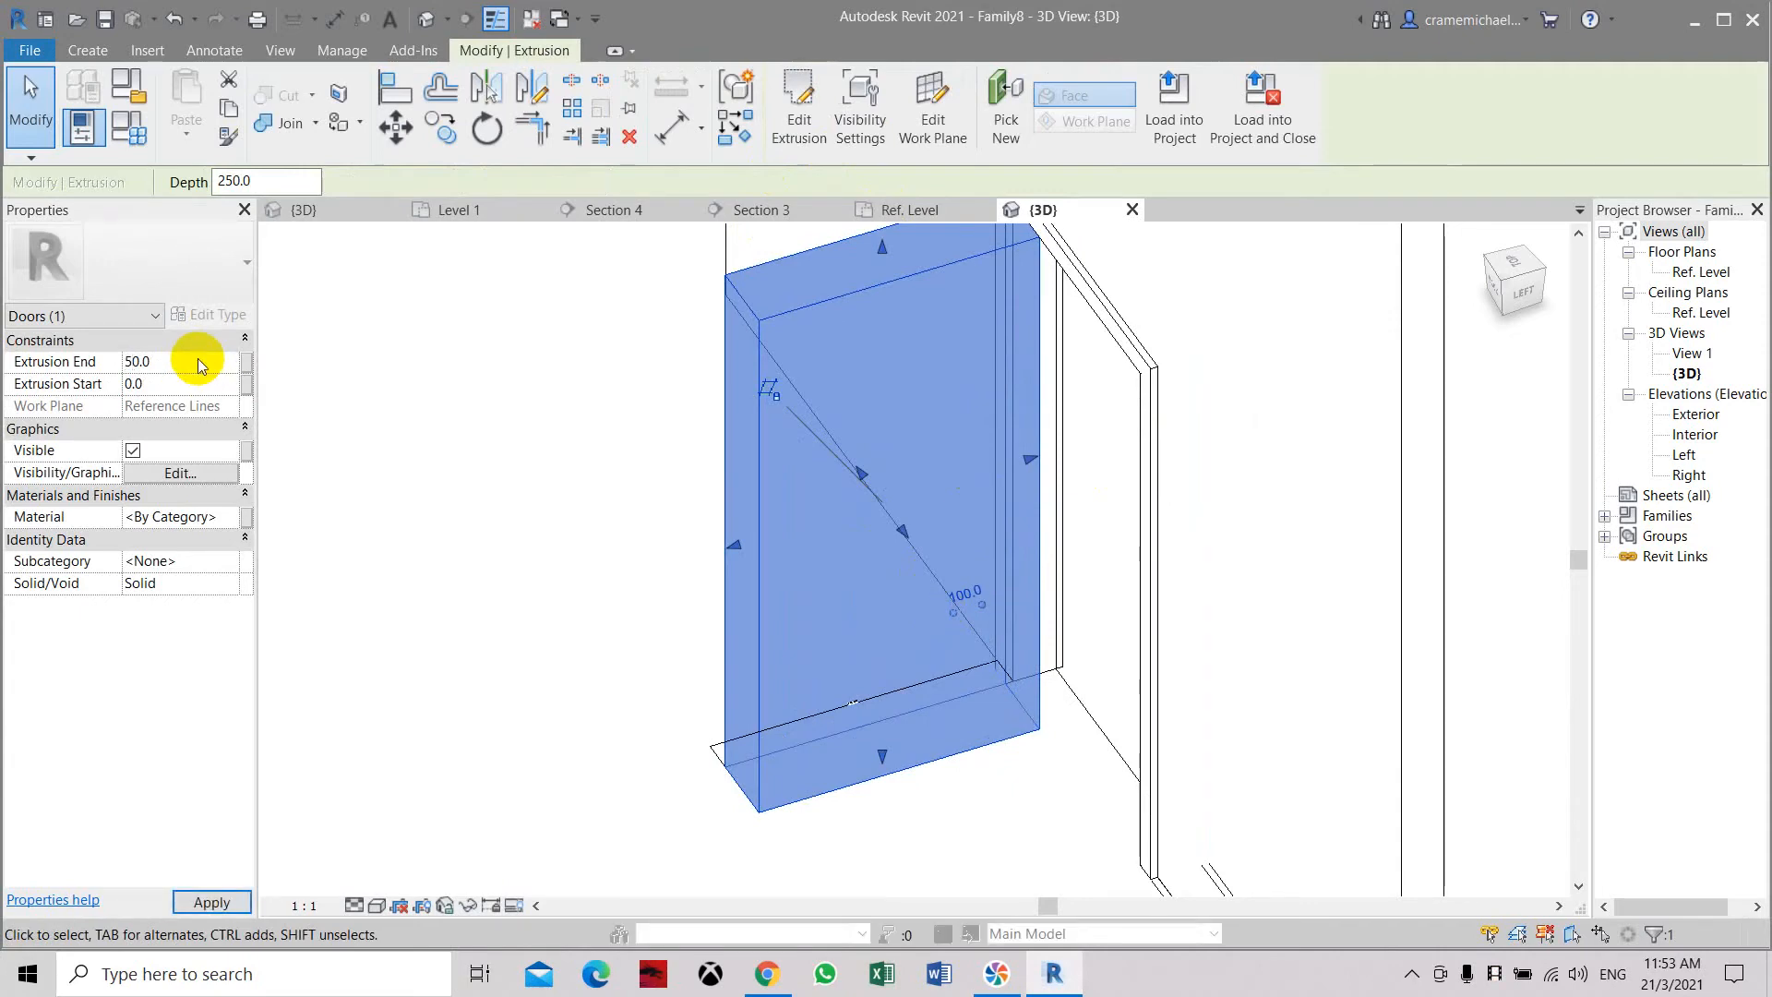
# Examine how the door panel meets the frame and wall at its hinge corner in 3D
pyautogui.moveTo(1504, 284)
pyautogui.mouseDown()
pyautogui.moveTo(1529, 294)
pyautogui.moveTo(285, 305)
pyautogui.moveTo(612, 316)
pyautogui.moveTo(618, 353)
pyautogui.moveTo(329, 301)
pyautogui.moveTo(1562, 314)
pyautogui.moveTo(1529, 314)
pyautogui.mouseUp()
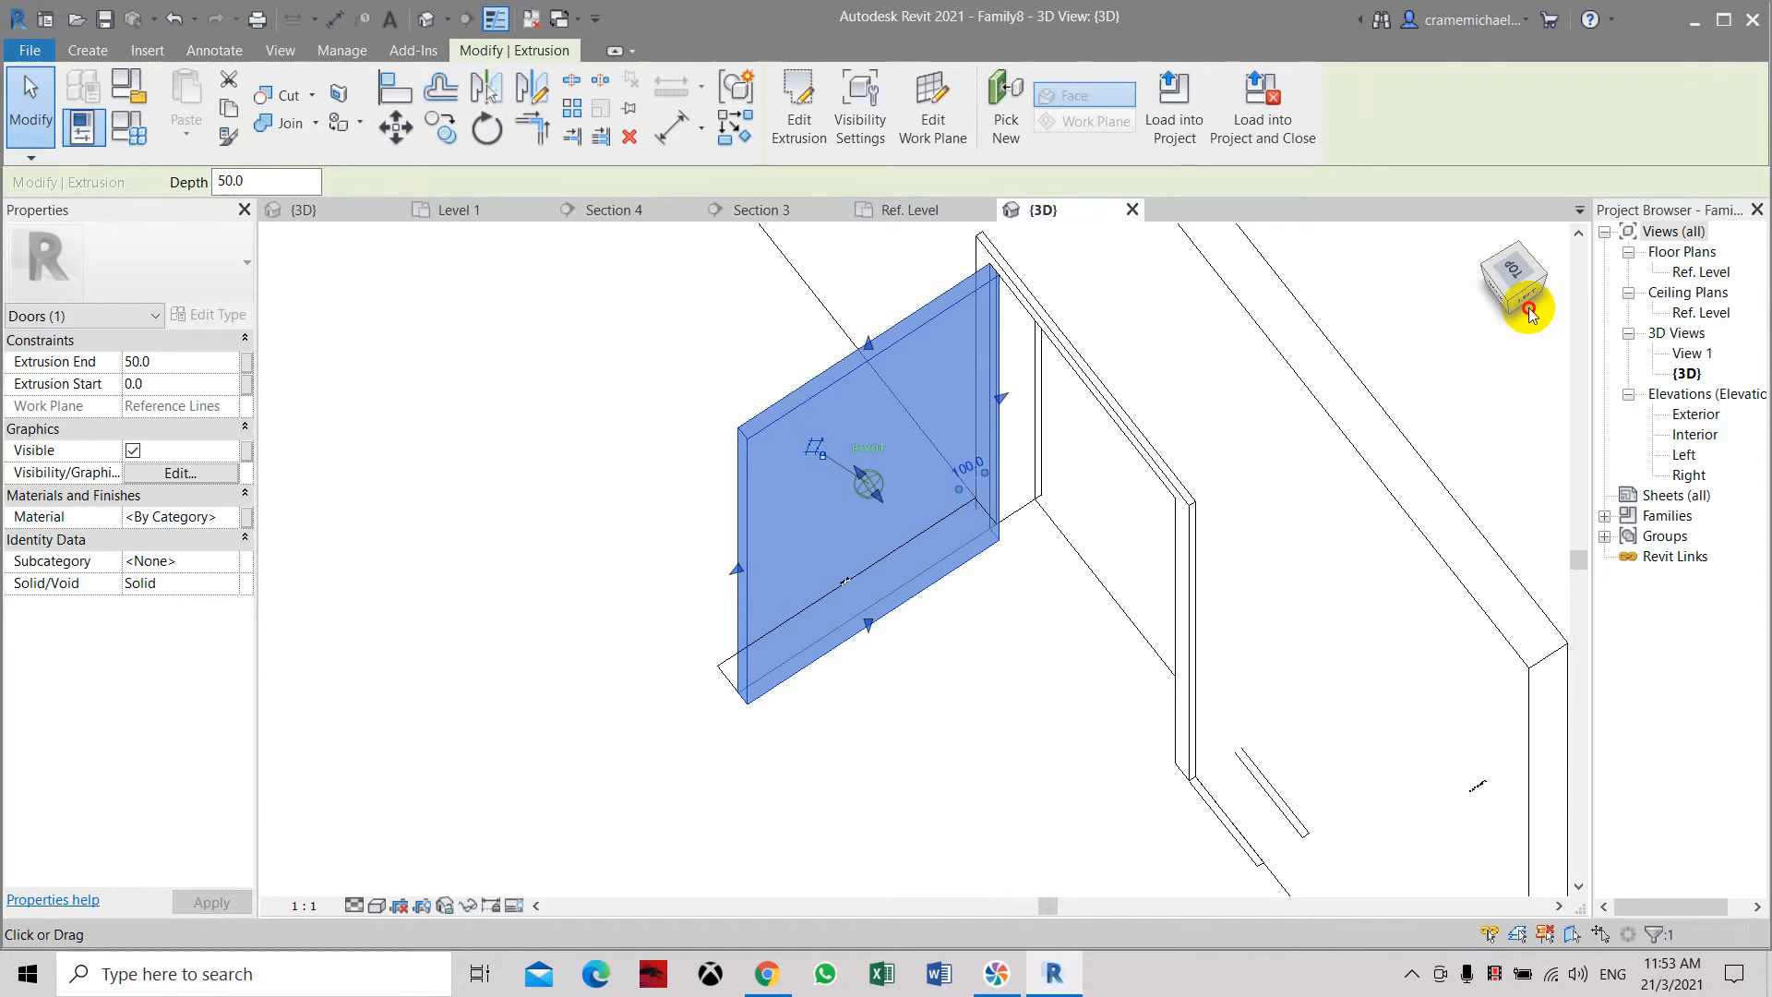
pyautogui.moveTo(1528, 314); pyautogui.dragTo(1527, 314)
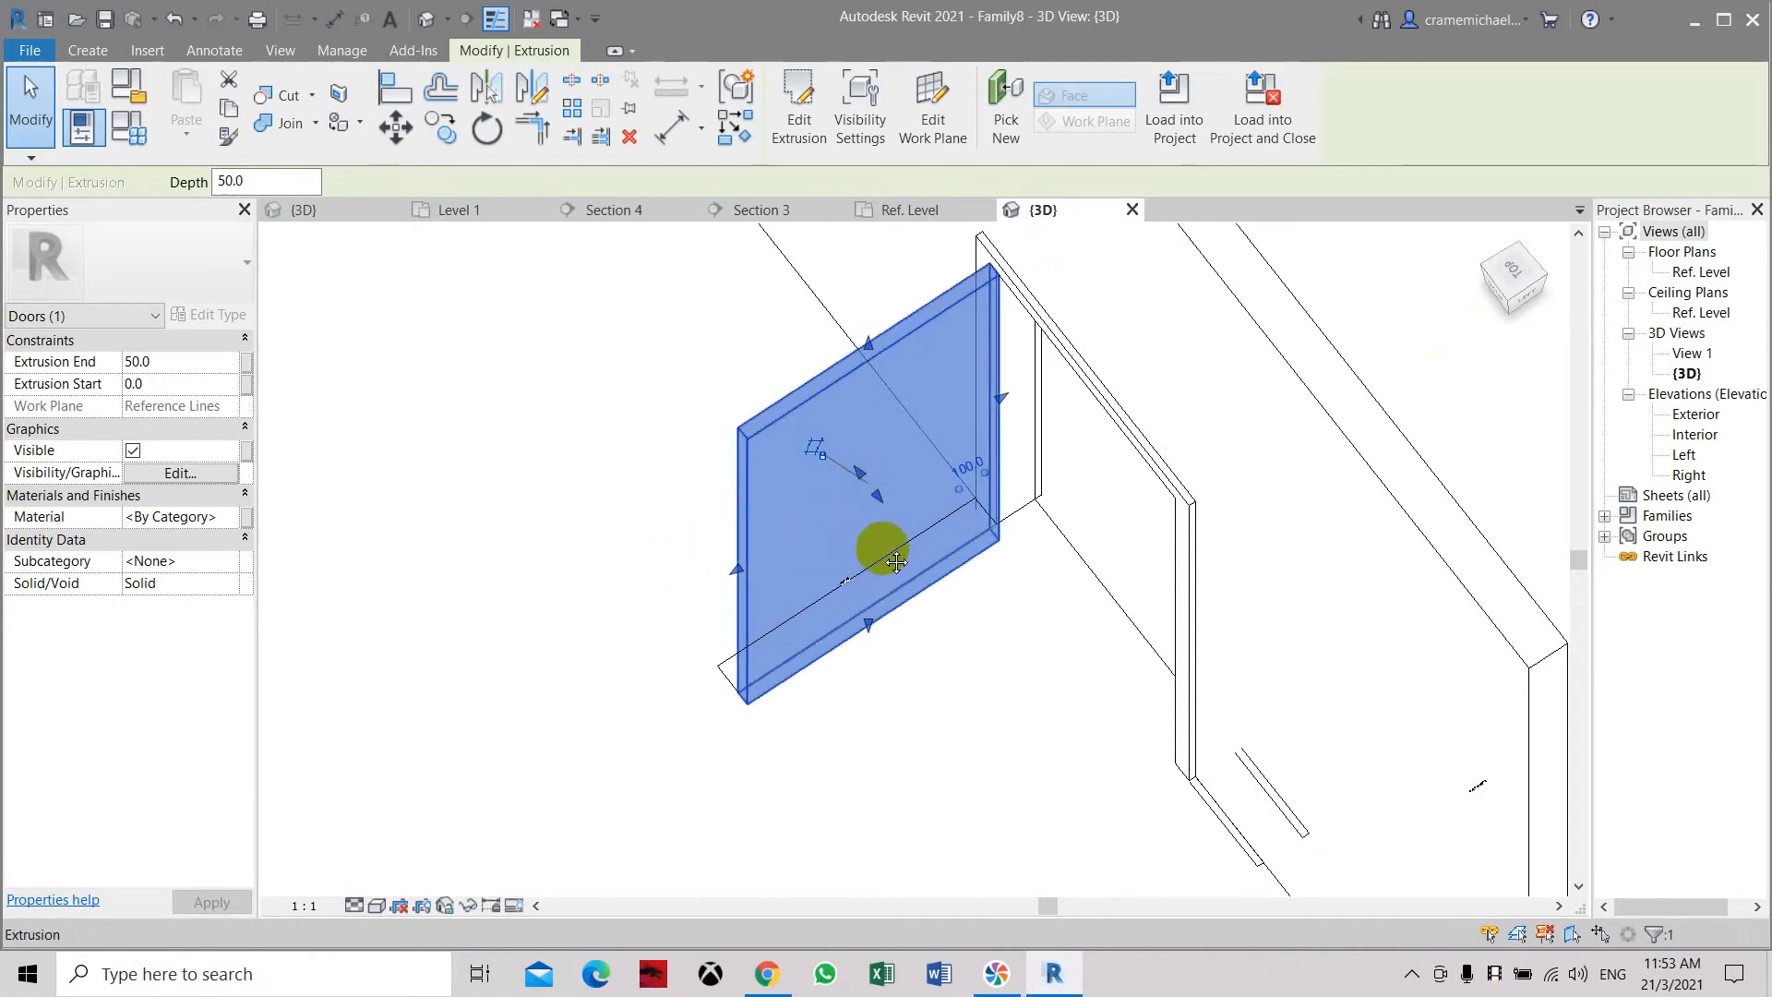
pyautogui.moveTo(877, 541); pyautogui.dragTo(750, 595, button='middle')
pyautogui.scroll(-2, 751, 595)
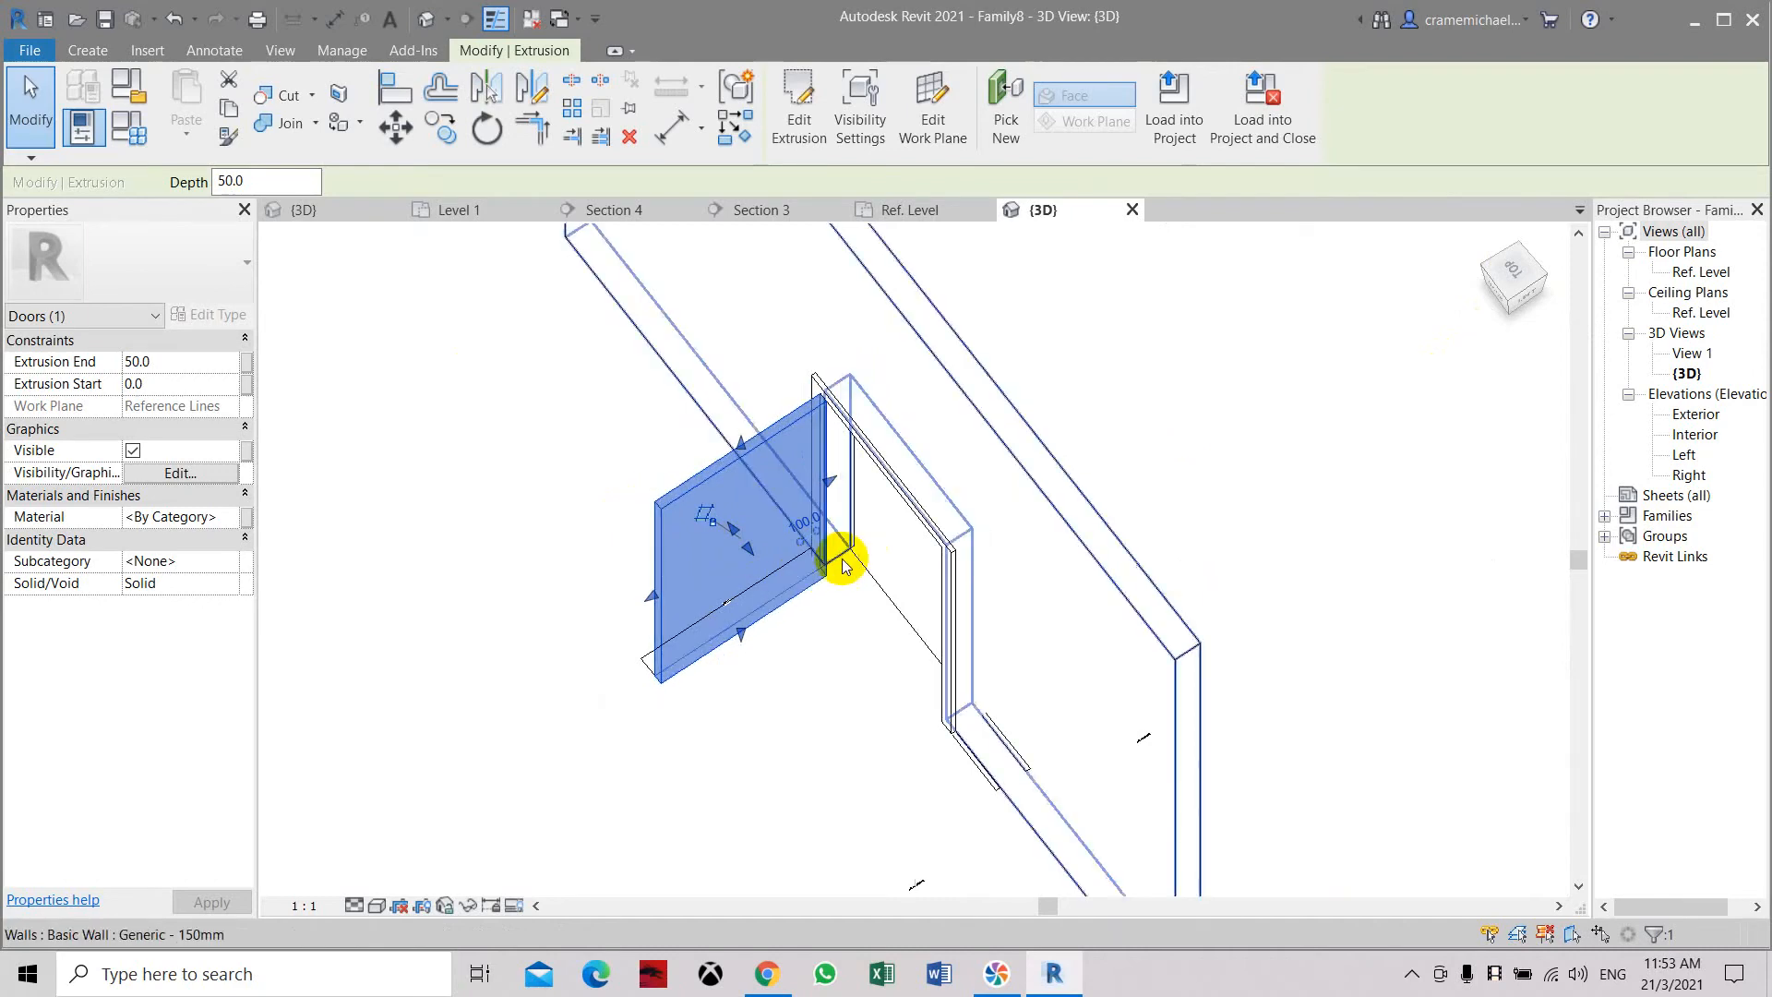
pyautogui.scroll(5, 839, 572)
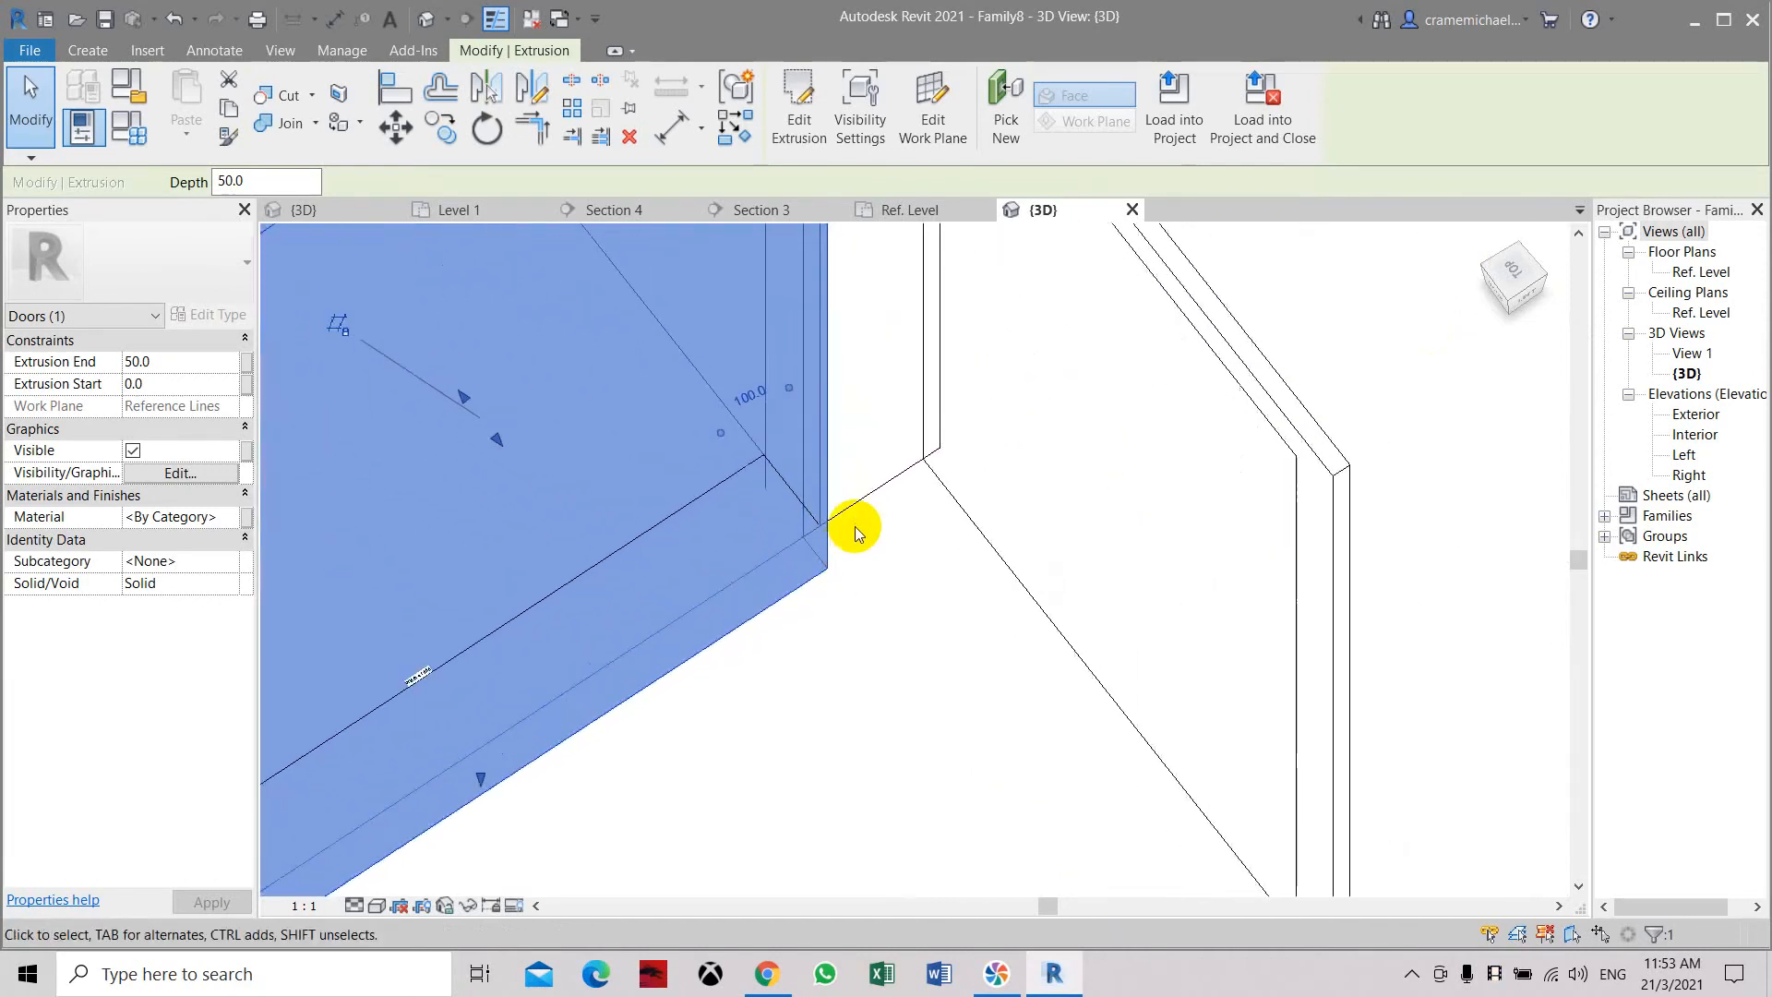
pyautogui.scroll(-5, 853, 530)
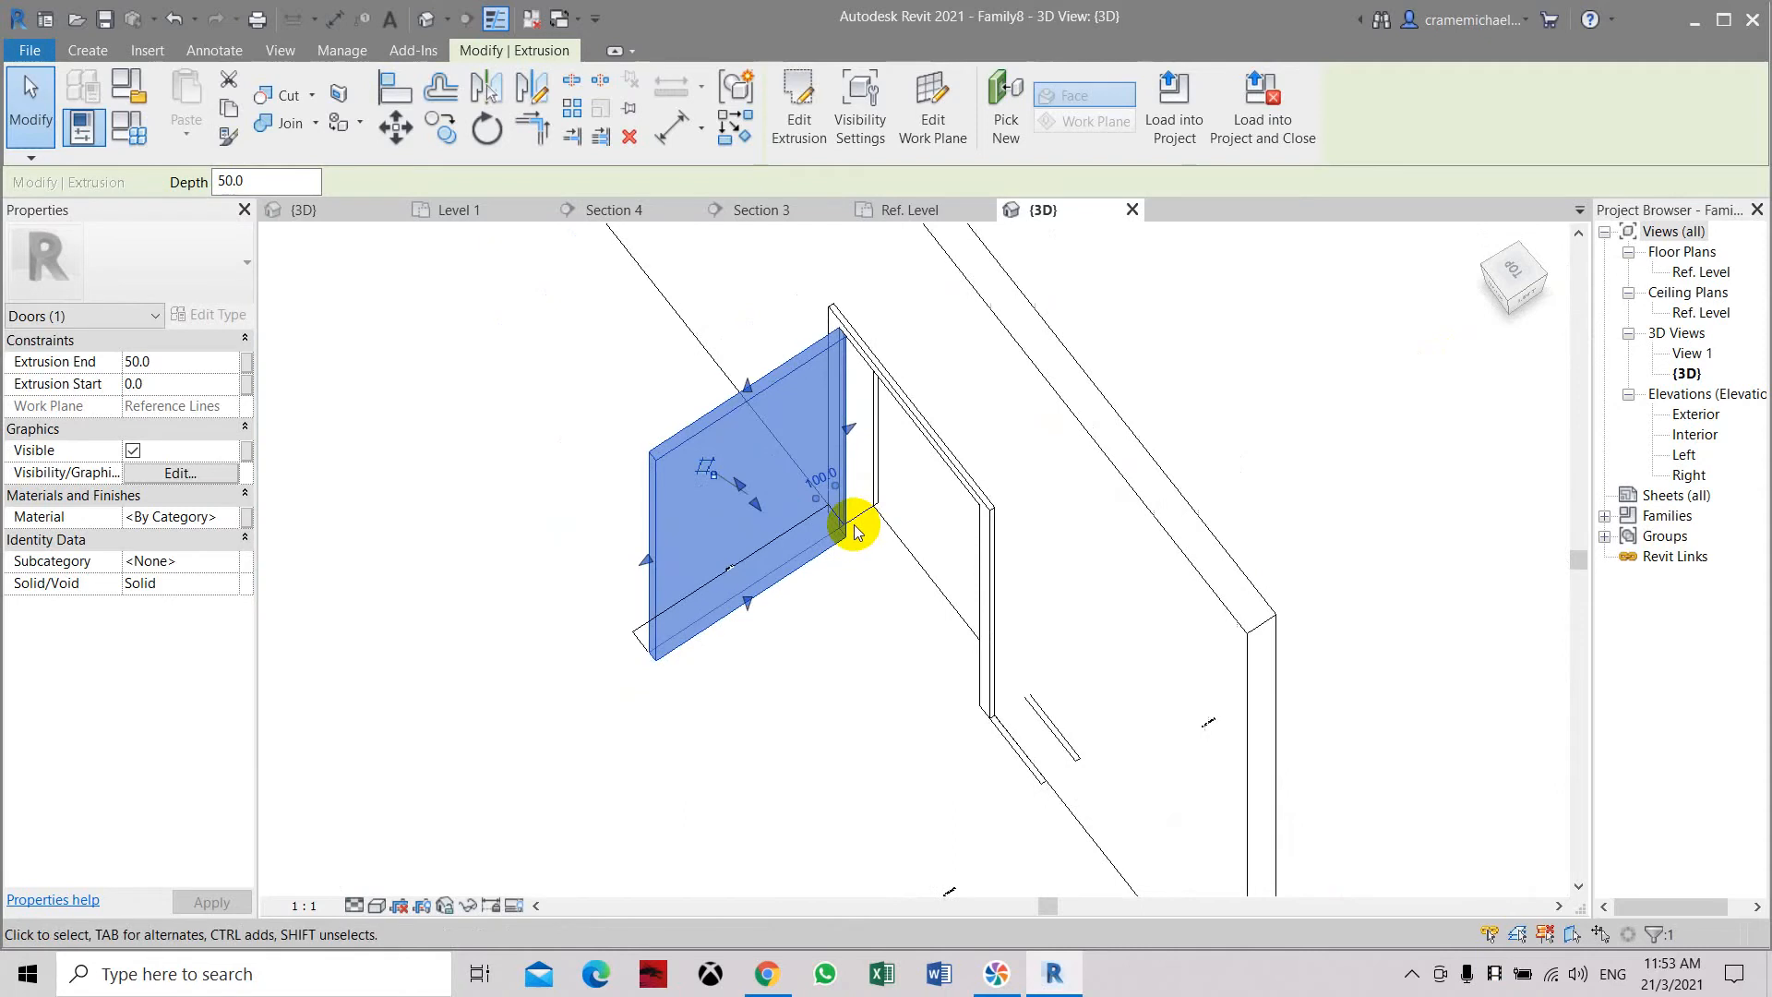
pyautogui.moveTo(1514, 281)
pyautogui.mouseDown()
pyautogui.moveTo(1520, 238)
pyautogui.moveTo(1520, 286)
pyautogui.mouseUp()
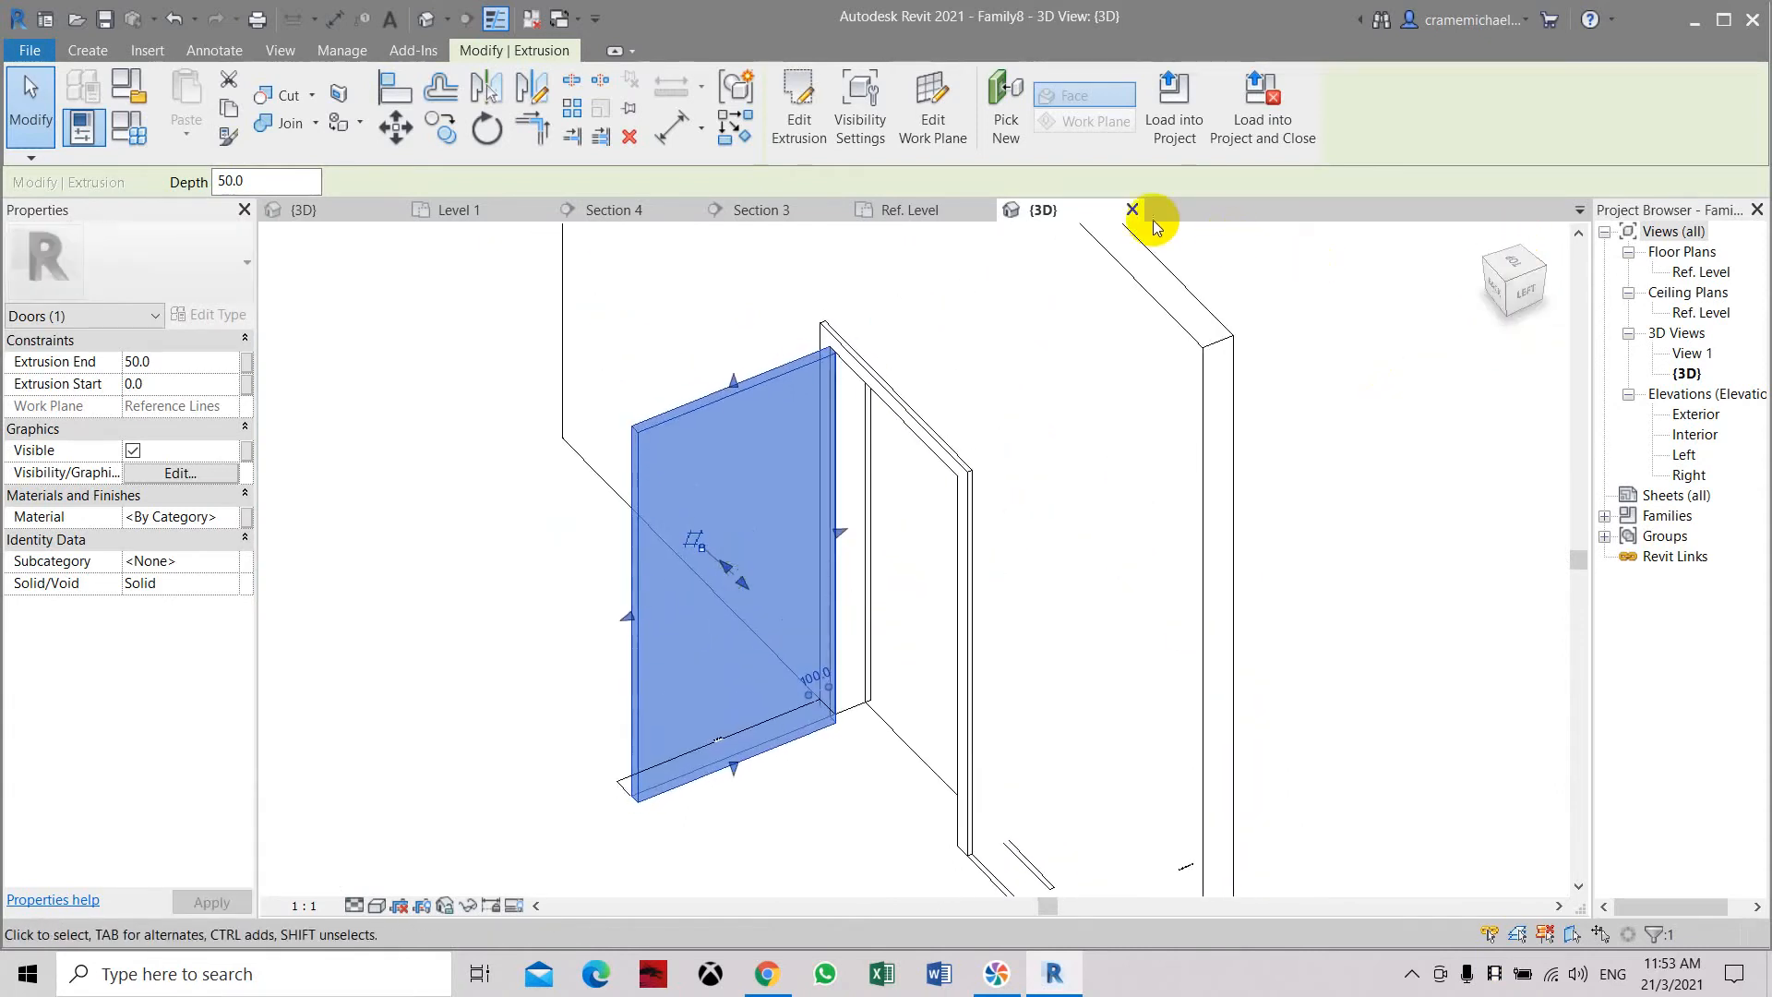
# Assign the Cork Tiles library material, found under wood, to the door panel and shade it with its render appearance
pyautogui.click(351, 369)
pyautogui.click(703, 549)
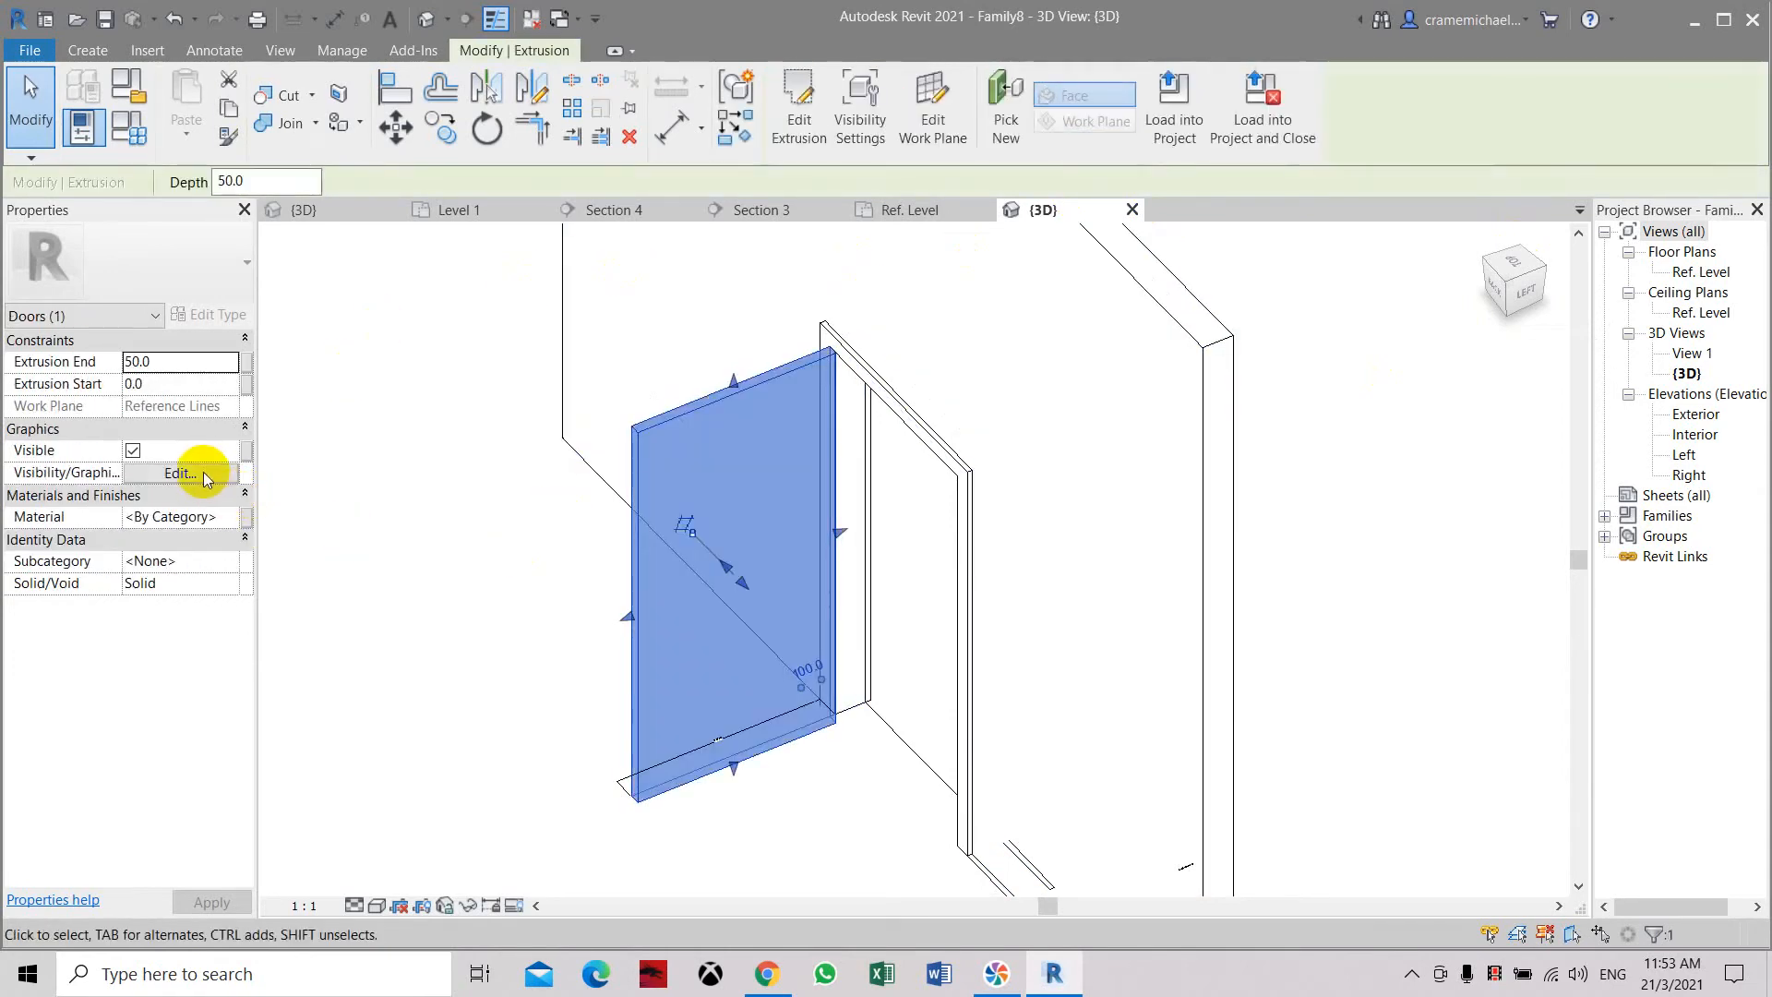
pyautogui.click(204, 515)
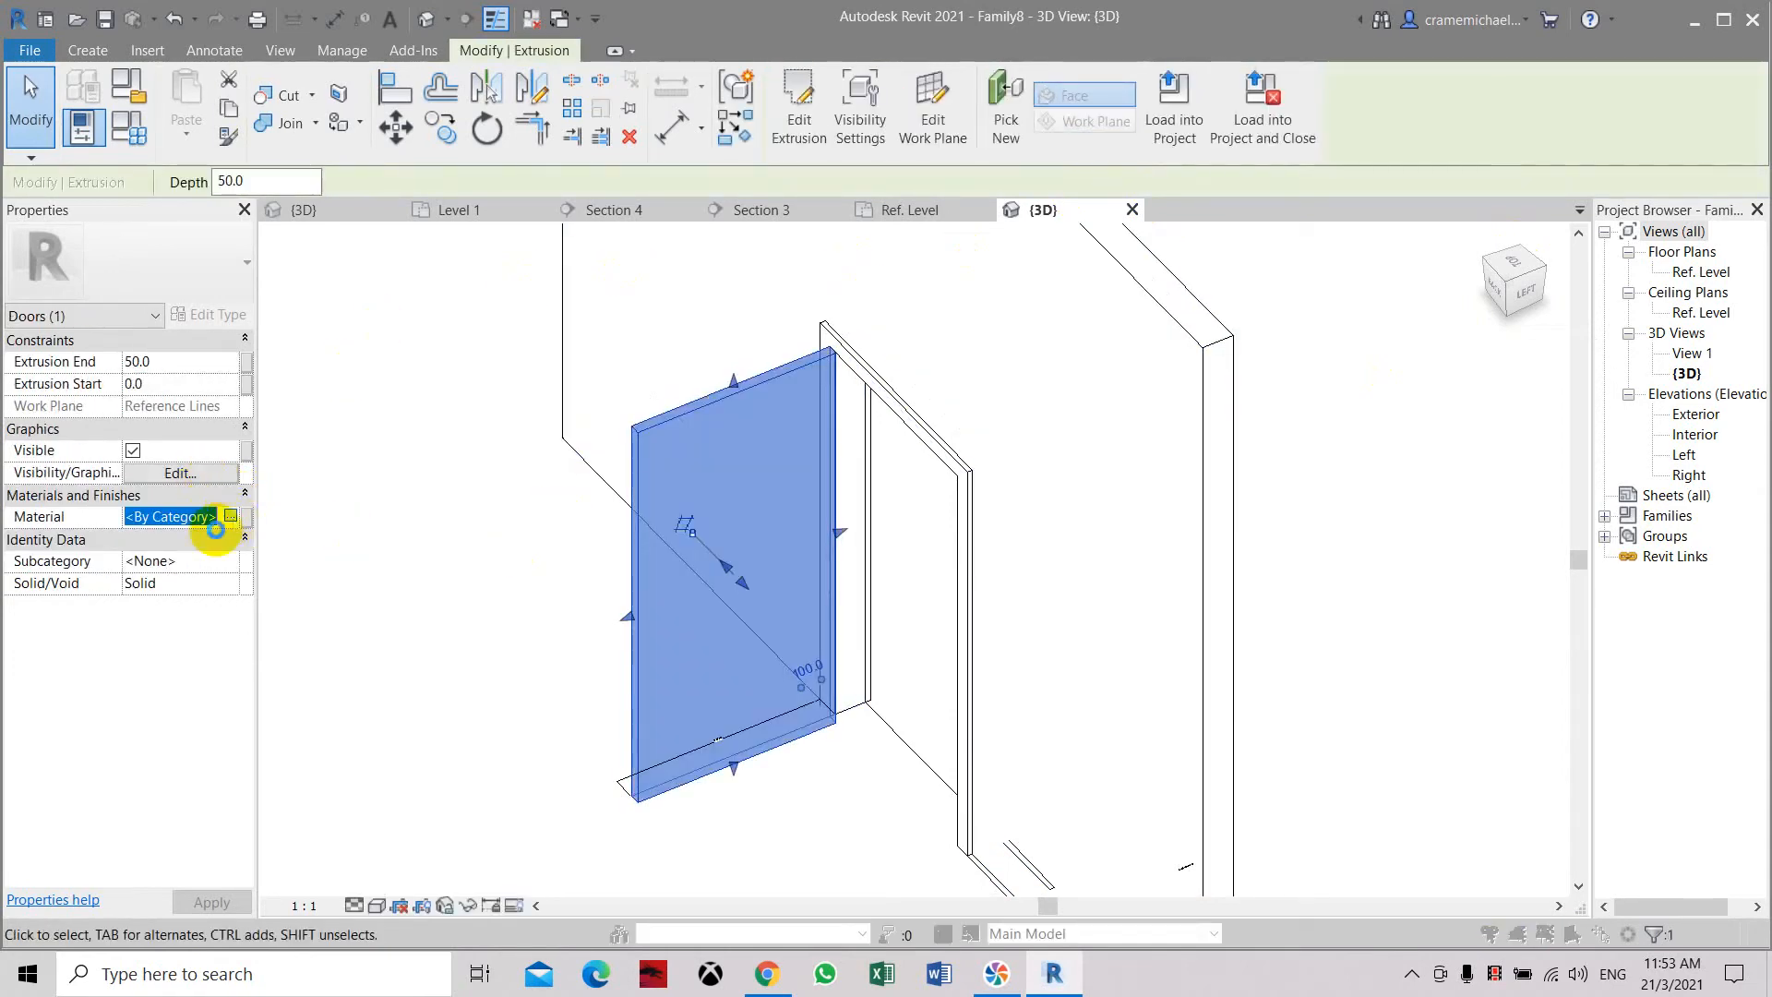
pyautogui.click(231, 515)
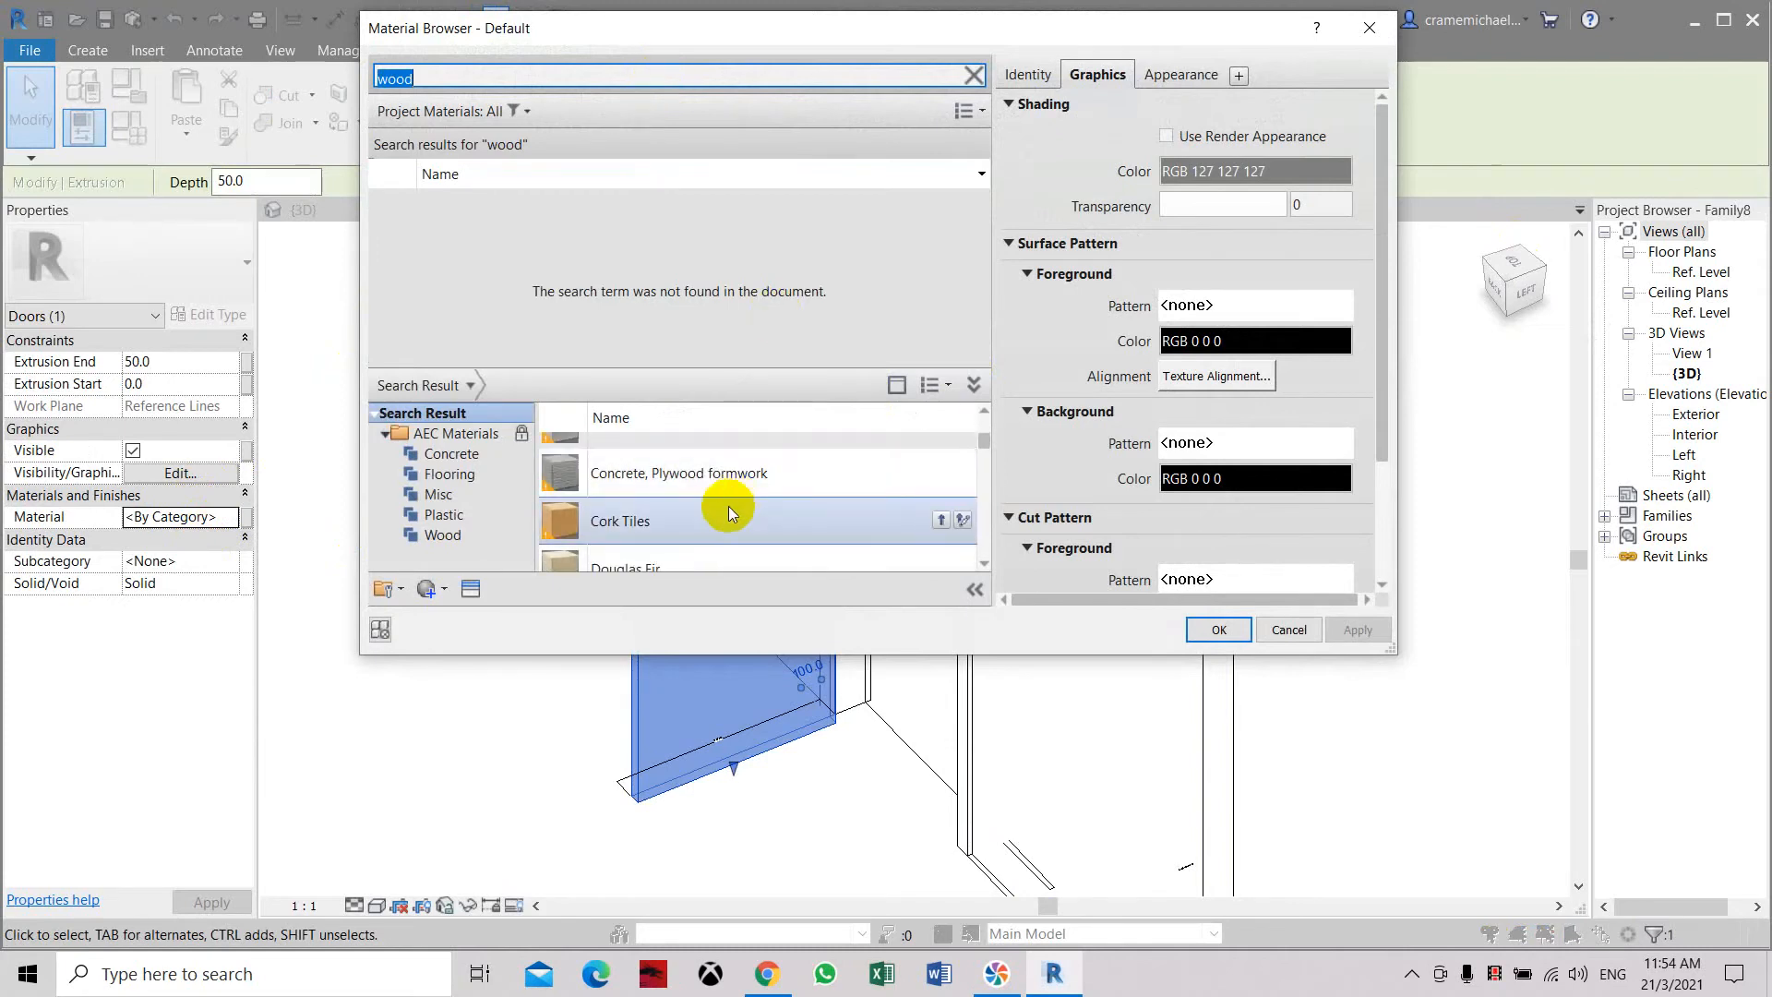
pyautogui.click(940, 520)
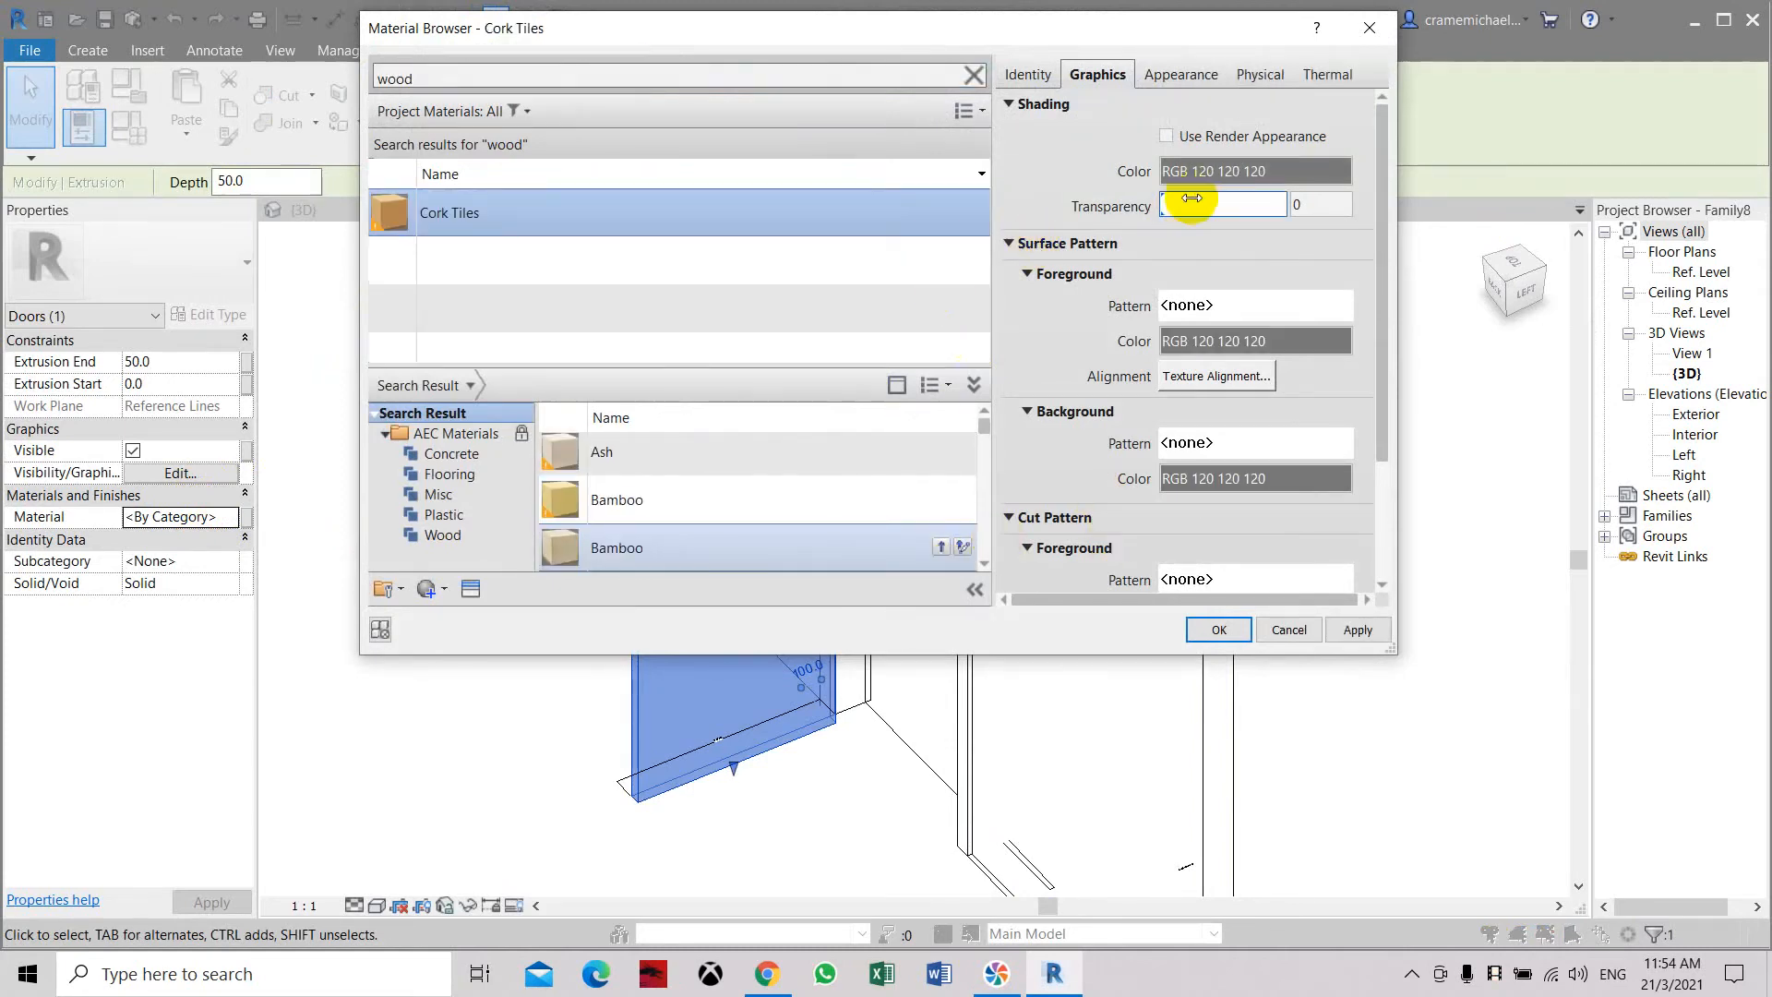
pyautogui.click(1166, 136)
pyautogui.click(1357, 630)
pyautogui.click(1219, 629)
pyautogui.click(938, 586)
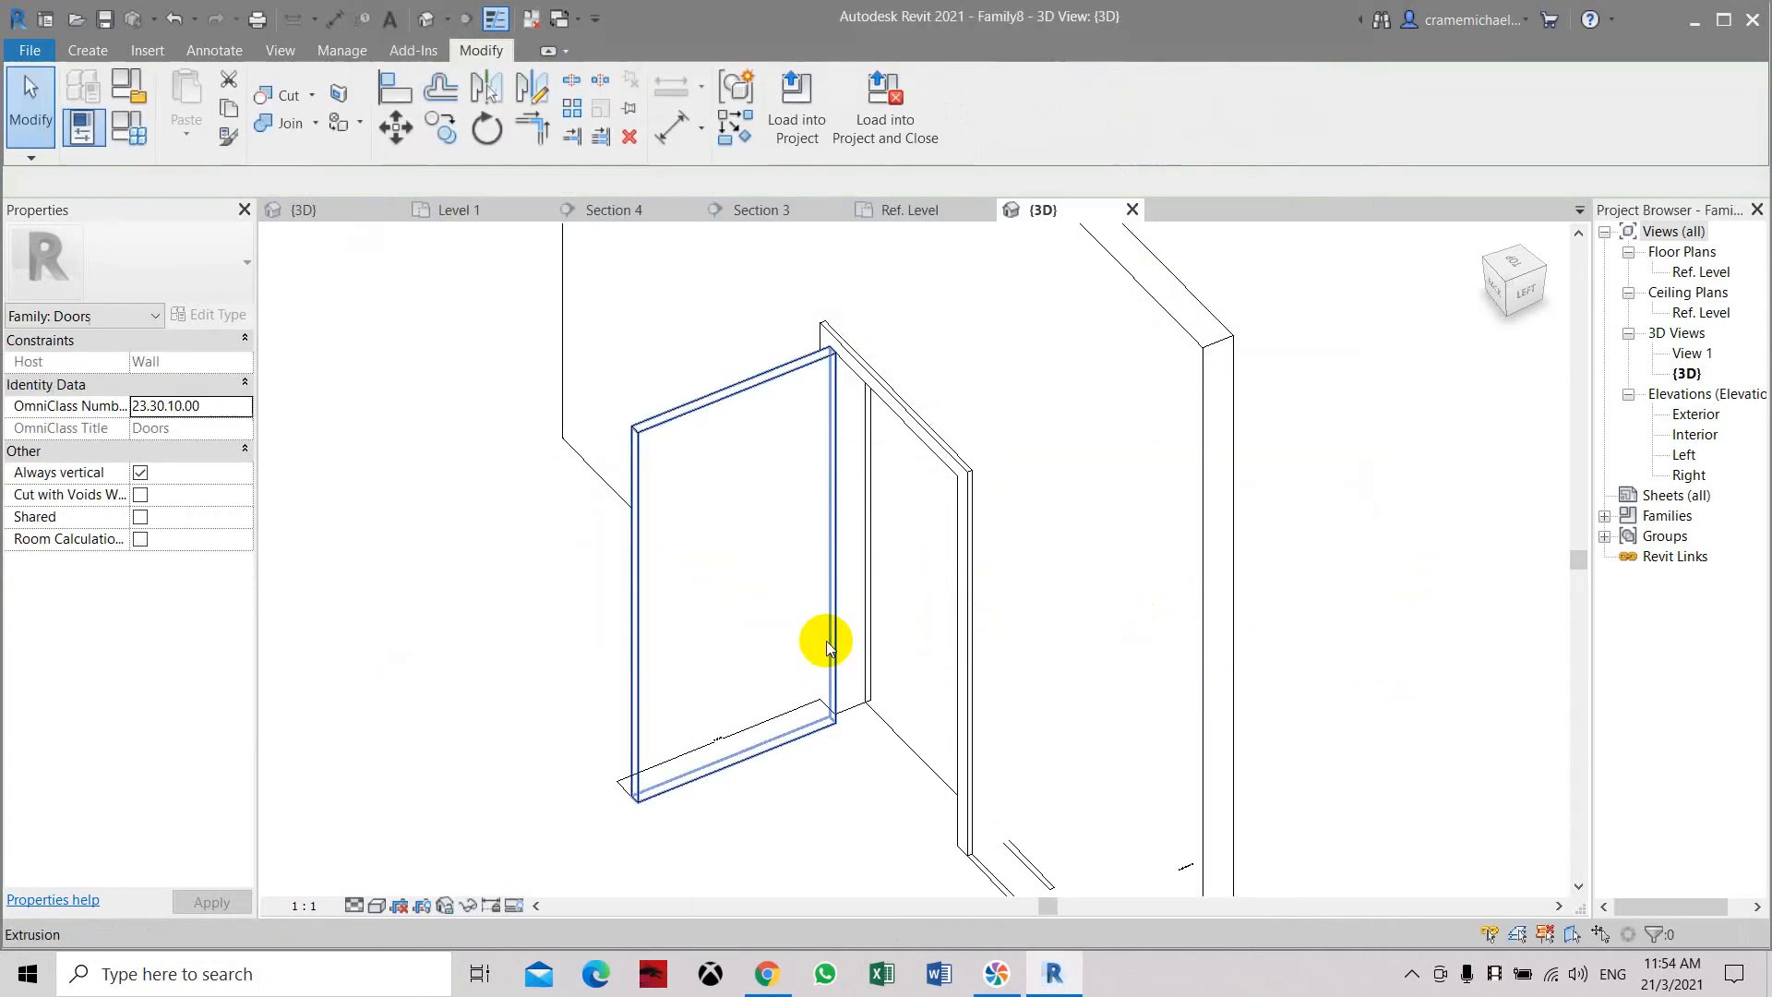
# Set the 3D view's visual style to Shaded and view the door from the opposite side of the wall
pyautogui.click(377, 905)
pyautogui.click(415, 835)
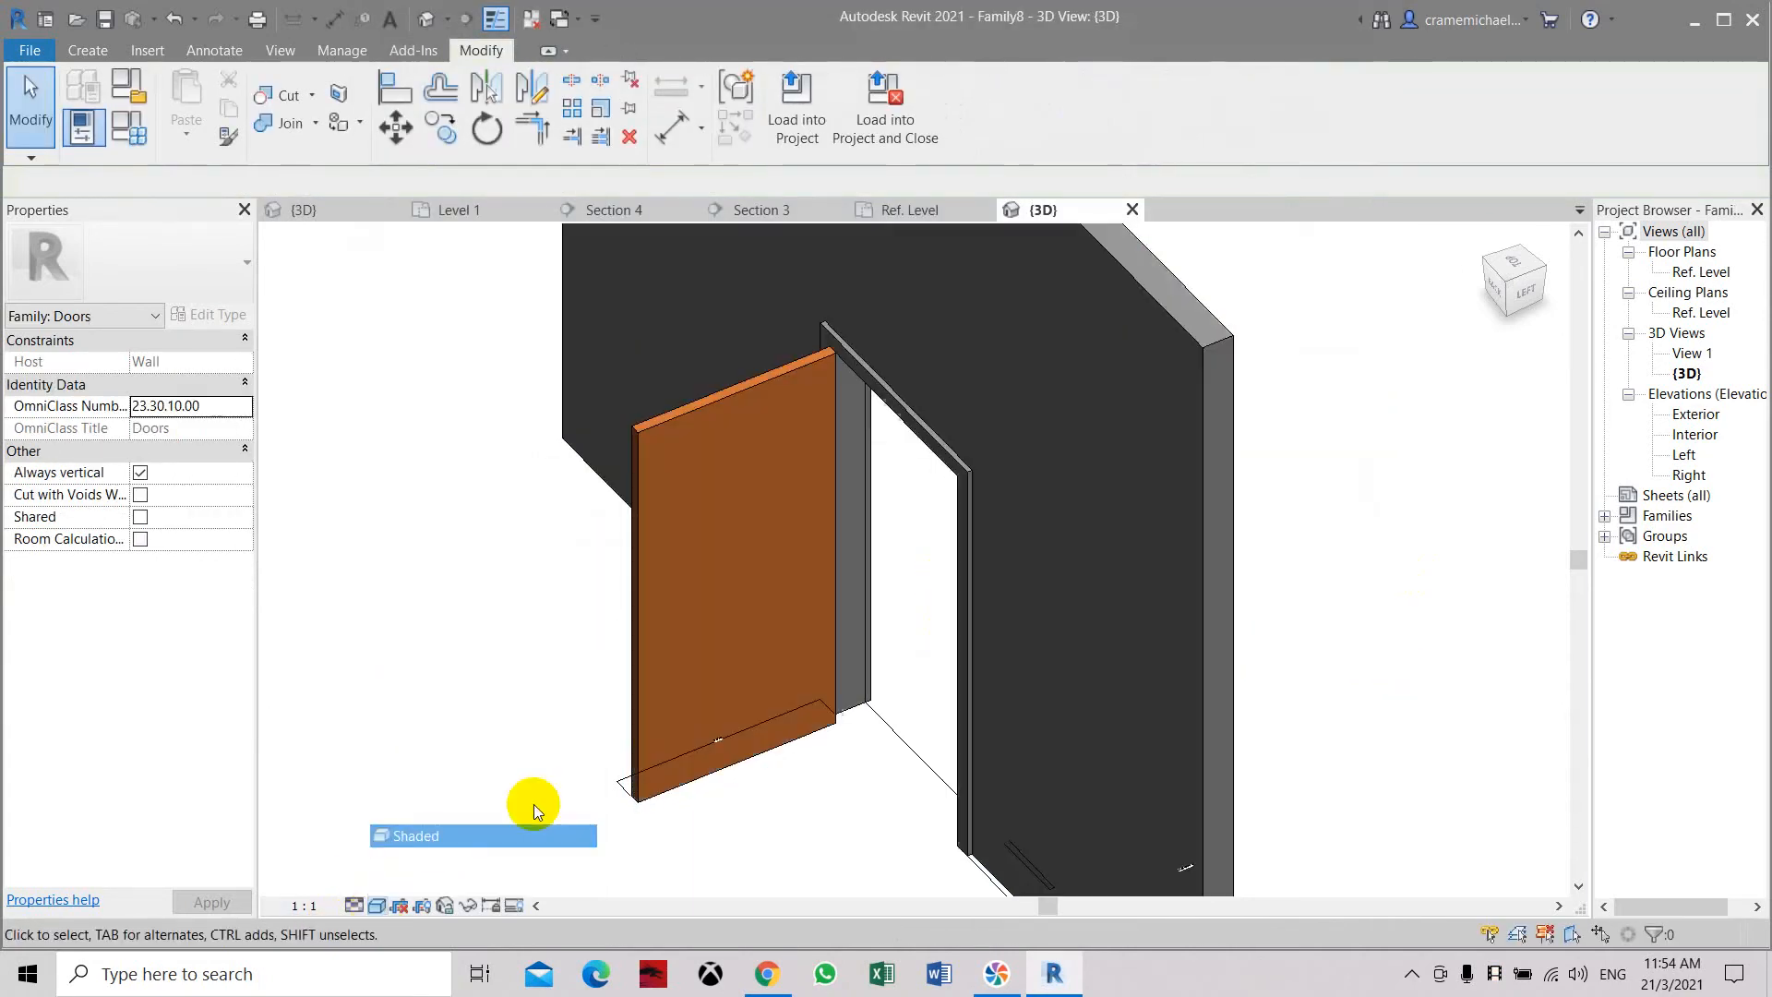
pyautogui.moveTo(1530, 311); pyautogui.dragTo(1239, 316)
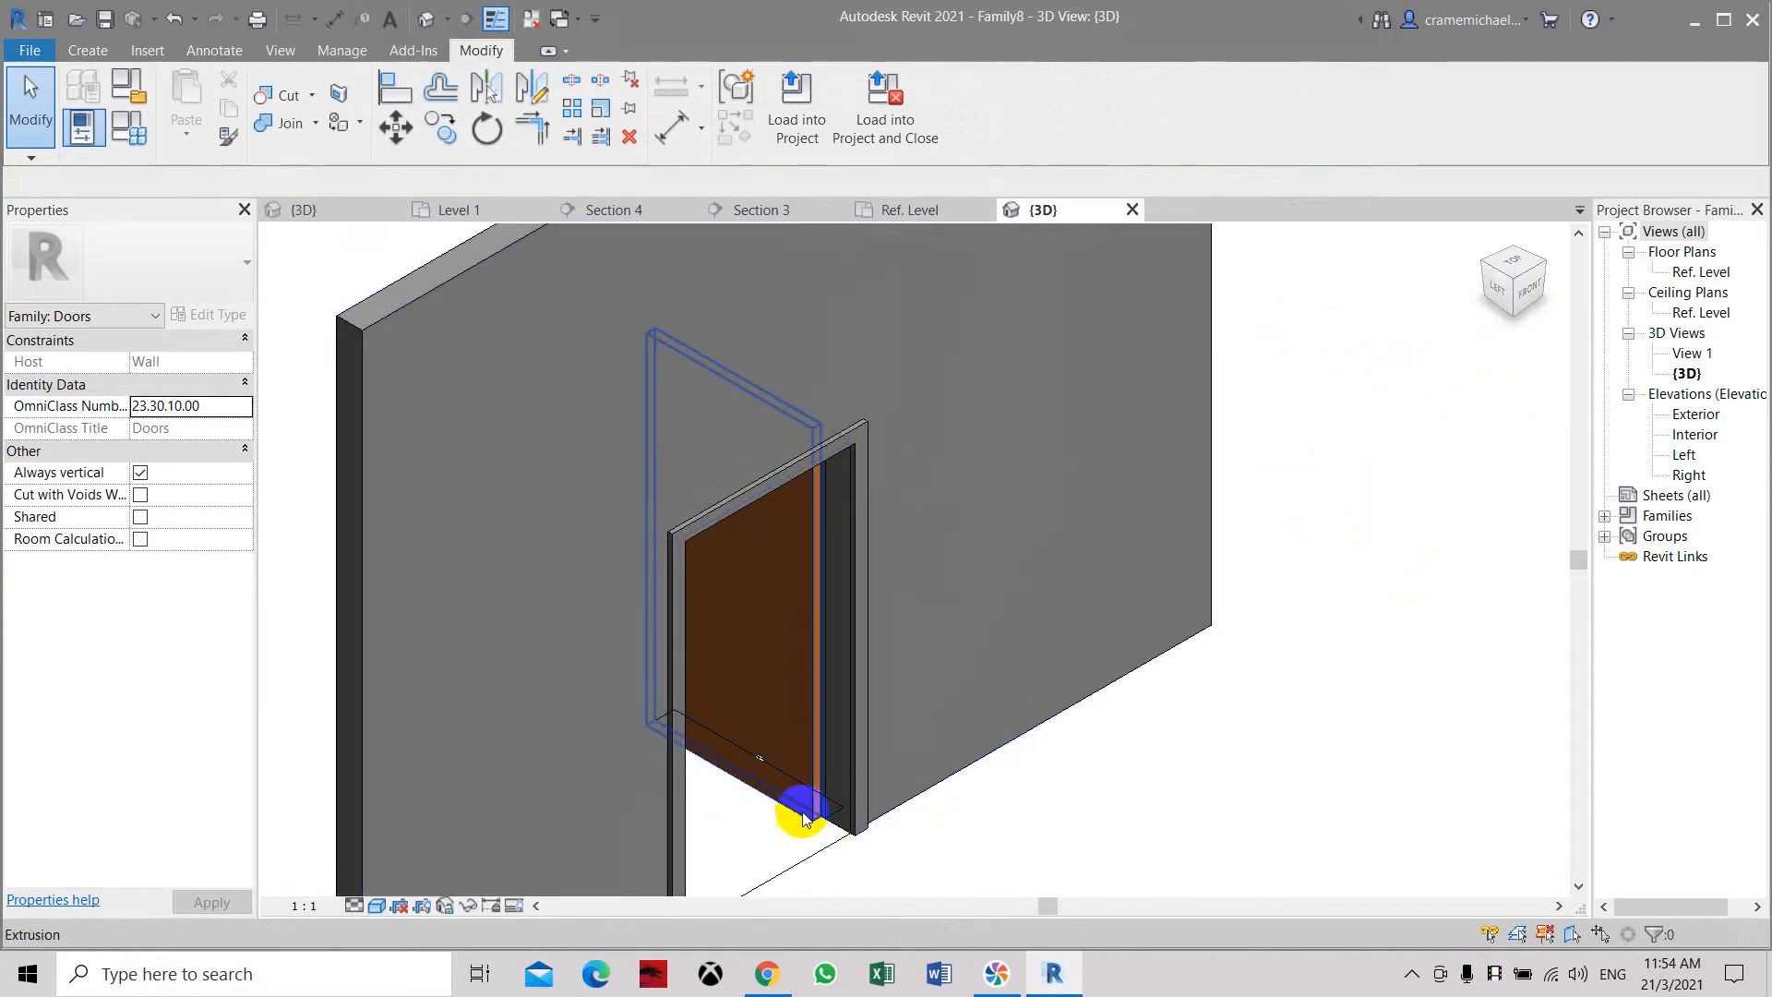
# Test the door panel's swing from Family Types by changing the Door Opening Angle, ending with it set to 45°
pyautogui.scroll(-2, 811, 764)
pyautogui.scroll(-2, 938, 557)
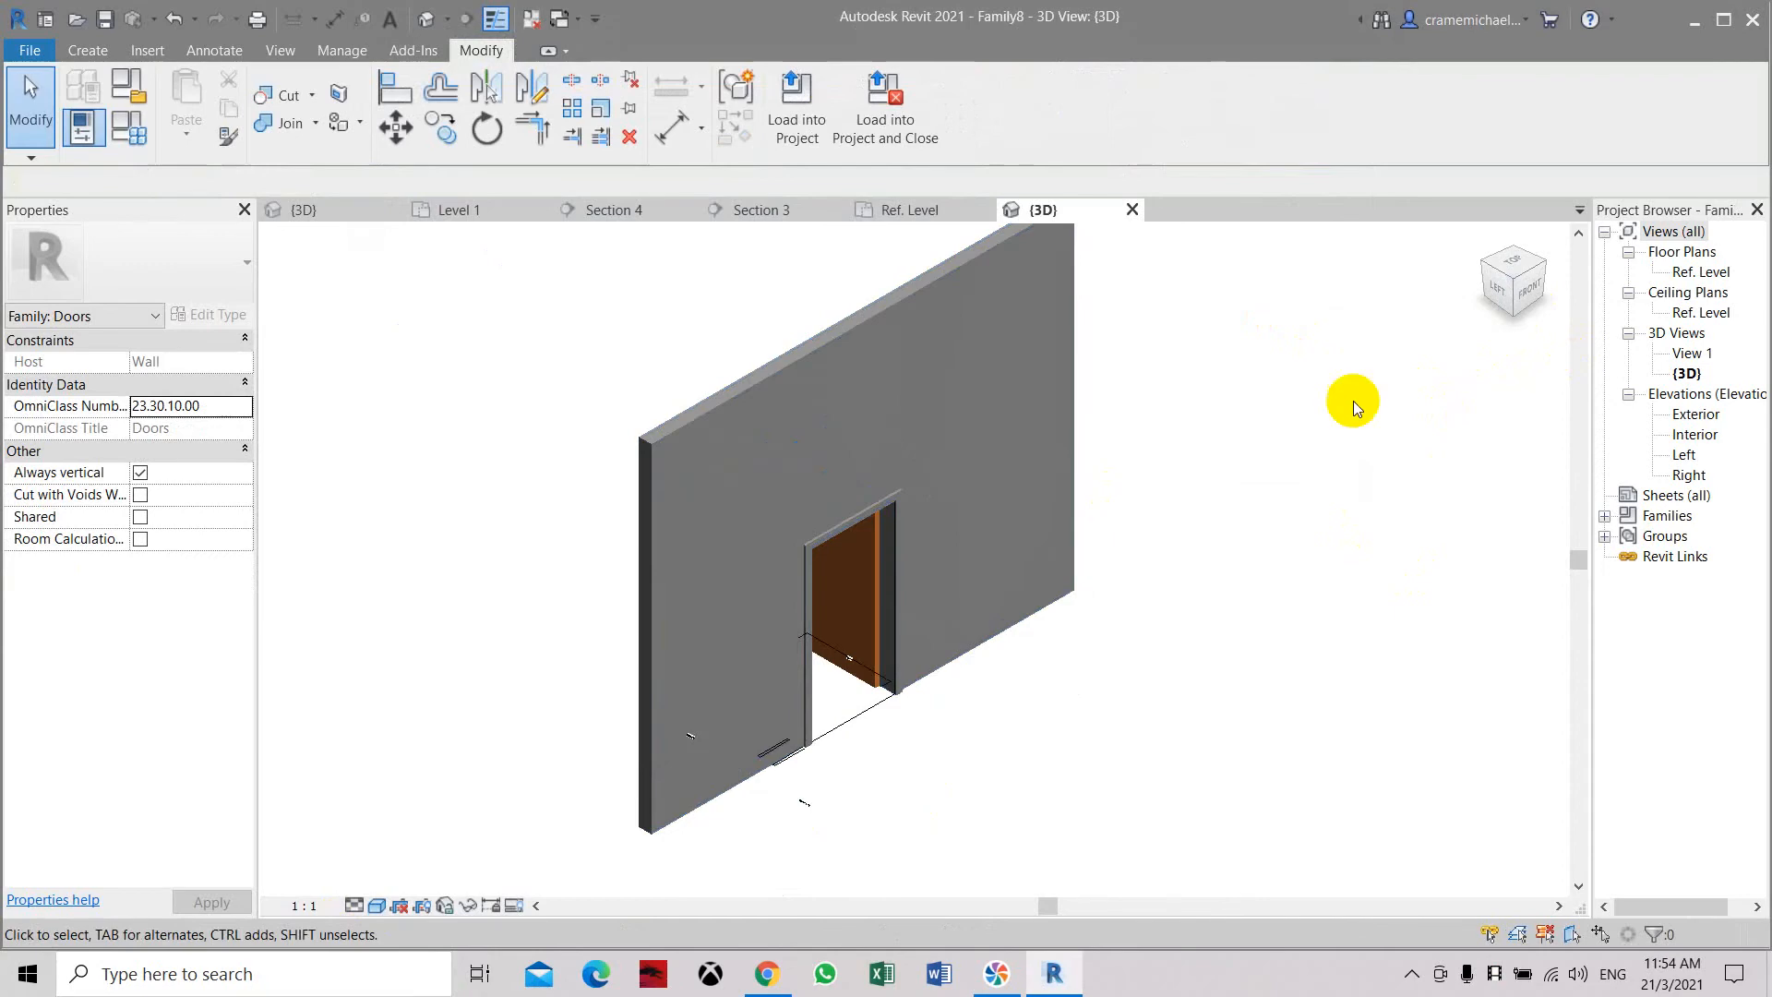
pyautogui.moveTo(1518, 309); pyautogui.dragTo(5, 992)
pyautogui.moveTo(1502, 281); pyautogui.dragTo(1480, 420)
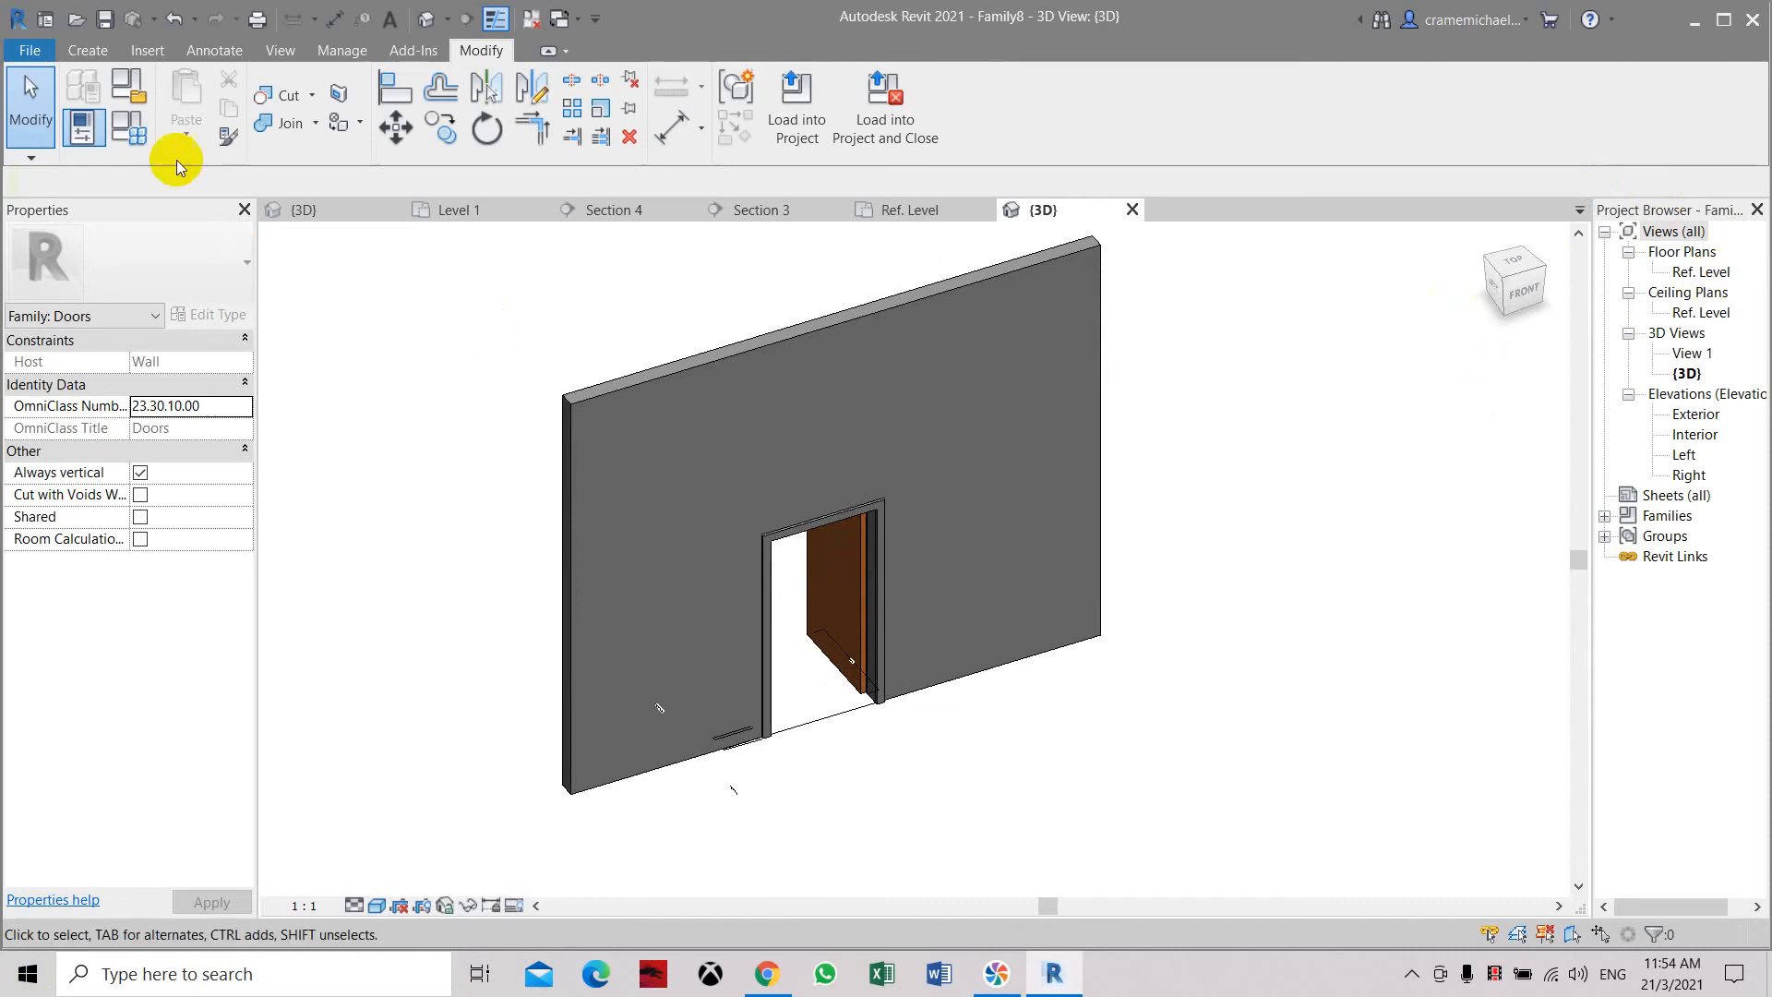
pyautogui.click(136, 127)
pyautogui.moveTo(650, 126); pyautogui.dragTo(257, 131)
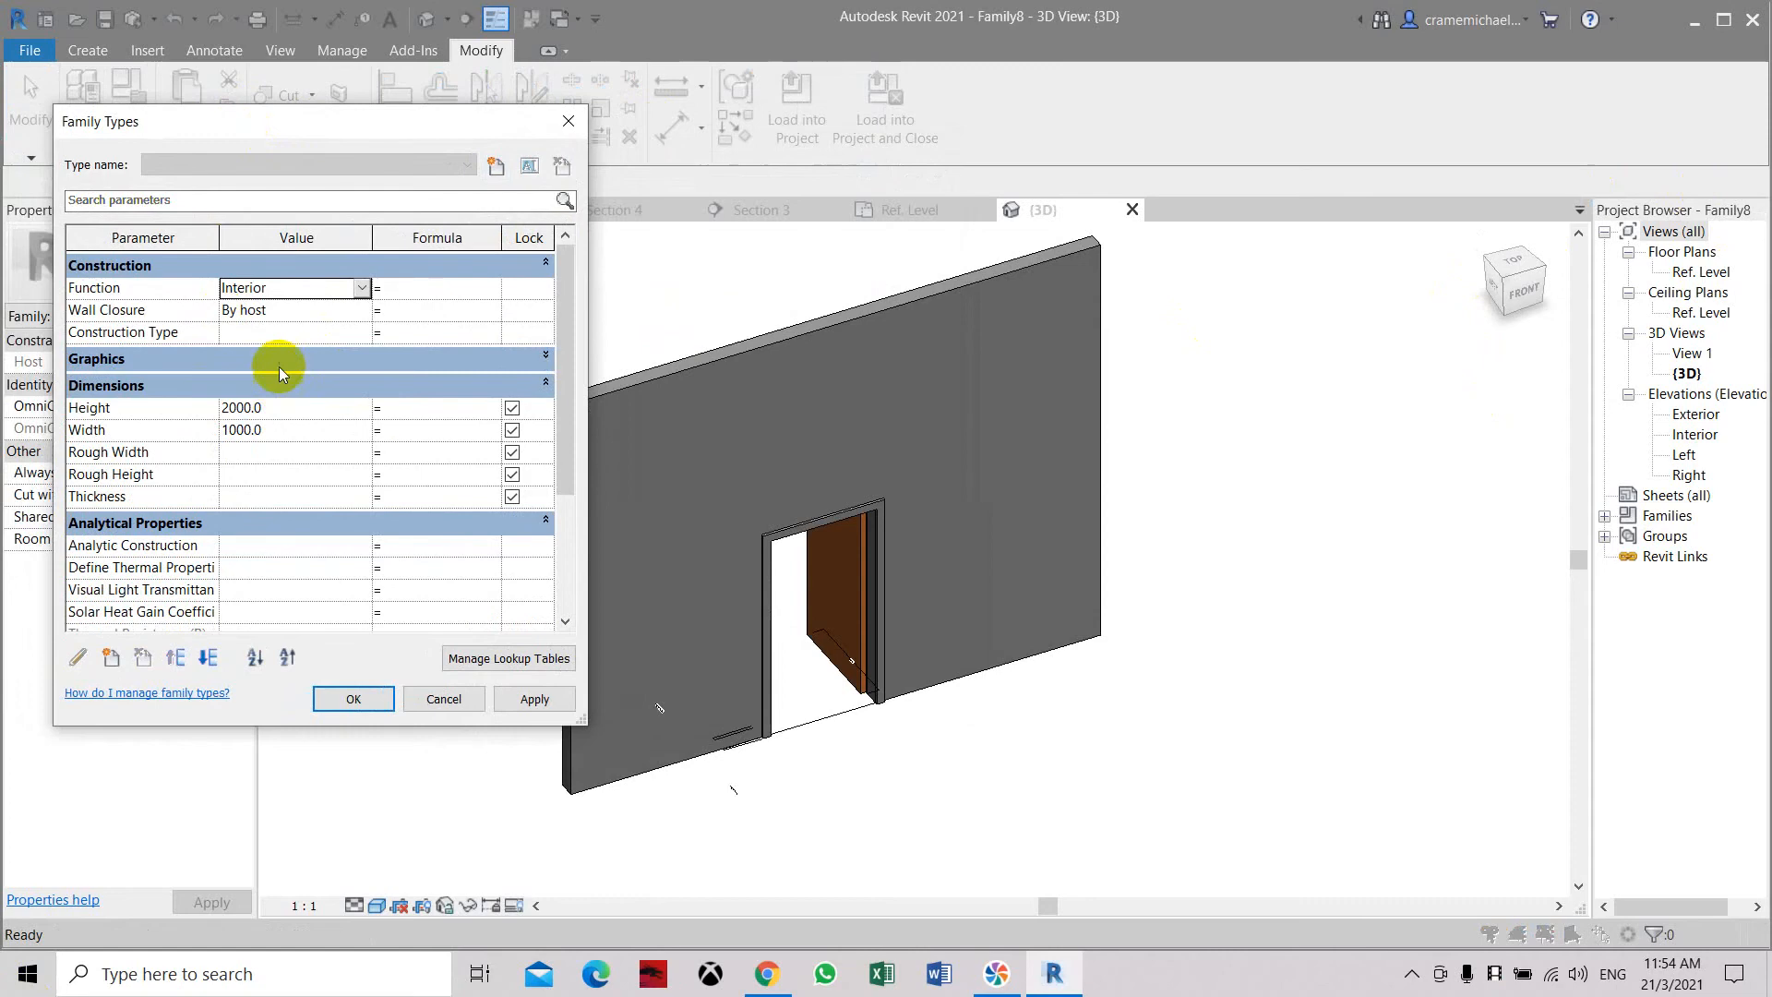
pyautogui.click(277, 380)
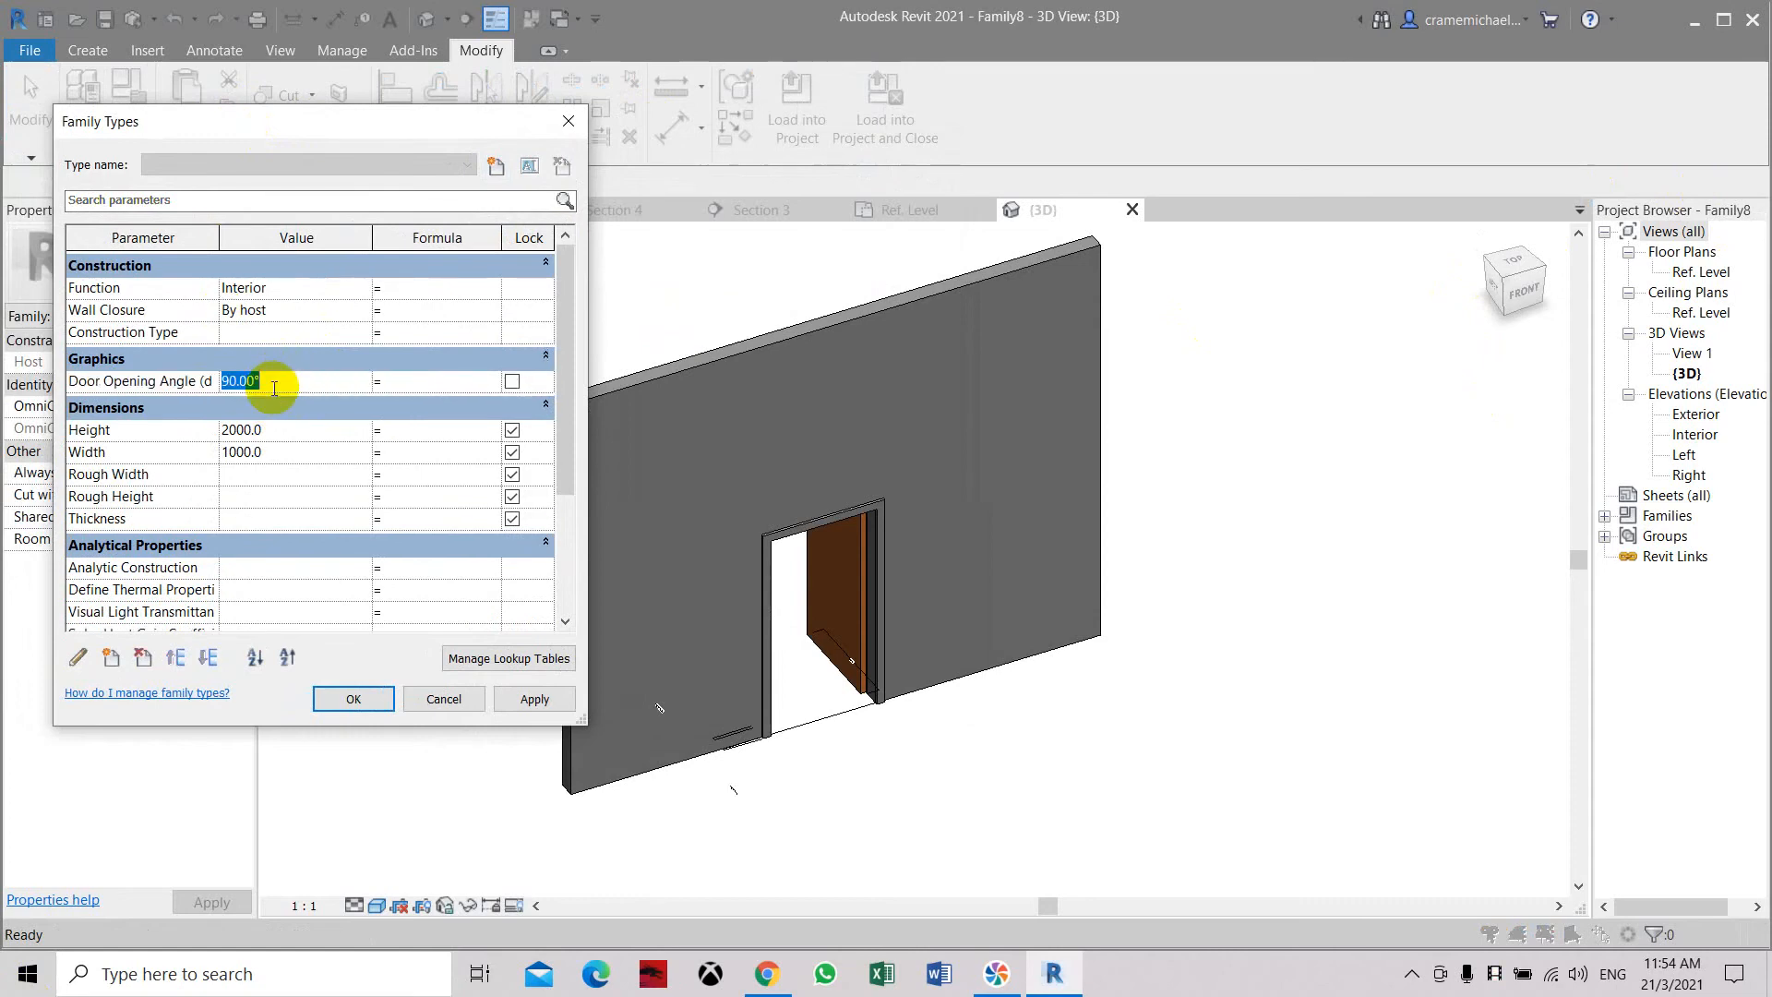
pyautogui.click(547, 699)
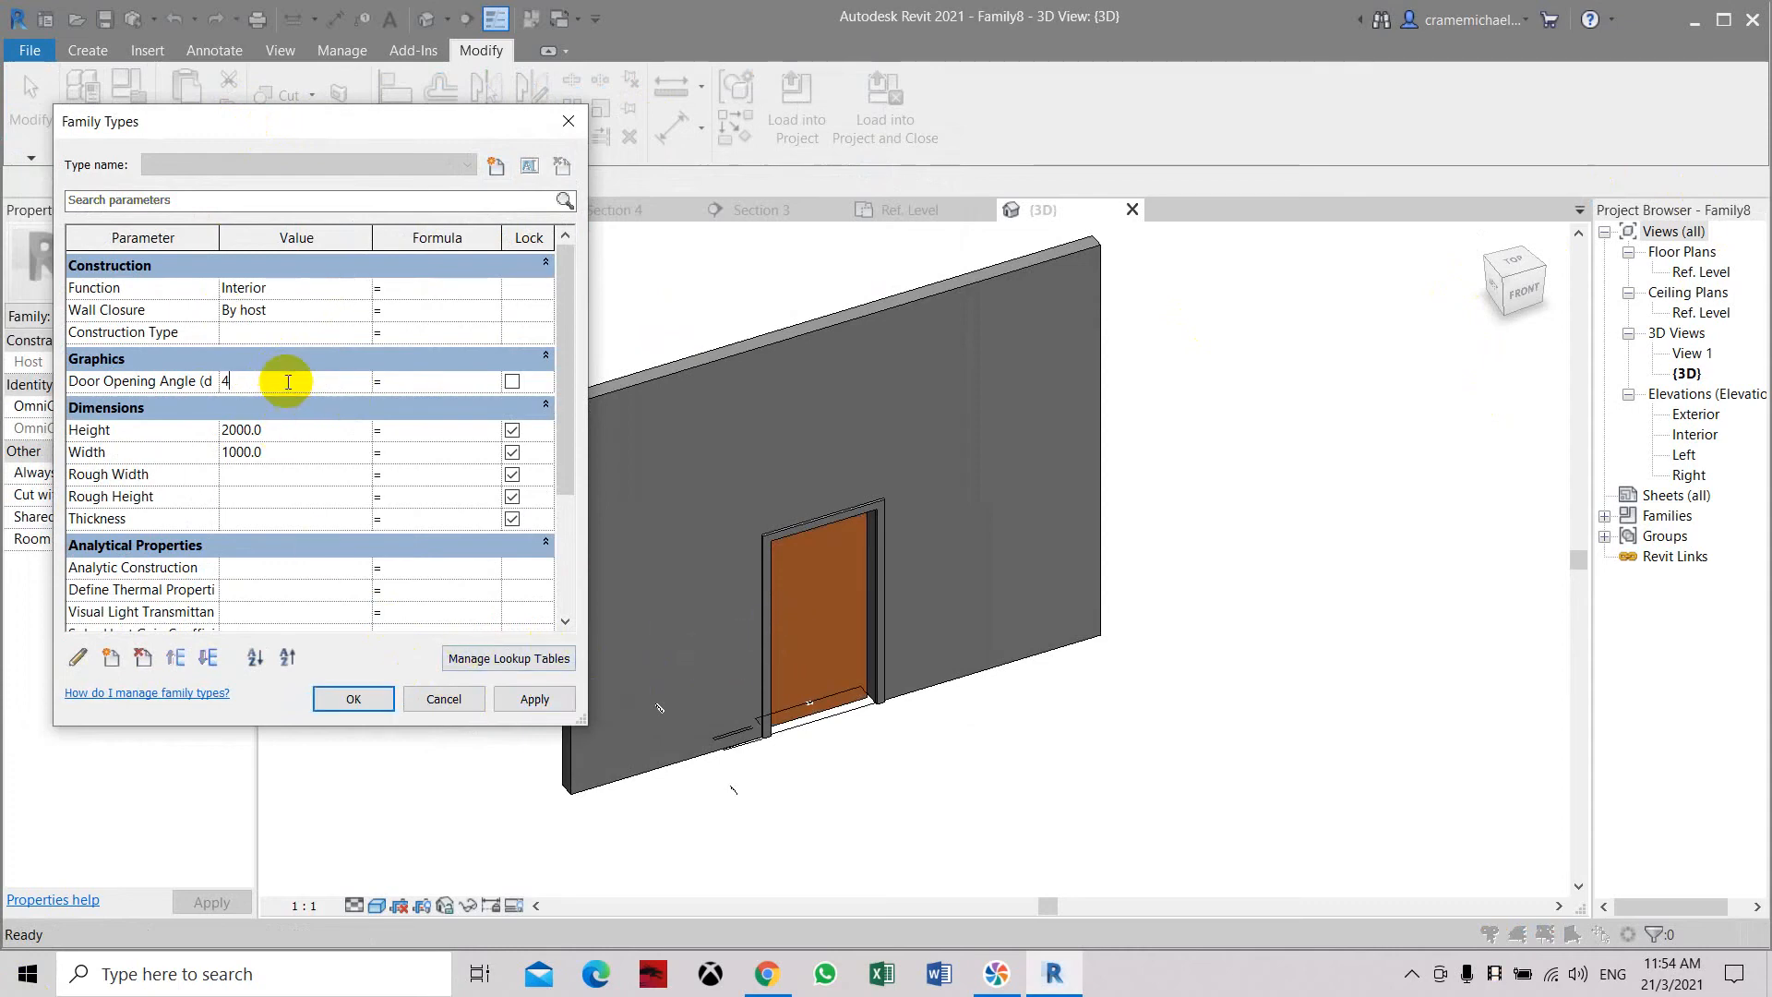
pyautogui.click(545, 697)
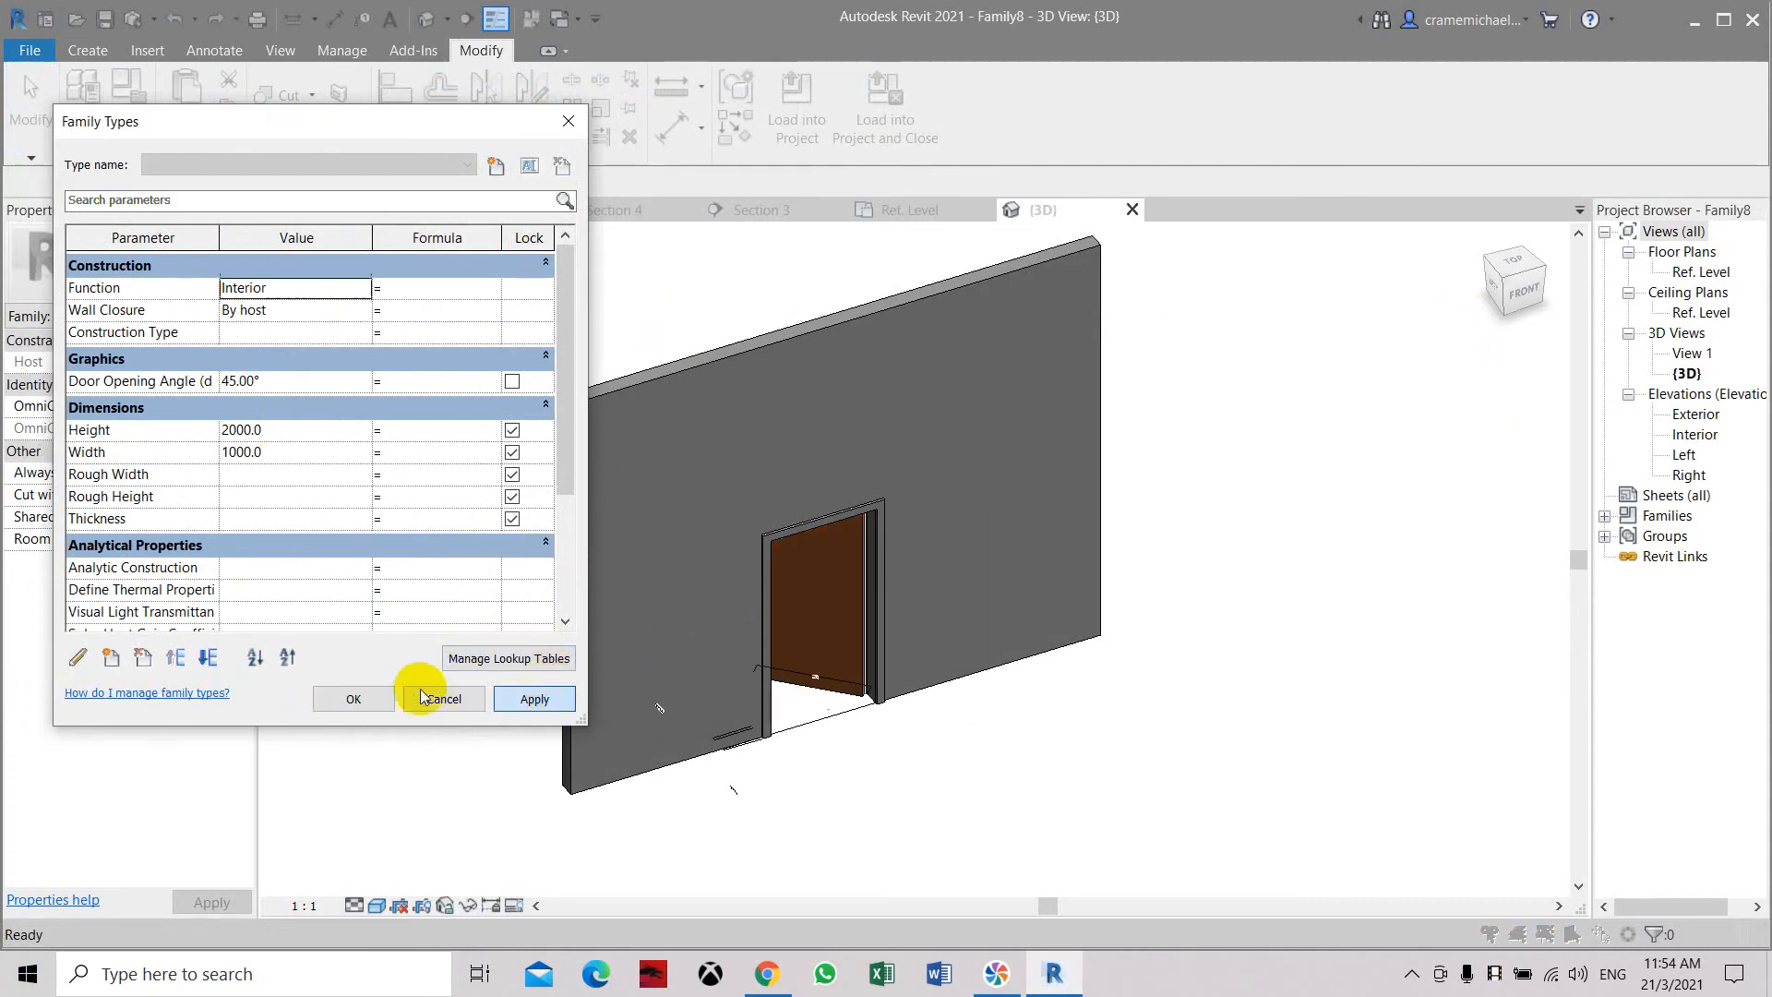
pyautogui.click(378, 699)
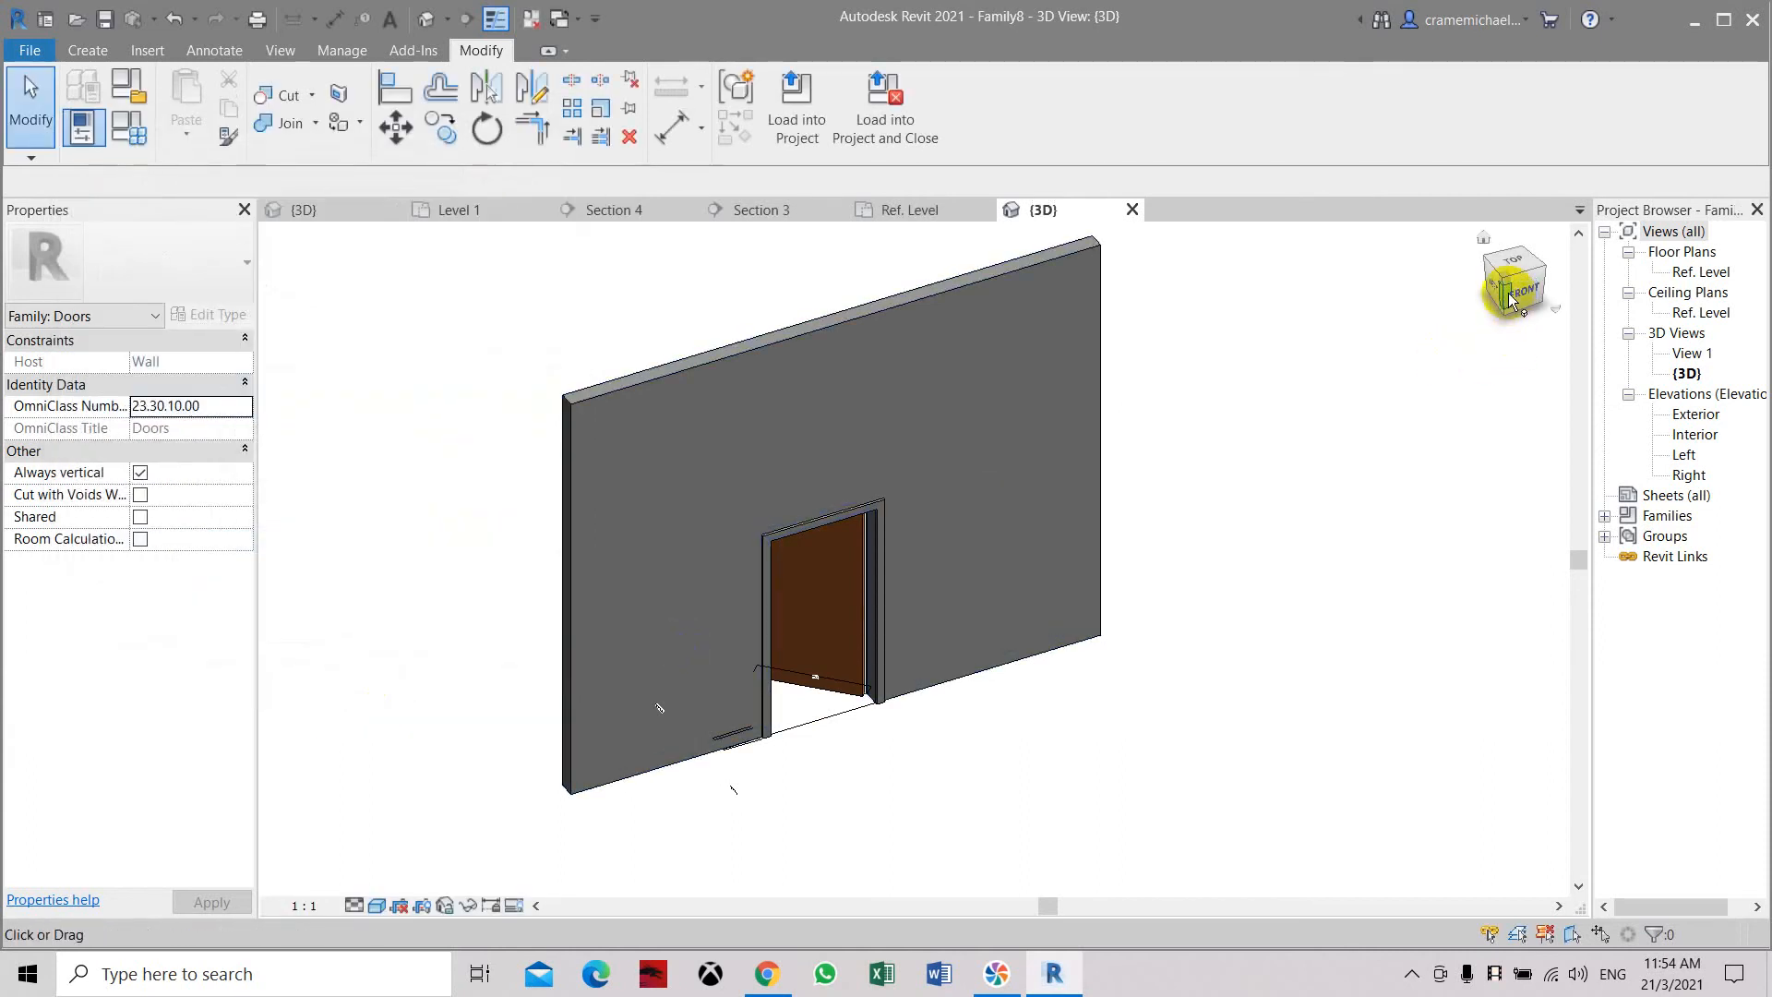
# Load the door family into the project and close it, saving it to the Desktop as Dooor9
pyautogui.moveTo(1518, 304)
pyautogui.mouseDown()
pyautogui.moveTo(1492, 317)
pyautogui.moveTo(1528, 317)
pyautogui.mouseUp()
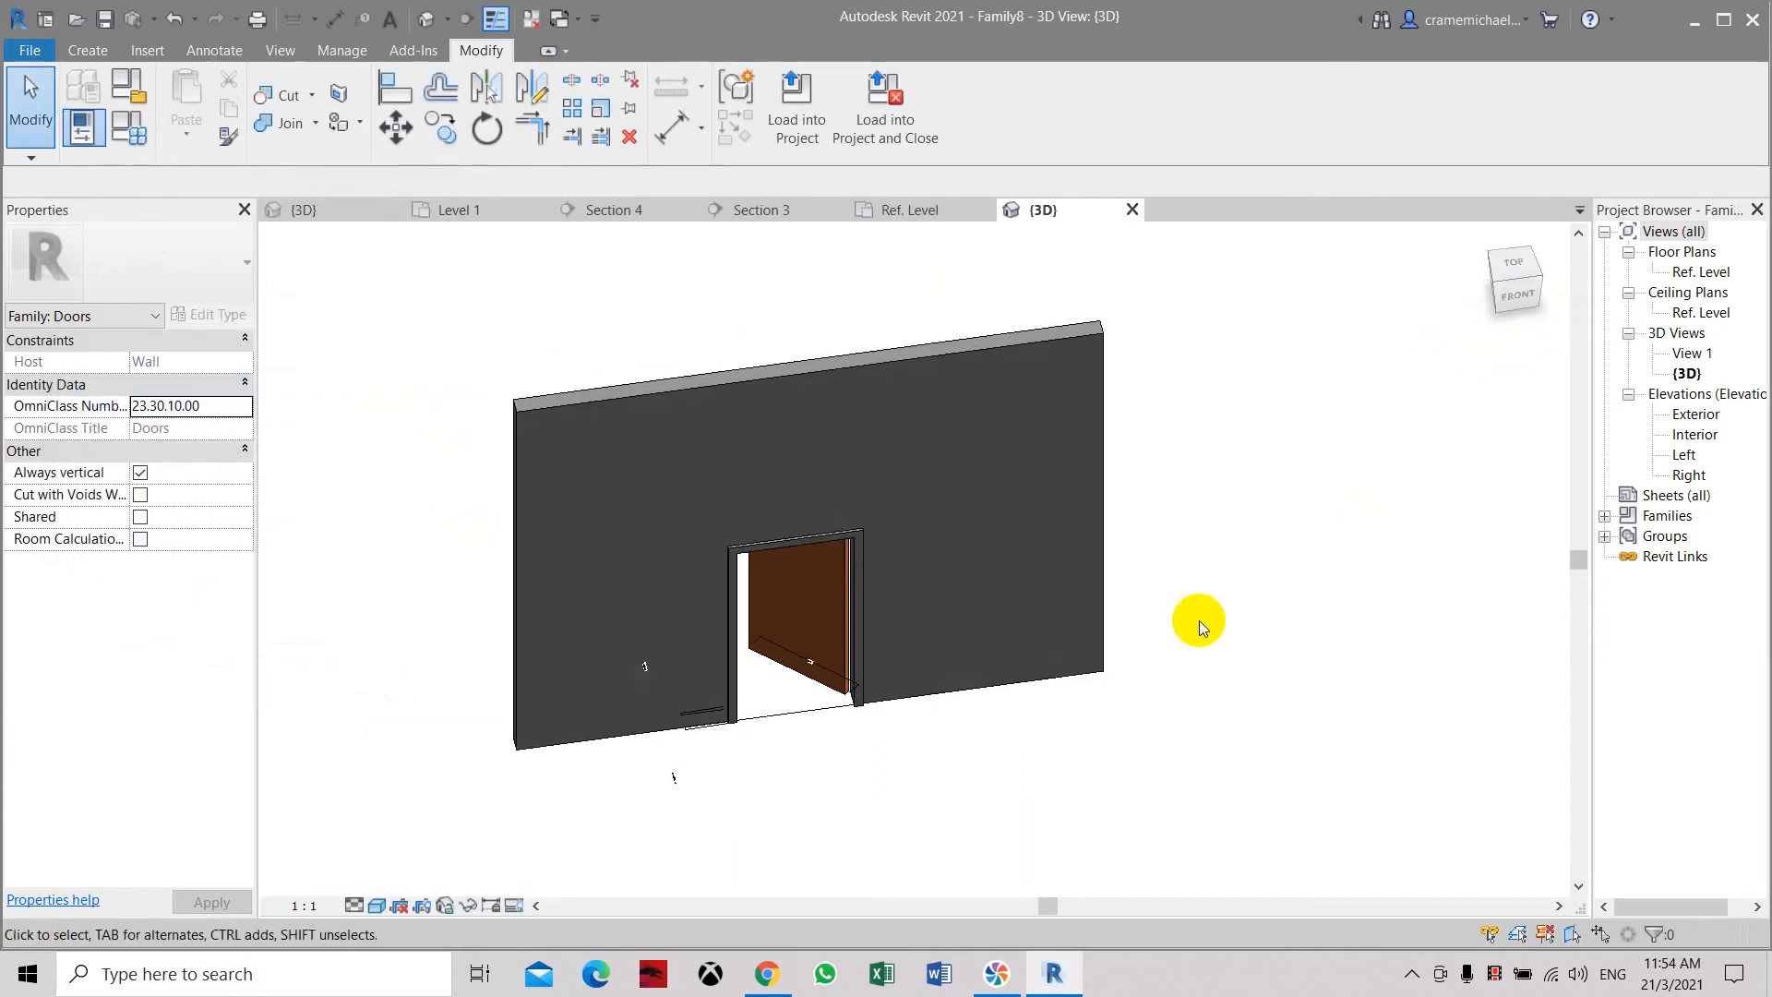
pyautogui.click(1513, 291)
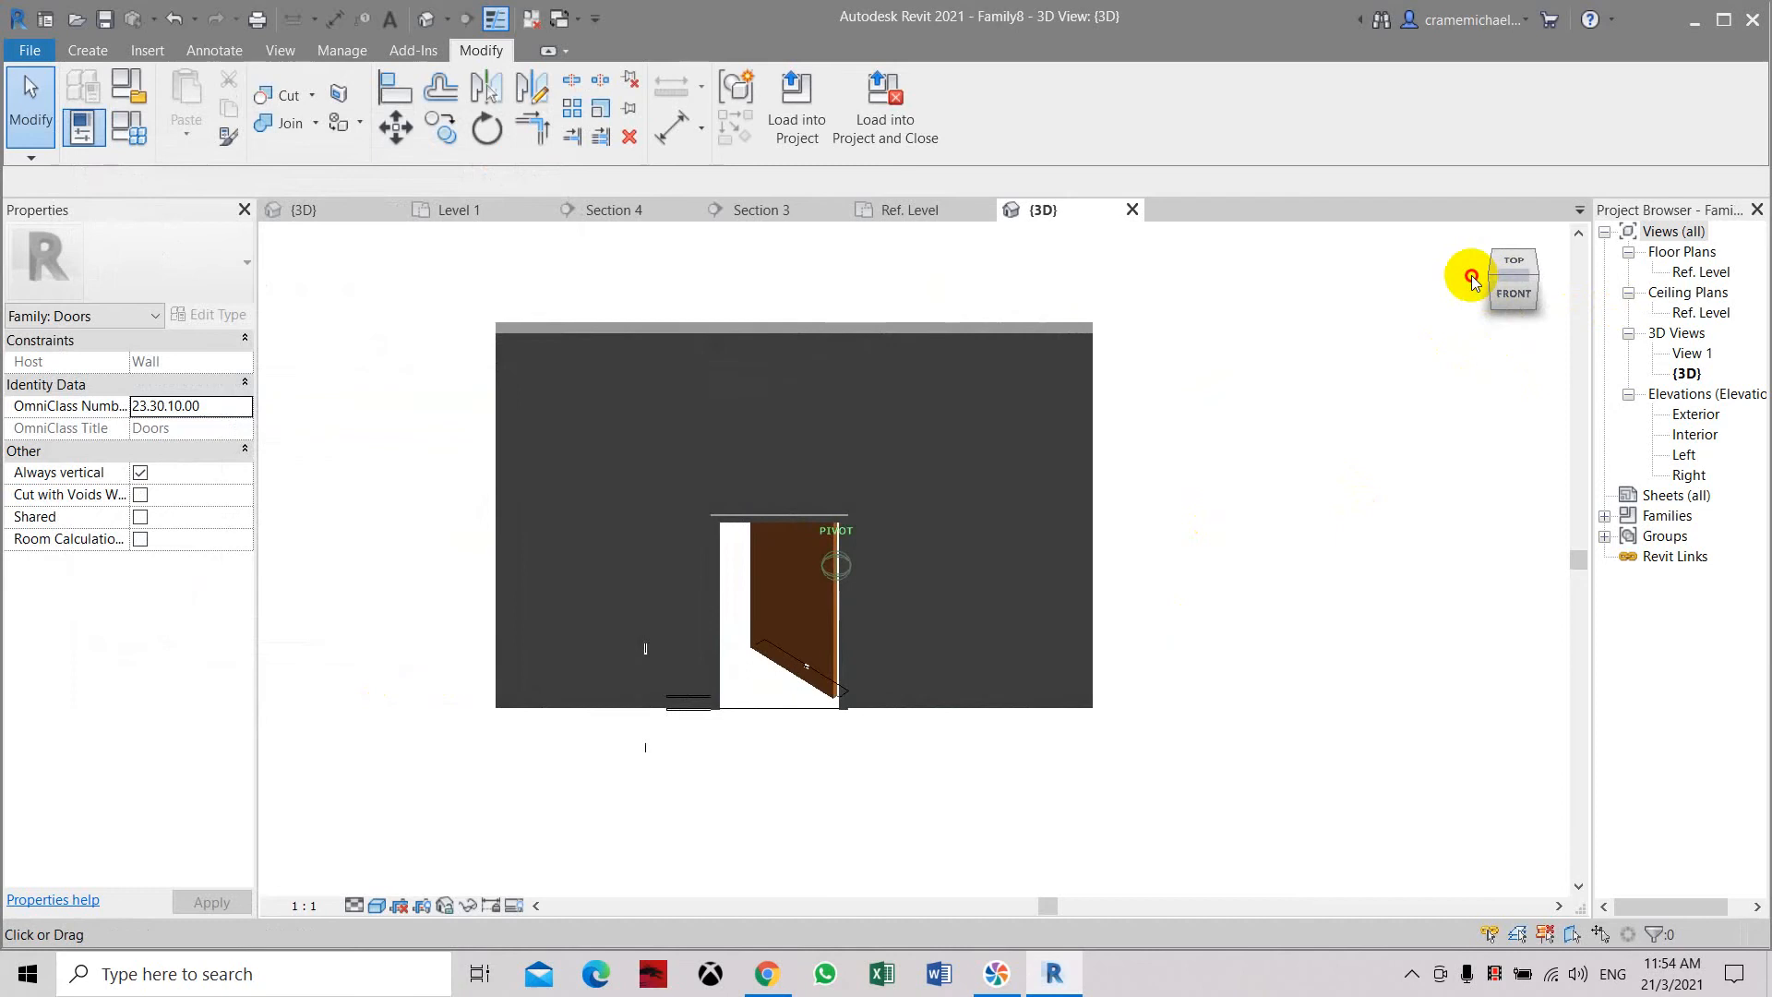
pyautogui.moveTo(1500, 892)
pyautogui.mouseDown()
pyautogui.moveTo(1526, 846)
pyautogui.moveTo(1565, 836)
pyautogui.moveTo(374, 873)
pyautogui.moveTo(410, 260)
pyautogui.moveTo(356, 324)
pyautogui.moveTo(1562, 387)
pyautogui.moveTo(1503, 403)
pyautogui.moveTo(1328, 301)
pyautogui.moveTo(1271, 290)
pyautogui.moveTo(1500, 353)
pyautogui.moveTo(1420, 263)
pyautogui.mouseUp()
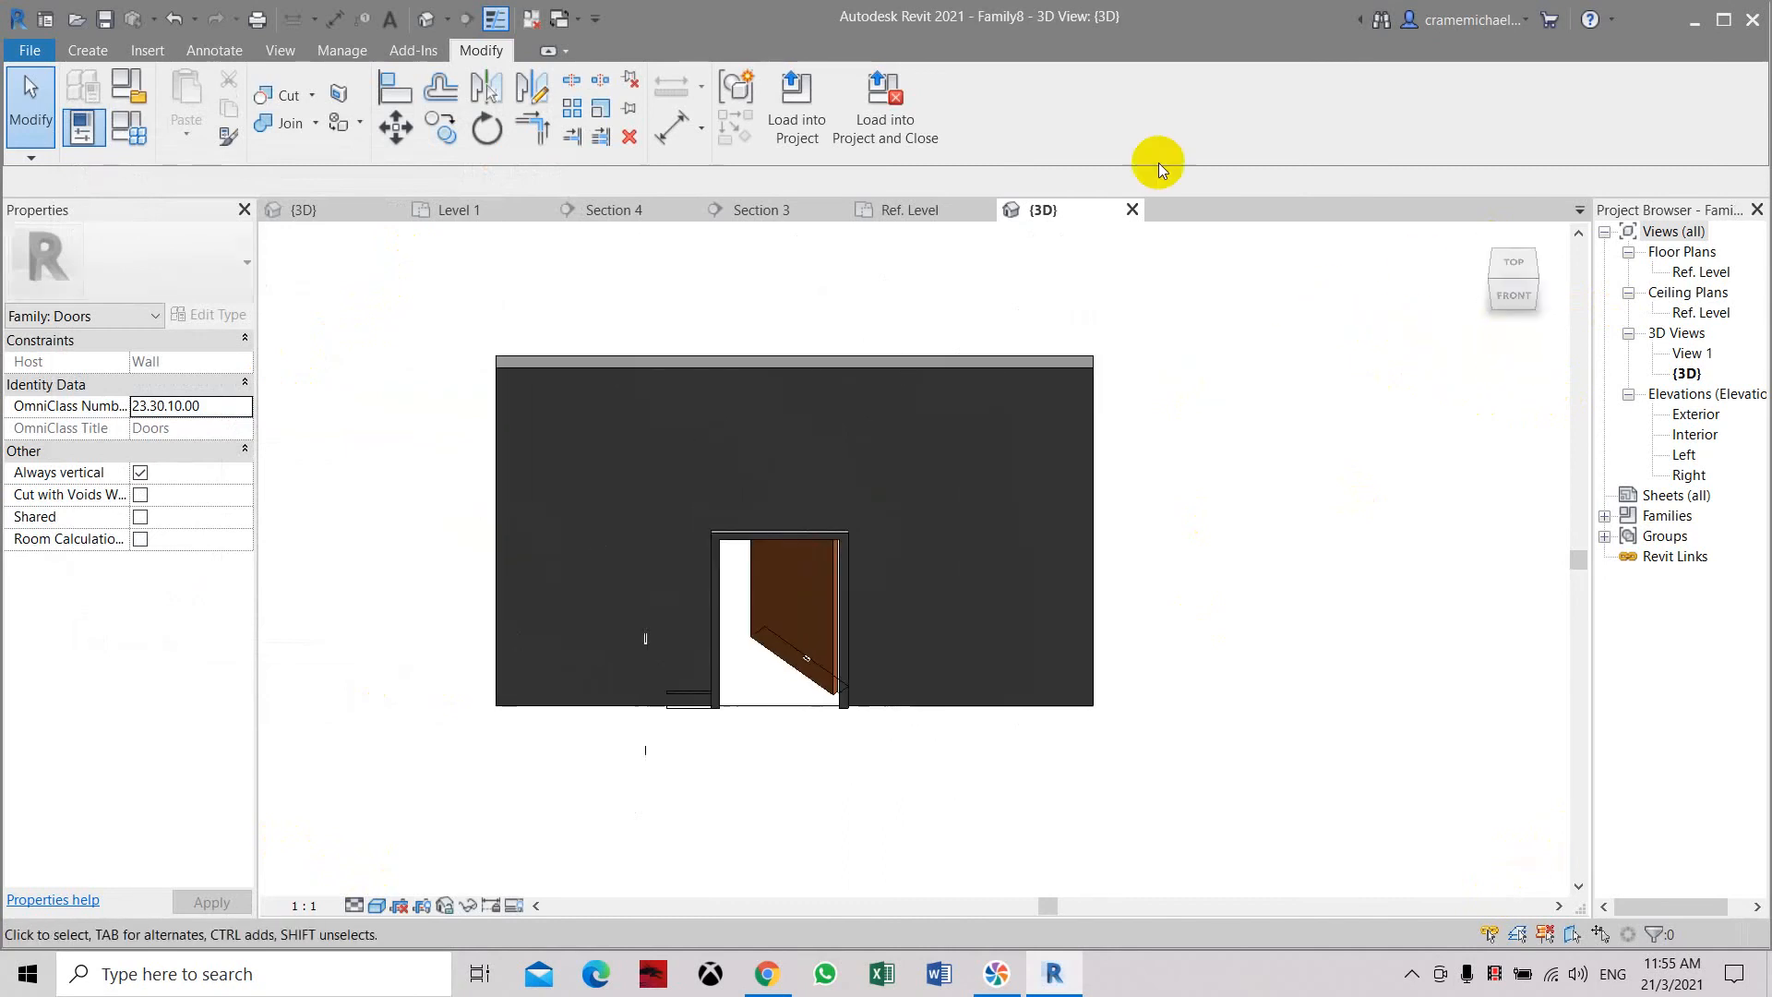
pyautogui.click(916, 107)
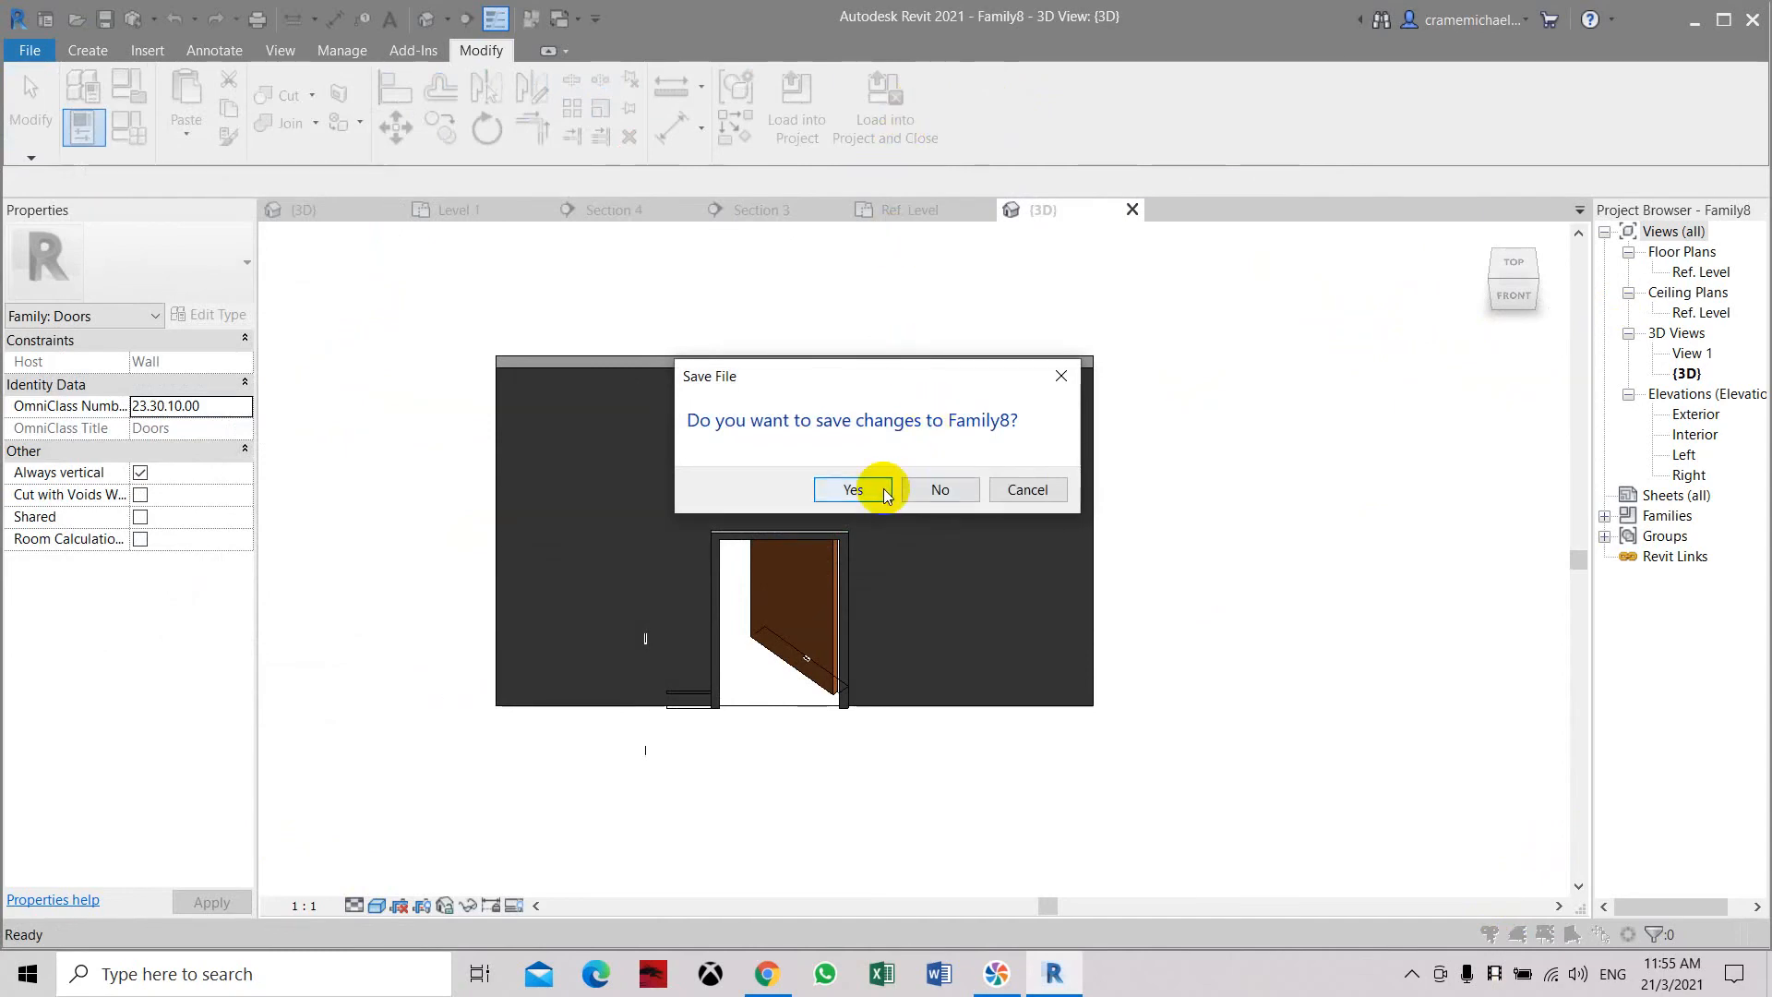
pyautogui.click(850, 489)
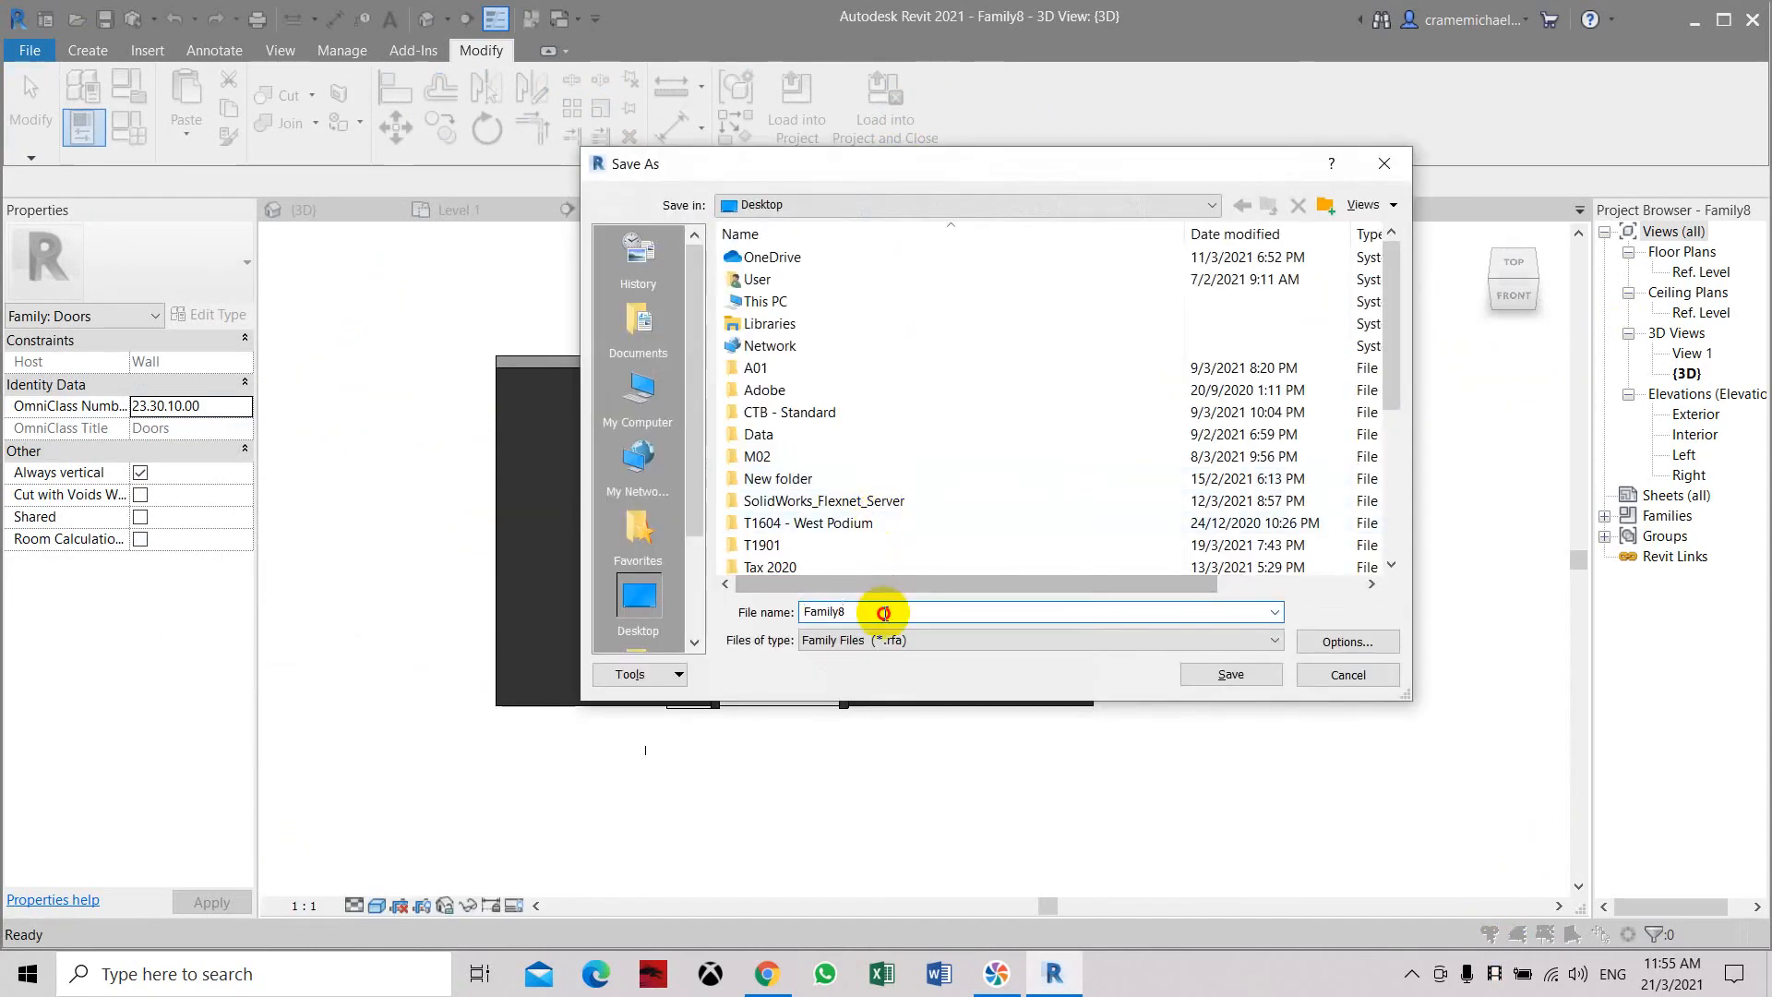
pyautogui.write('Dooor')
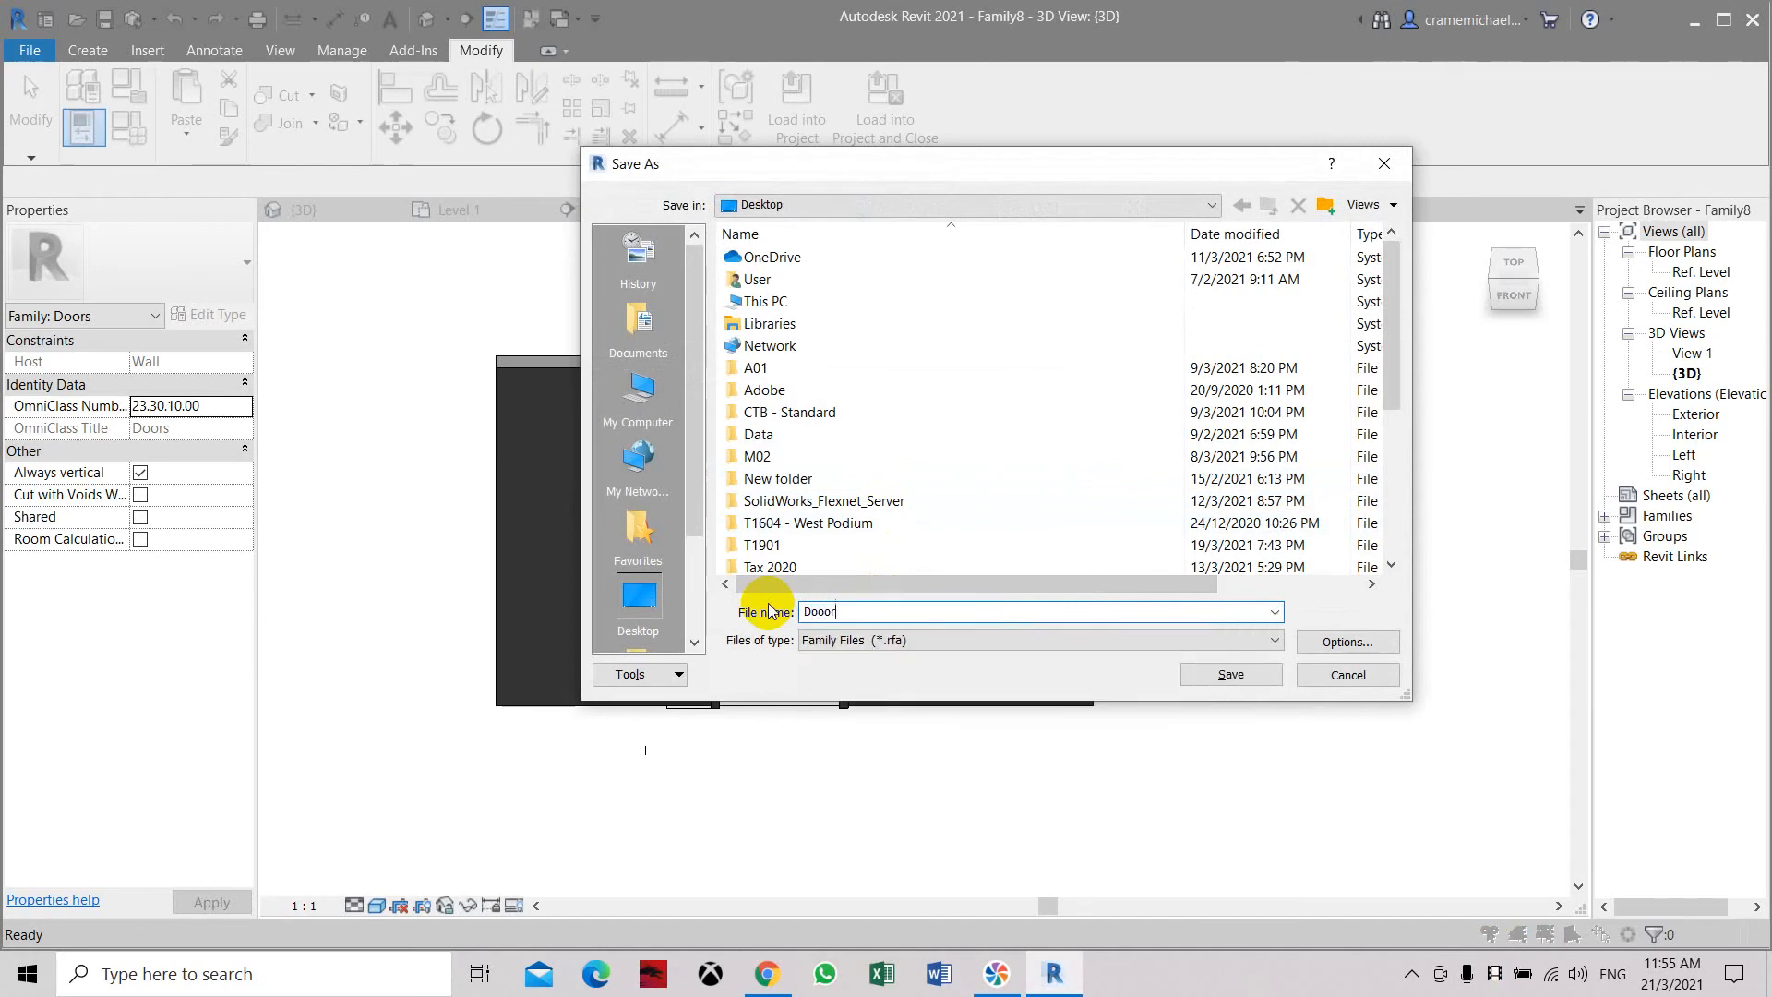
pyautogui.write('9')
pyautogui.click(1344, 638)
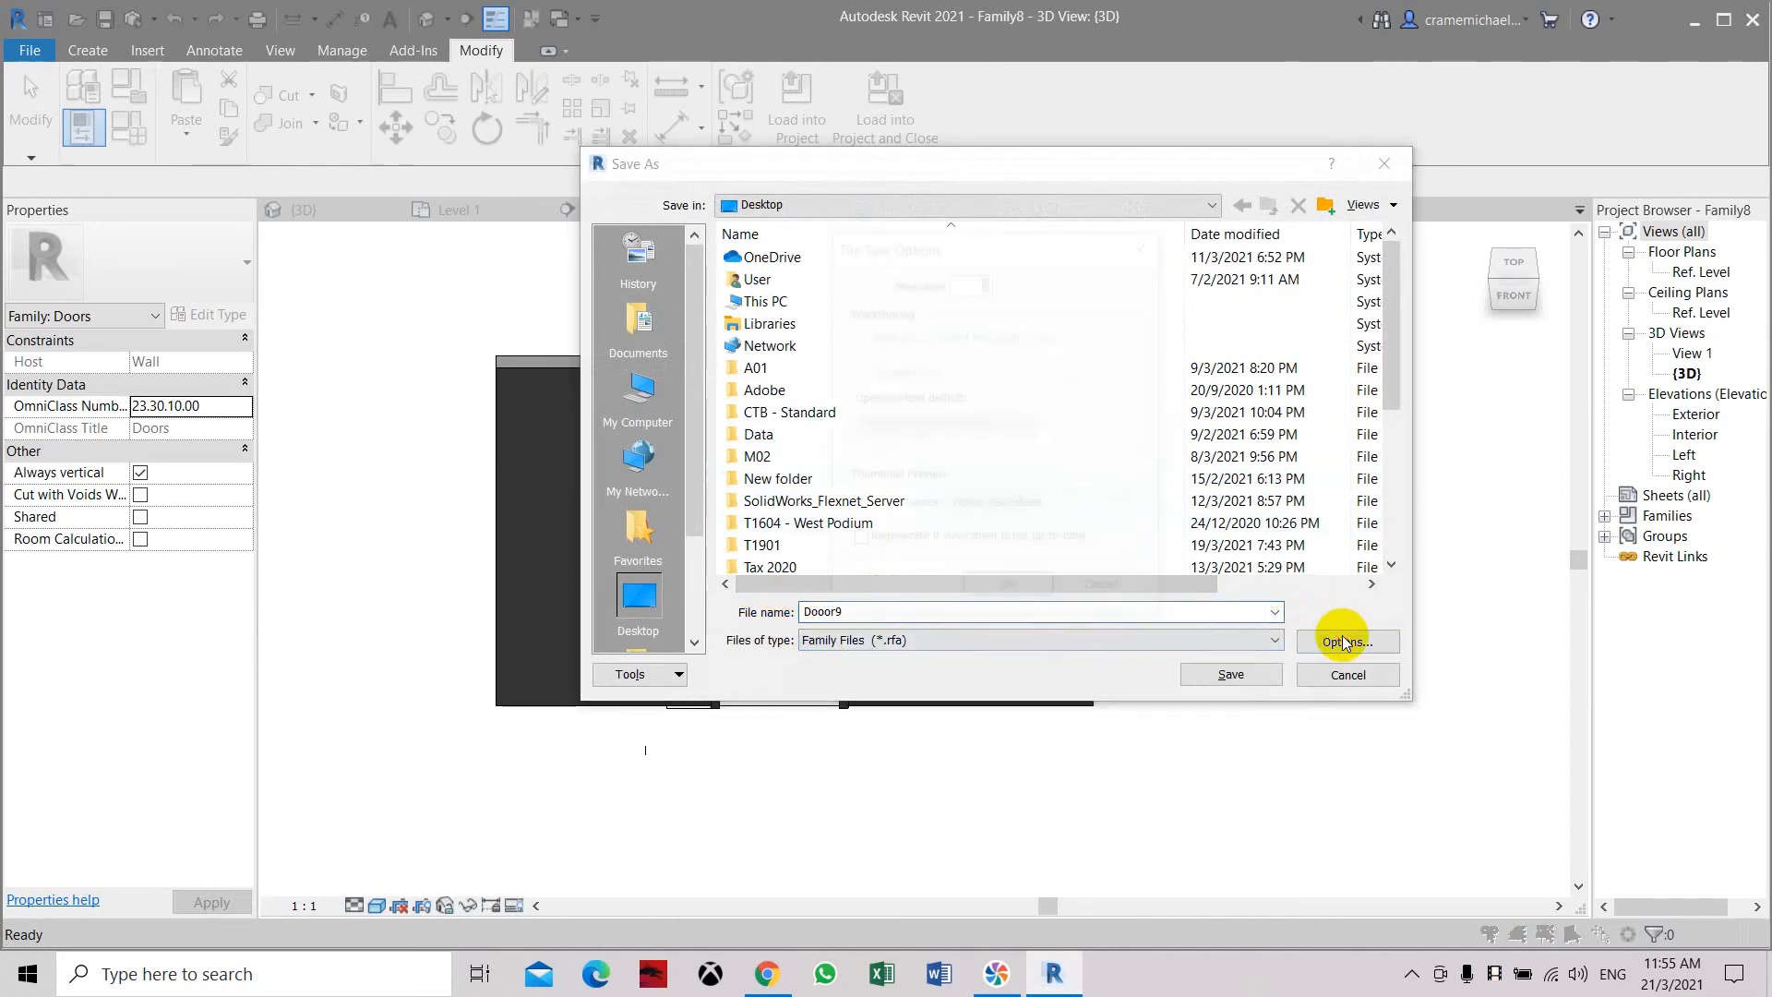
pyautogui.click(1015, 589)
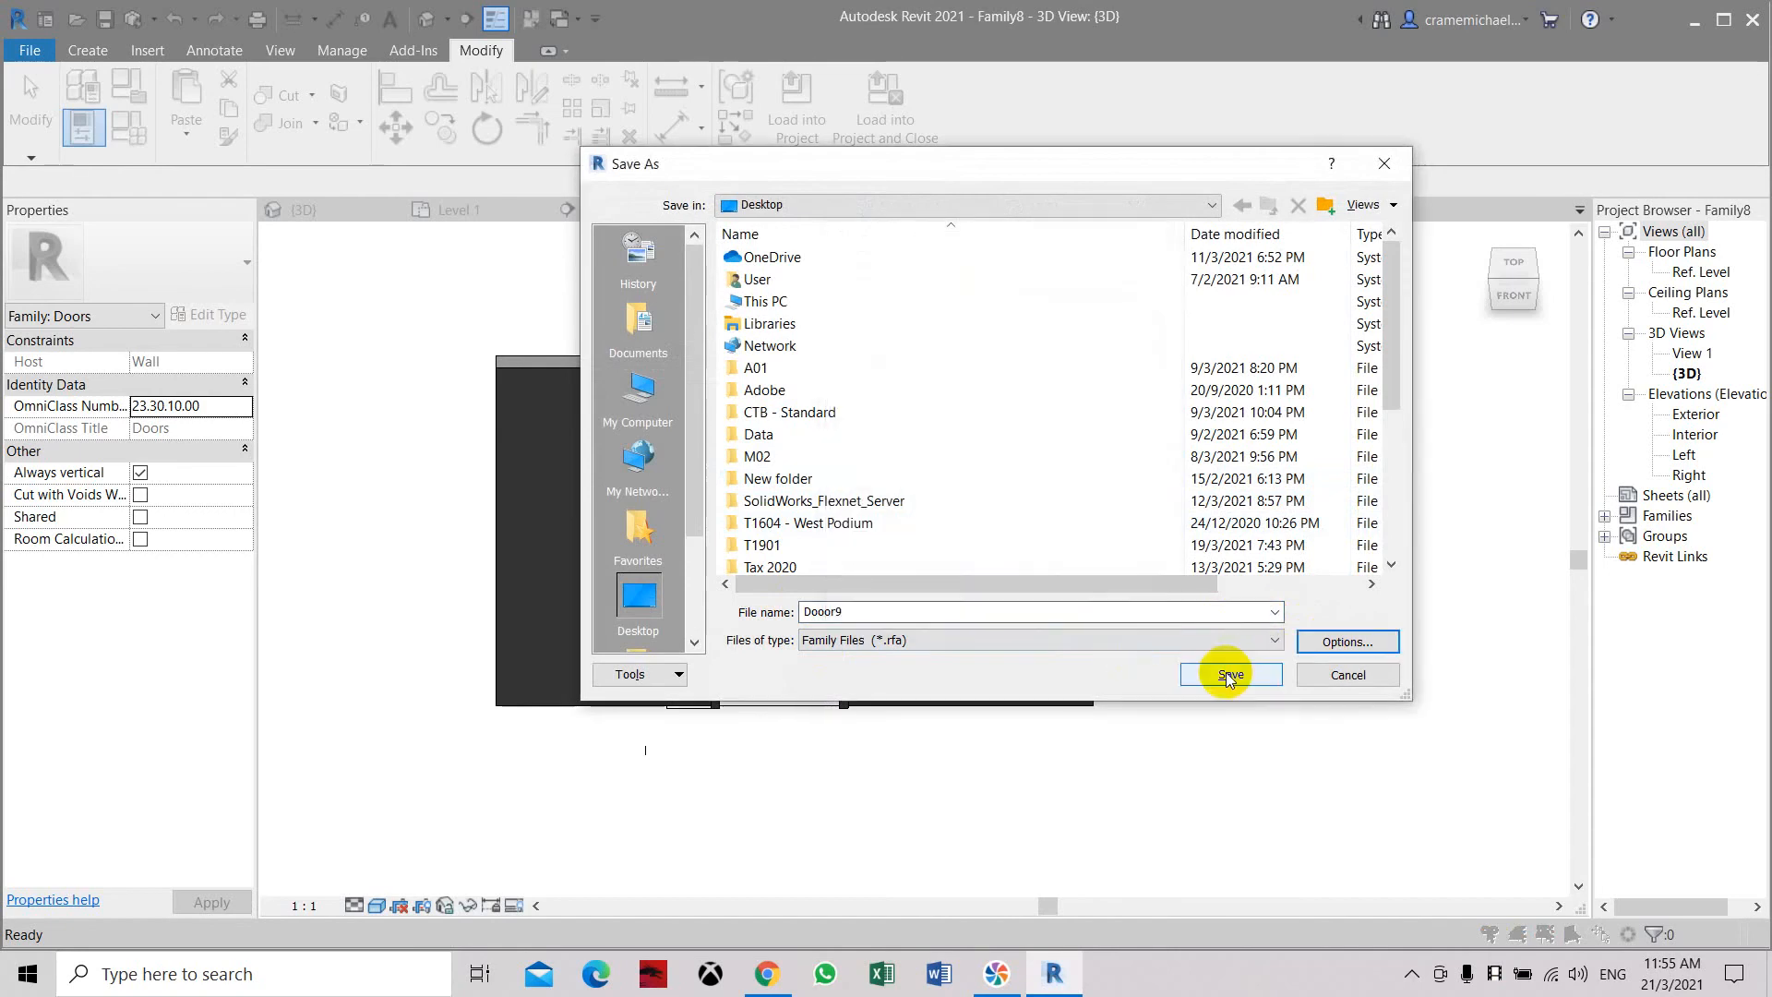
pyautogui.click(1227, 674)
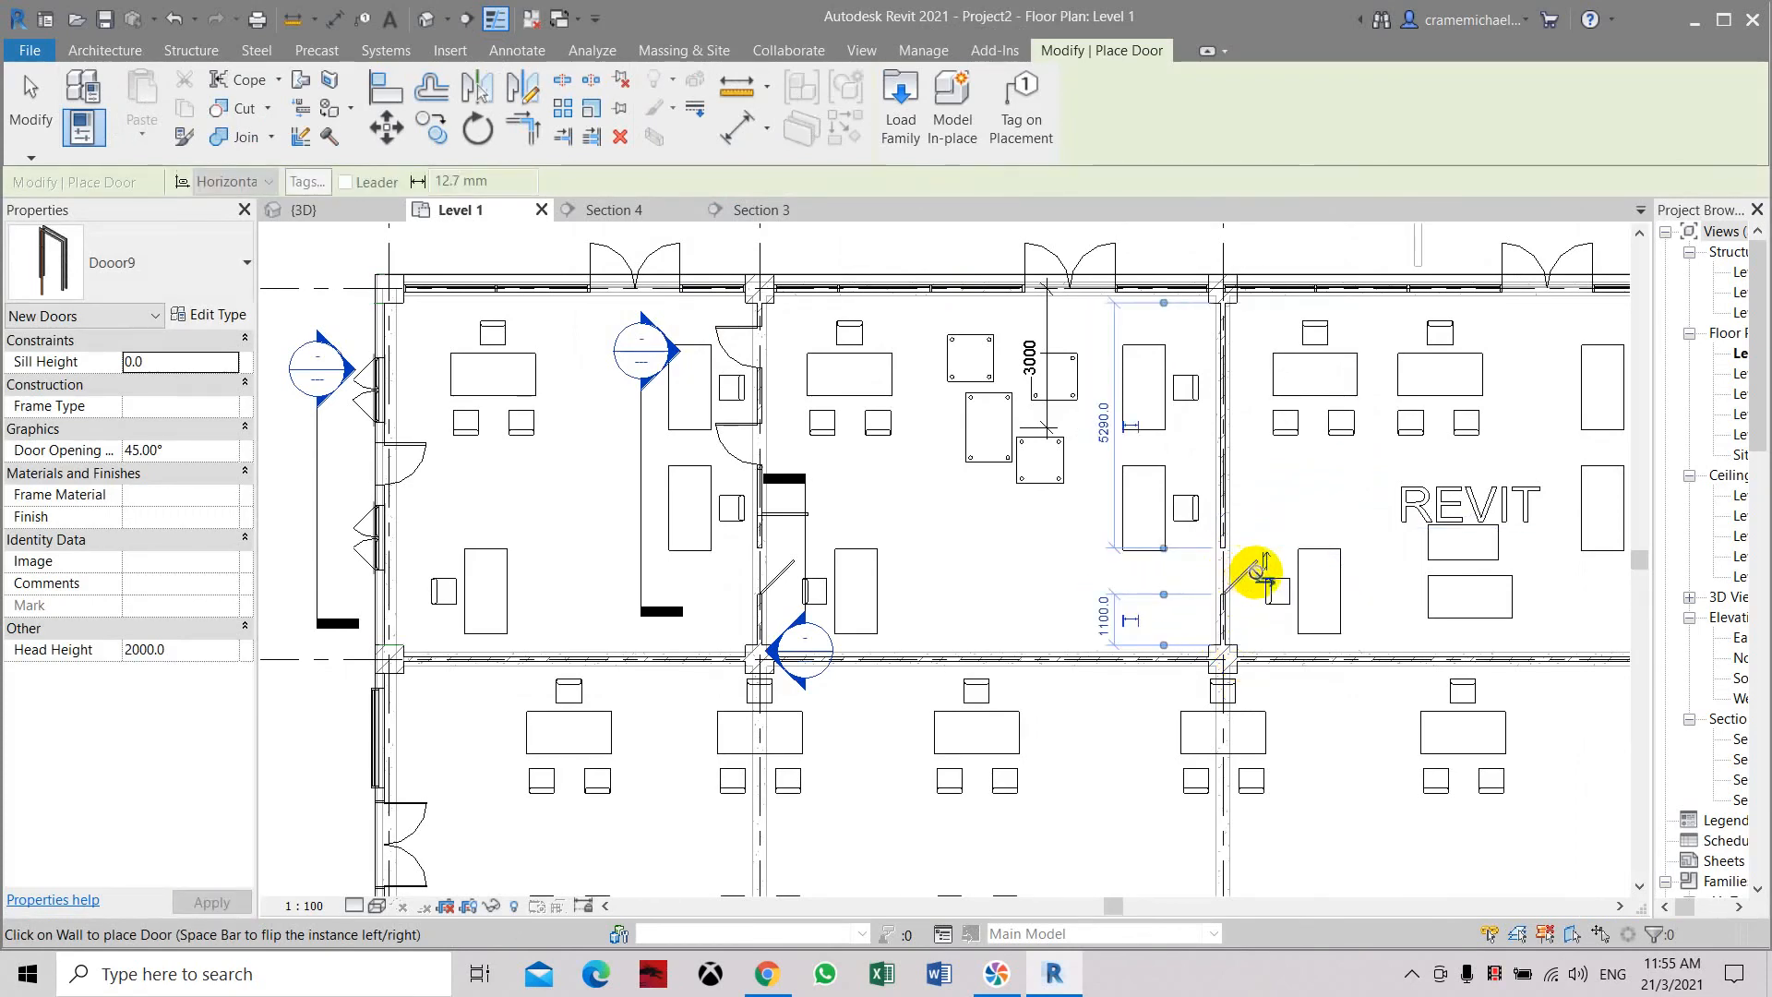
# End door placement on Level 1 and set the Dooor9 door's Door Opening Angle to 90° in the wall beside the REVIT room
pyautogui.scroll(5, 1245, 574)
pyautogui.press('Escape')
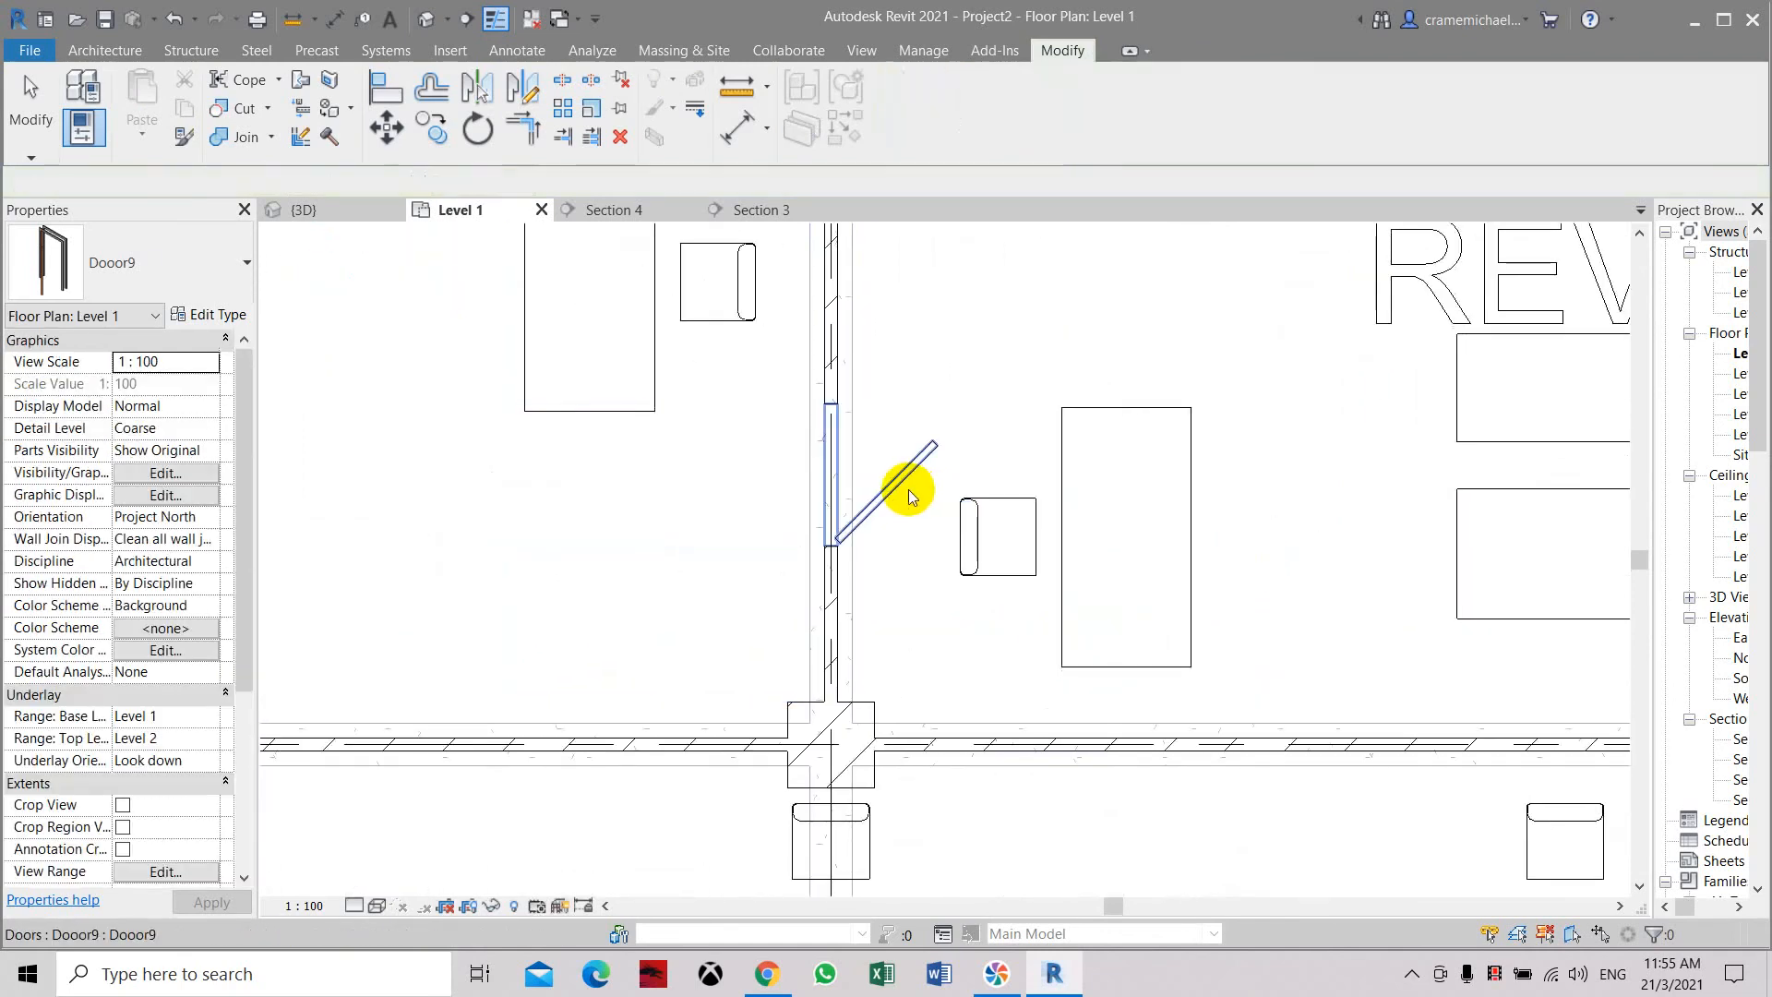
pyautogui.click(905, 487)
pyautogui.click(178, 472)
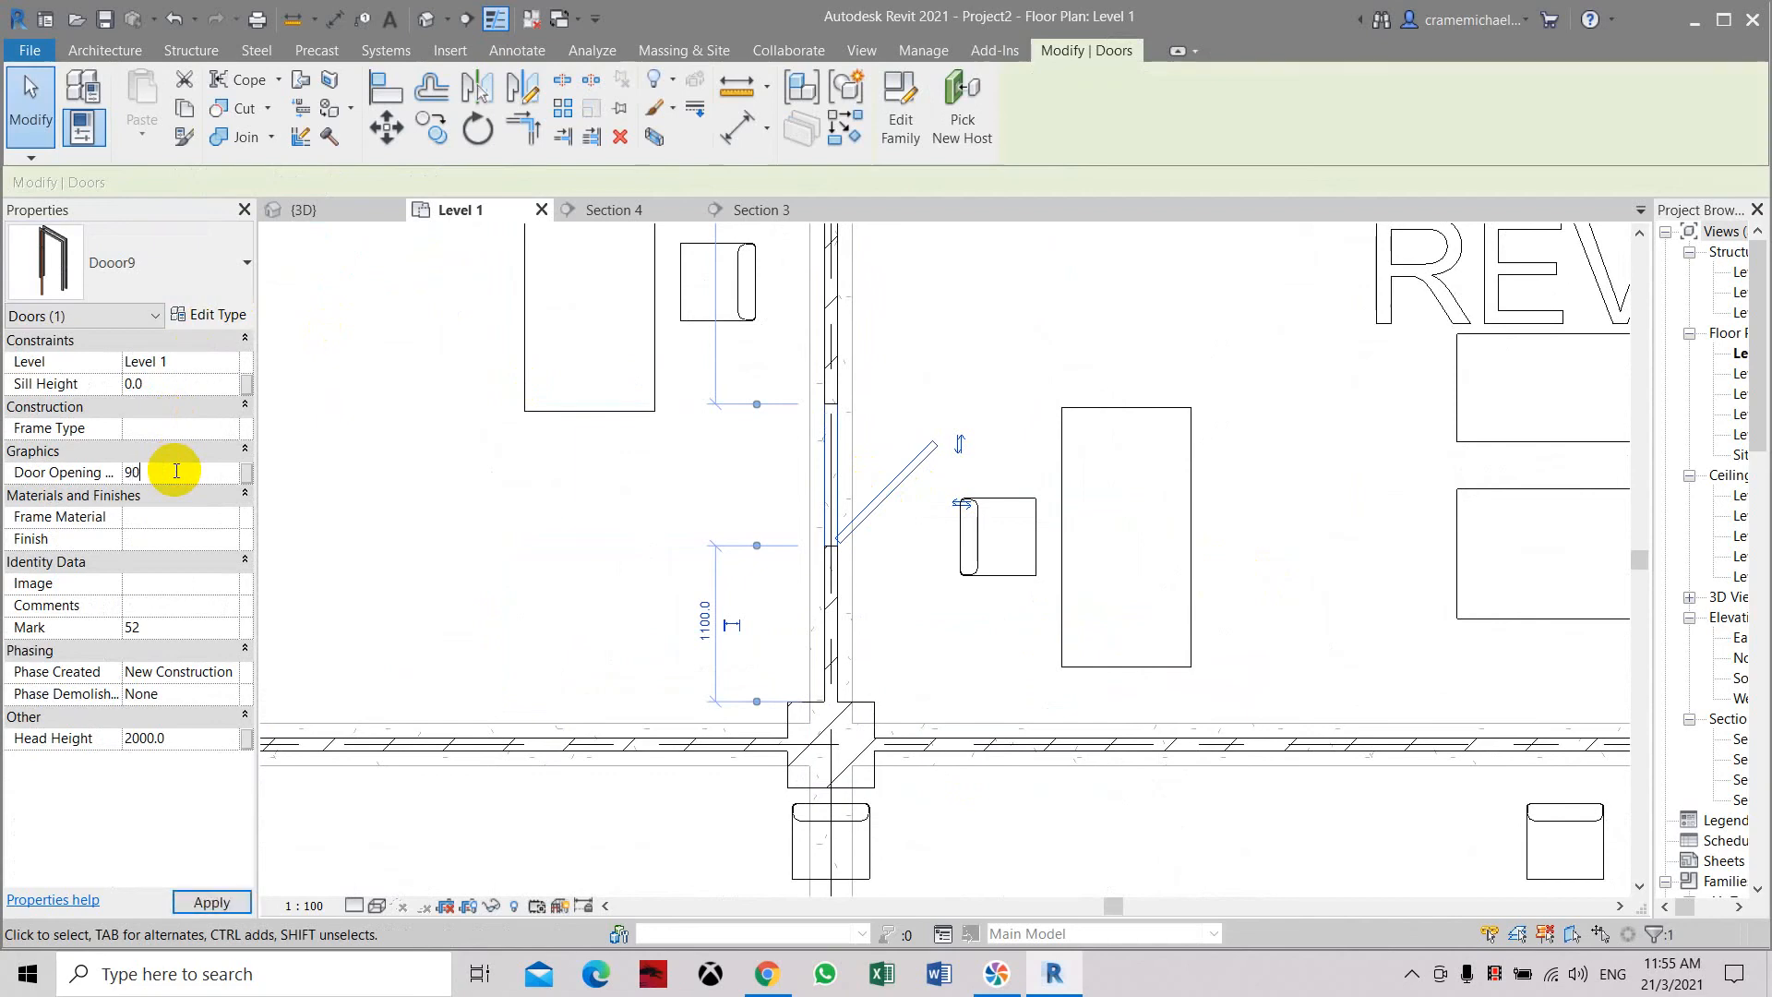
# Open the project's 3D view and set the placed Dooor9 door's Door Opening Angle to 0°
pyautogui.scroll(-3, 473, 484)
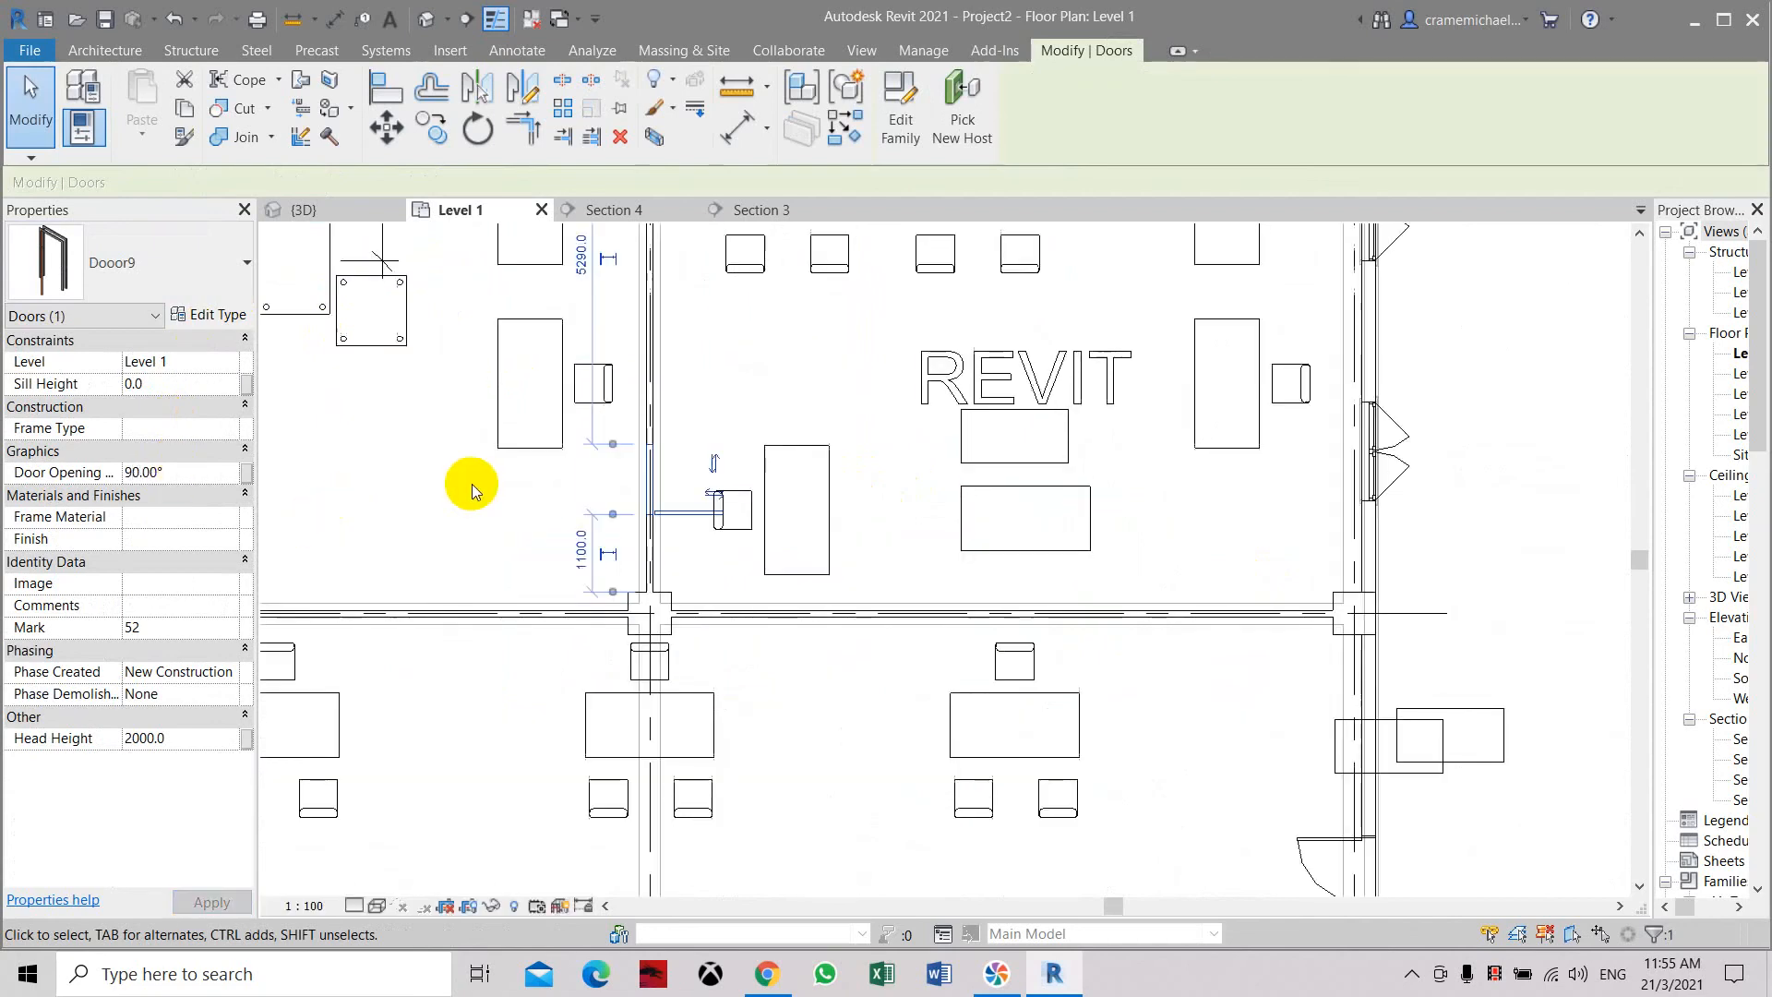
pyautogui.scroll(-1, 632, 470)
pyautogui.click(435, 28)
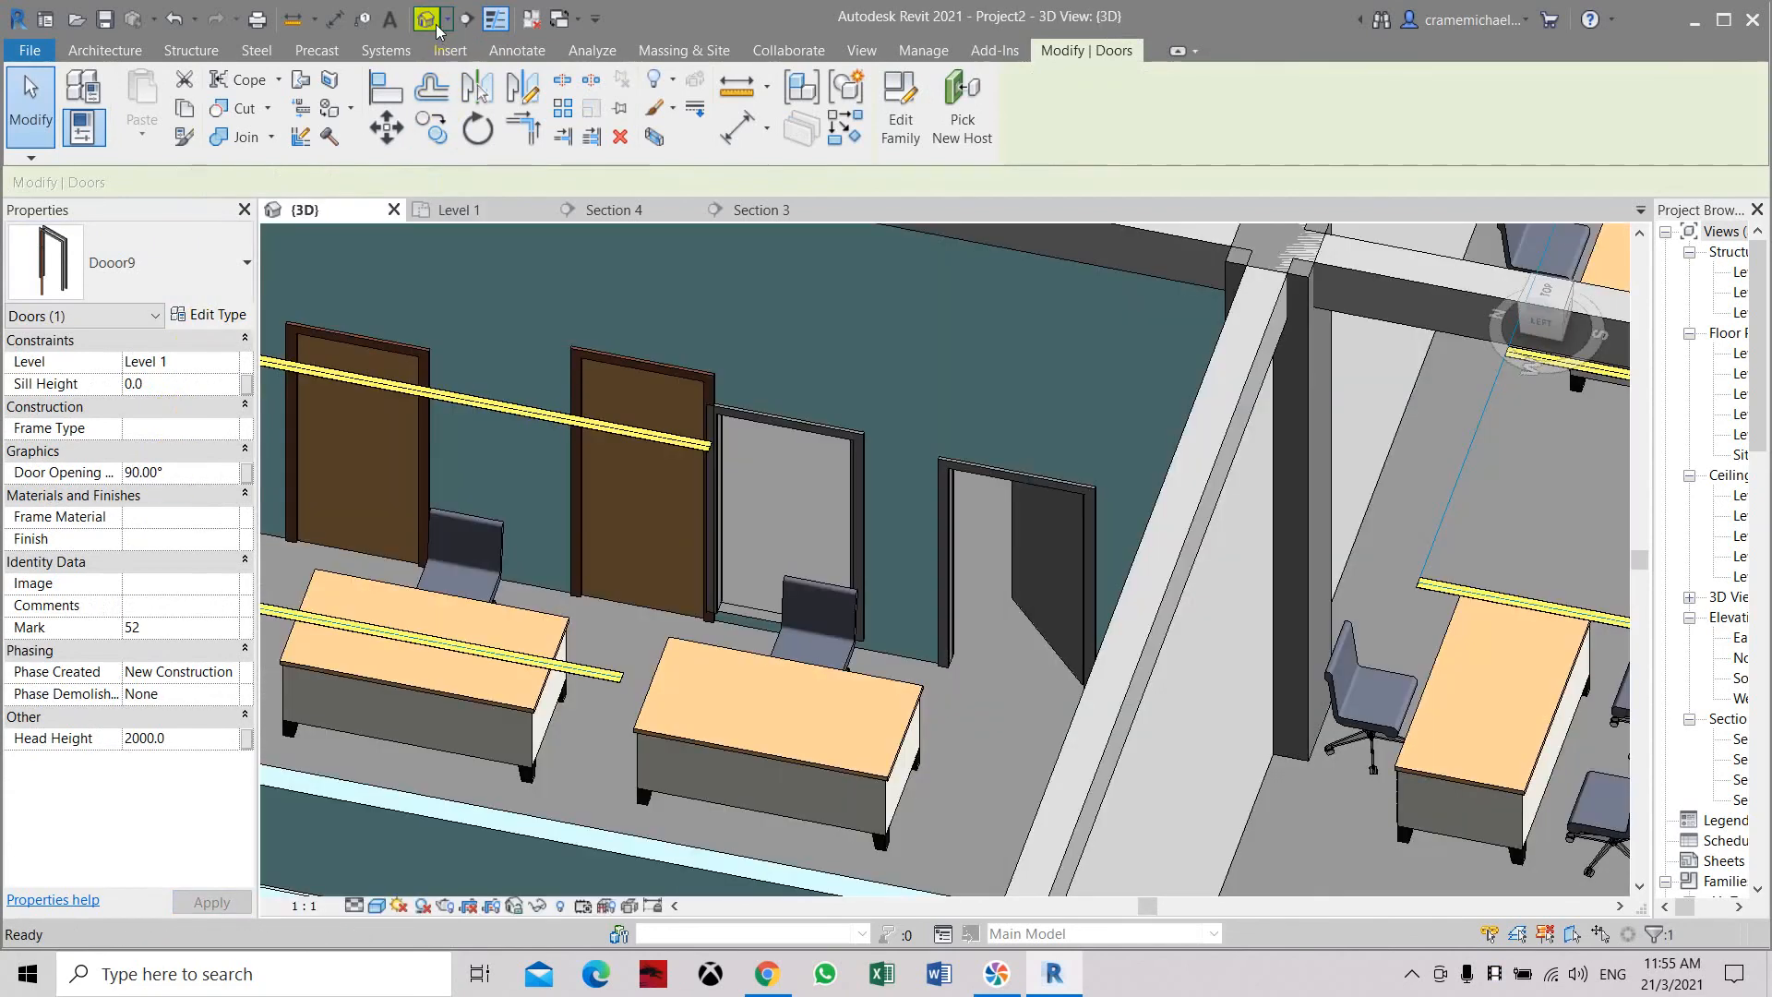
pyautogui.scroll(-4, 835, 449)
pyautogui.moveTo(1065, 351); pyautogui.dragTo(835, 789, button='middle')
pyautogui.scroll(3, 950, 515)
pyautogui.moveTo(989, 387); pyautogui.dragTo(878, 596, button='middle')
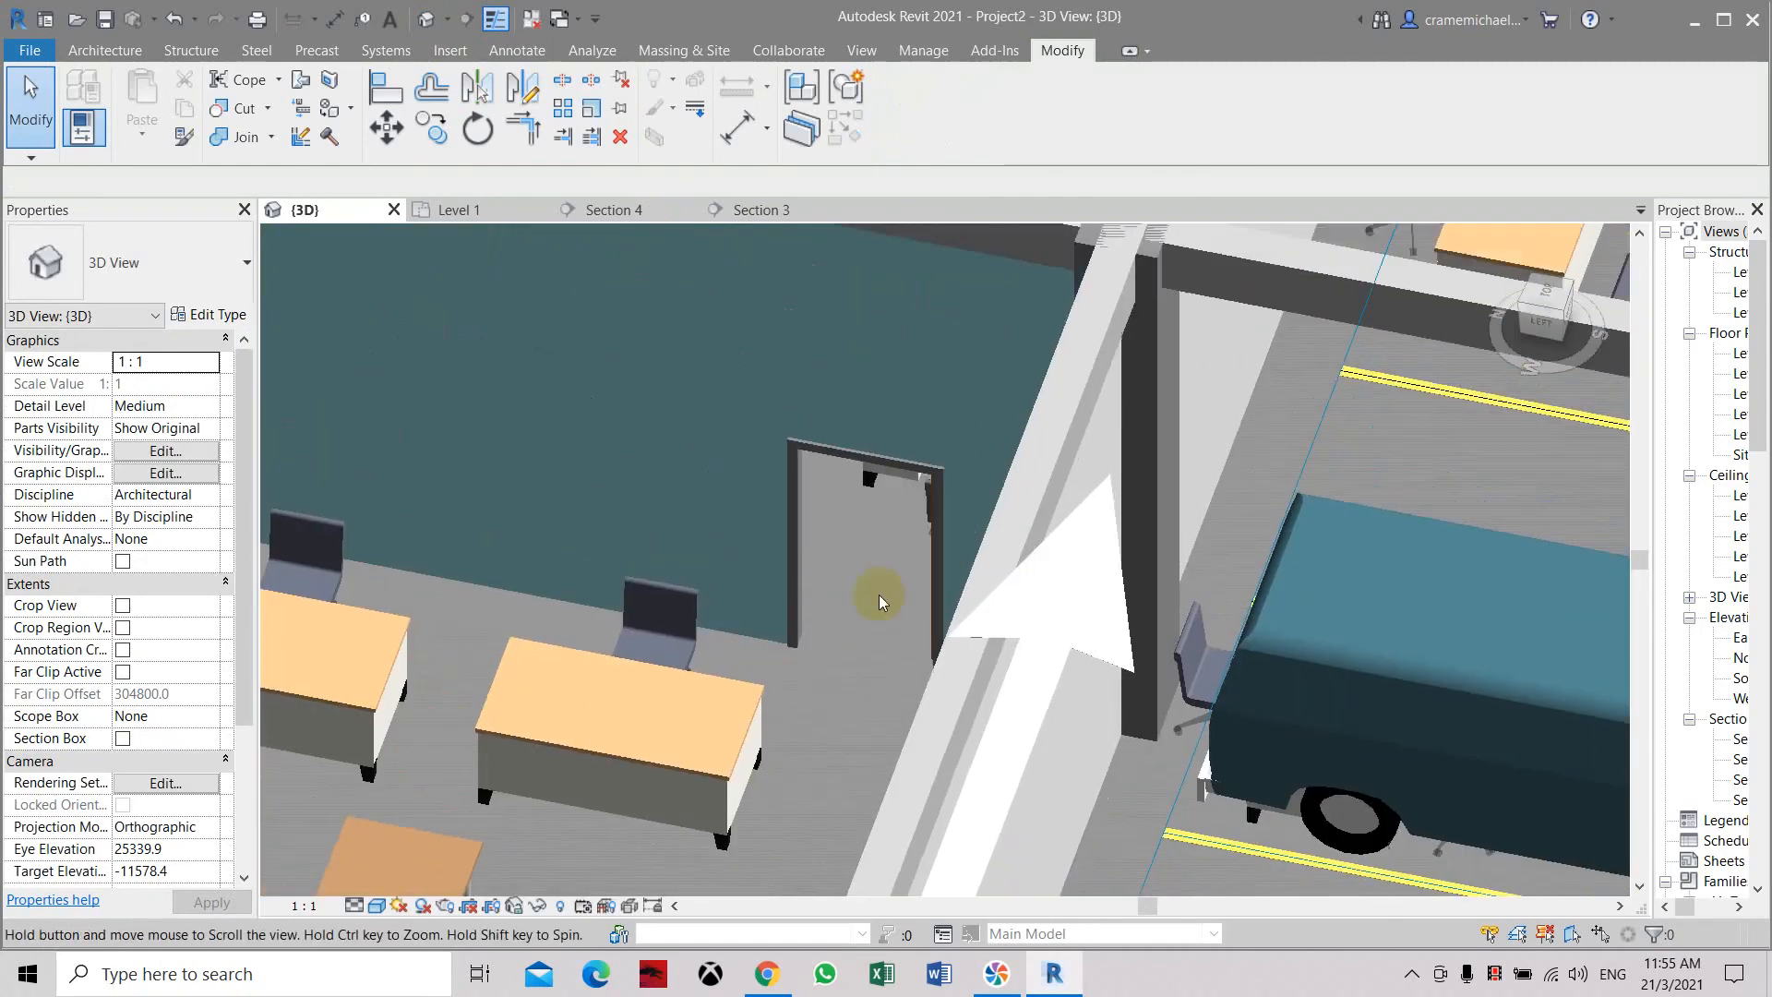
pyautogui.click(872, 466)
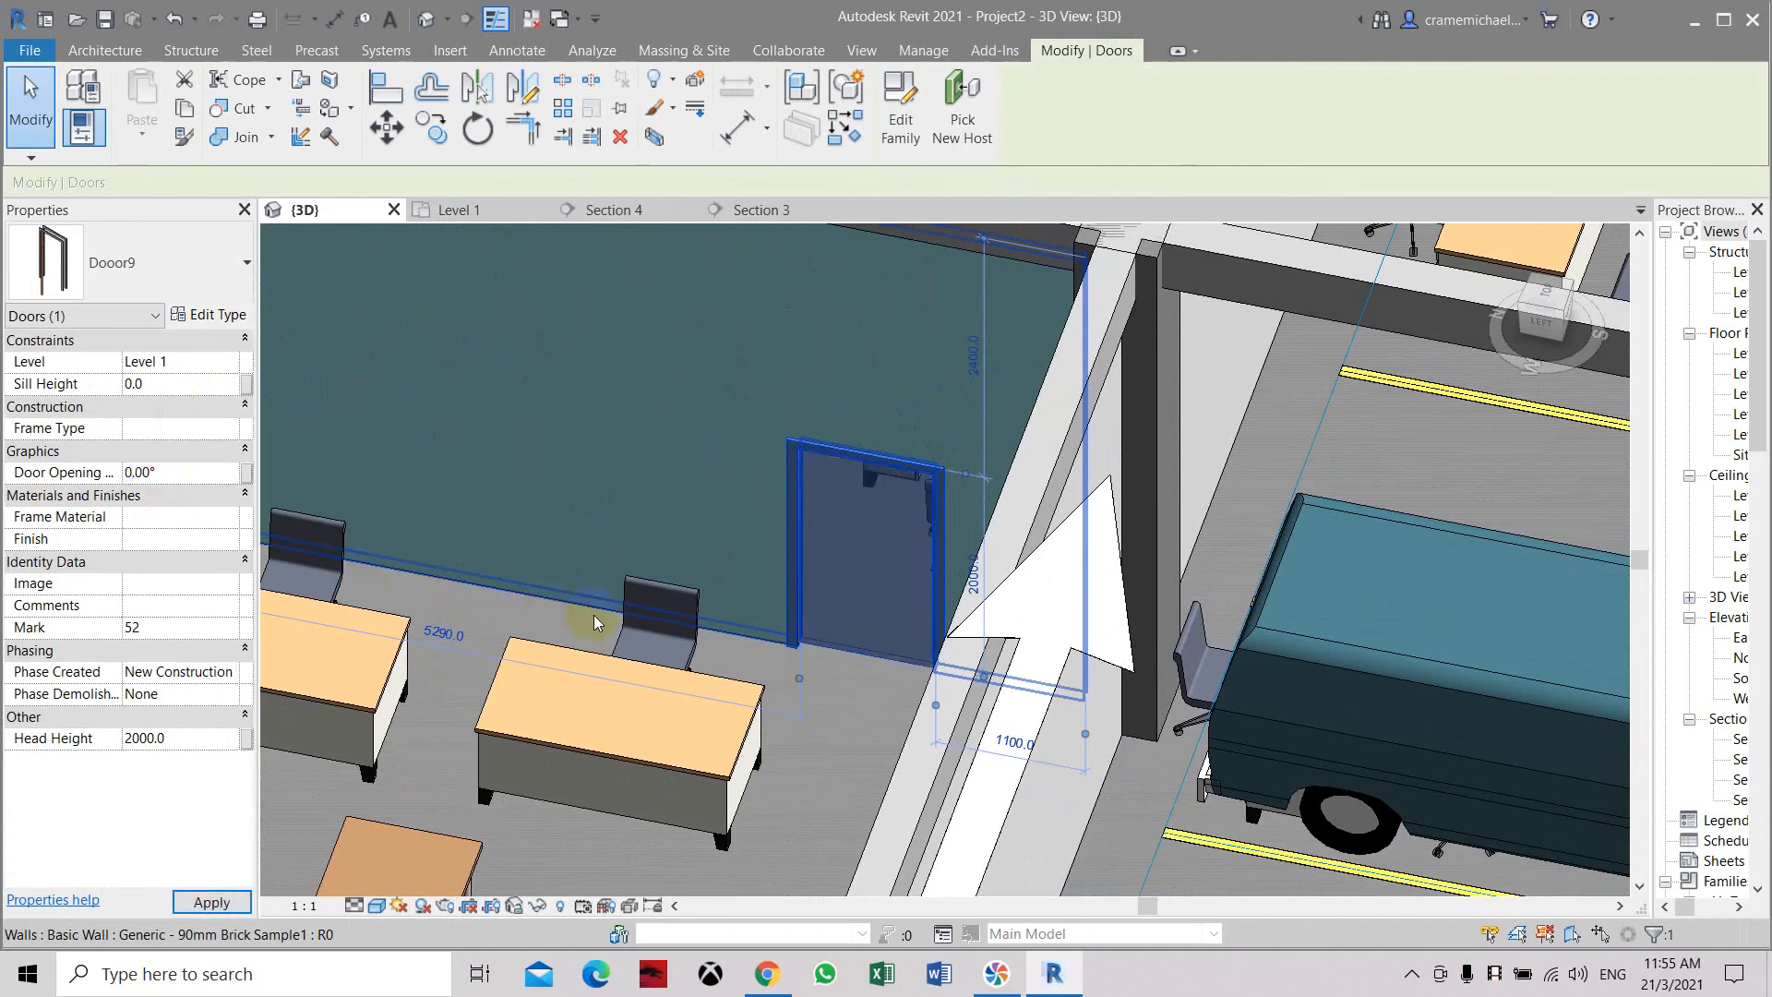
pyautogui.click(230, 908)
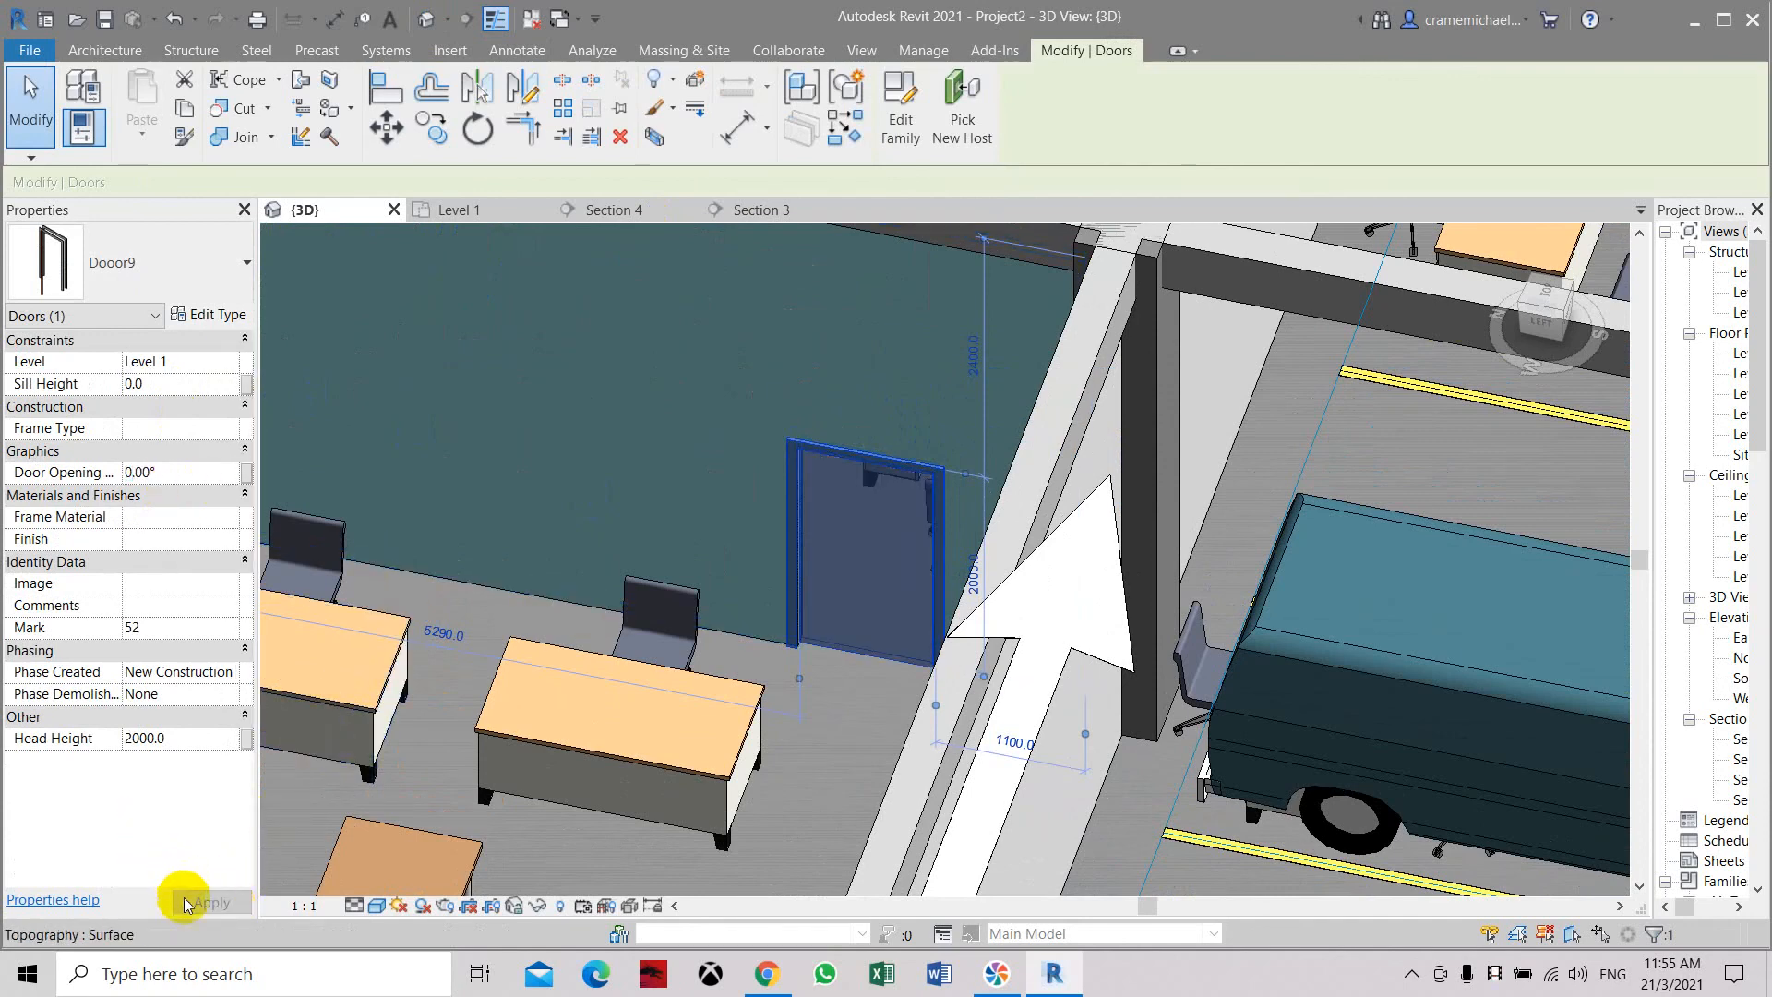
pyautogui.click(791, 634)
# Examine how the Dooor9 panel sits within its frame in the teal wall from several 3D angles
pyautogui.moveTo(786, 756); pyautogui.dragTo(922, 620, button='middle')
pyautogui.scroll(-3, 890, 554)
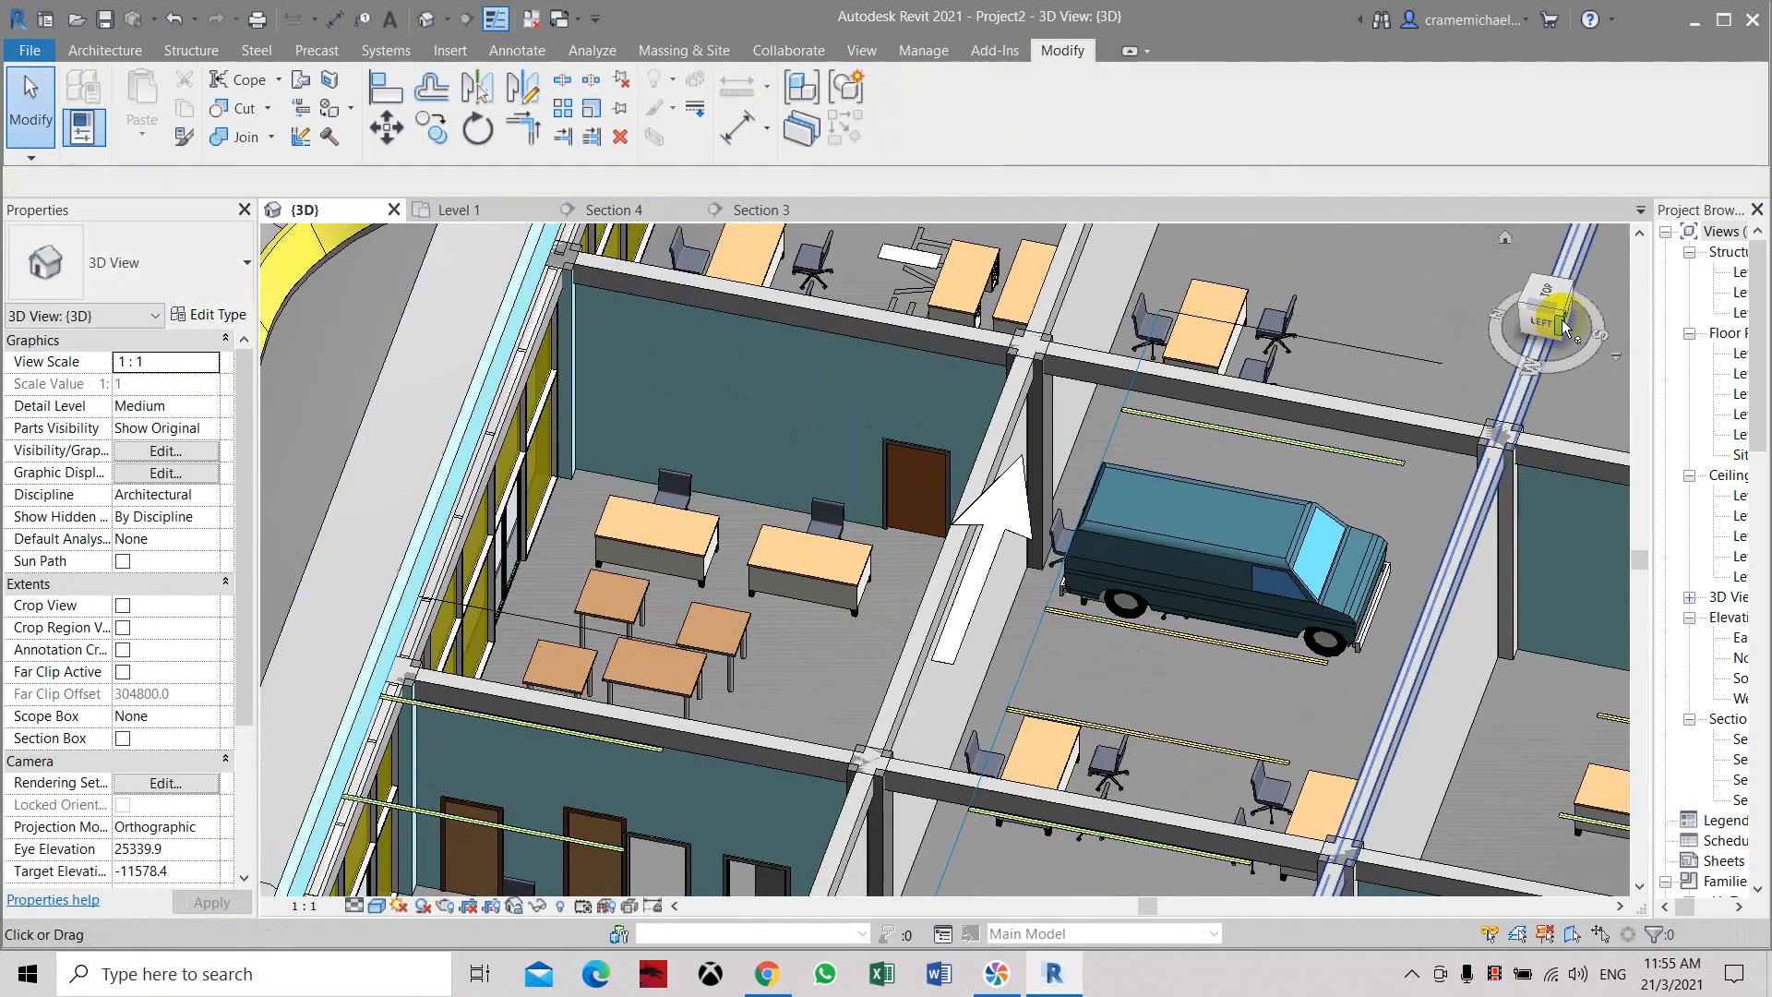
pyautogui.moveTo(1546, 310); pyautogui.dragTo(1522, 302)
pyautogui.click(1521, 303)
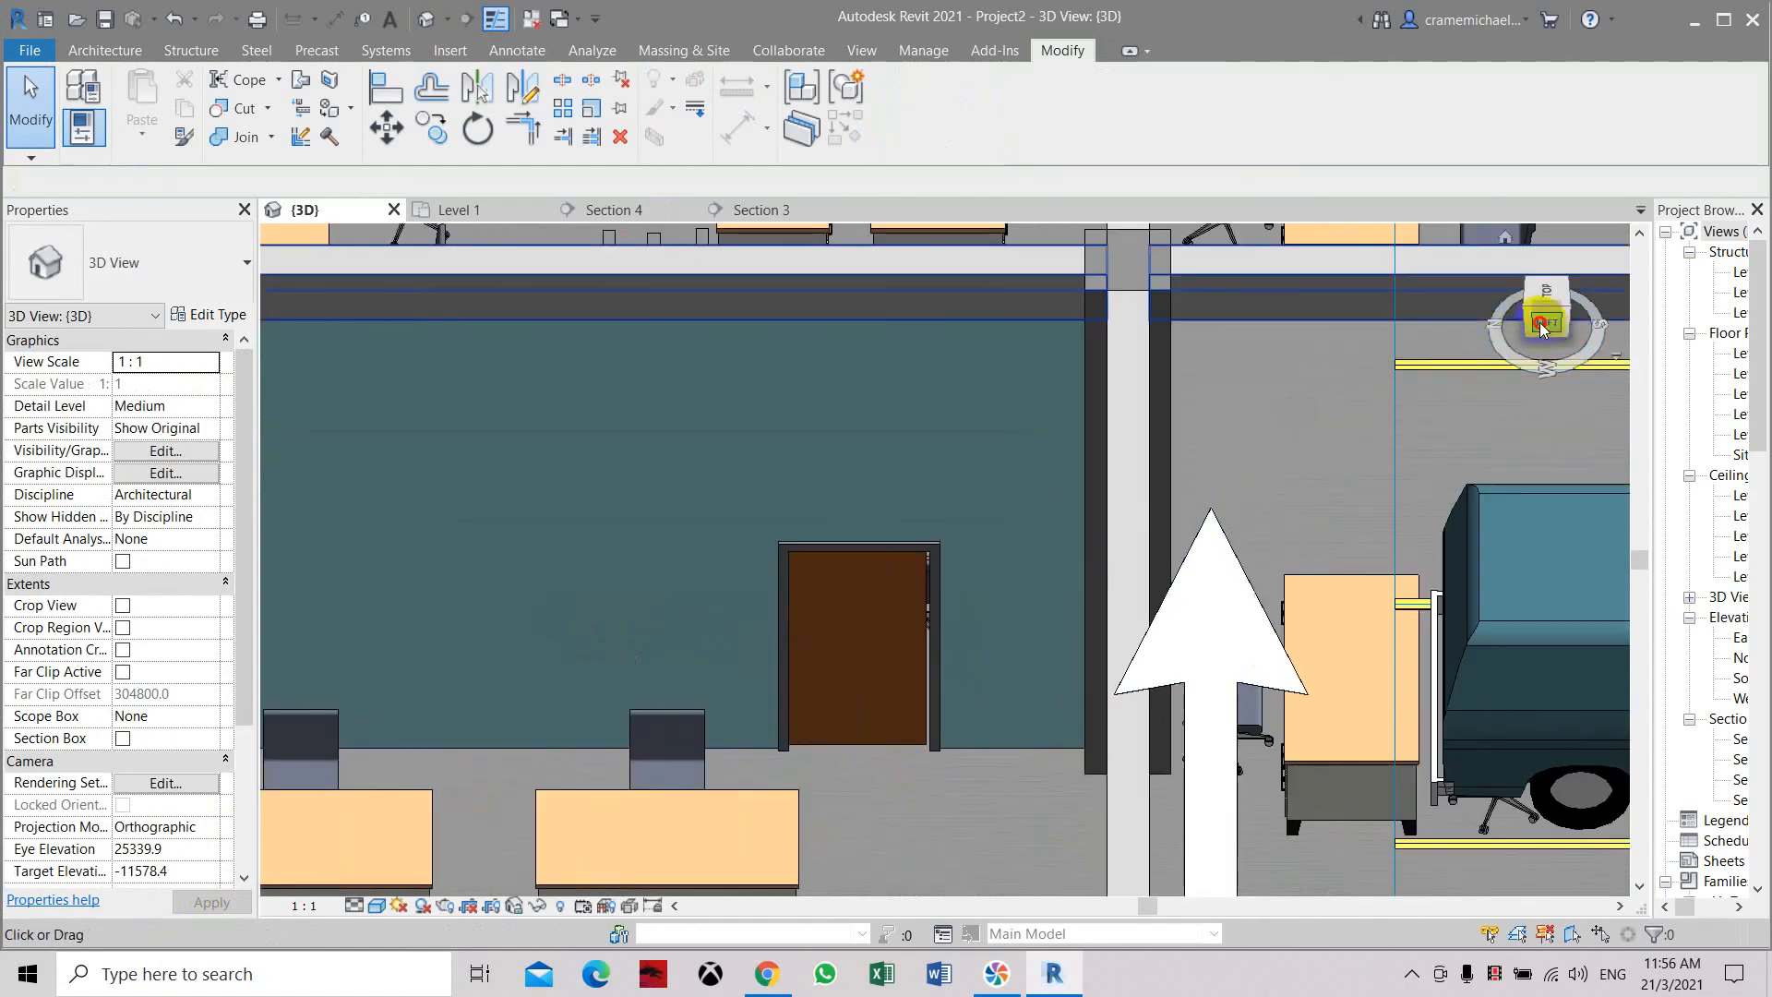
pyautogui.moveTo(1514, 308); pyautogui.dragTo(1479, 306)
pyautogui.scroll(5, 1171, 514)
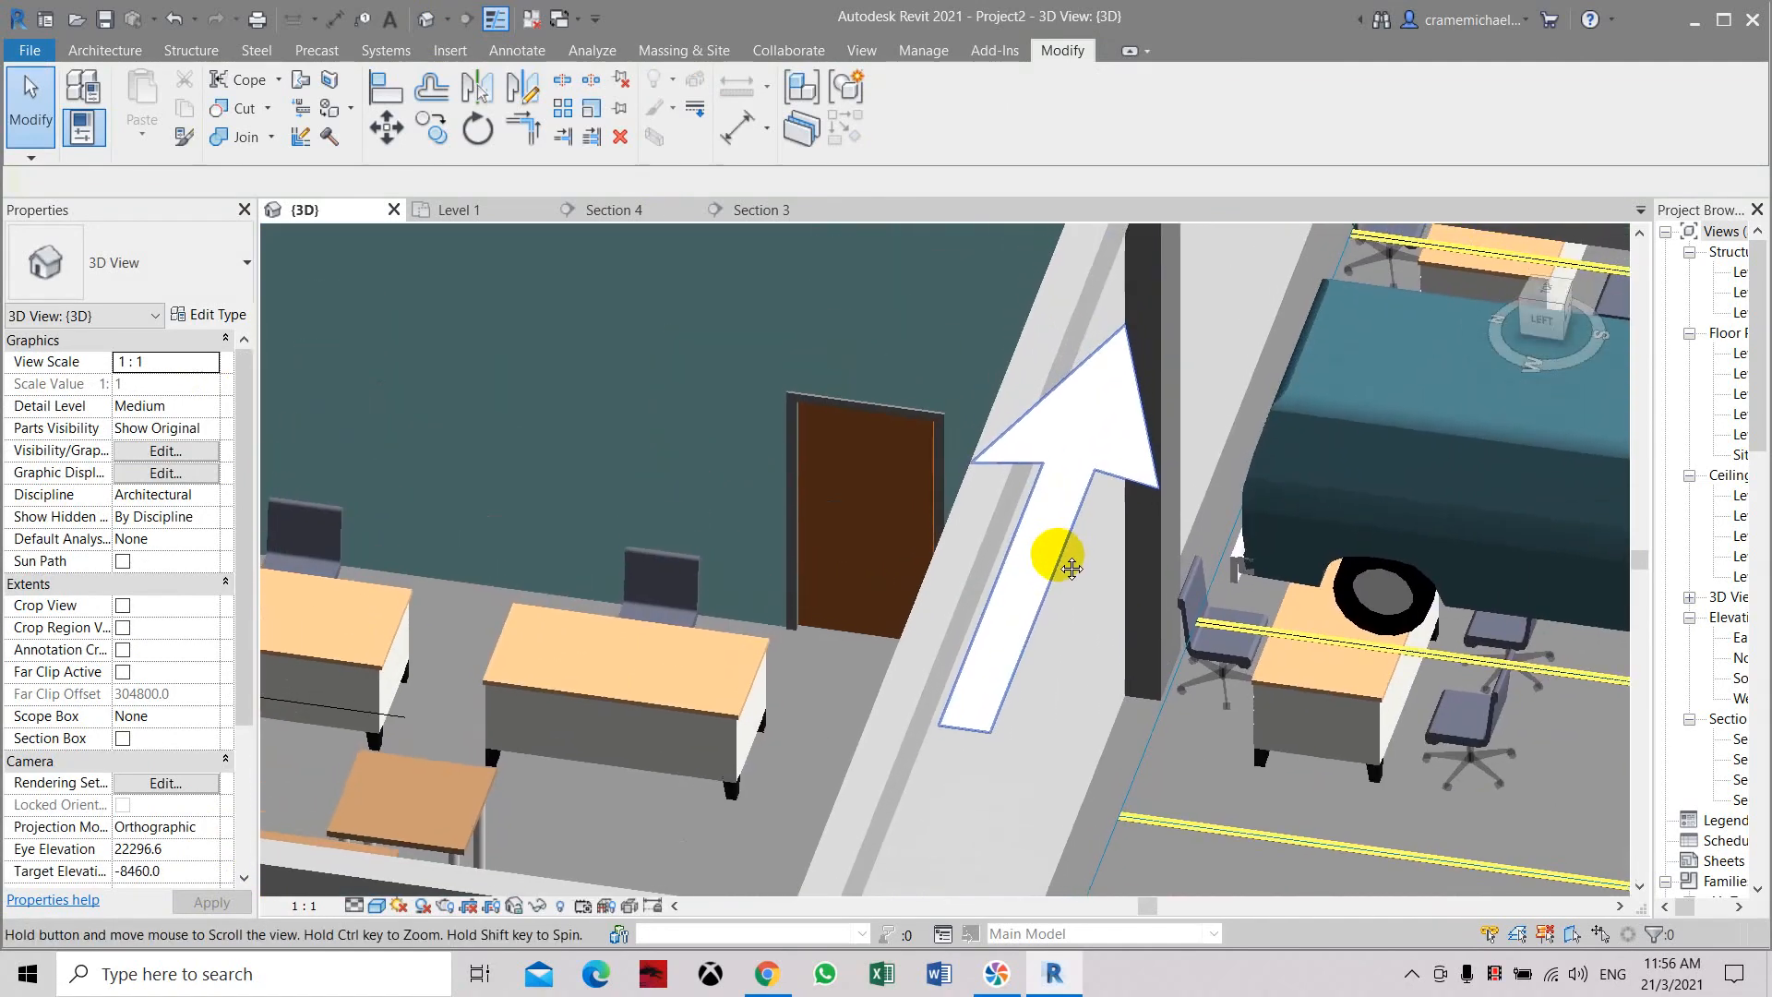
pyautogui.scroll(4, 990, 623)
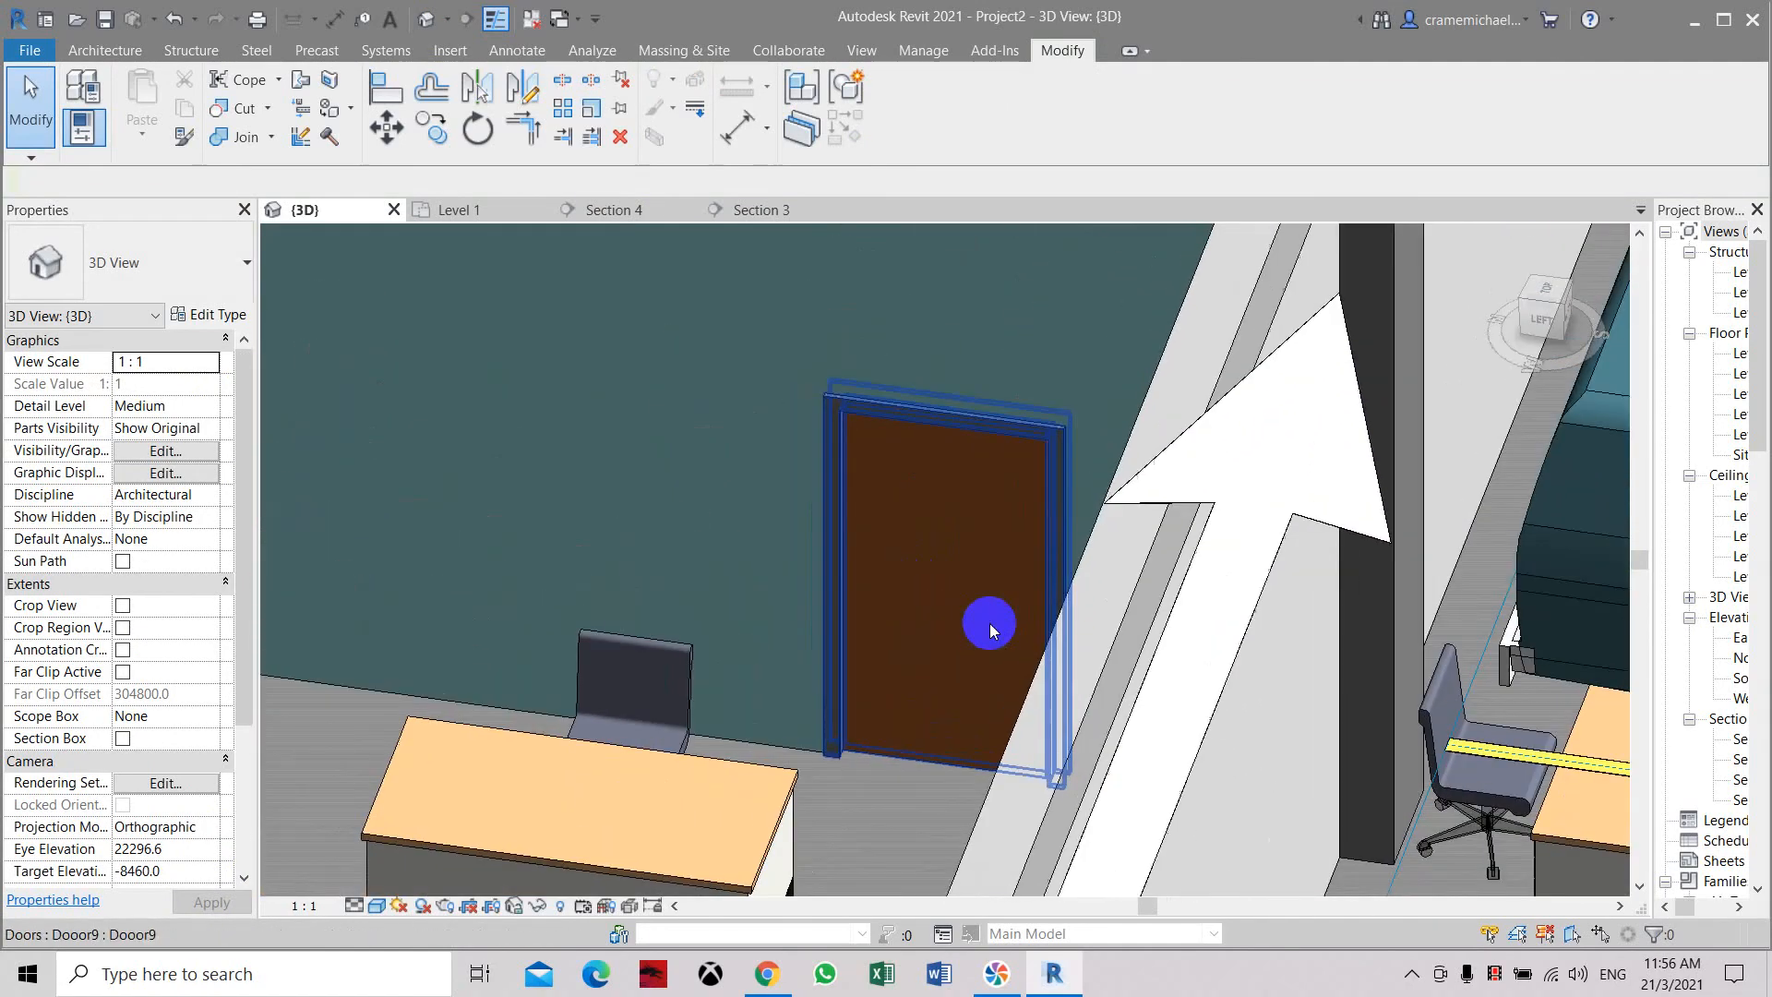